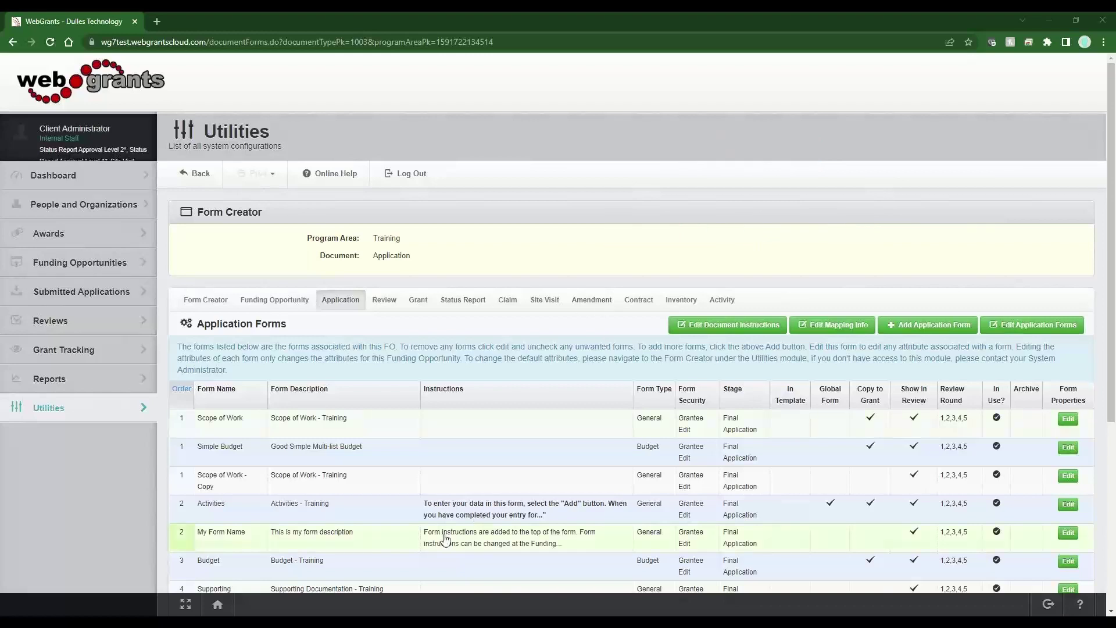
Open the "My Form Name" application form and bring up the Favorite Color field's definition at its Field Value Properties.
click(344, 544)
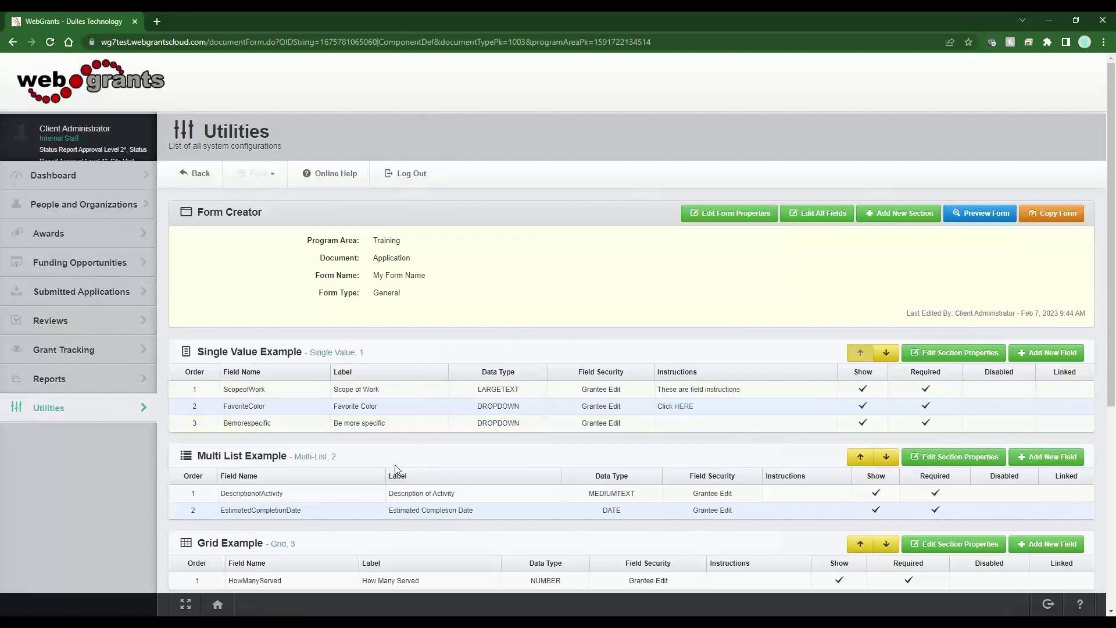
click(381, 412)
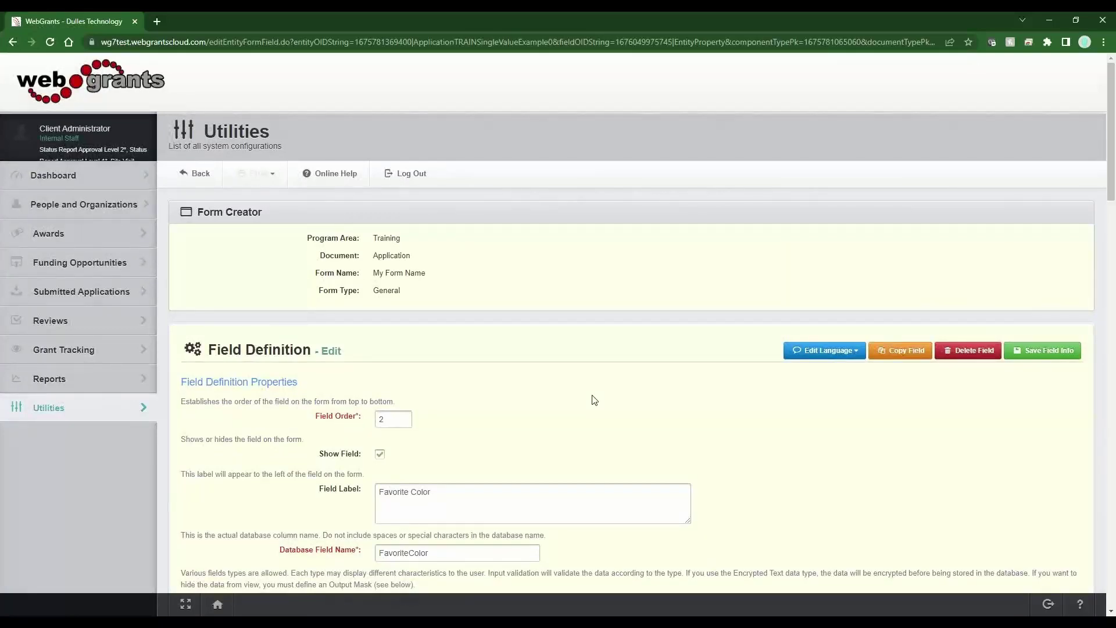
scroll(595, 400, down, 5)
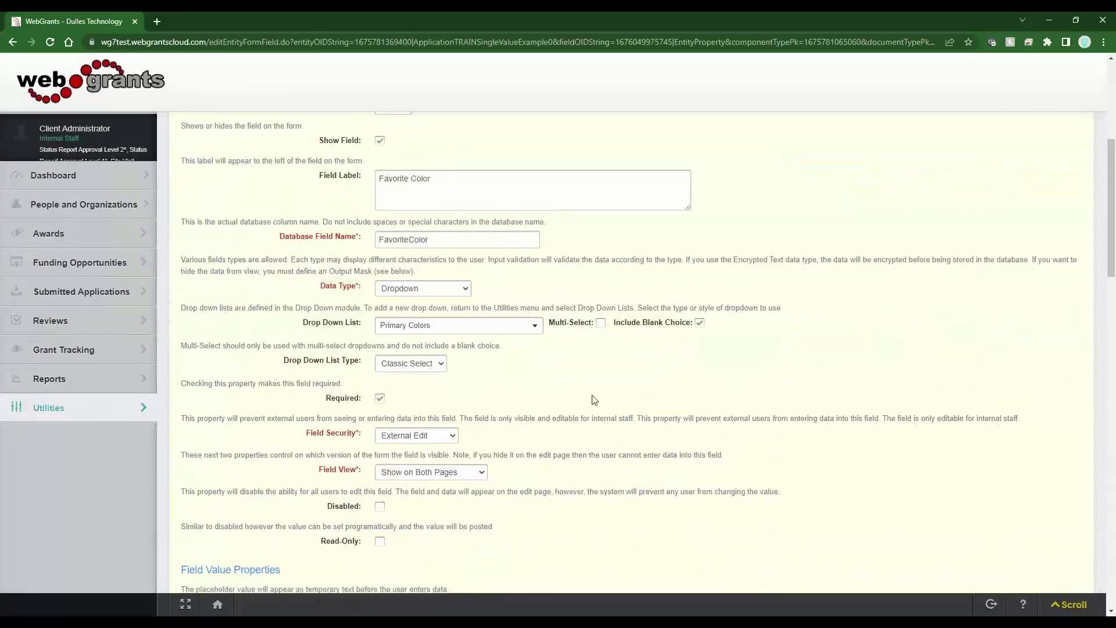
scroll(595, 400, down, 5)
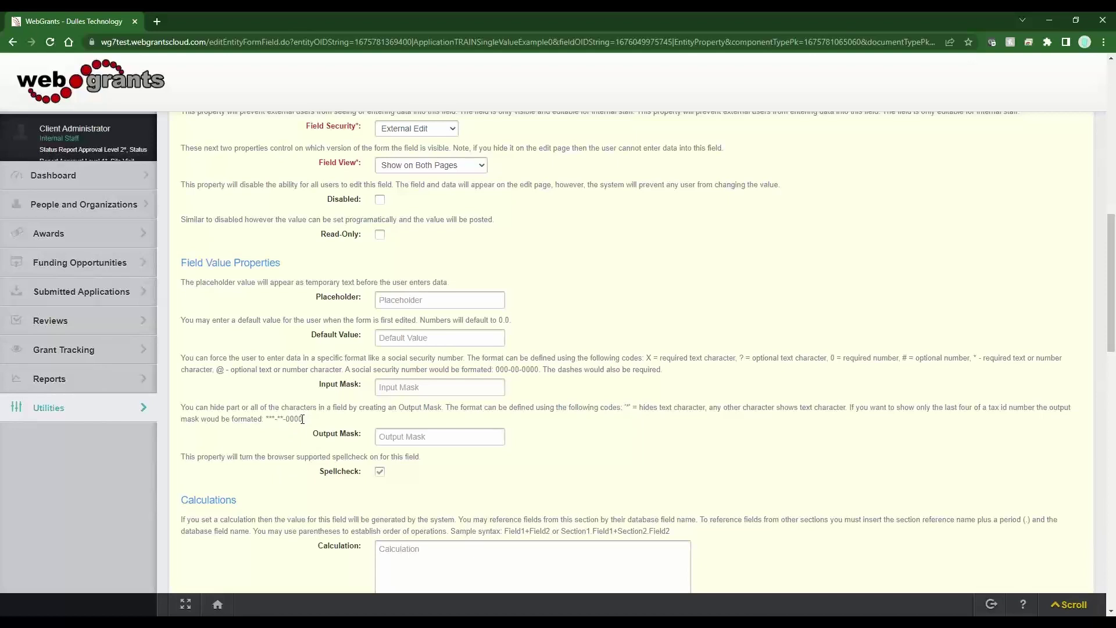
Examine the Favorite Color field's Field Value Properties, including the placeholder, default value, input mask, output mask and spellcheck notes.
drag(302, 419, 266, 420)
drag(359, 338, 309, 346)
drag(421, 320, 506, 321)
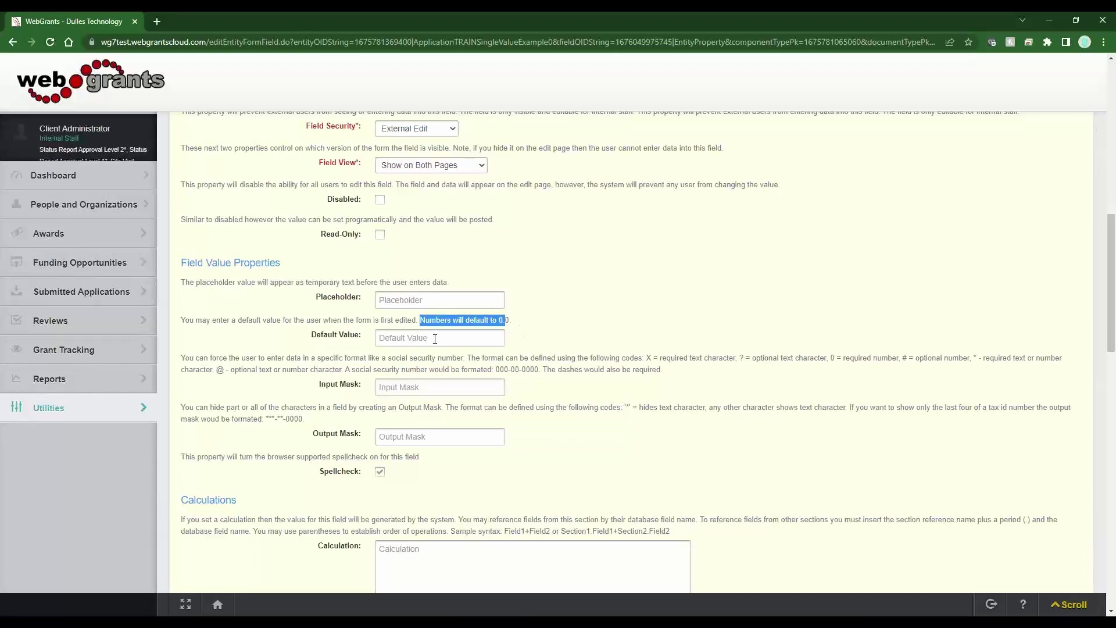
drag(512, 321, 498, 320)
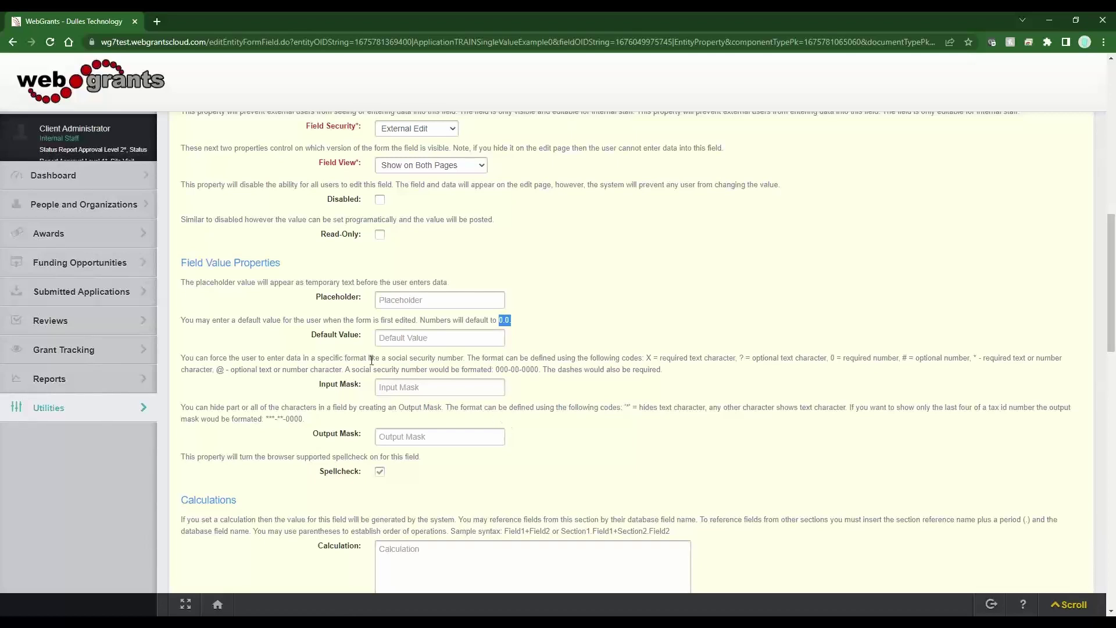
drag(314, 297, 401, 478)
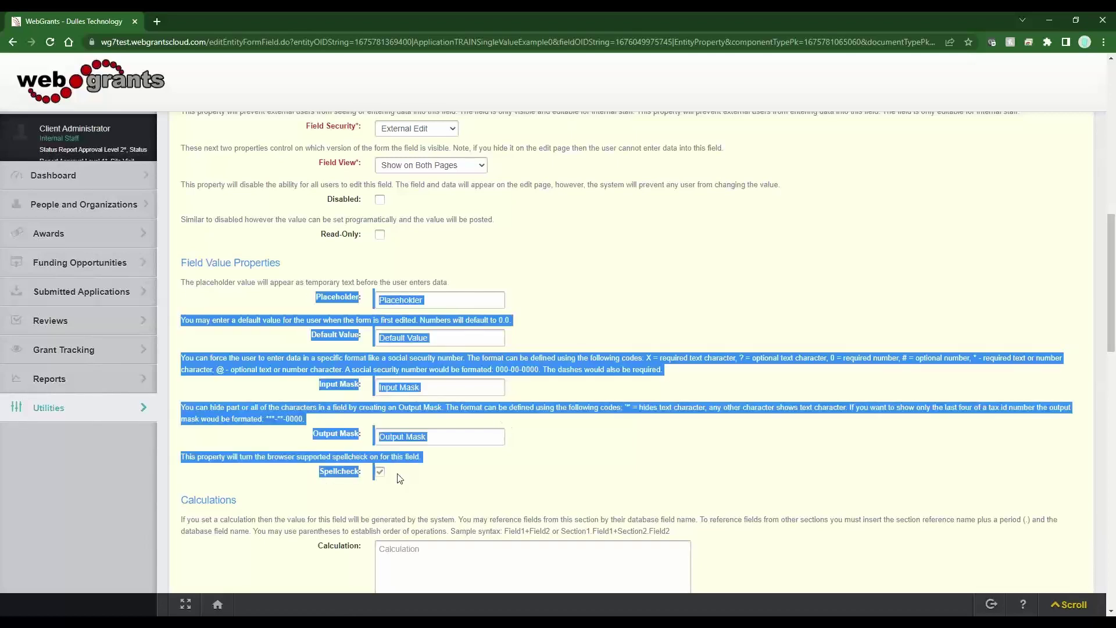
click(413, 466)
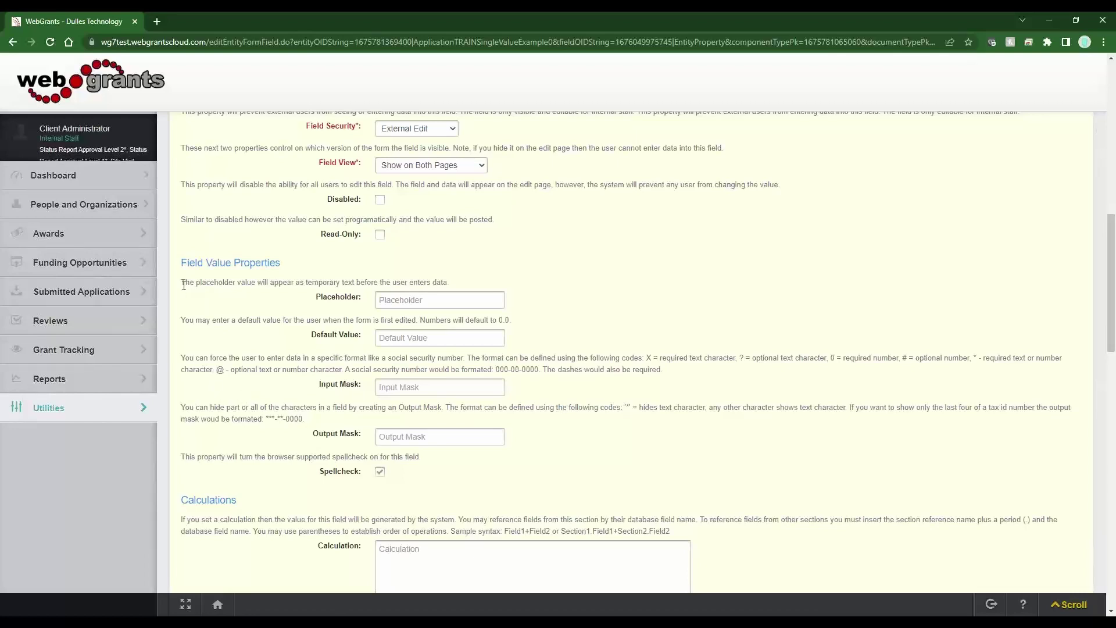
drag(181, 282, 382, 285)
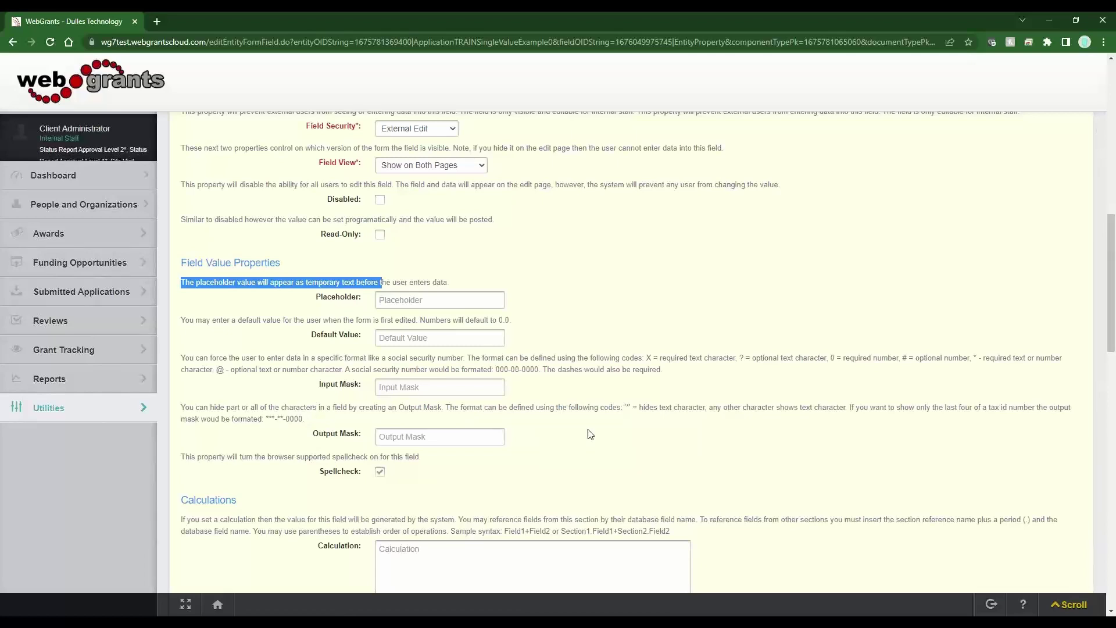
Examine the Favorite Color field's Calculations and Conditional Logic properties, and return to the form overview without saving.
scroll(591, 439, down, 3)
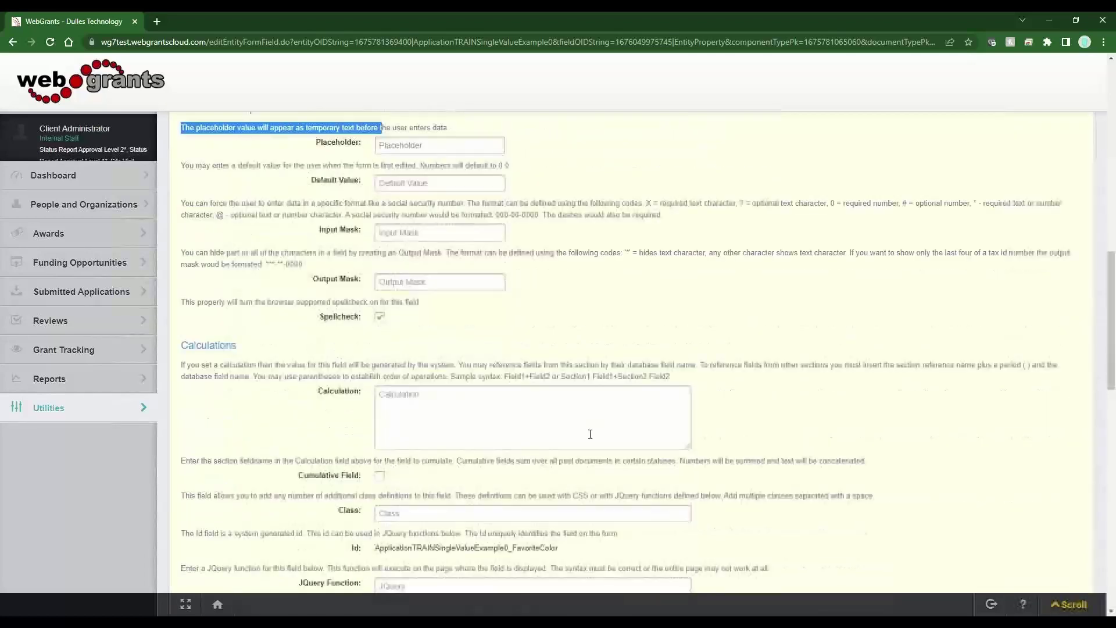
double_click(184, 347)
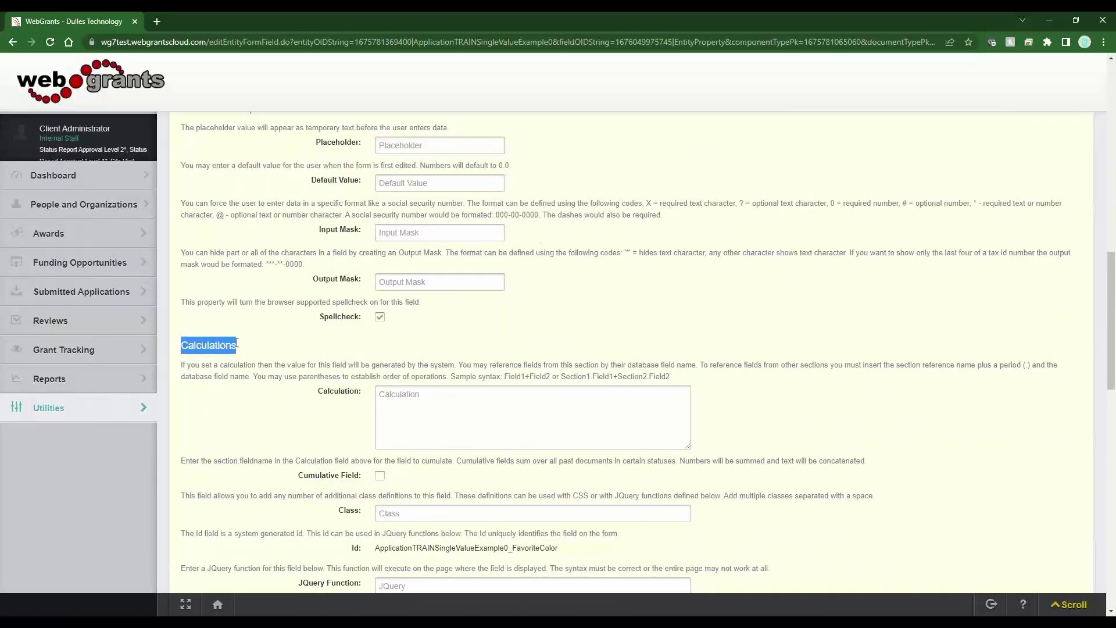
scroll(187, 383, down, 6)
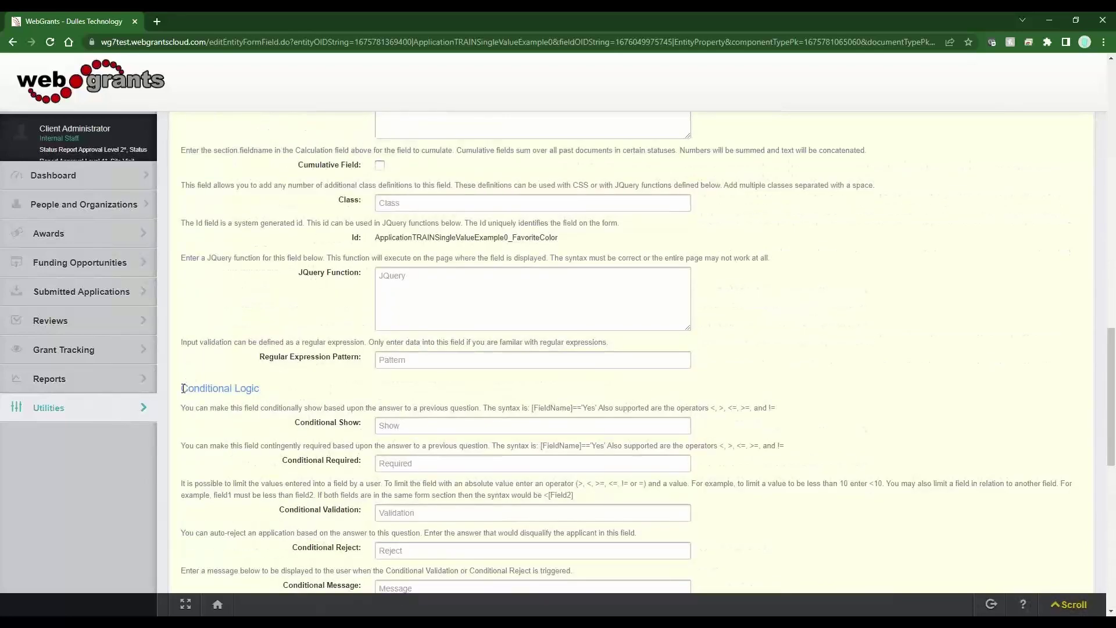
drag(182, 388, 262, 388)
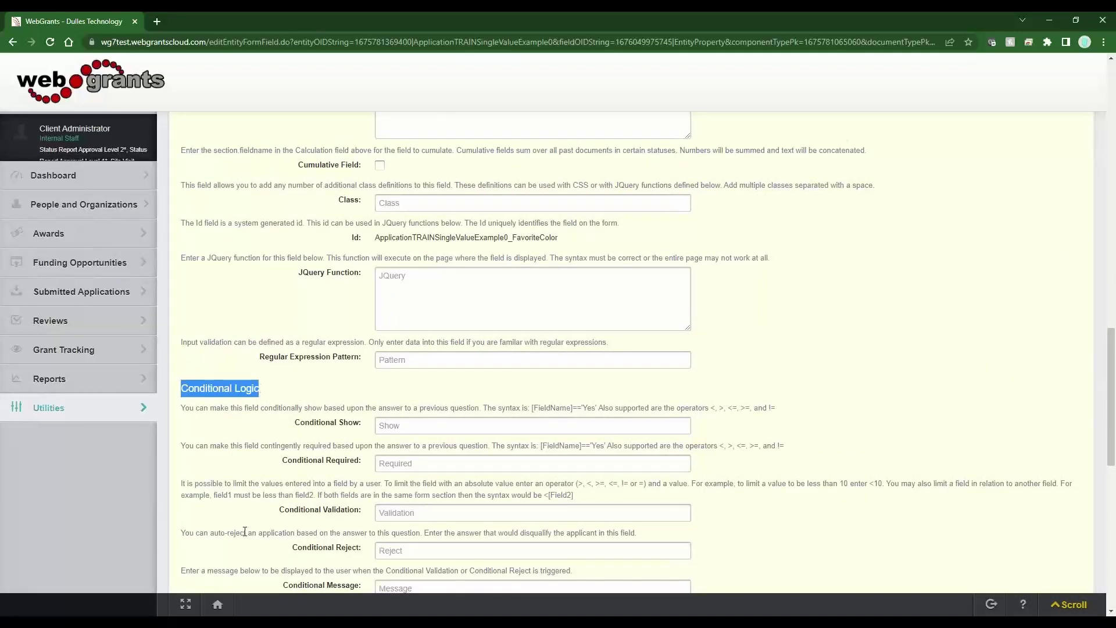
scroll(246, 530, up, 10)
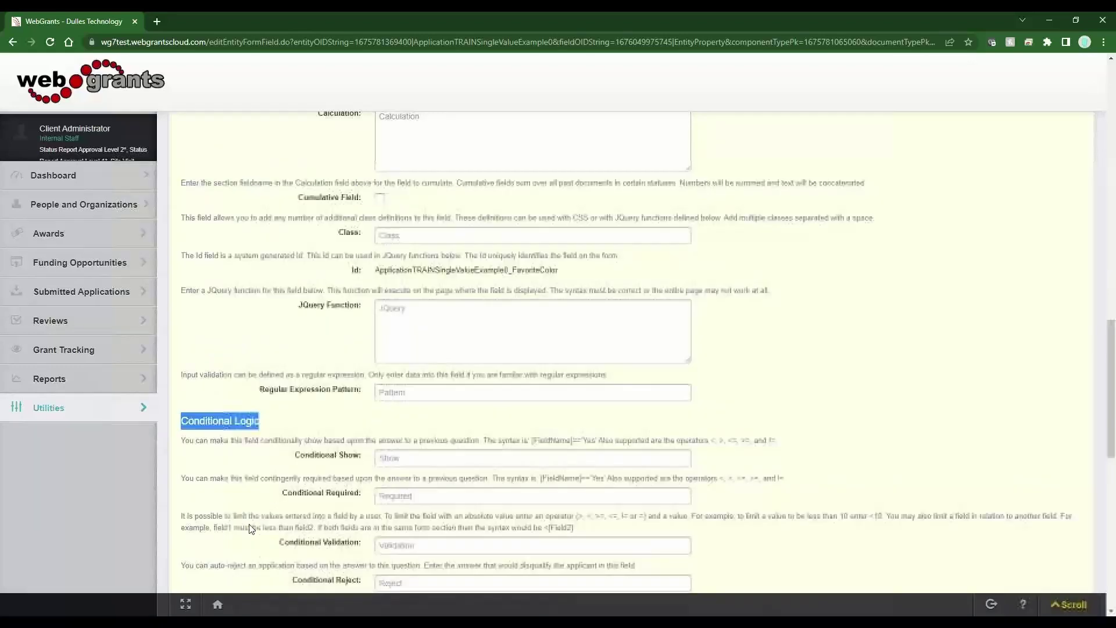
scroll(250, 527, up, 9)
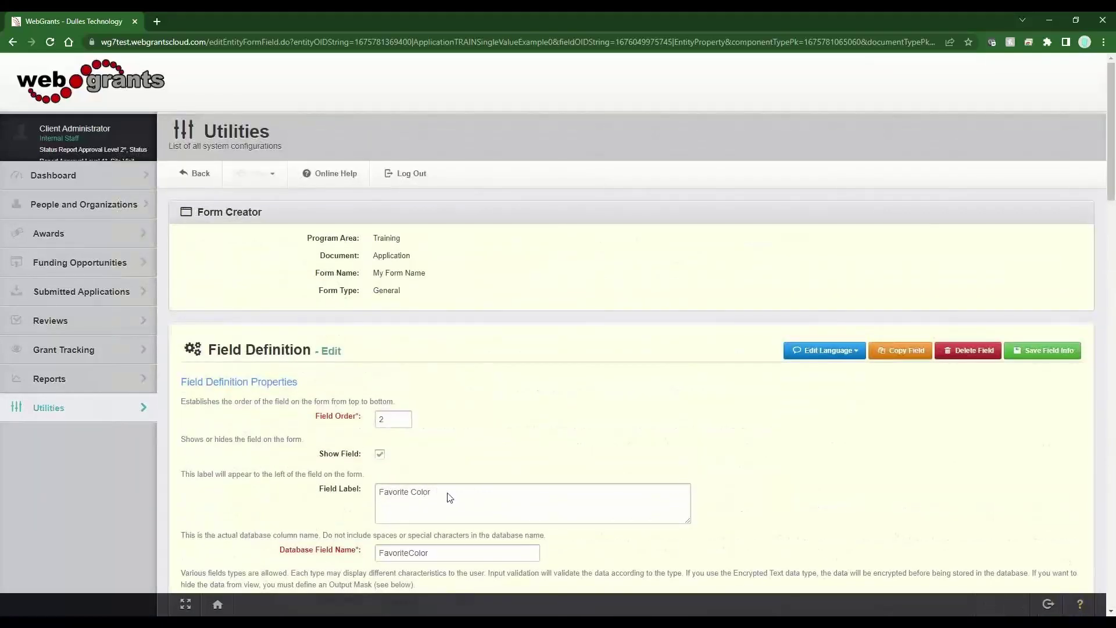
click(198, 174)
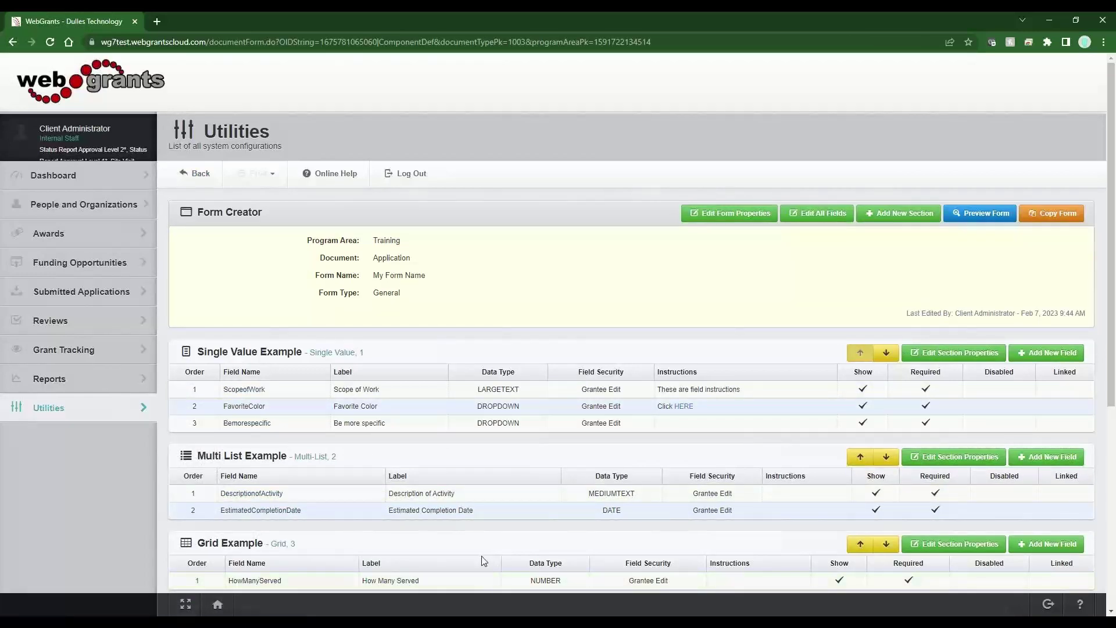
Review the form's single value, multi-list, grid and attachment sections, including the fields and rows they contain.
scroll(483, 559, down, 3)
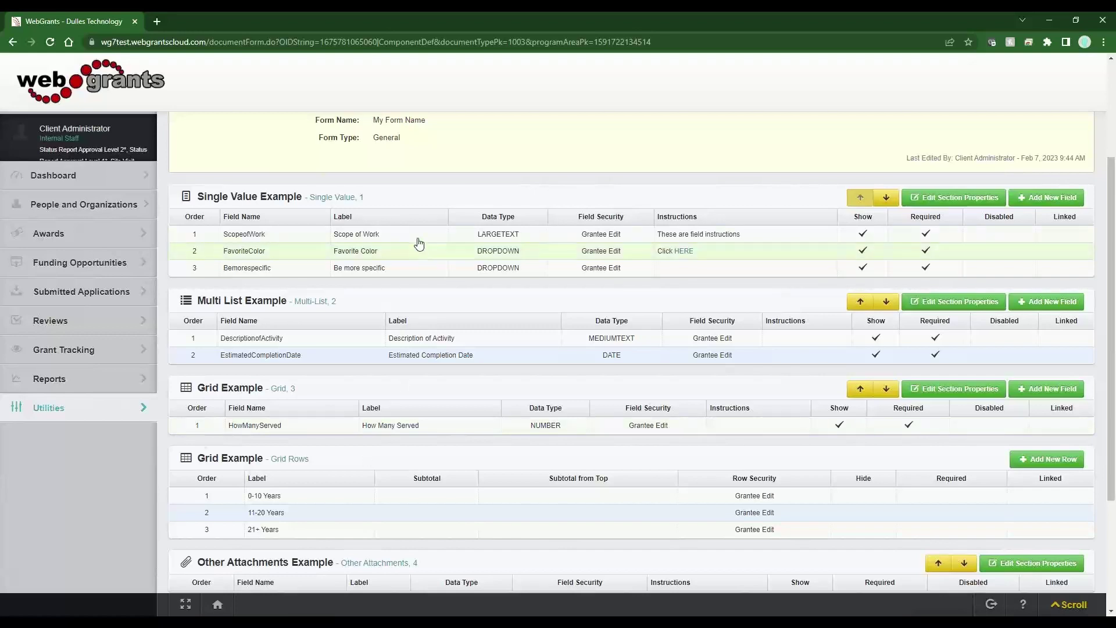
drag(416, 238, 341, 298)
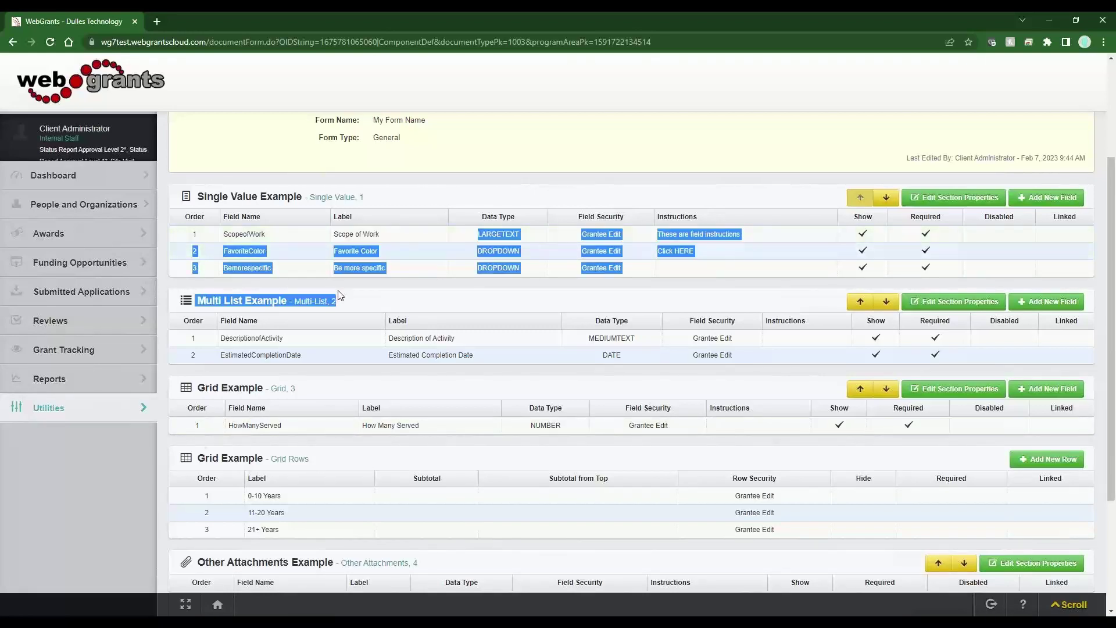
click(351, 310)
scroll(378, 454, down, 3)
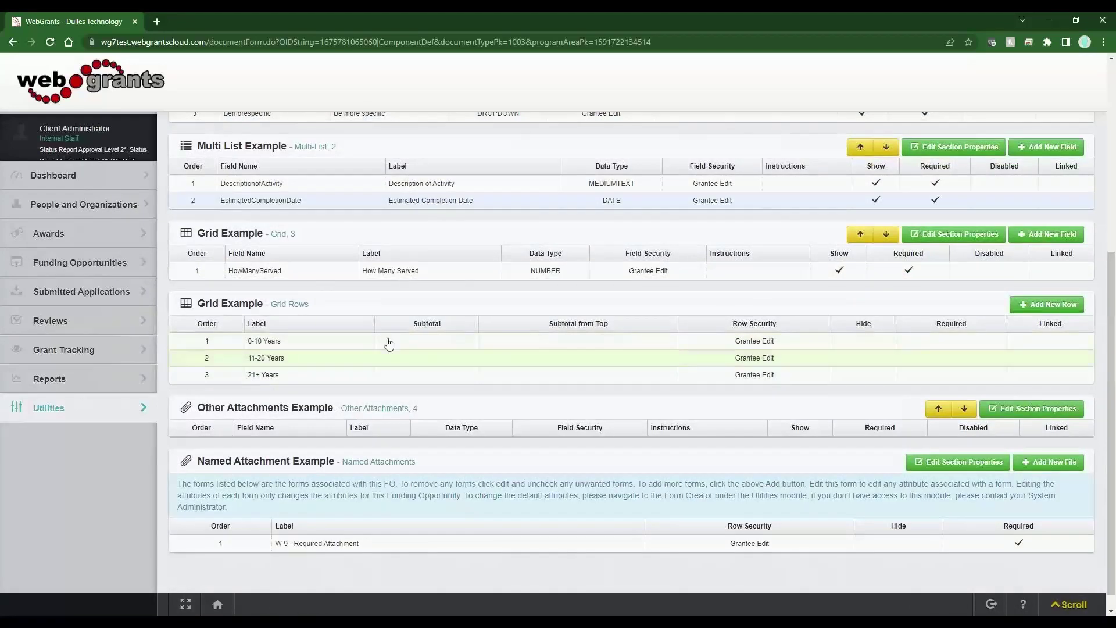
scroll(346, 420, up, 5)
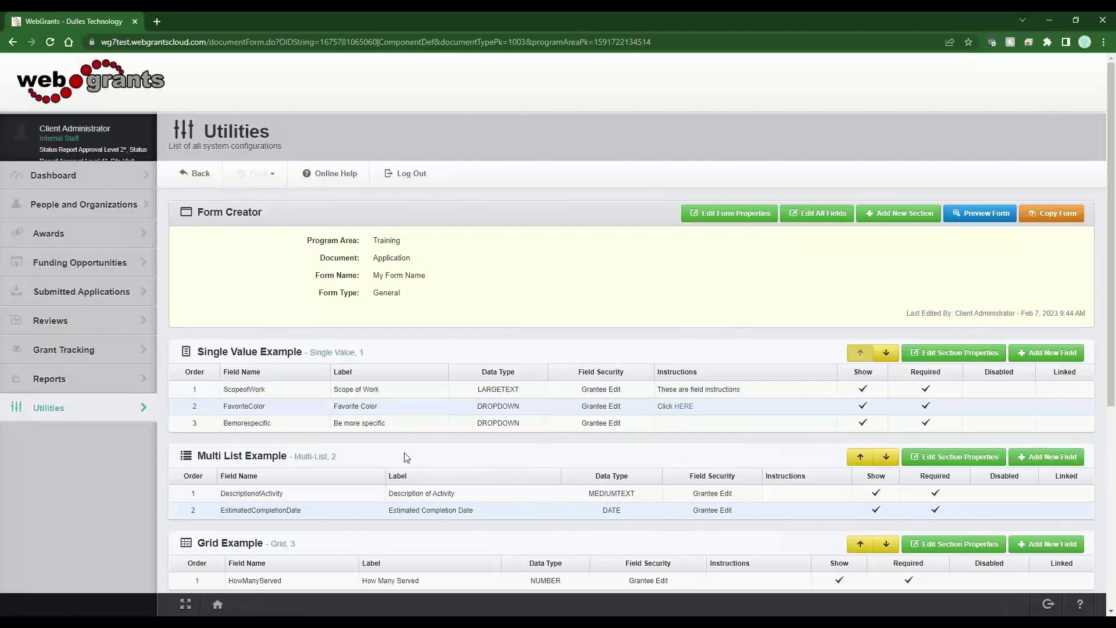
scroll(406, 458, down, 3)
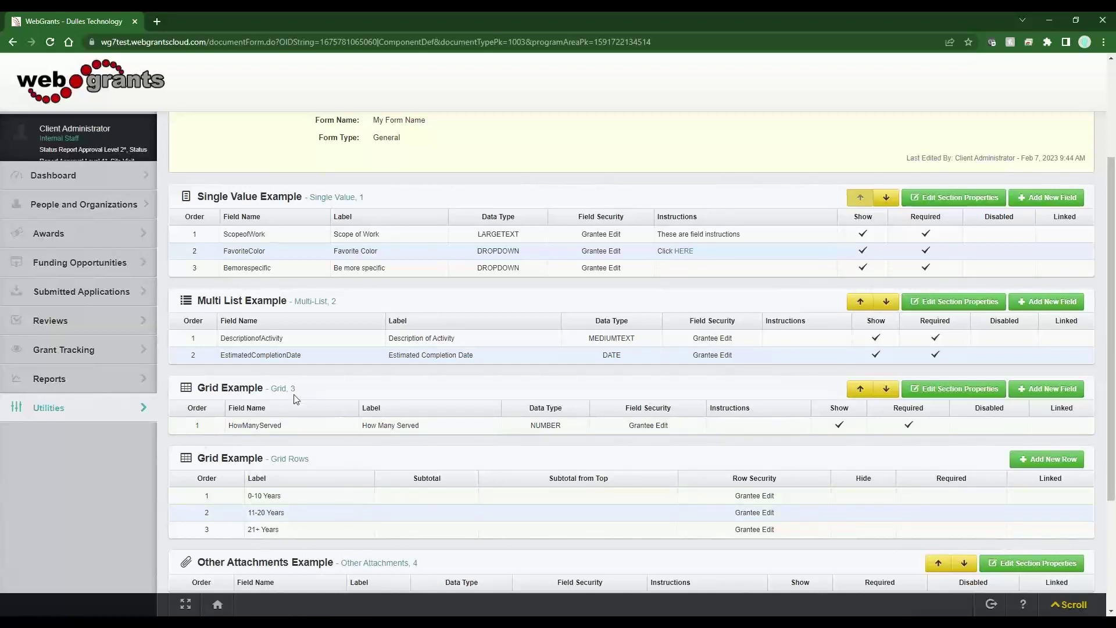
drag(300, 388, 256, 401)
Add a field to the Single Value Example section labelled "How much does the program spend per person served?" with database field name HowMuch.
click(1048, 199)
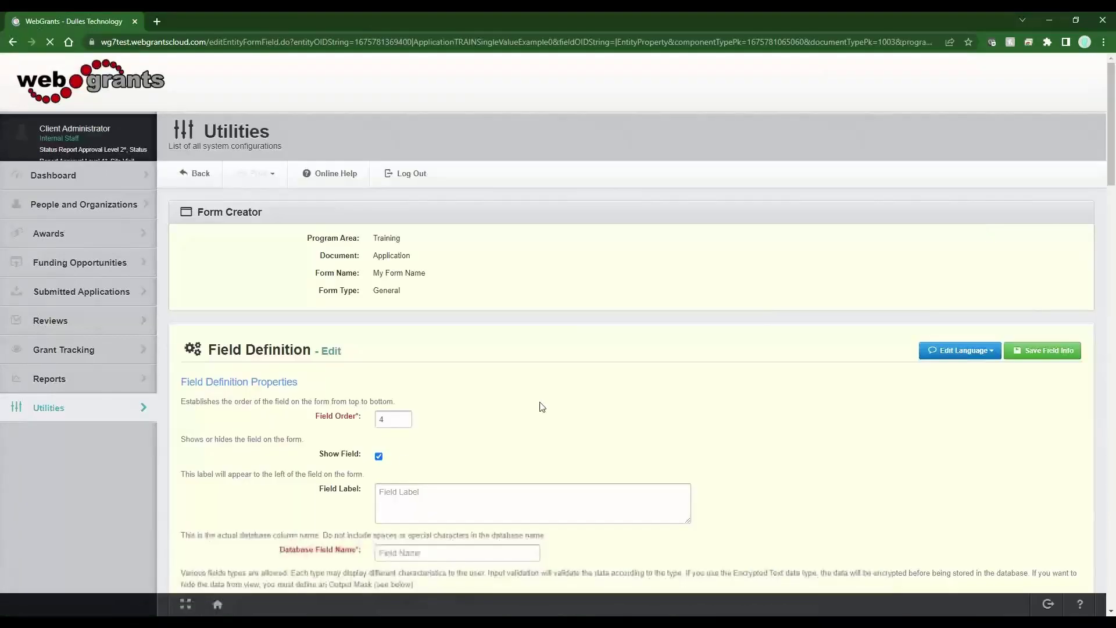
click(407, 511)
text(Hd)
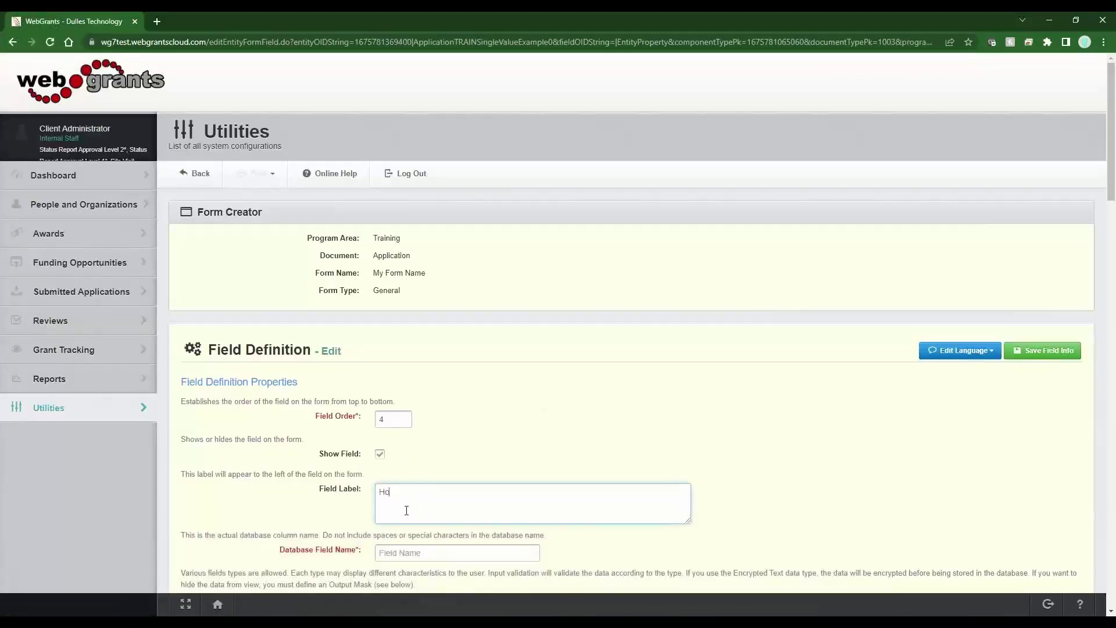
text(w much does the program spend per person server)
key(BackSpace)
text(d)
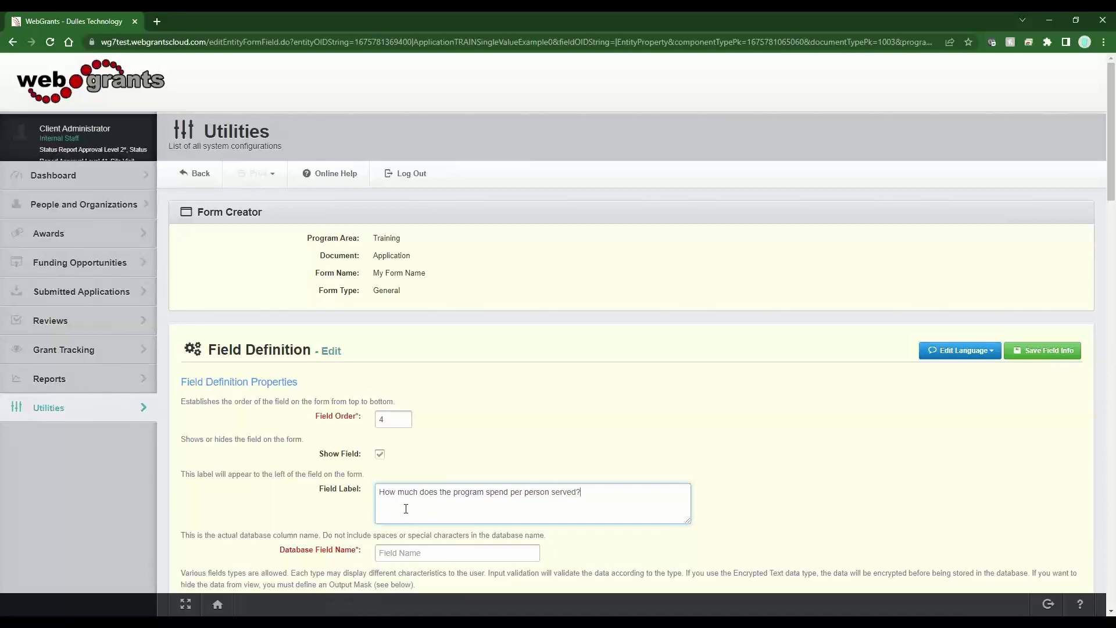
key(Tab)
text(H)
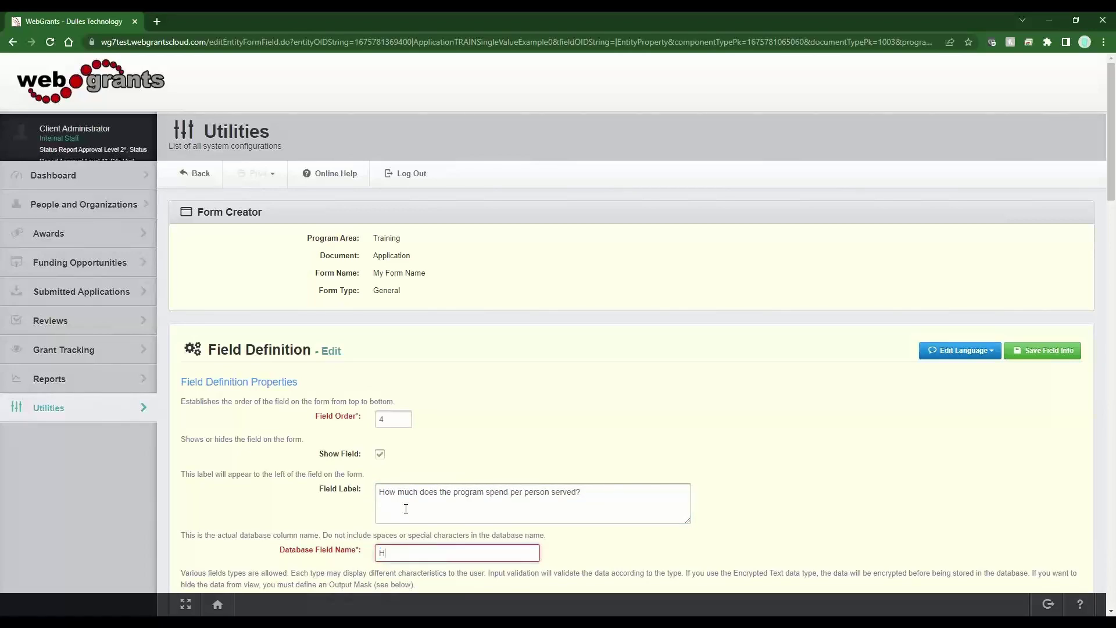
text(owMuch)
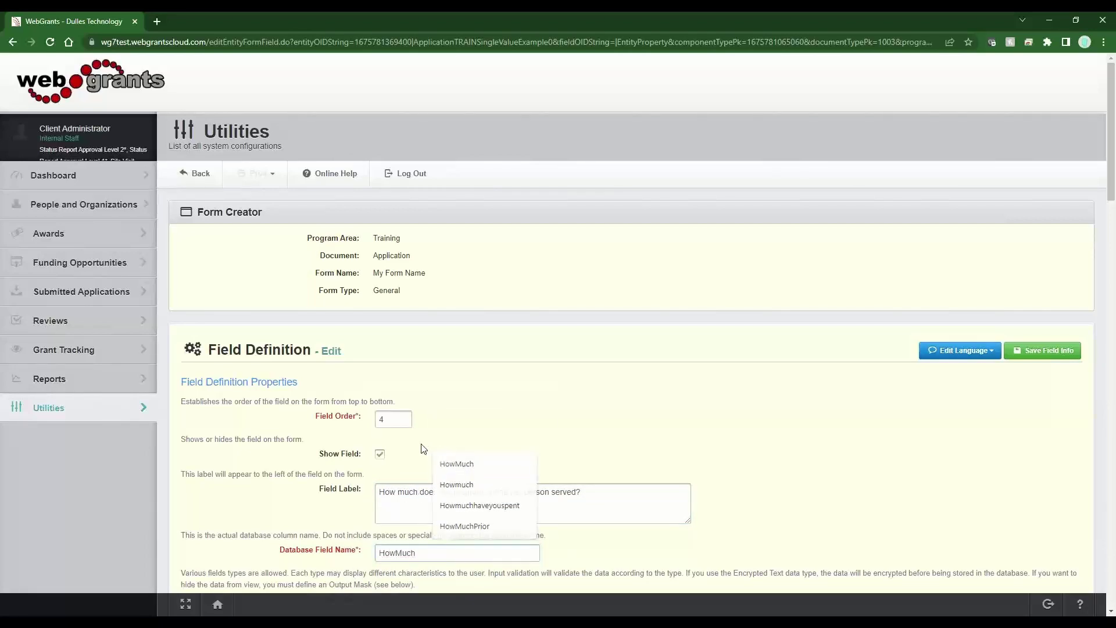
Set the new field's data type to Currency, make it required, and save the field.
scroll(417, 463, down, 3)
click(416, 448)
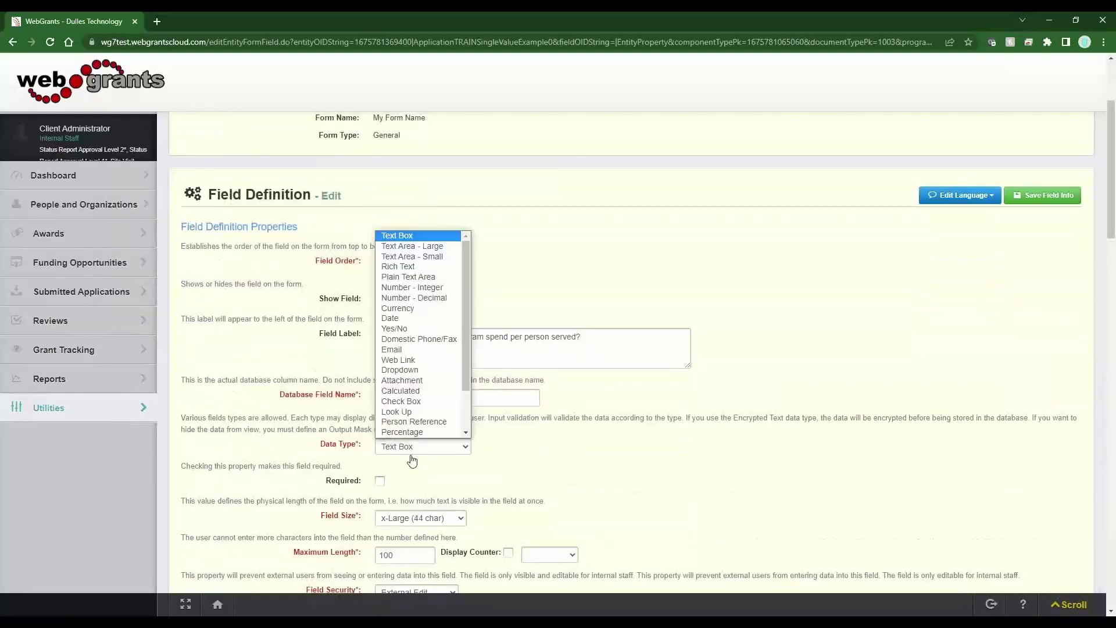
scroll(418, 407, down, 1)
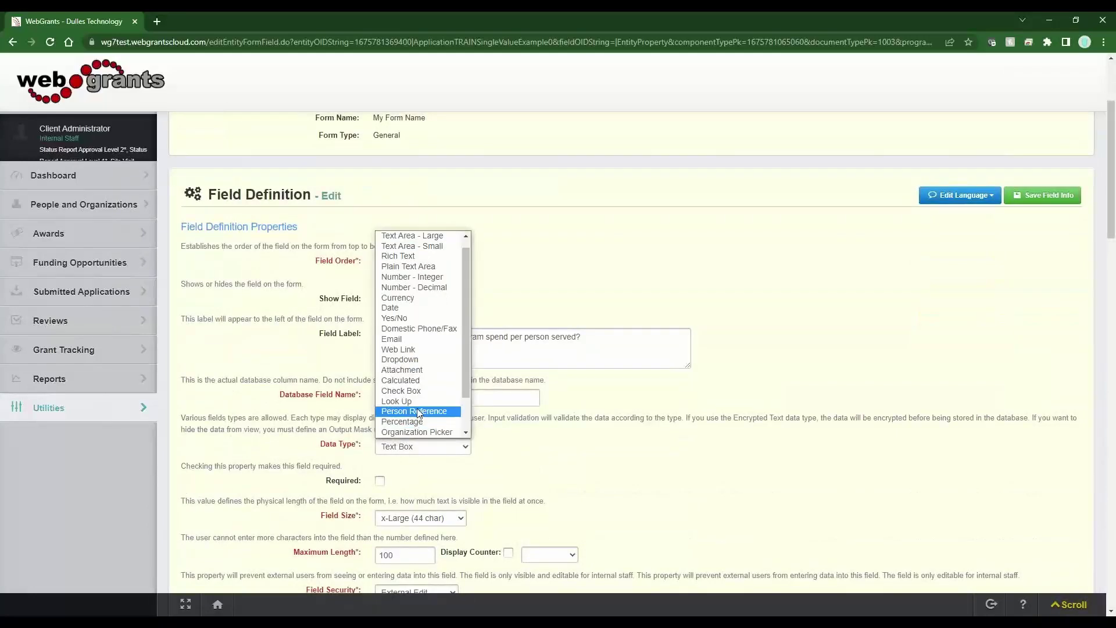
click(415, 299)
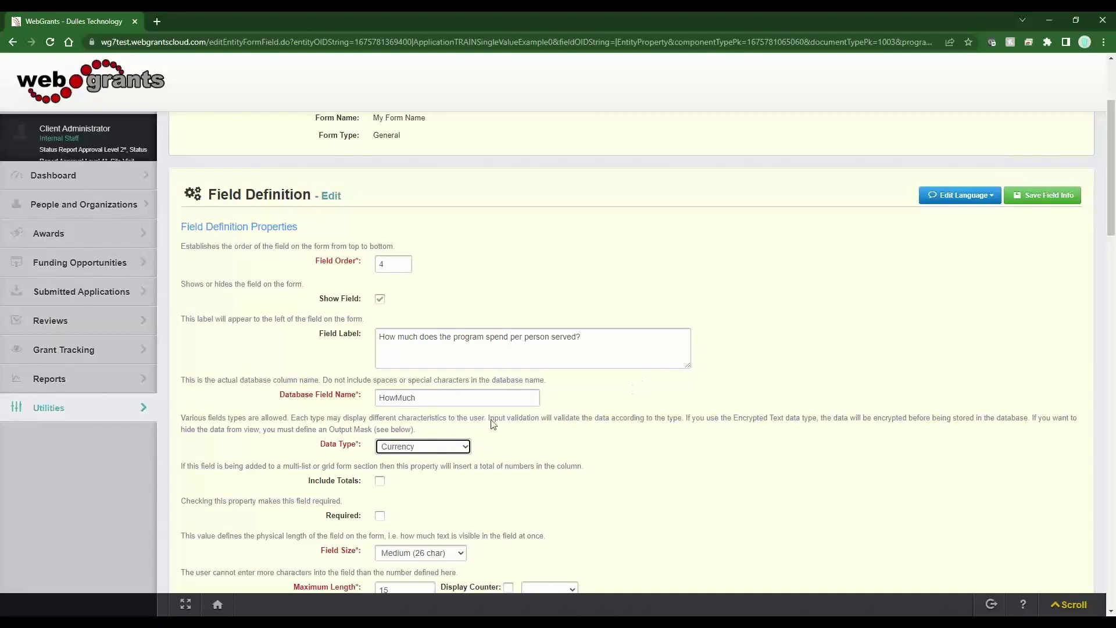
click(381, 516)
click(1048, 198)
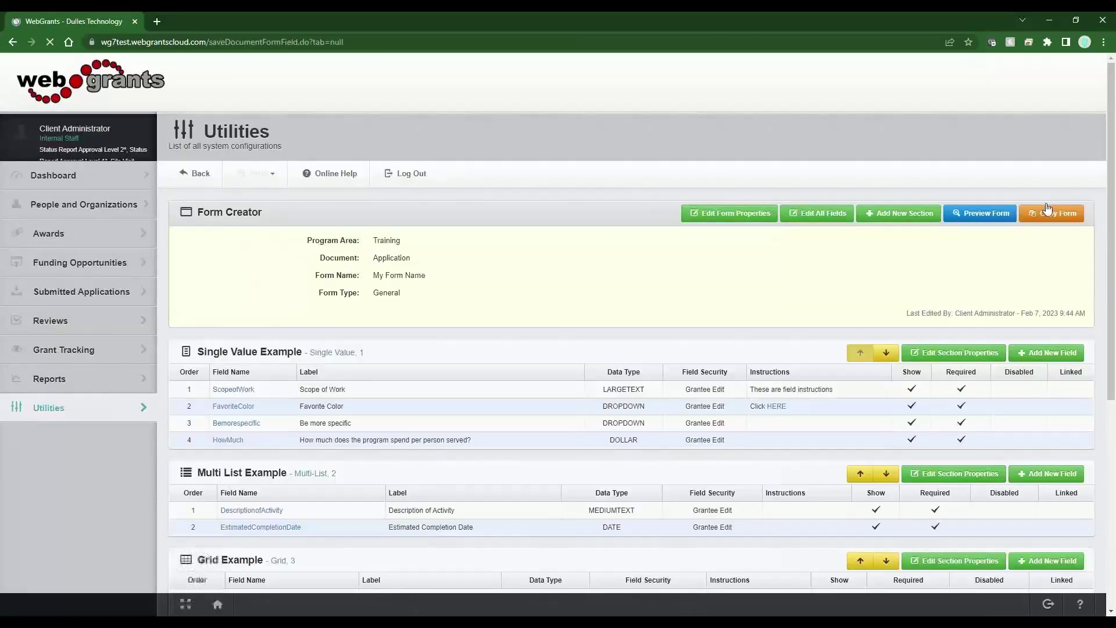
Preview the form and check the new spending question in Single Value Example and the How Many Served column in Grid Example.
click(977, 214)
scroll(610, 299, down, 5)
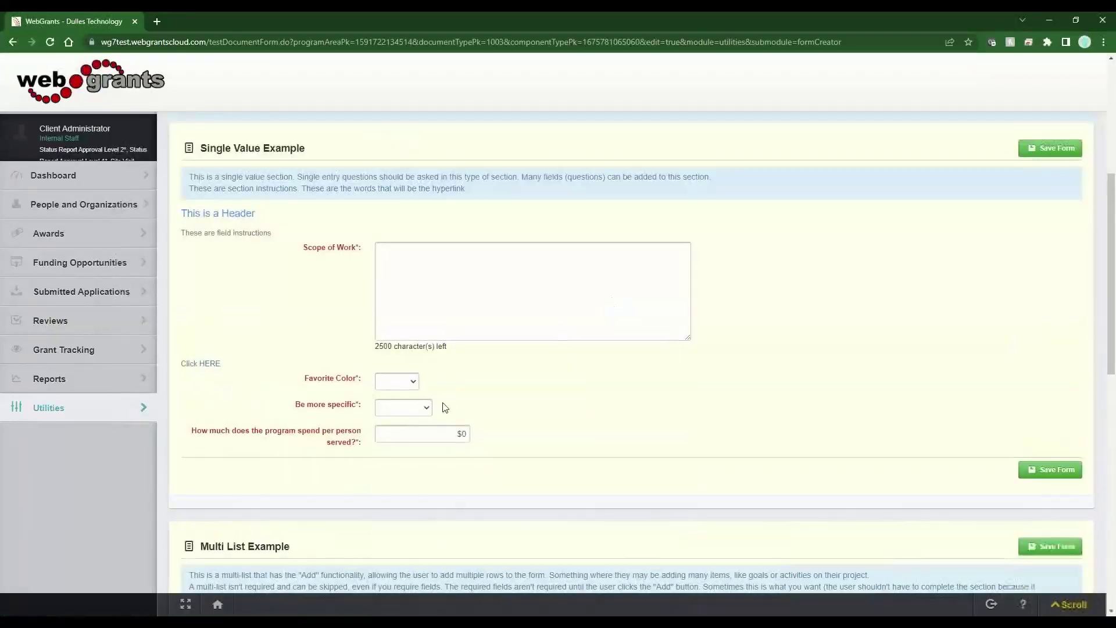
drag(359, 453, 190, 434)
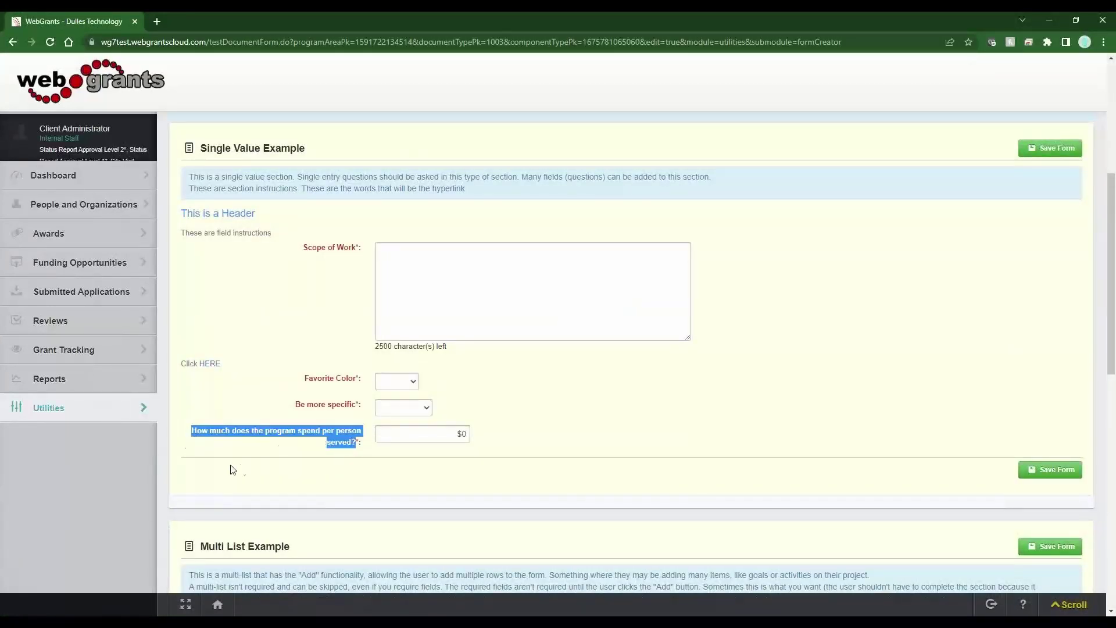
scroll(240, 466, down, 5)
scroll(241, 469, down, 3)
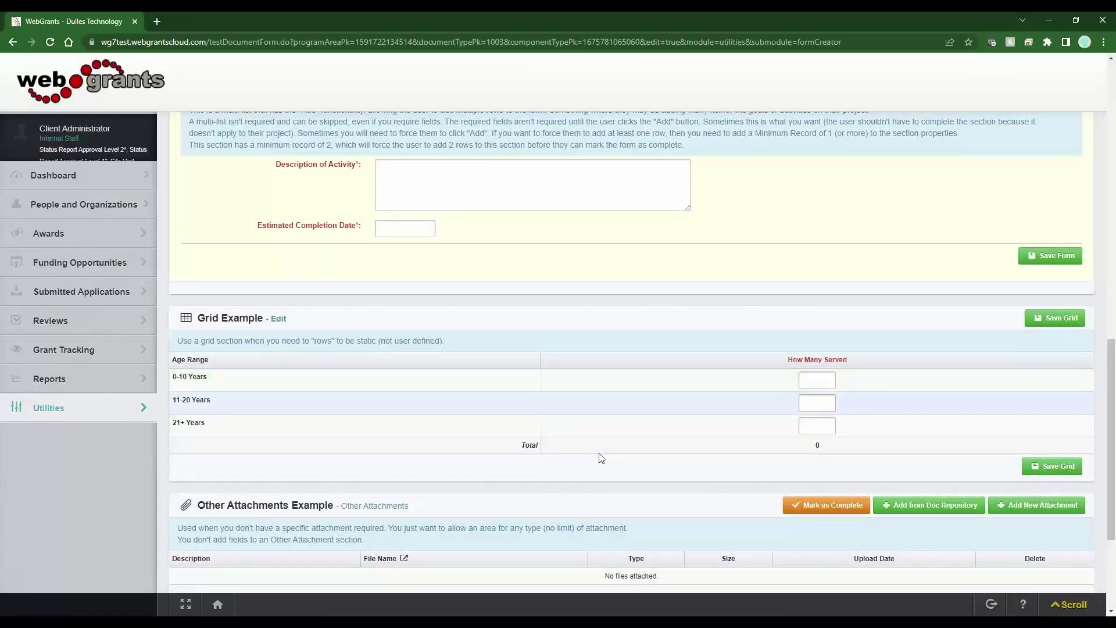
scroll(563, 340, up, 1)
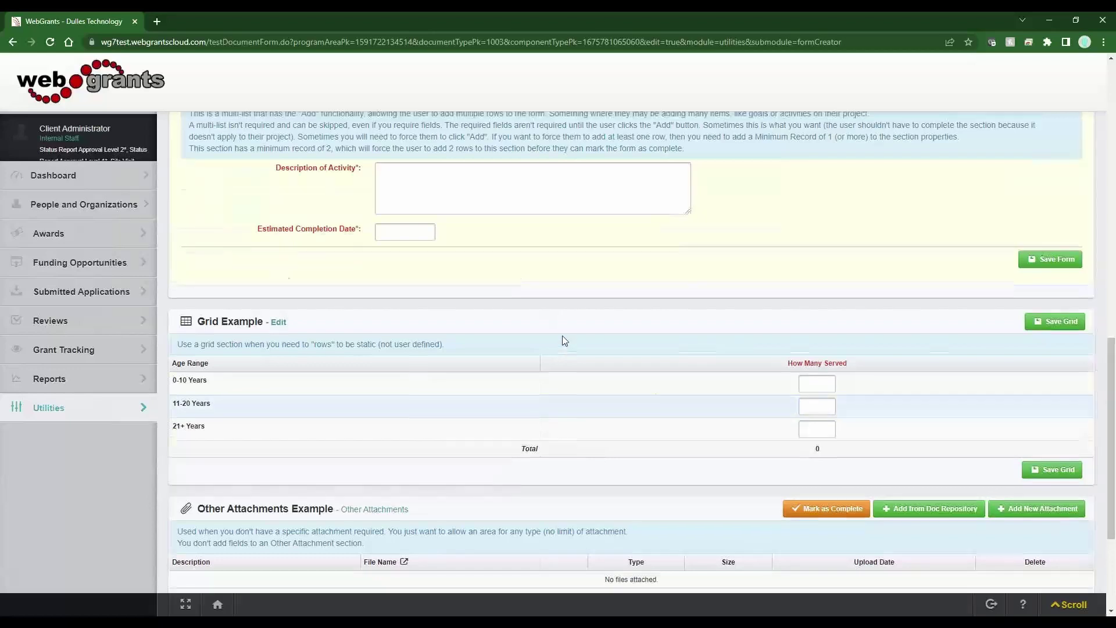
scroll(563, 340, up, 5)
click(221, 272)
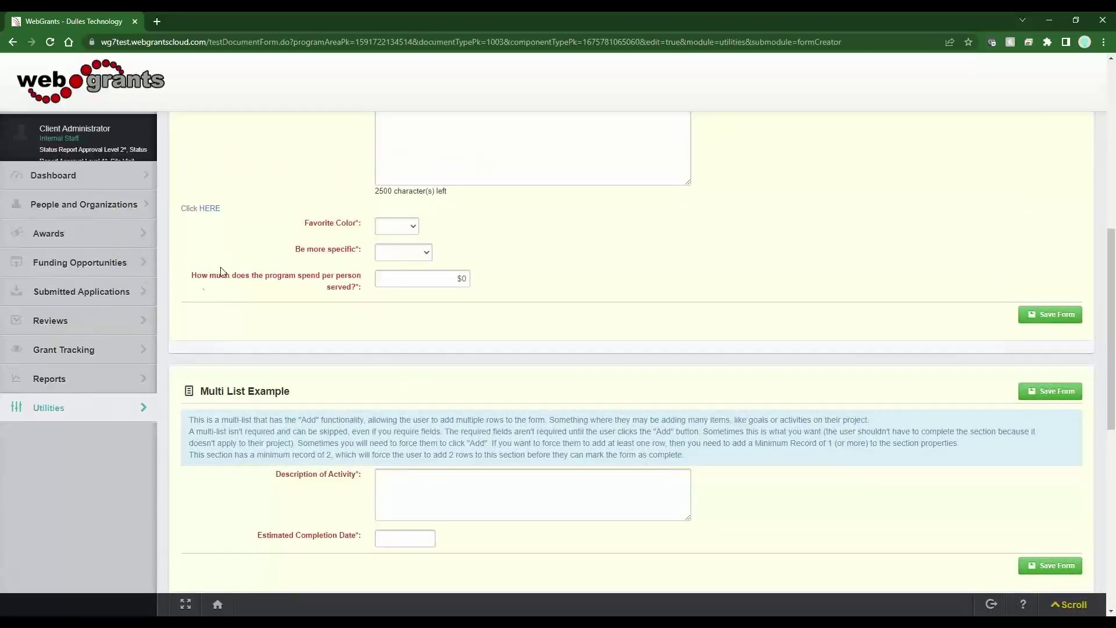
Examine the spending-per-person question in Single Value Example and the How Many Served column in Grid Example of the form preview.
drag(195, 281, 356, 294)
click(381, 315)
scroll(583, 300, up, 3)
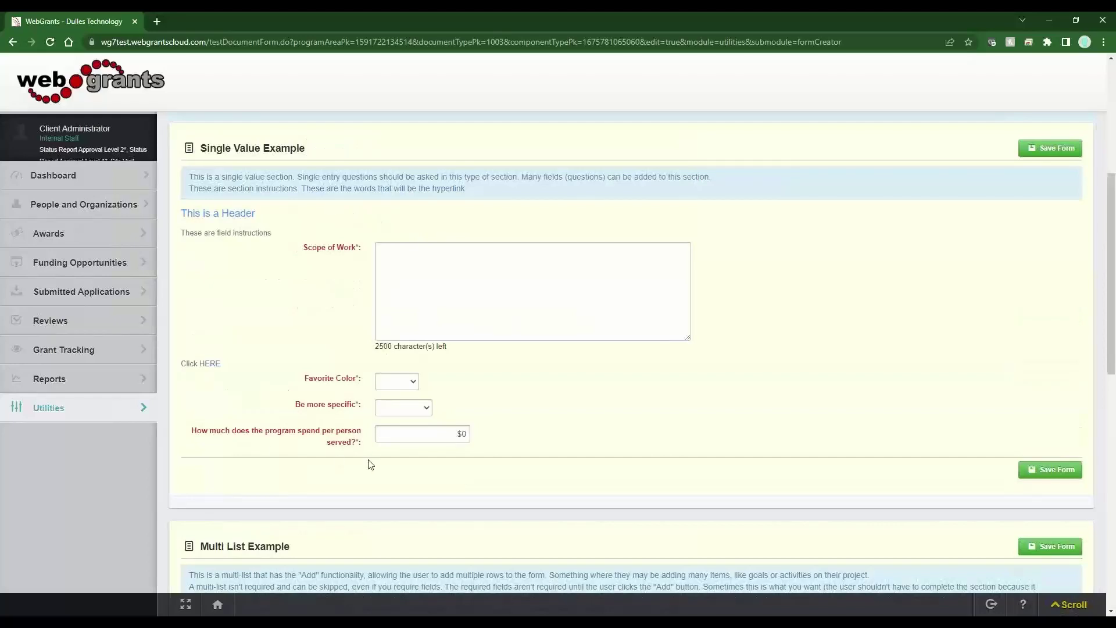
drag(306, 433, 359, 451)
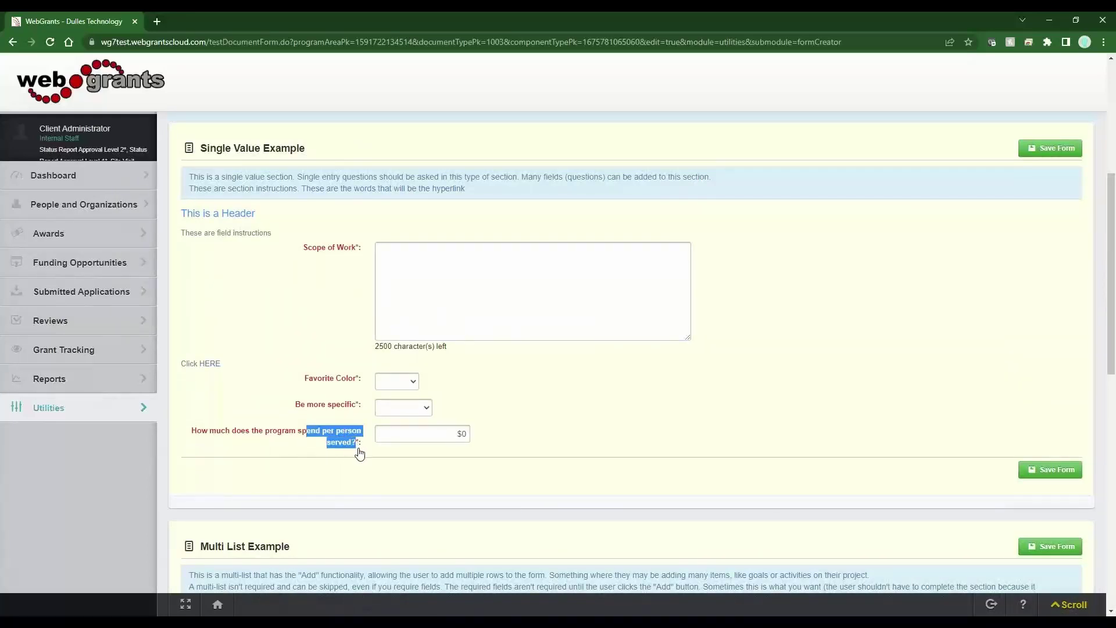
scroll(362, 481, down, 5)
scroll(362, 482, down, 3)
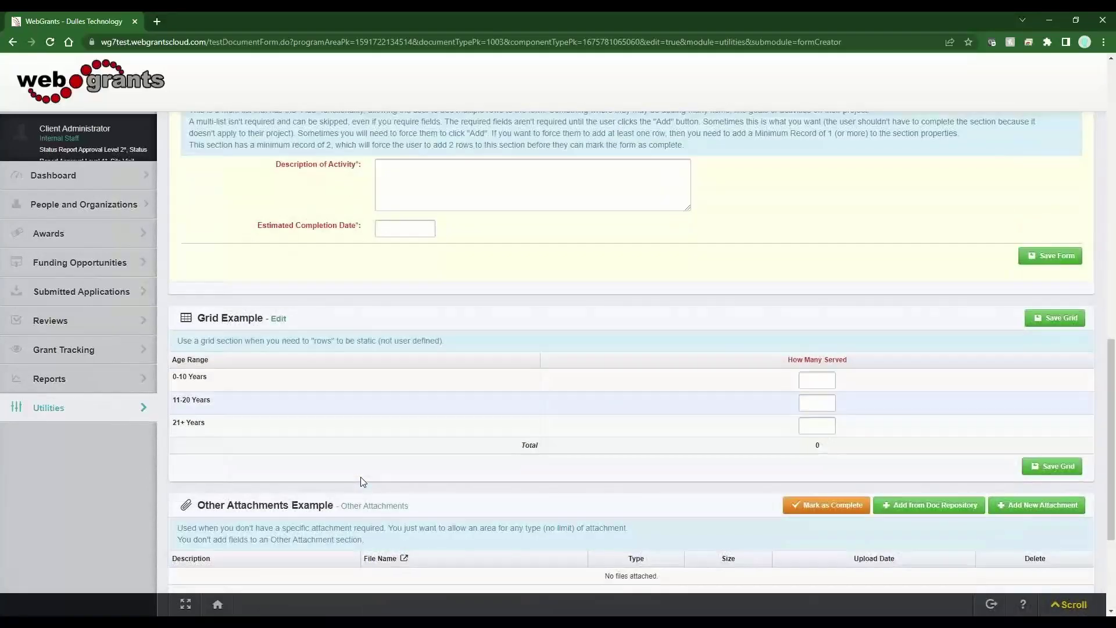
drag(789, 356, 869, 365)
scroll(481, 332, up, 6)
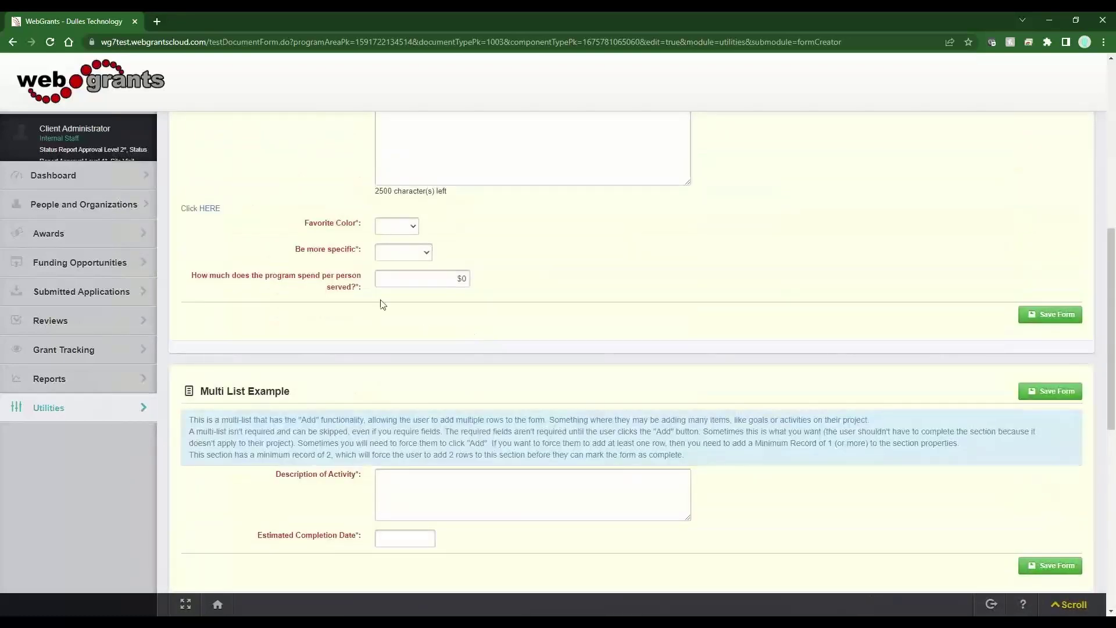
drag(365, 291, 286, 278)
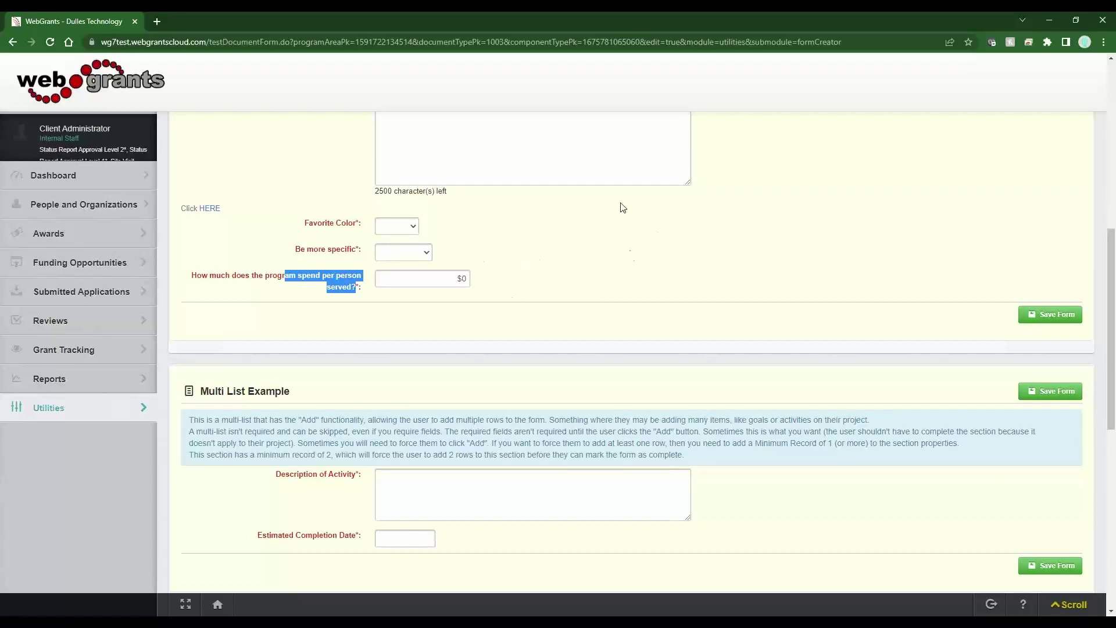
scroll(648, 287, up, 8)
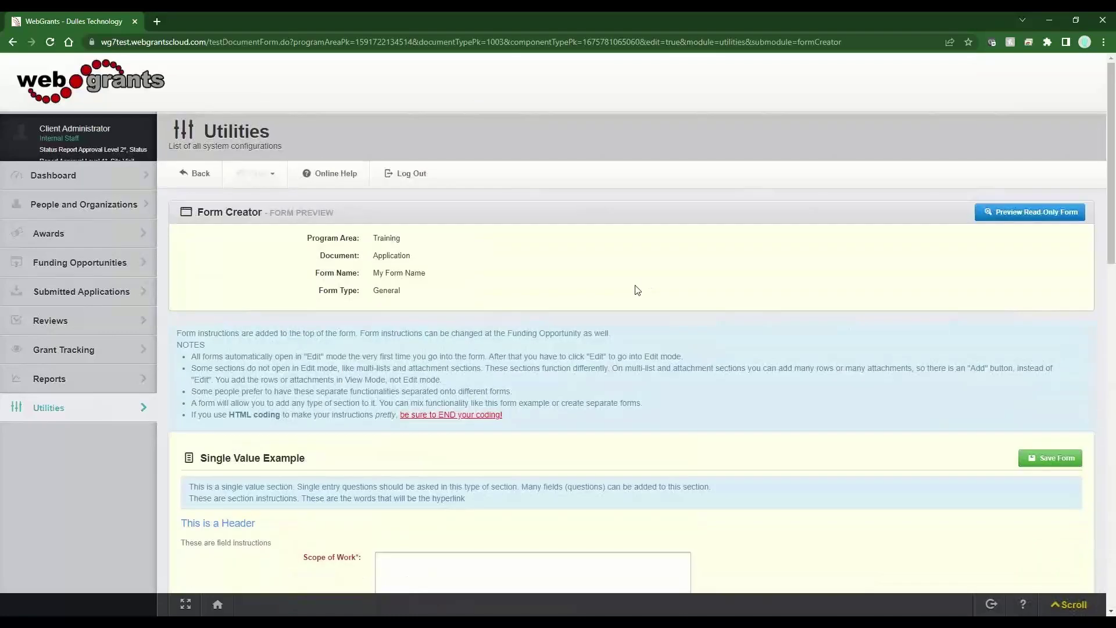
Leave the preview and add a field labelled "Total Amount" with database field name TotalAmount to the Single Value Example section.
click(209, 174)
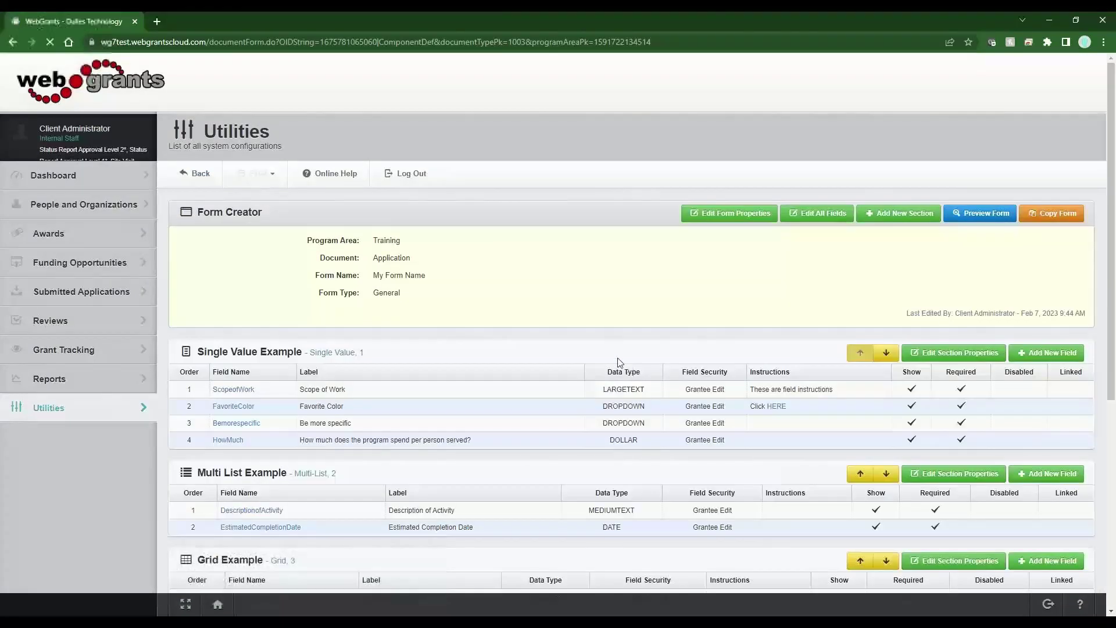
click(1032, 355)
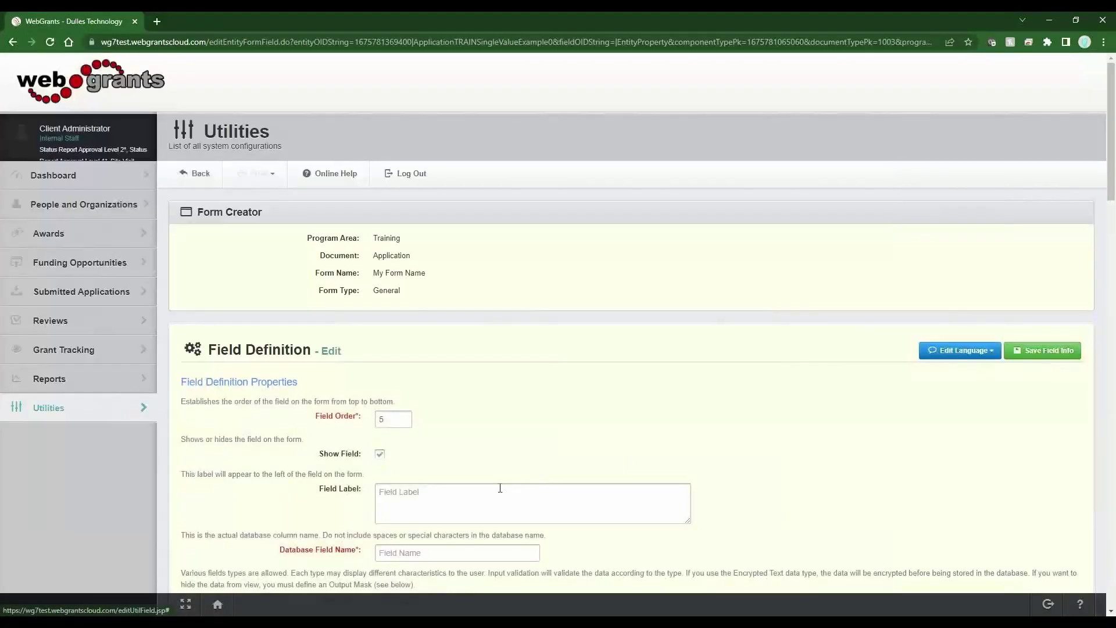
click(500, 489)
text(Tota)
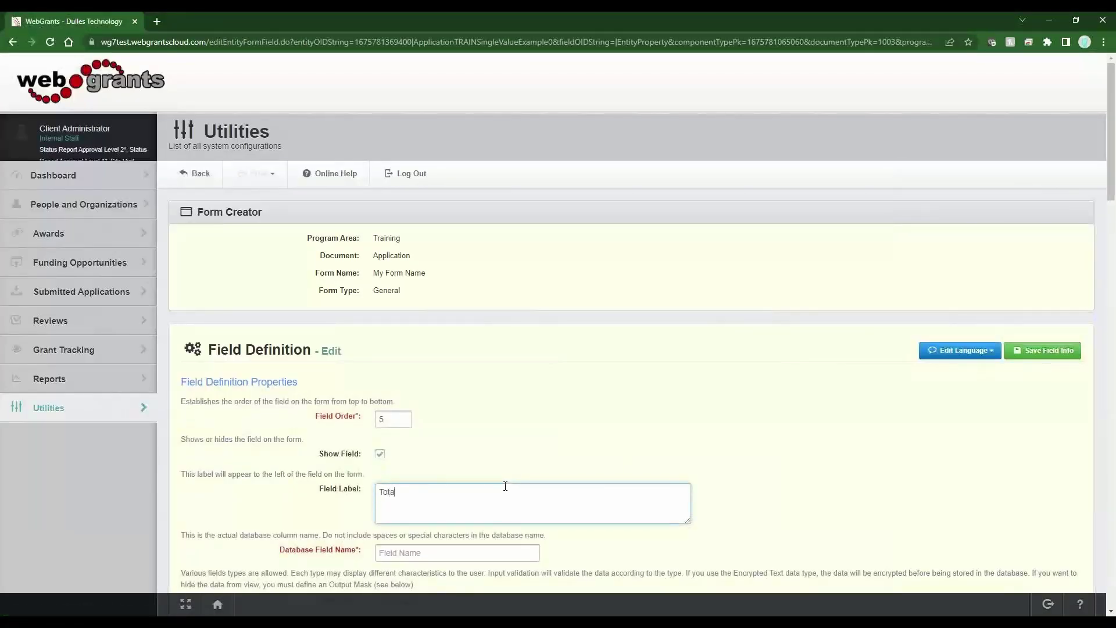
text(l Amount)
key(Tab)
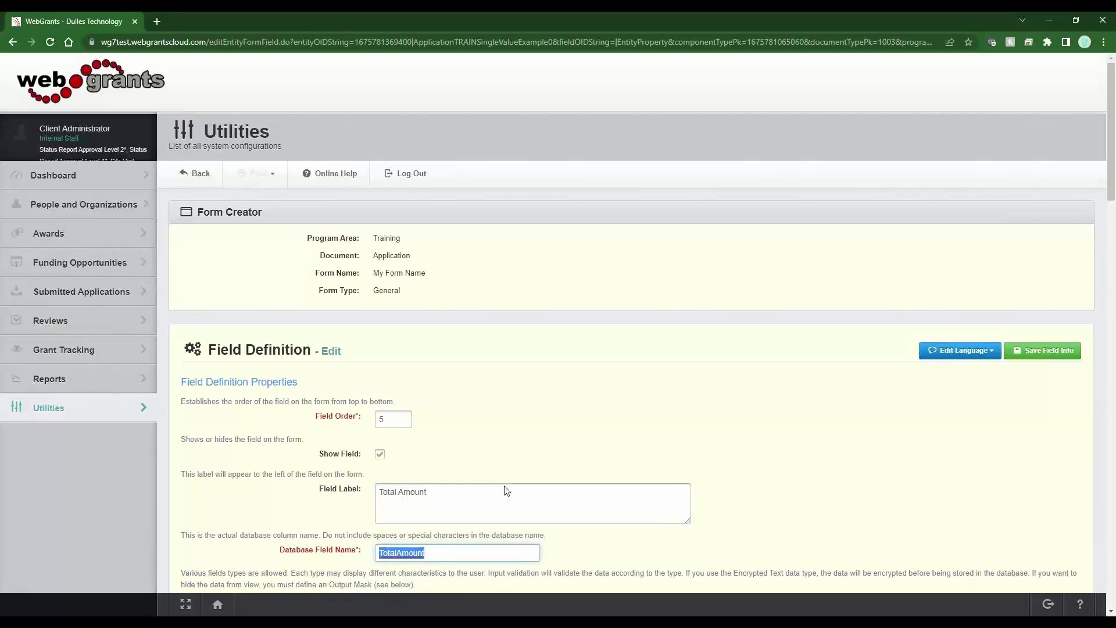
Set the Total Amount field's data type to Currency and save the field.
scroll(524, 479, down, 3)
key(Tab)
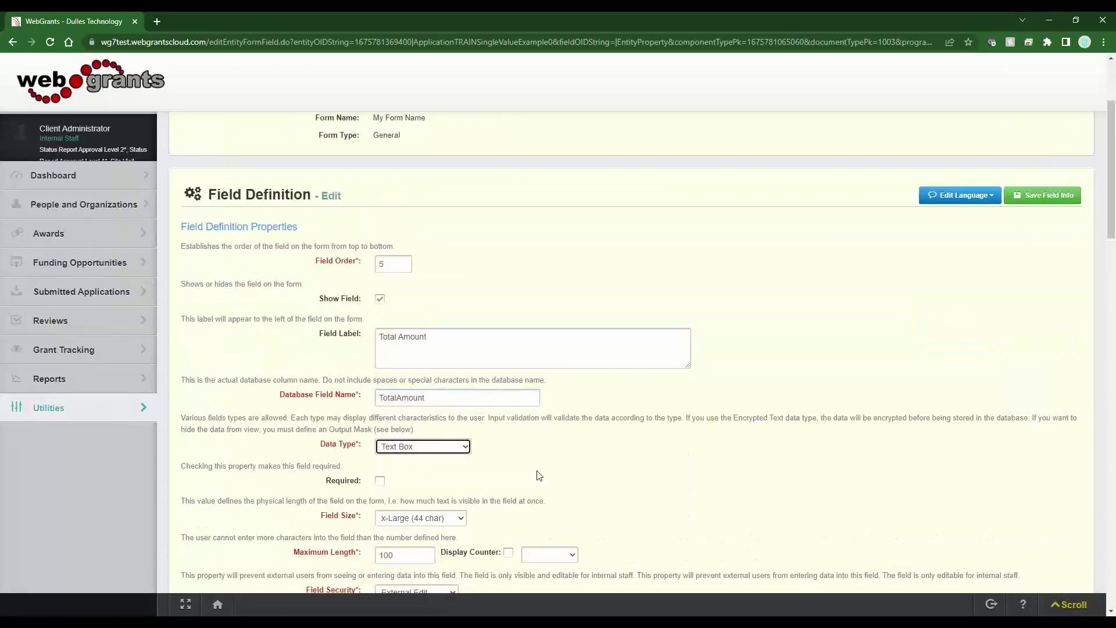
key(c)
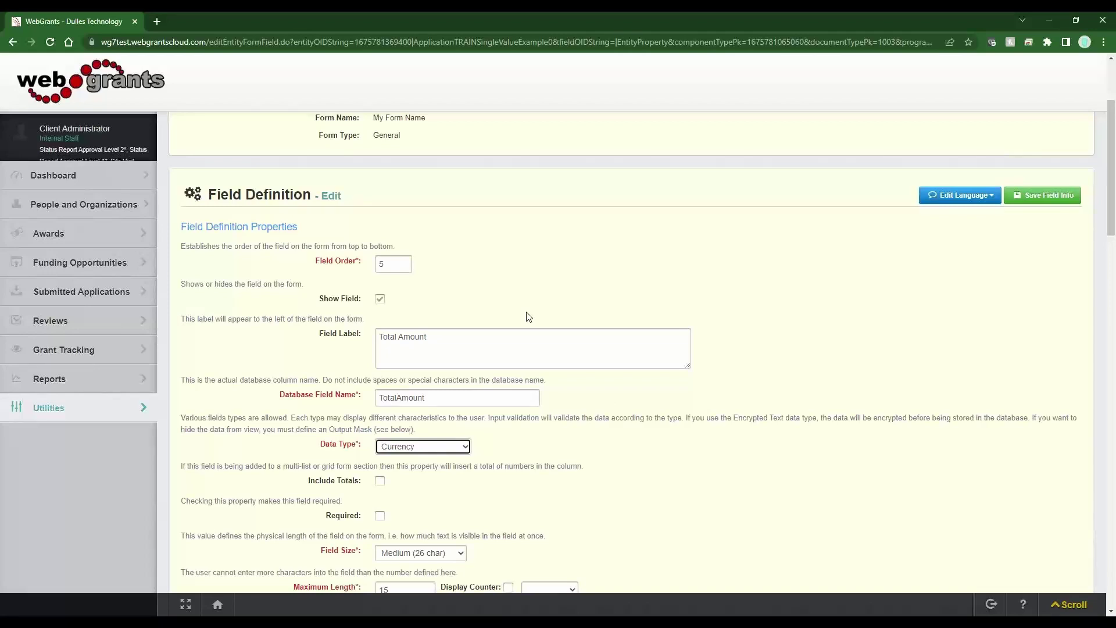
click(1055, 197)
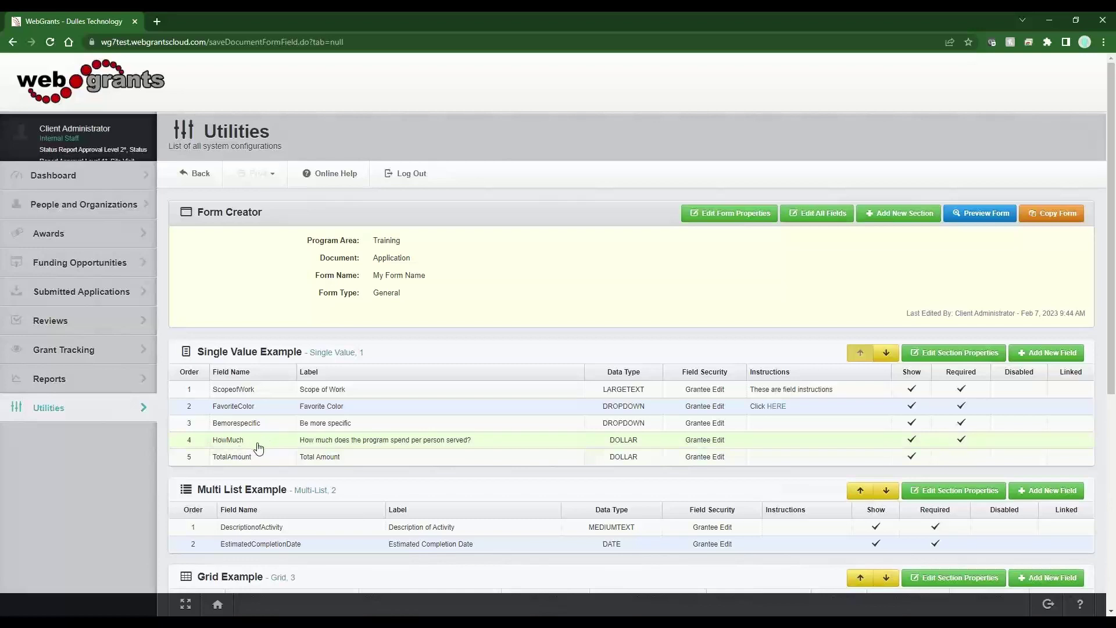
Compare the HowMuch and TotalAmount fields in Single Value Example with the field and rows of Grid Example.
drag(241, 443, 354, 473)
click(355, 472)
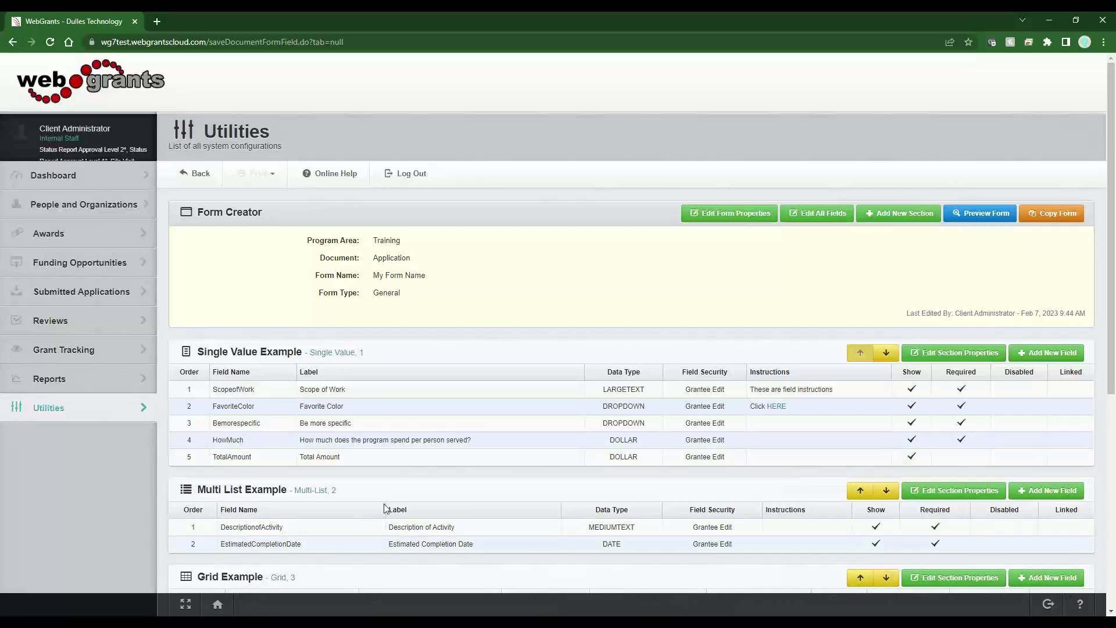
scroll(387, 496, down, 5)
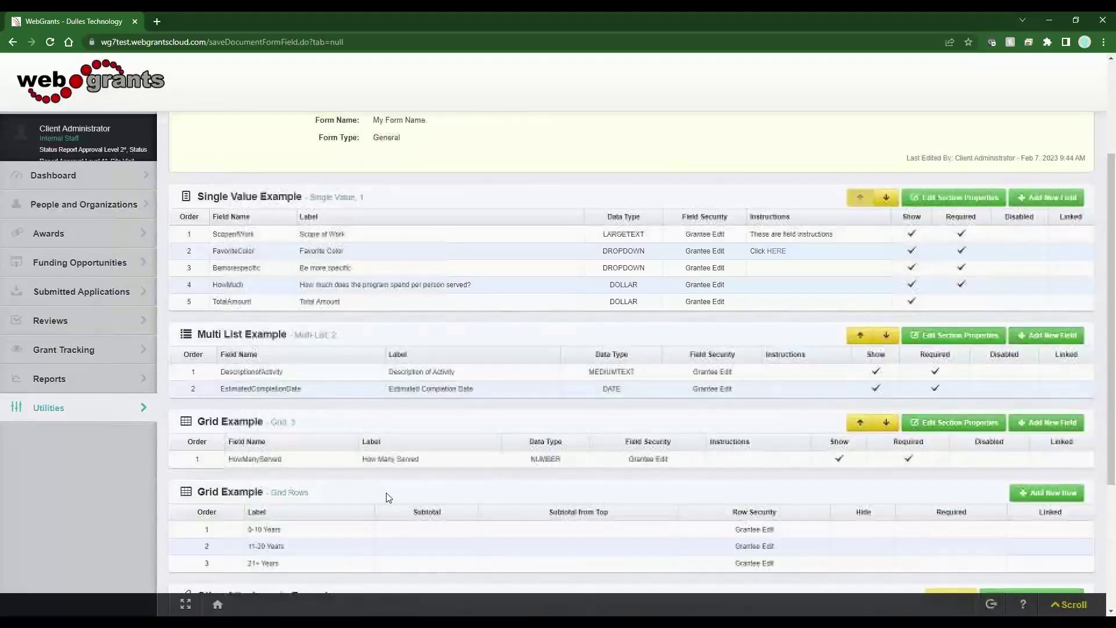
drag(196, 267, 334, 271)
click(334, 271)
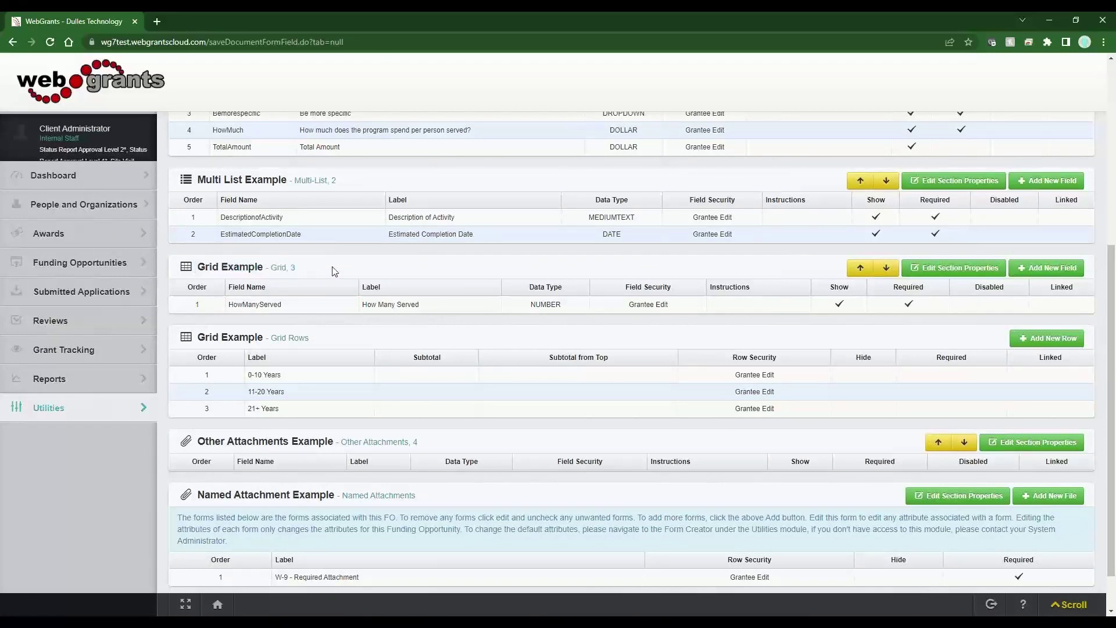
scroll(334, 271, up, 3)
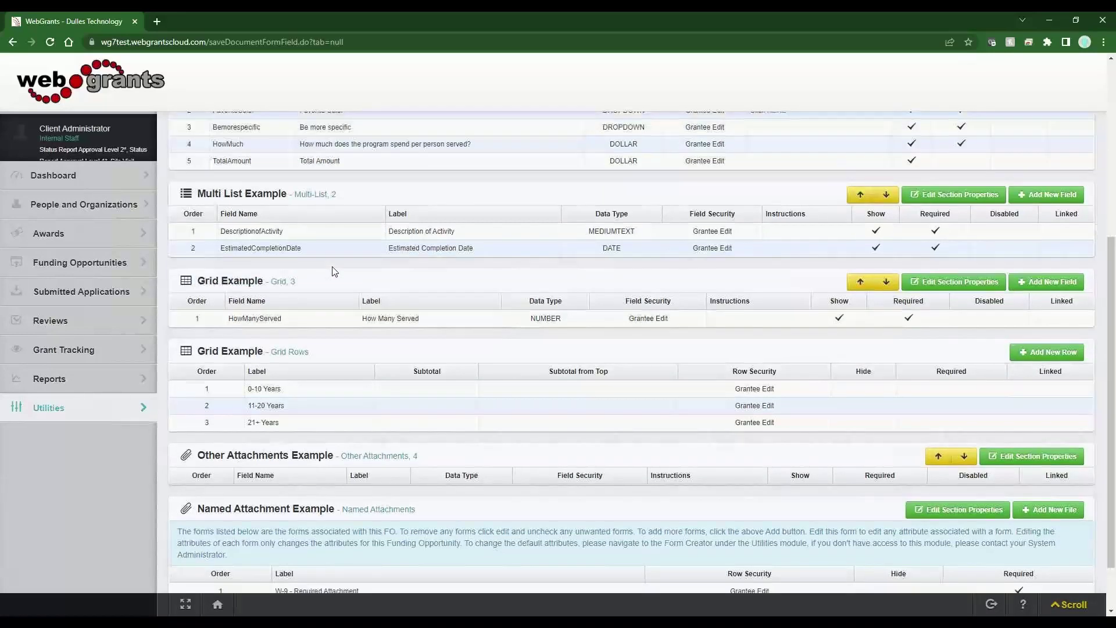
Open the Total Amount field's definition and find its Calculation property.
click(336, 303)
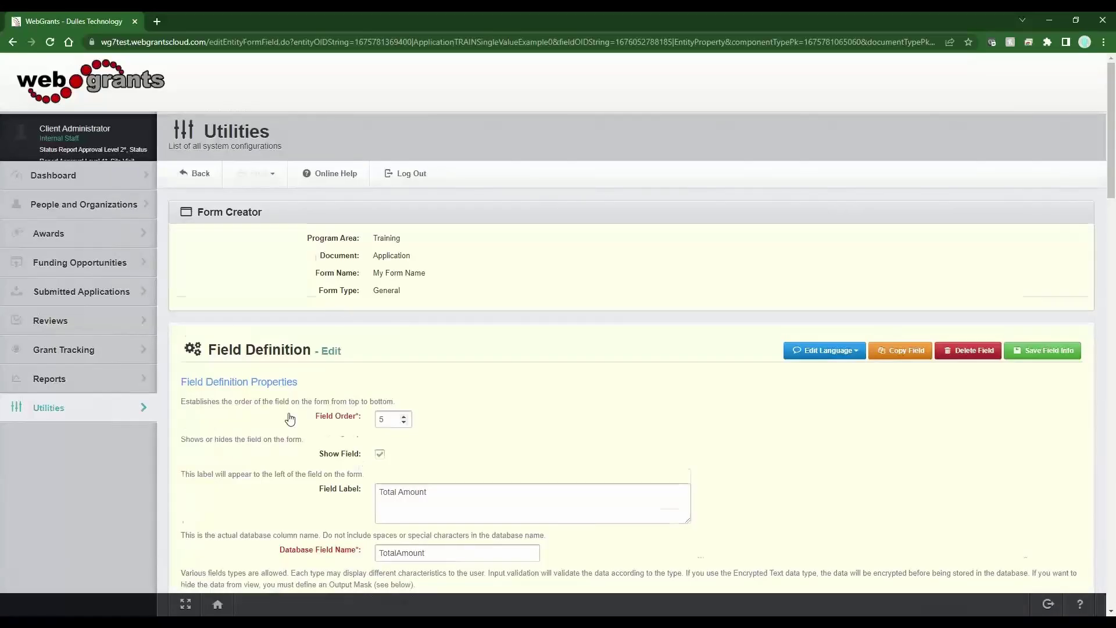
scroll(292, 417, down, 3)
scroll(292, 417, down, 15)
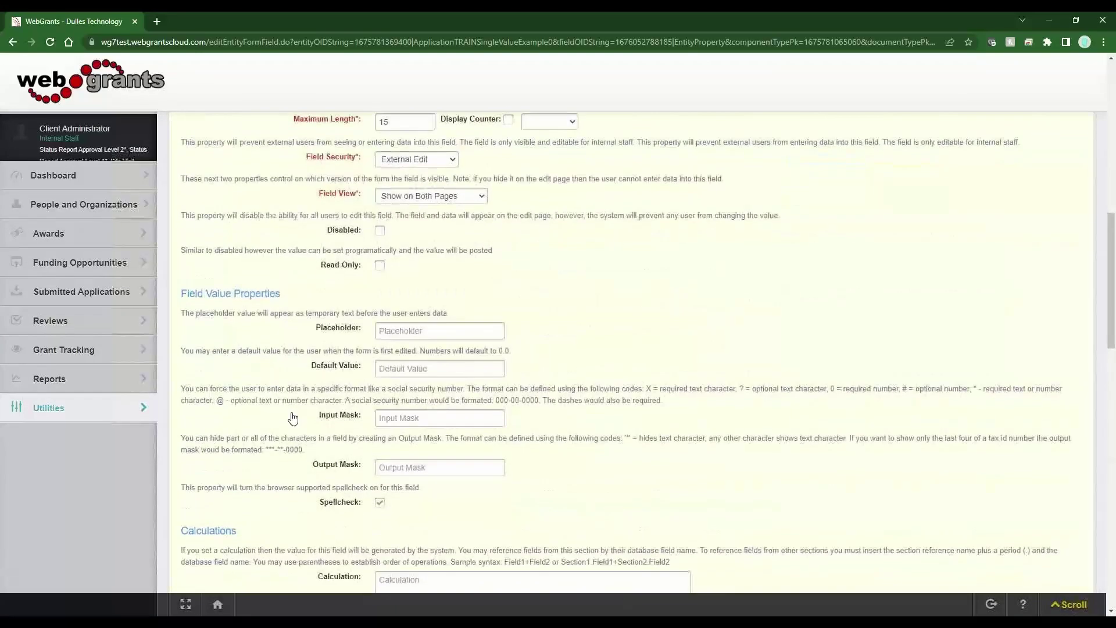
drag(359, 270, 317, 272)
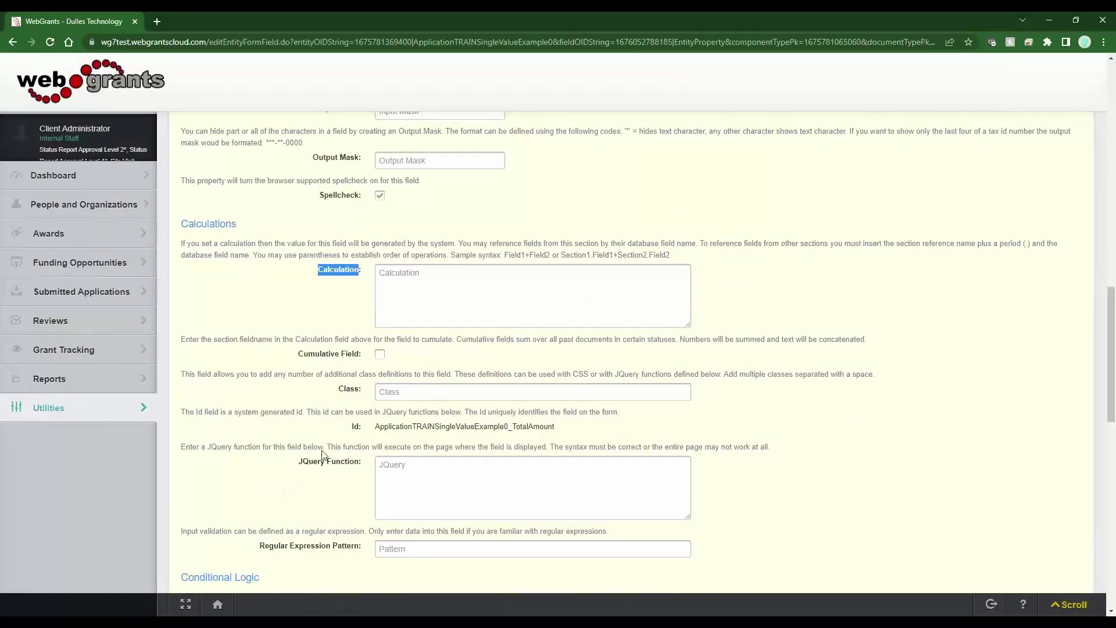
Try the same-section sample formula Field1+Field2 as the Total Amount calculation, changing its operator to *.
drag(451, 256, 505, 256)
key(ctrl+c)
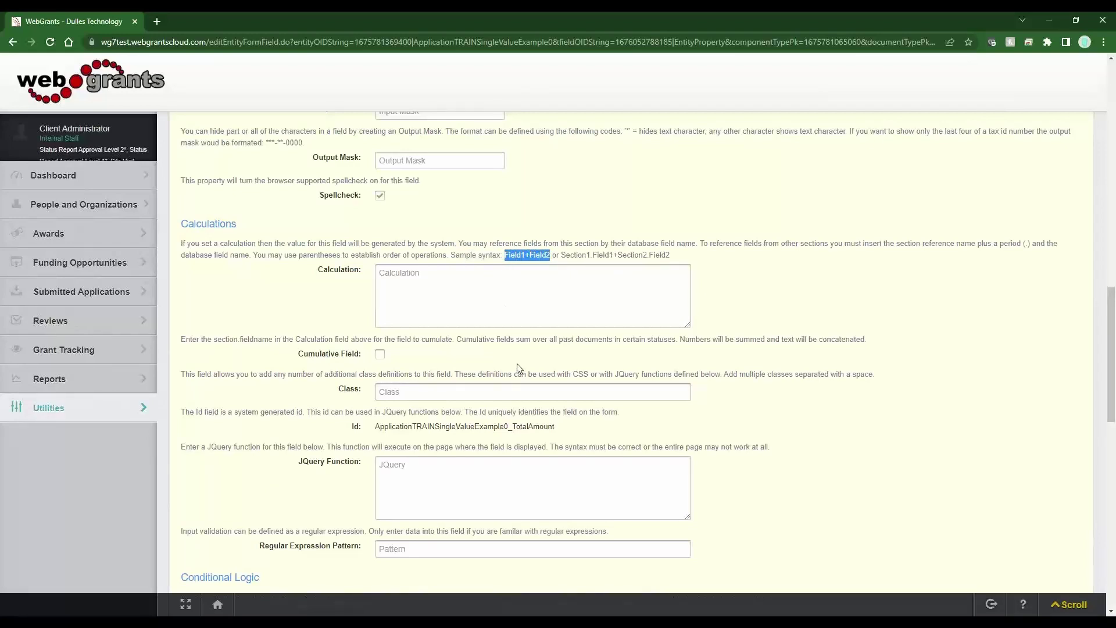
click(467, 305)
key(ctrl+v)
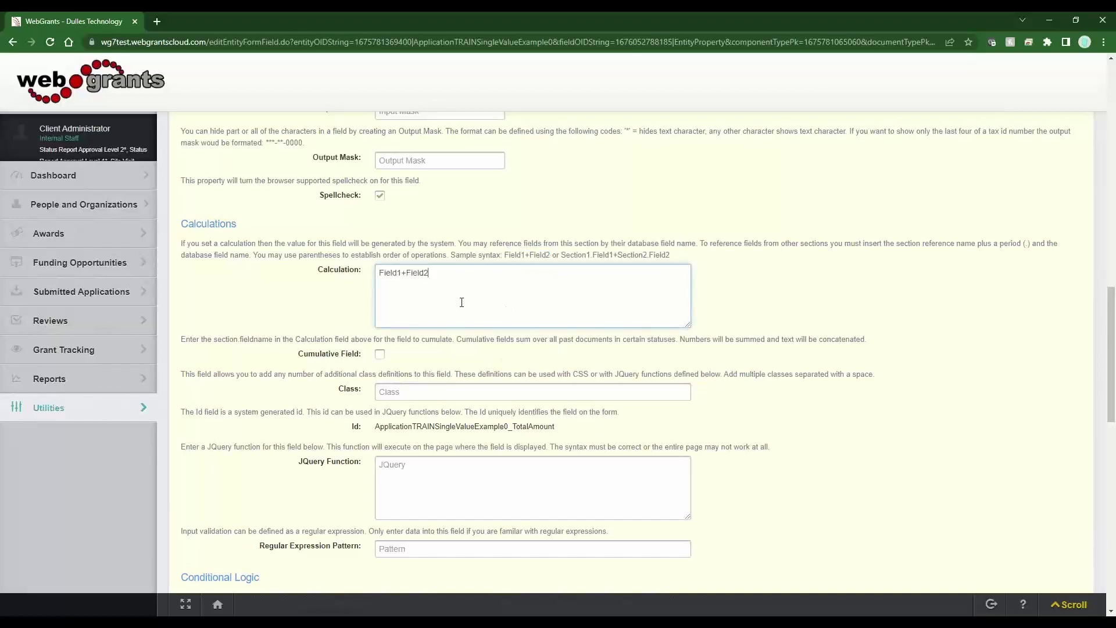
mouse_move(402, 273)
mouse_down()
mouse_move(378, 273)
mouse_move(412, 273)
mouse_up()
double_click(404, 276)
text(*)
Check the two field references in the sample formula and clear the calculation.
drag(404, 273, 379, 276)
click(446, 274)
drag(440, 280, 379, 280)
click(422, 294)
drag(428, 273, 379, 275)
key(BackSpace)
Try the cross-section sample formula Section1.Field1+Section2.Field2 as the Total Amount calculation.
drag(671, 256, 569, 256)
right_click(569, 254)
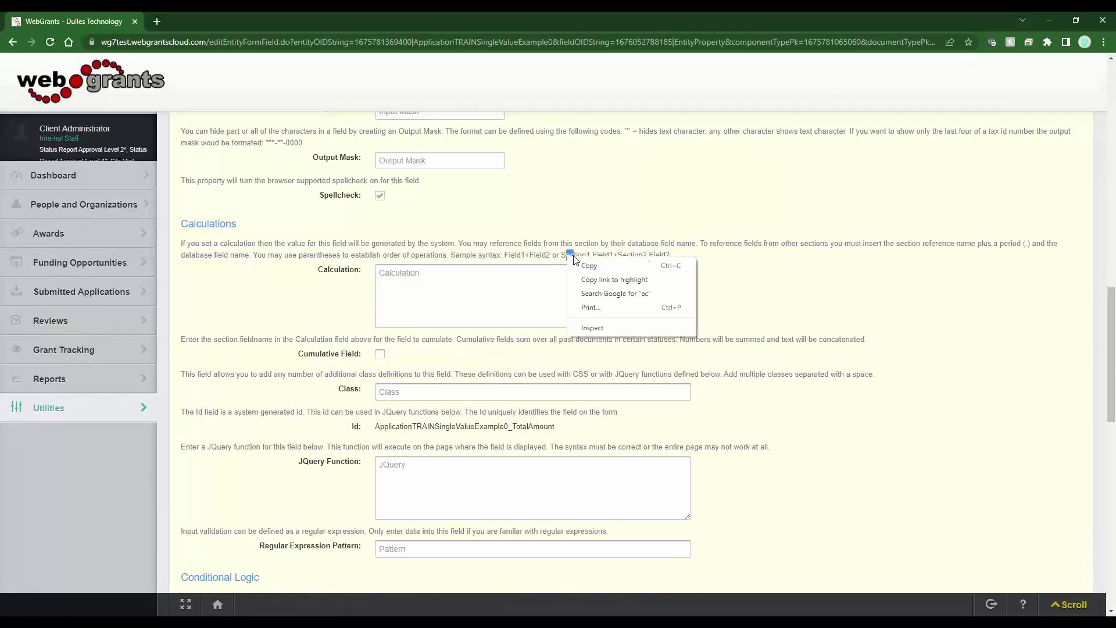
click(677, 252)
drag(678, 252, 564, 254)
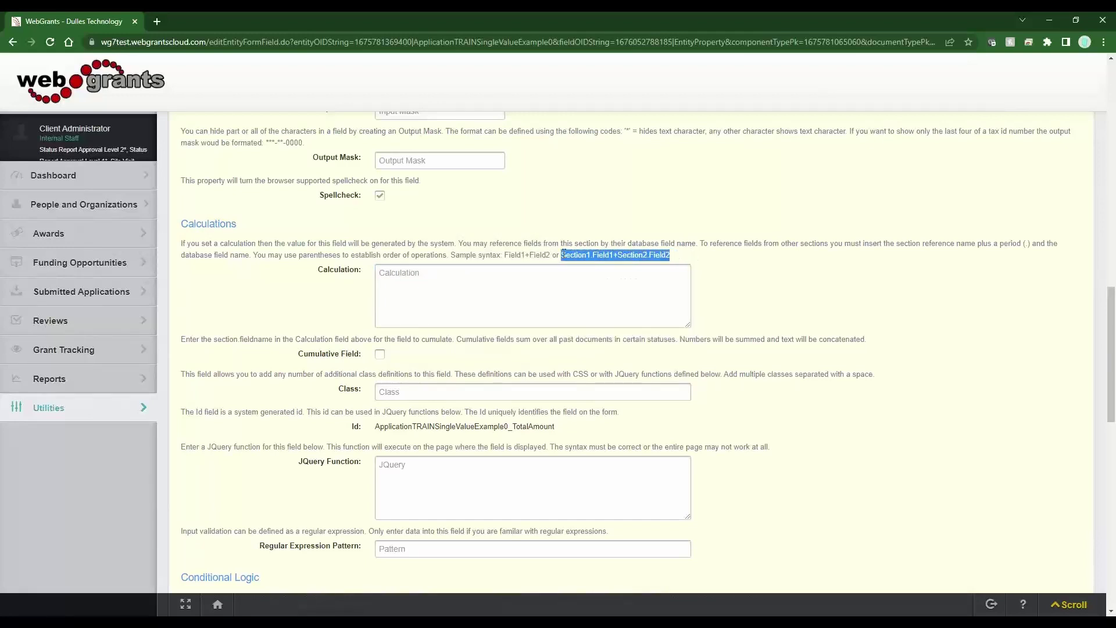
key(ctrl+c)
click(535, 287)
key(ctrl+v)
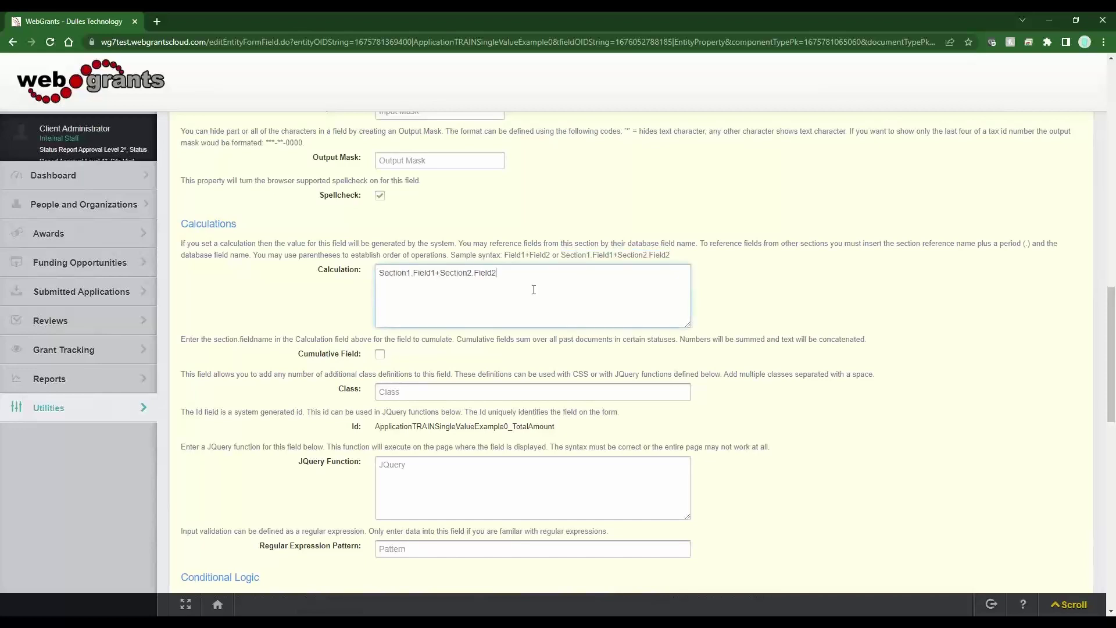
Review the formula's section and field references, then clear the calculation and return to the form without saving.
drag(551, 255, 504, 257)
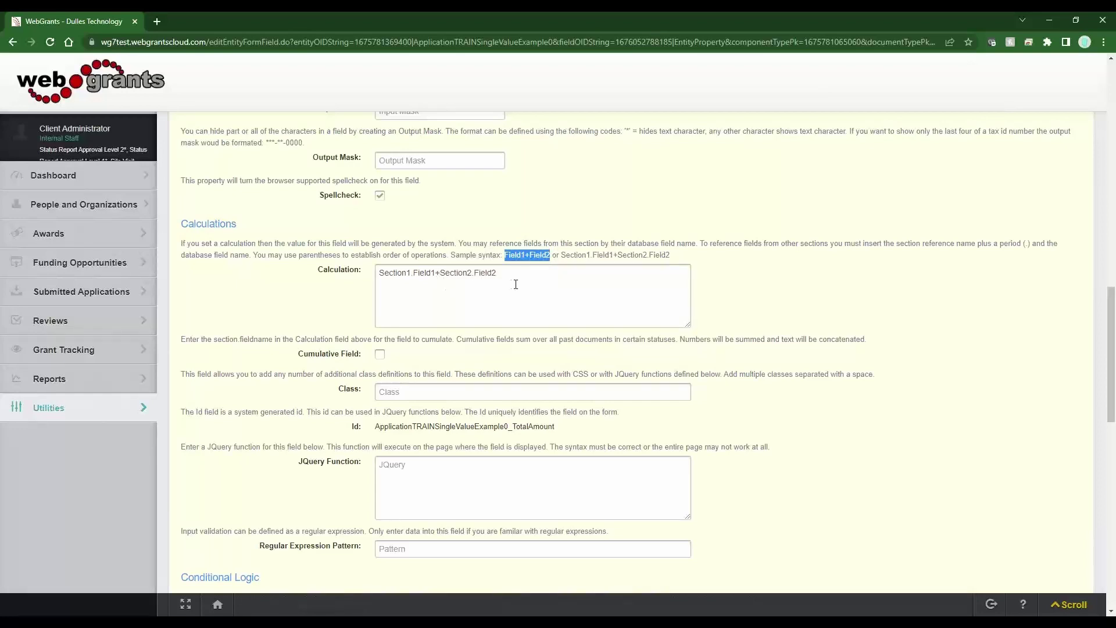
drag(473, 273, 380, 294)
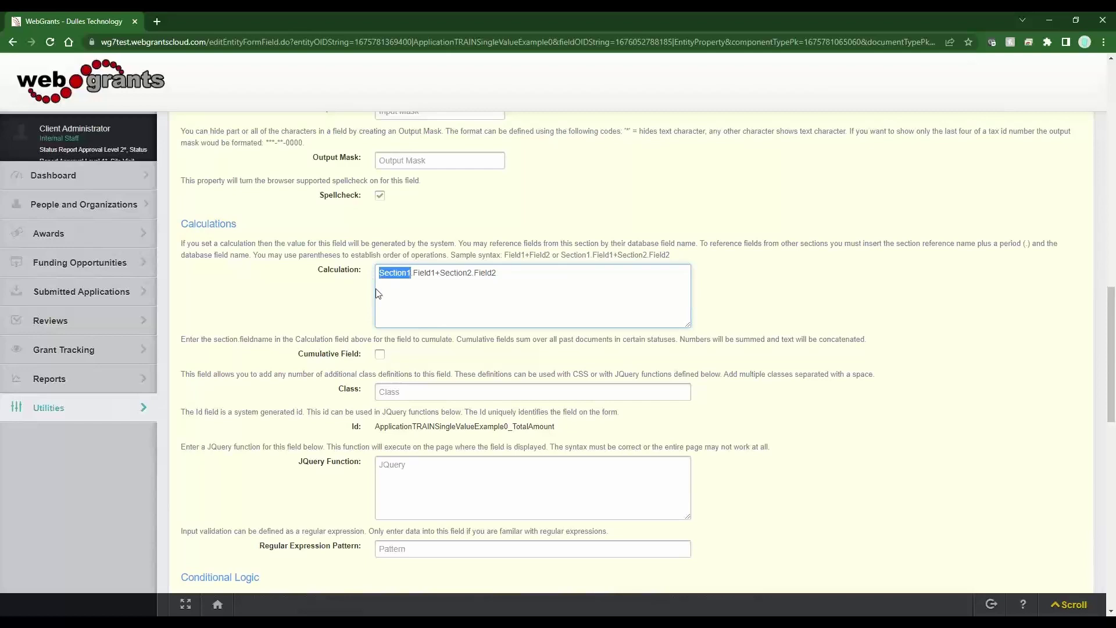
click(411, 274)
drag(436, 277, 413, 281)
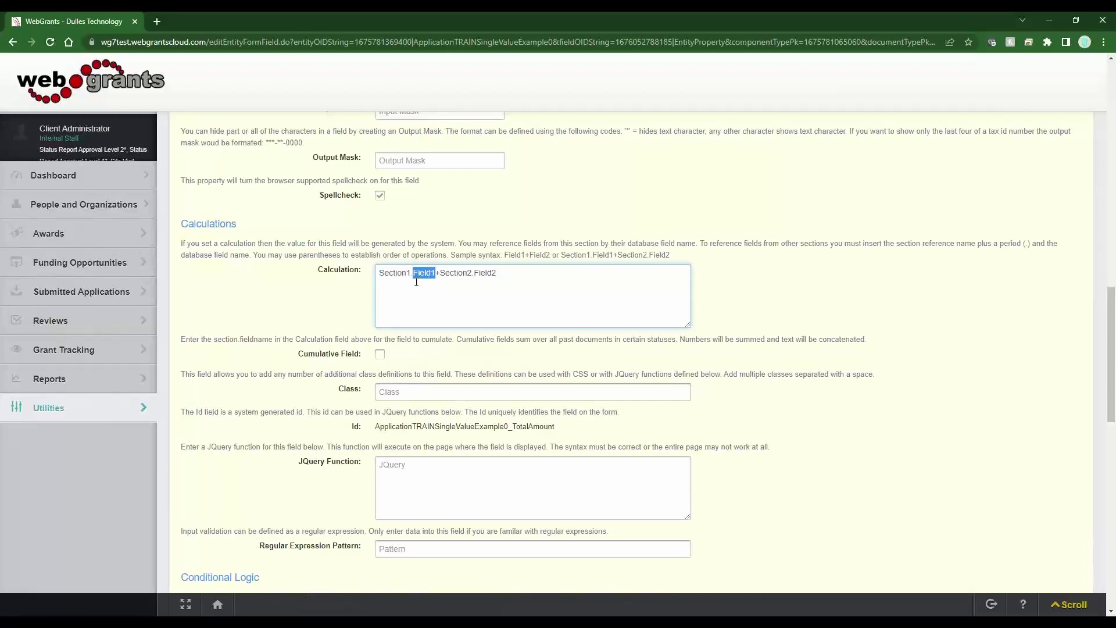
click(564, 268)
drag(670, 256, 376, 285)
click(376, 284)
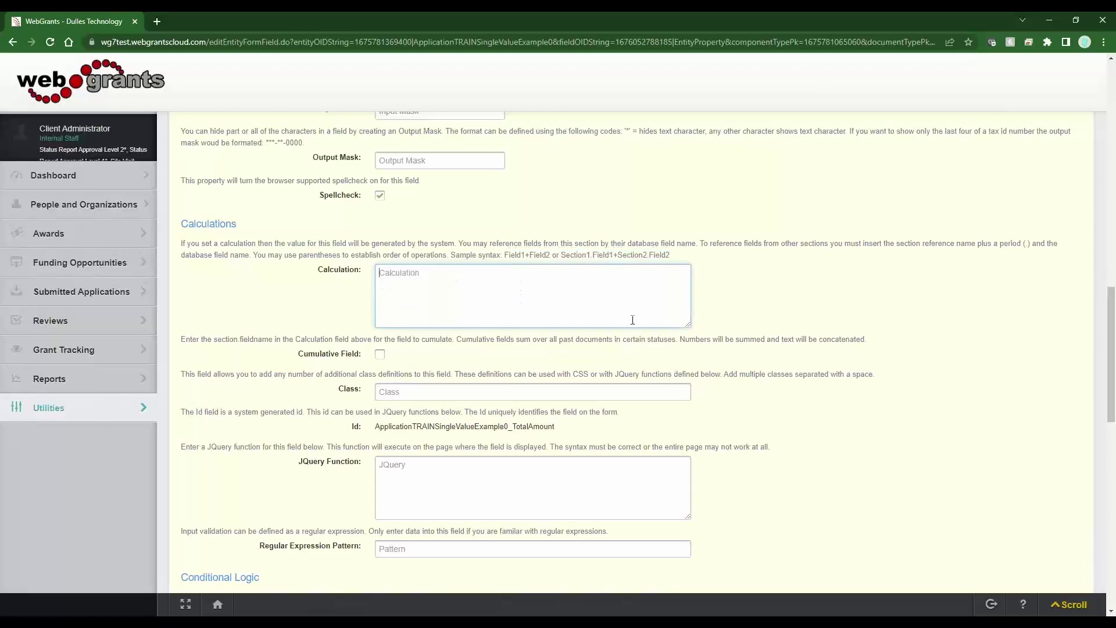
scroll(774, 352, up, 15)
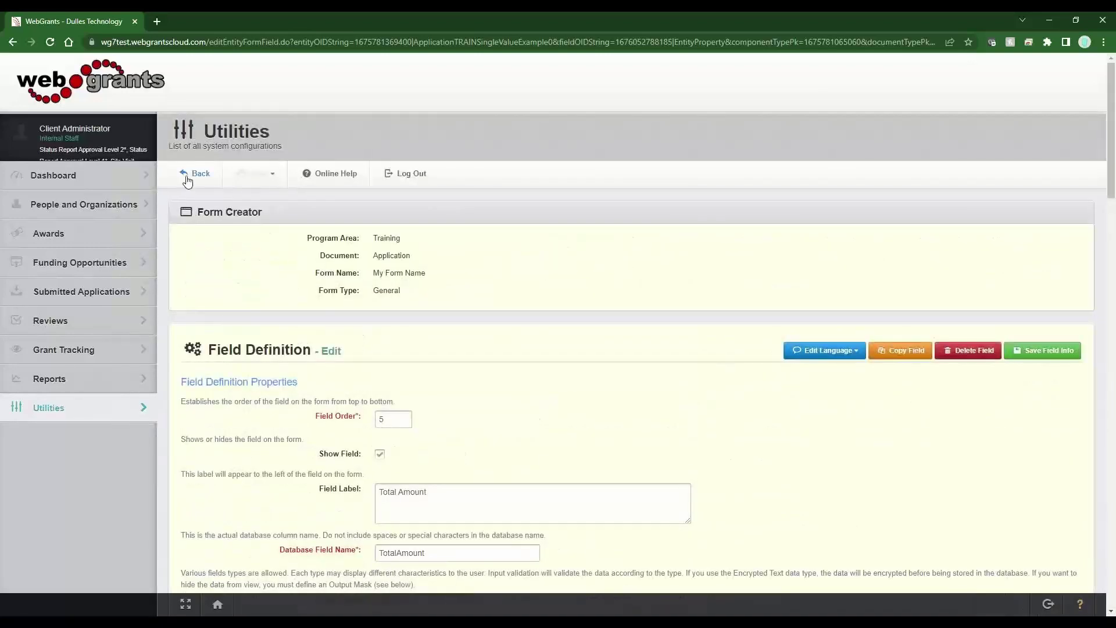
click(195, 173)
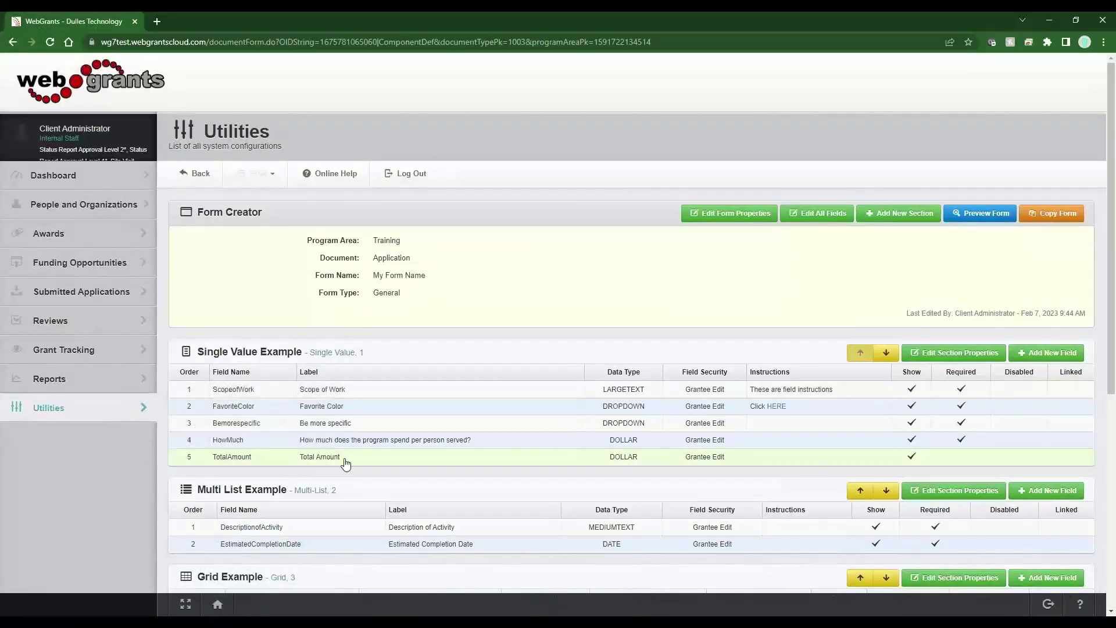
Copy the database field name HowMuch from the spending-per-person field's definition and return to the form.
drag(356, 461, 236, 445)
click(235, 445)
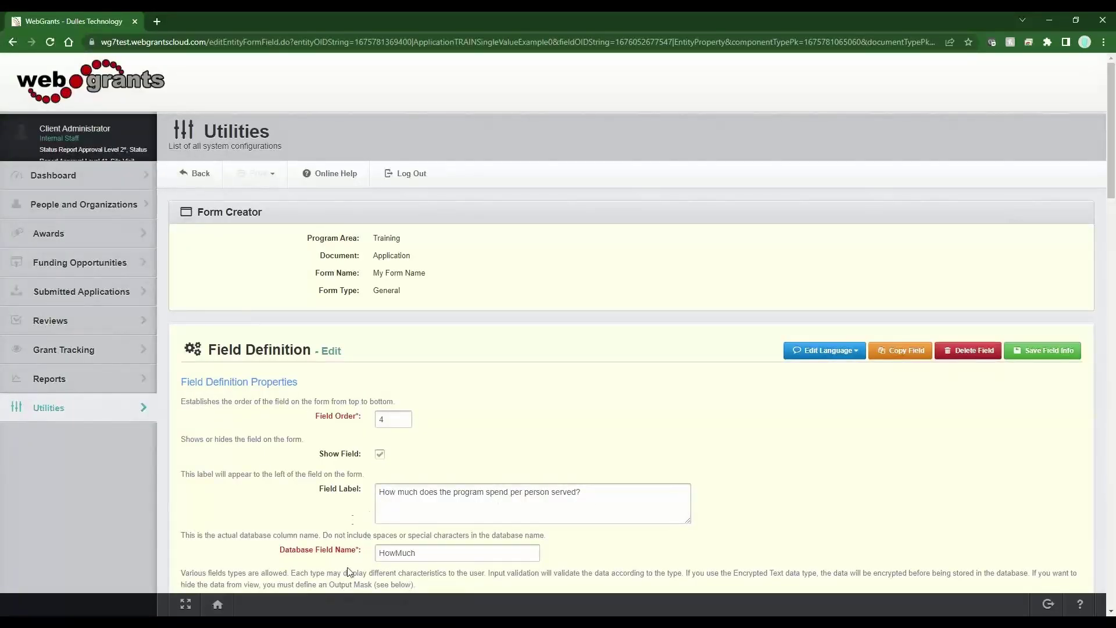
double_click(399, 553)
right_click(400, 553)
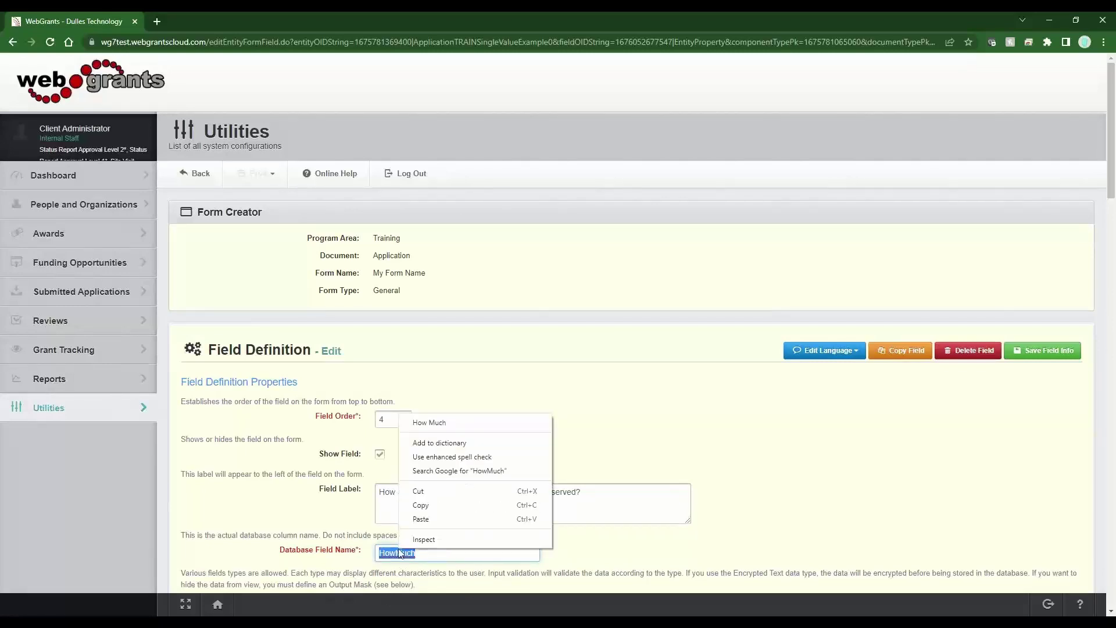
click(419, 505)
click(605, 401)
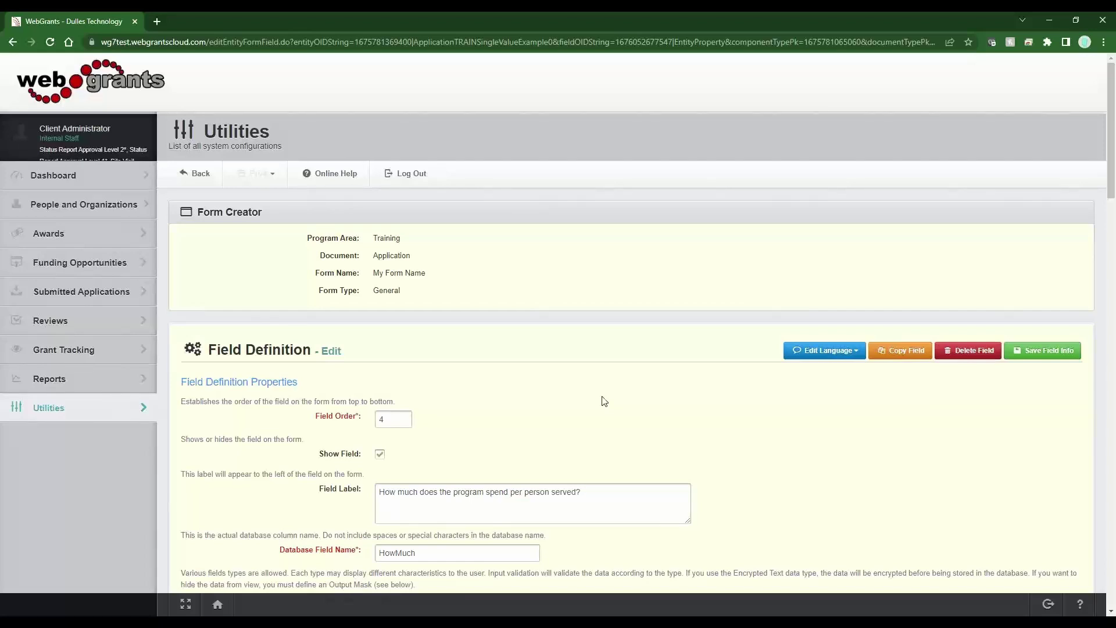
click(196, 174)
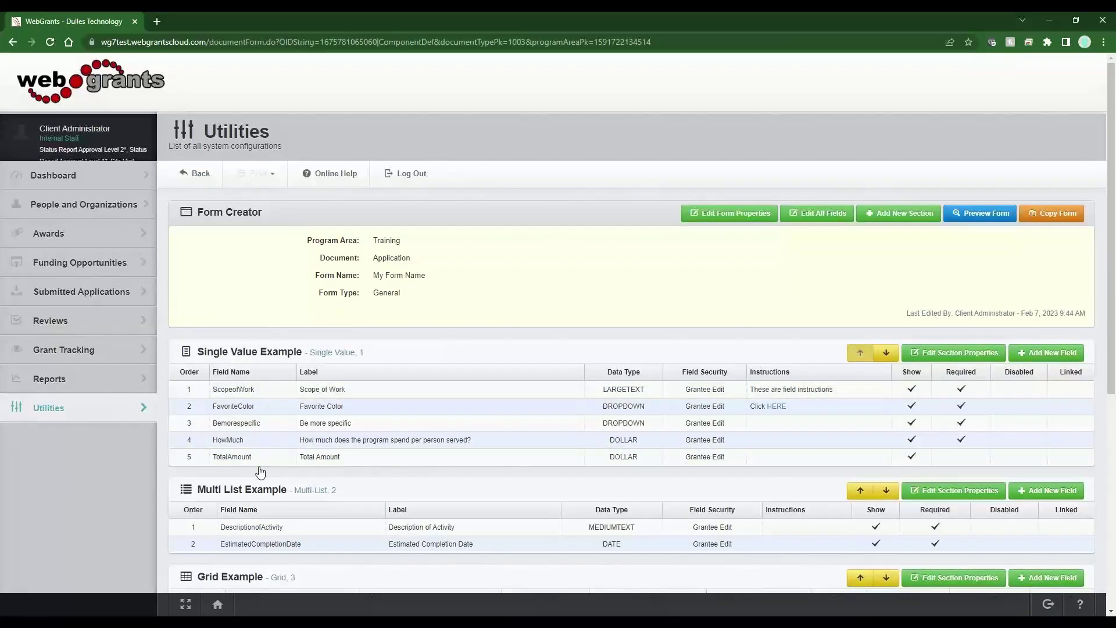
Enter HowMuch* as the start of the Total Amount field's calculation and save the field.
click(261, 457)
scroll(264, 464, down, 8)
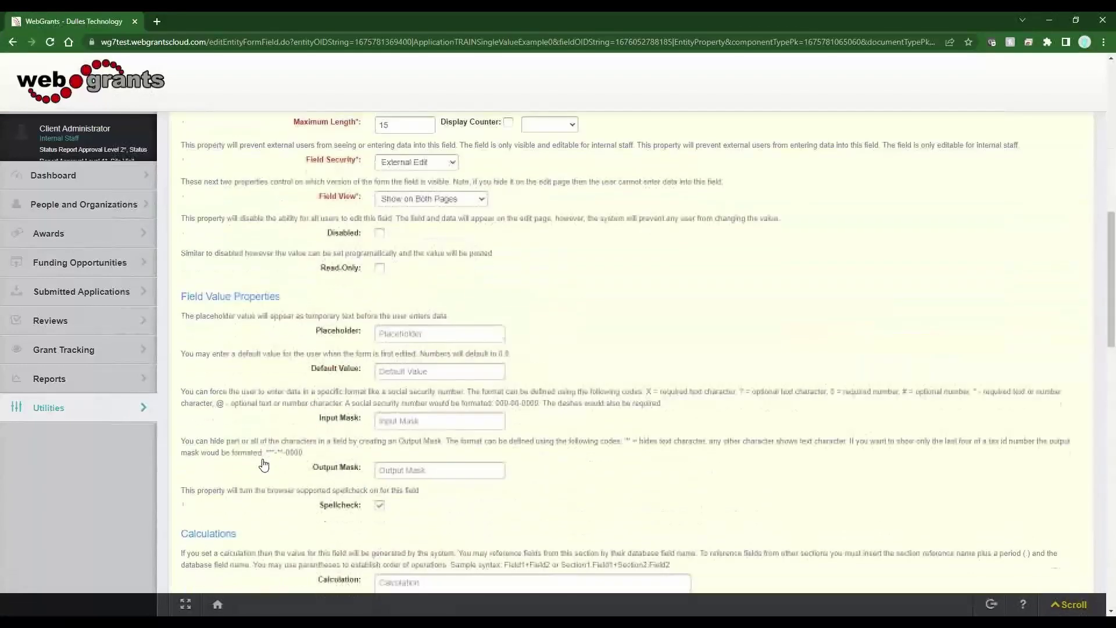
scroll(264, 464, down, 3)
click(435, 457)
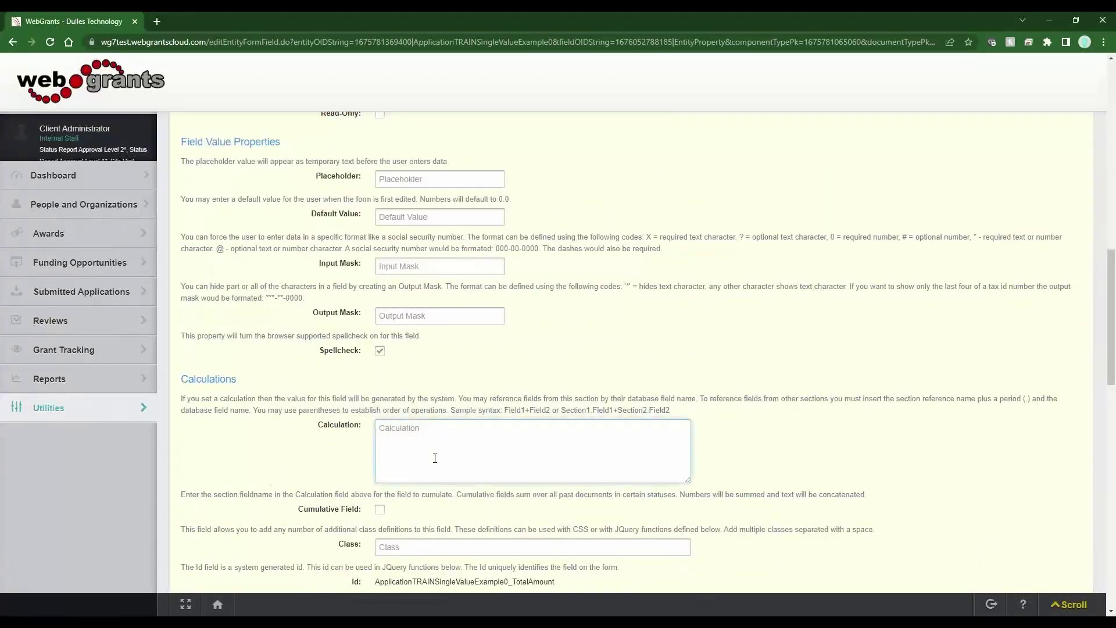
text(HowMuch)
key(ctrl+a)
click(448, 431)
scroll(706, 519, up, 15)
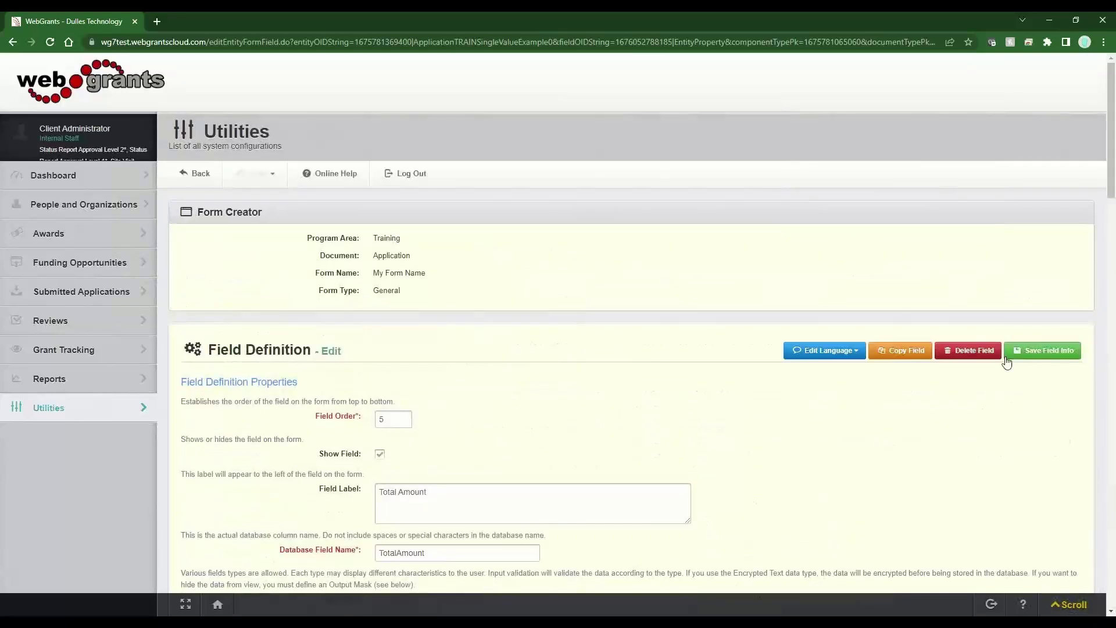
click(1058, 357)
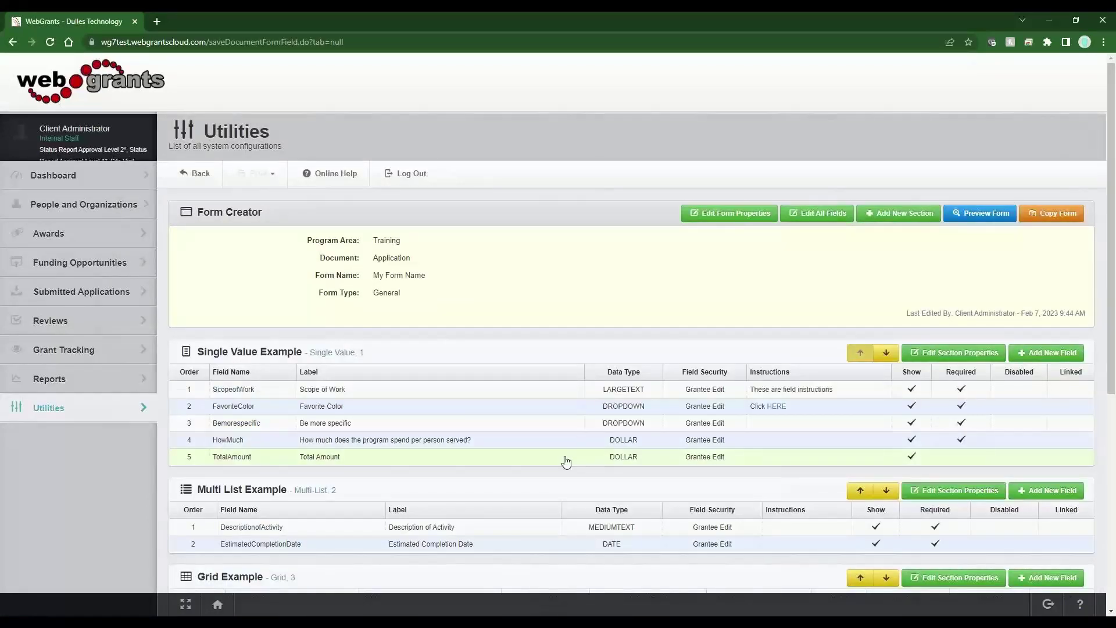
Open the Grid Example section's properties and examine its section reference name and database table name.
scroll(567, 461, down, 3)
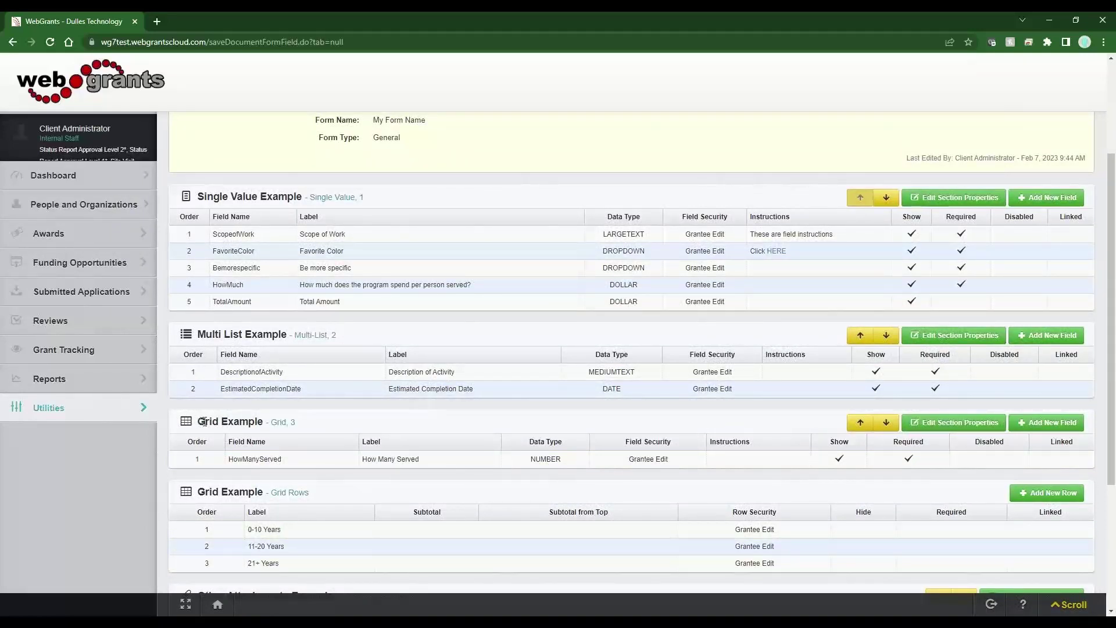
drag(199, 423, 314, 427)
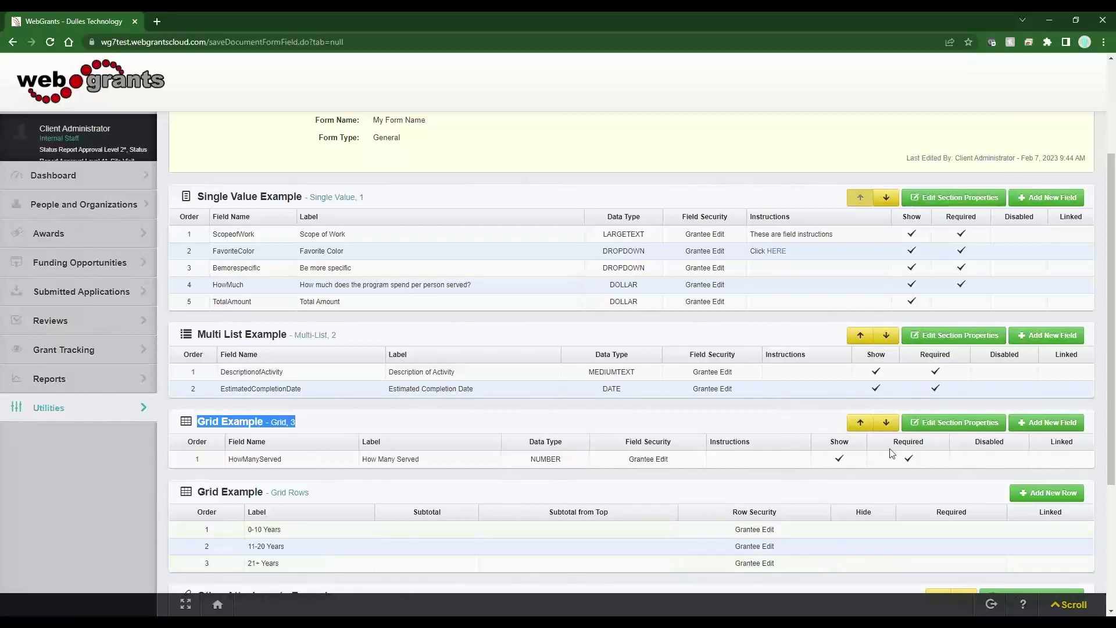
click(970, 425)
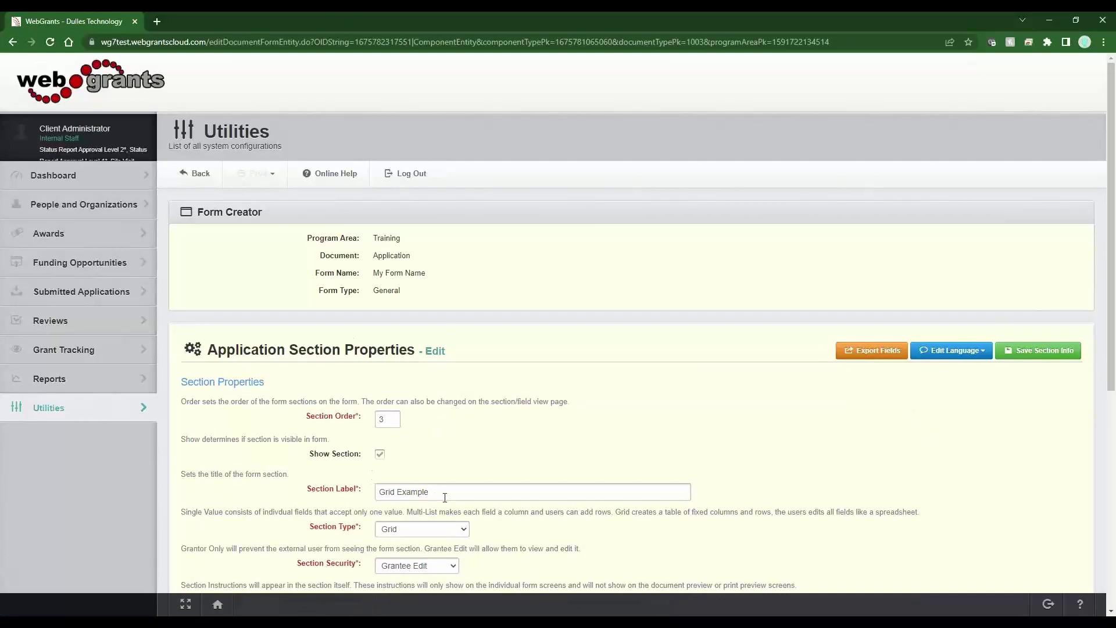
drag(443, 496, 332, 508)
click(317, 512)
scroll(317, 512, down, 5)
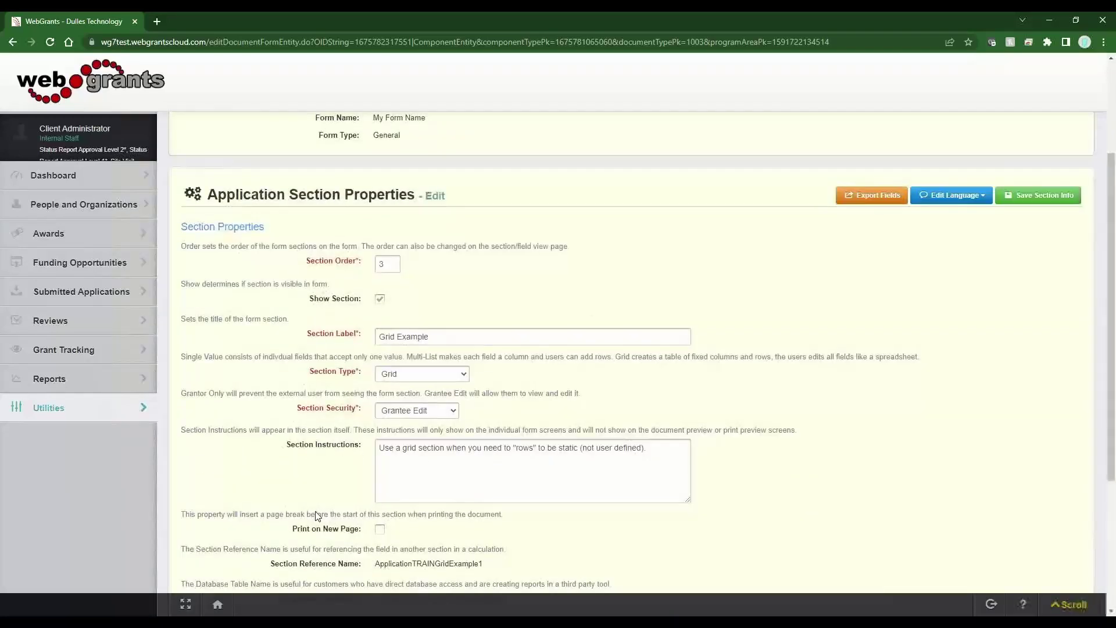
drag(493, 413, 375, 412)
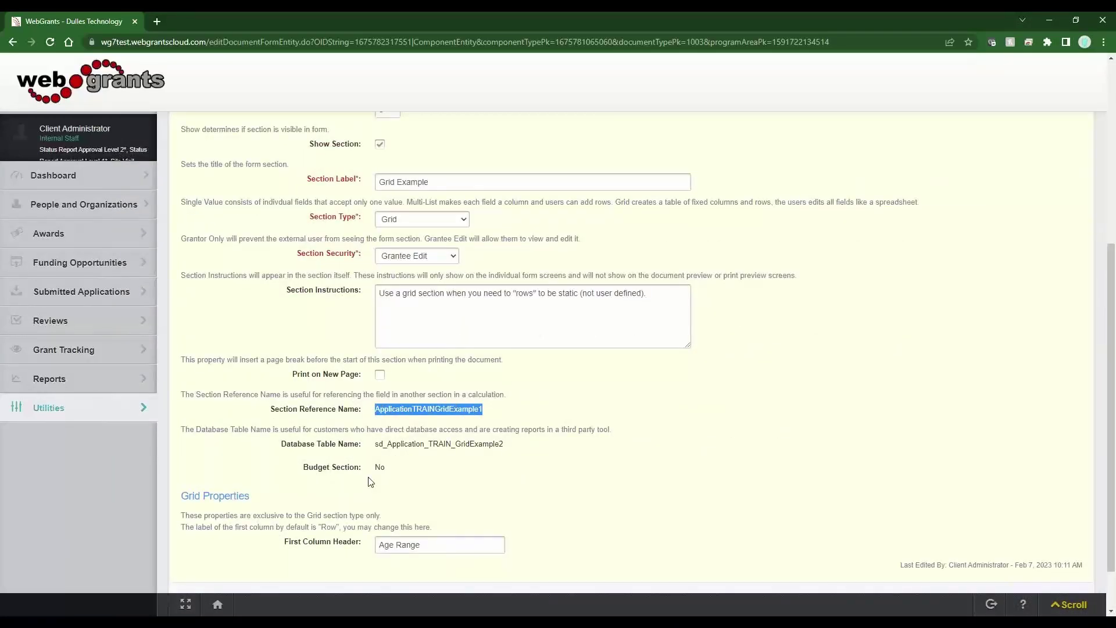
drag(517, 453, 375, 445)
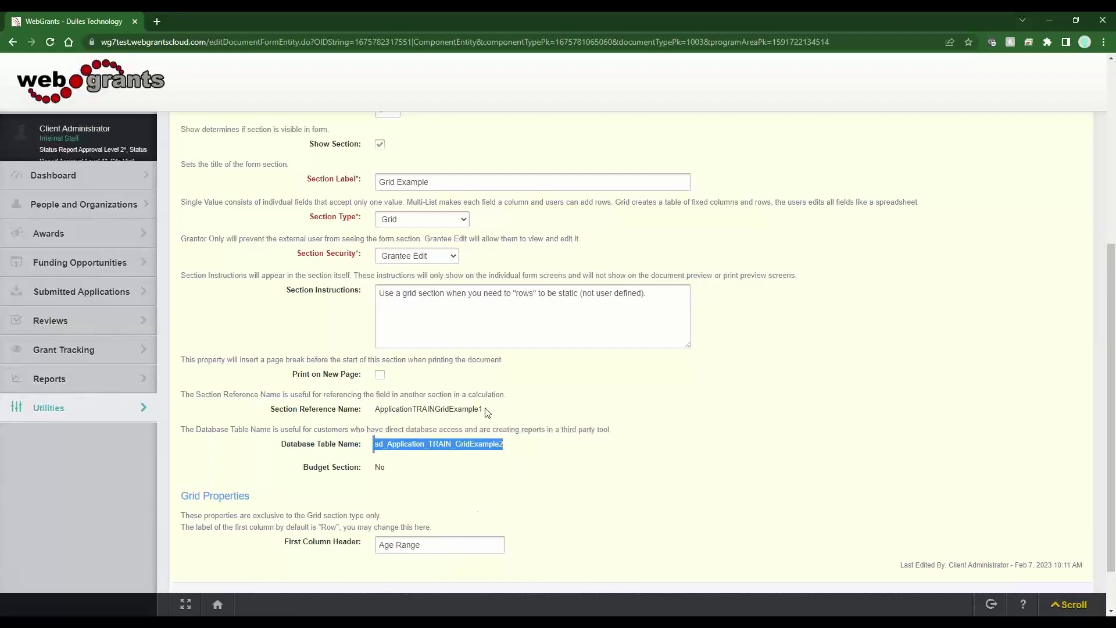
Copy the section reference name ApplicationTRAINGridExample1 and return to the form.
drag(488, 413, 375, 410)
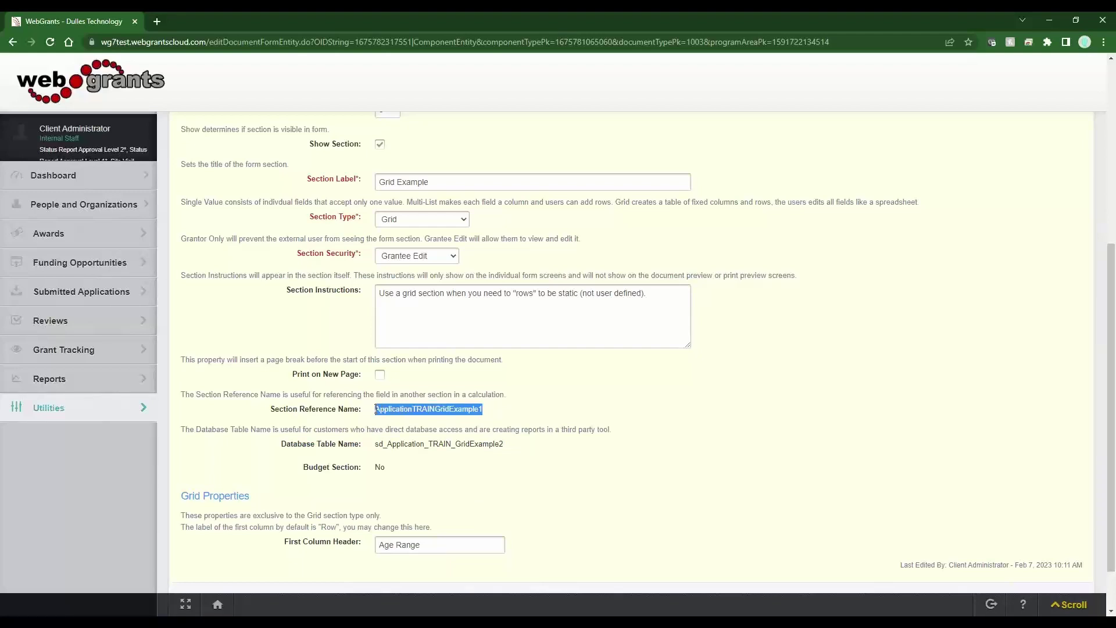
right_click(419, 411)
click(439, 417)
scroll(444, 506, up, 5)
click(200, 173)
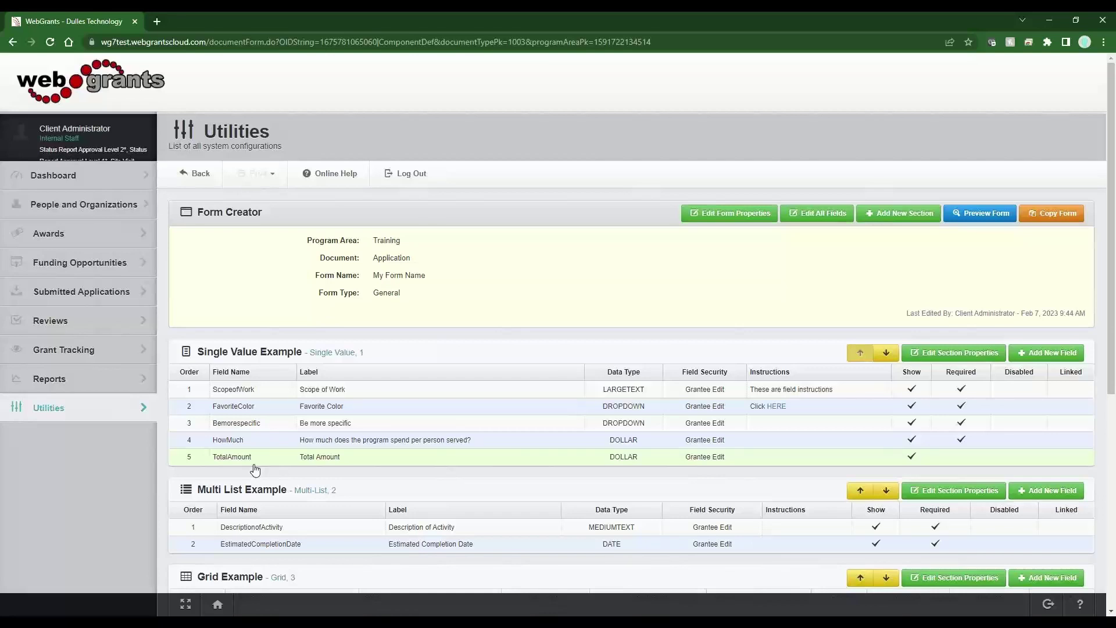
Extend the Total Amount field's calculation to HowMuch*ApplicationTRAINGridExample1 with the copied section reference name.
click(255, 466)
scroll(628, 451, down, 5)
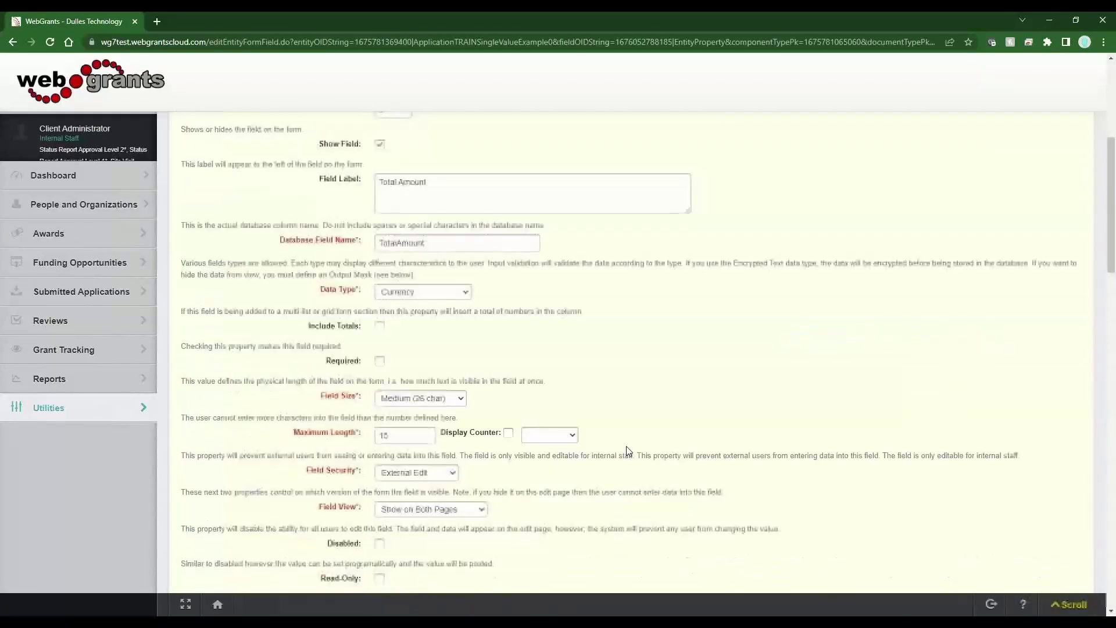
scroll(628, 451, down, 6)
scroll(536, 451, down, 2)
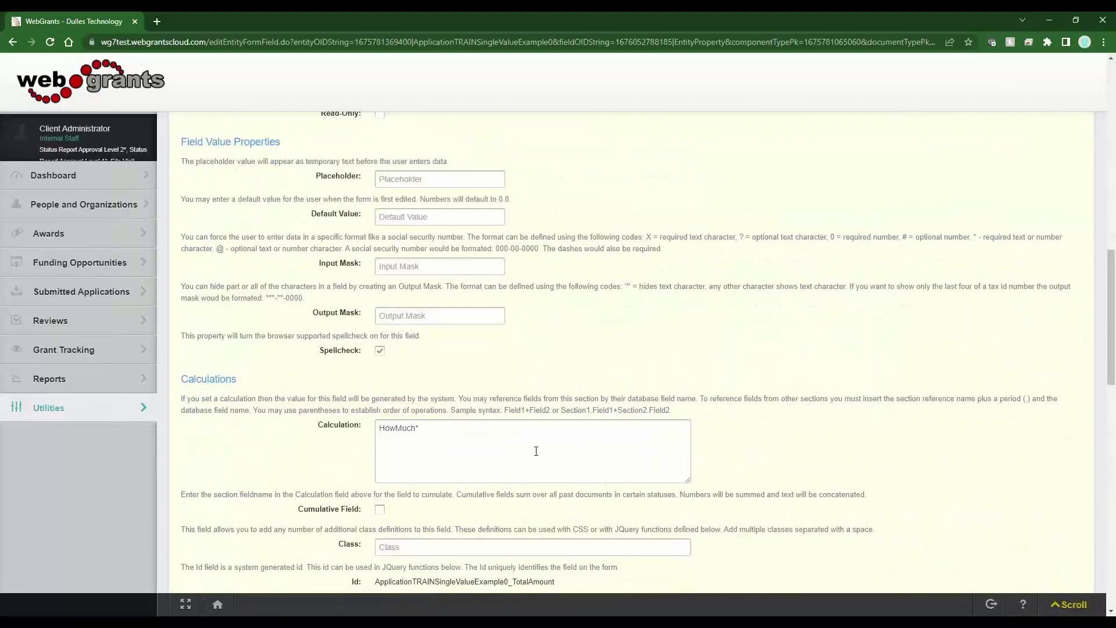
click(524, 452)
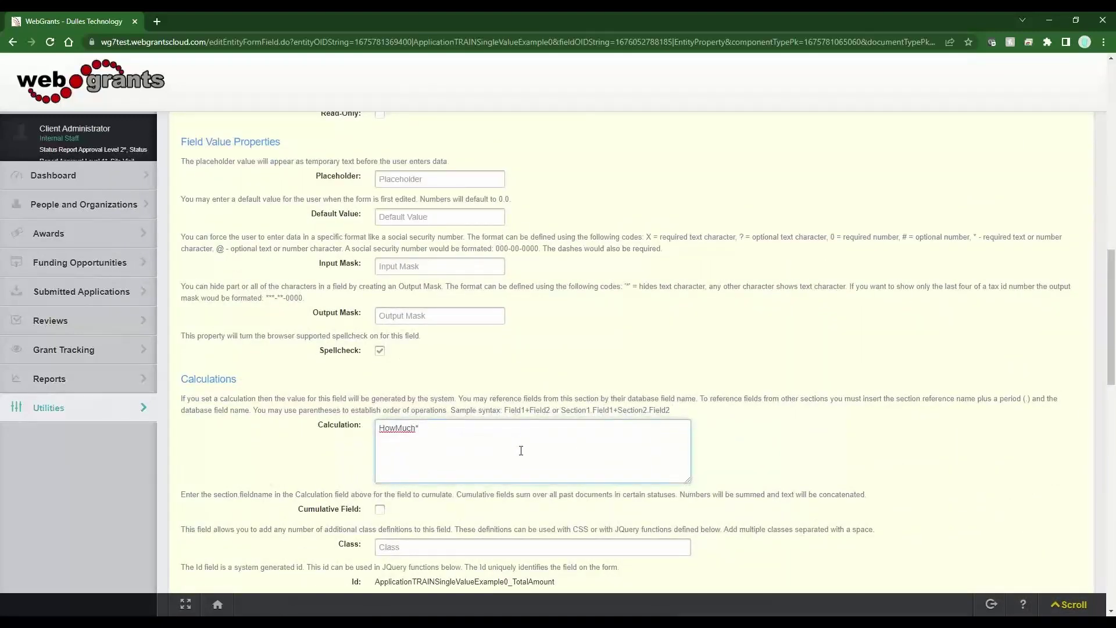
text(*)
key(ctrl+v)
Check both references in the calculation, add a period after ApplicationTRAINGridExample1, and save the field.
drag(415, 431, 380, 435)
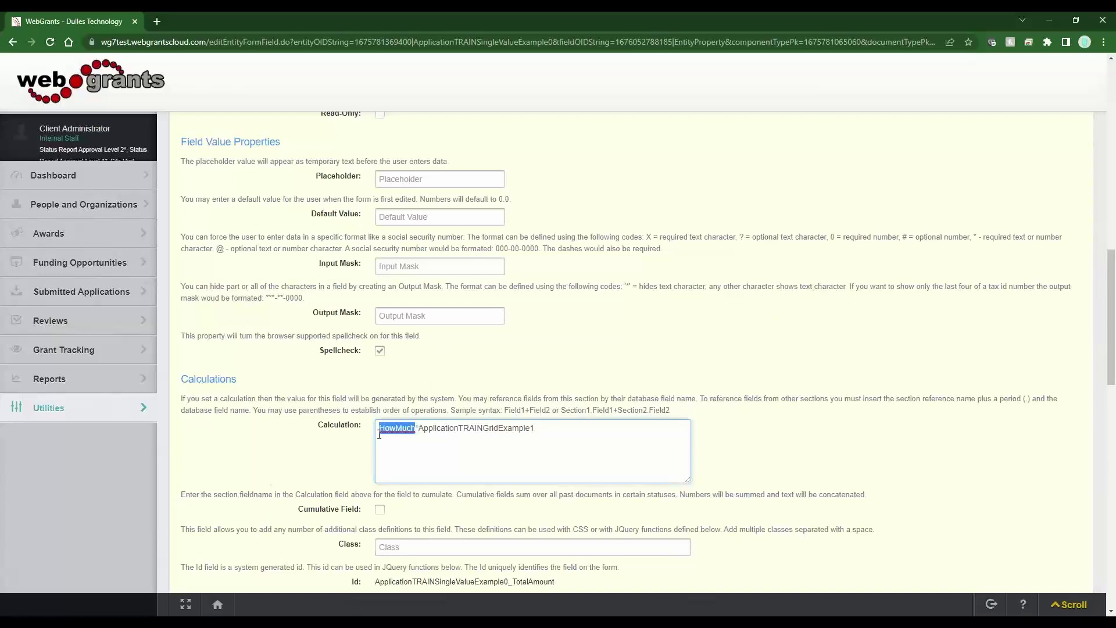
click(417, 428)
drag(534, 429, 419, 433)
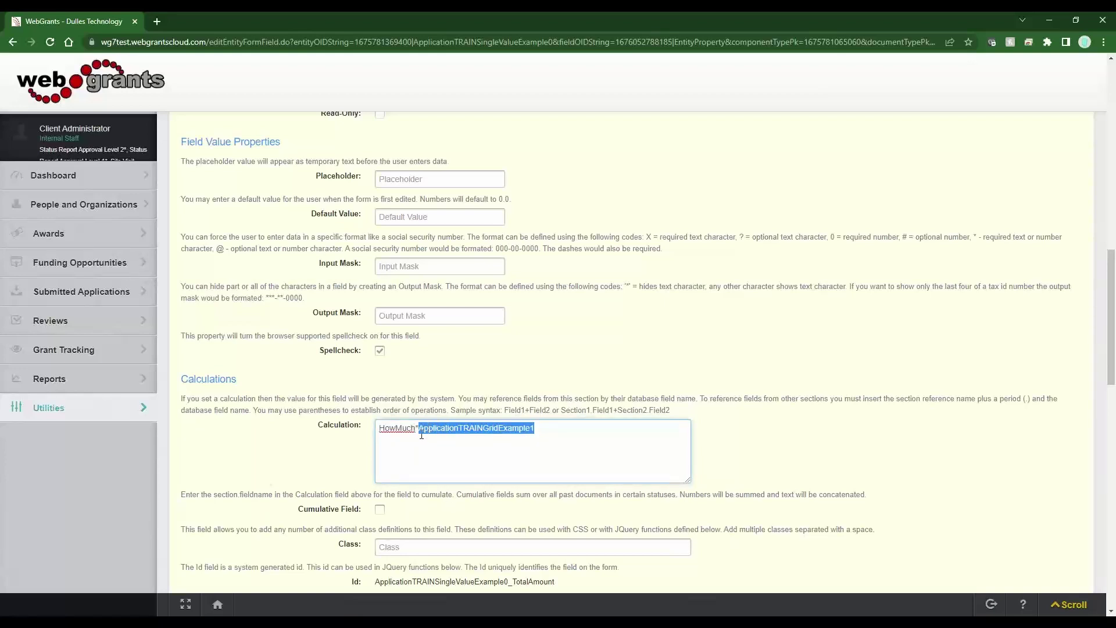
click(567, 439)
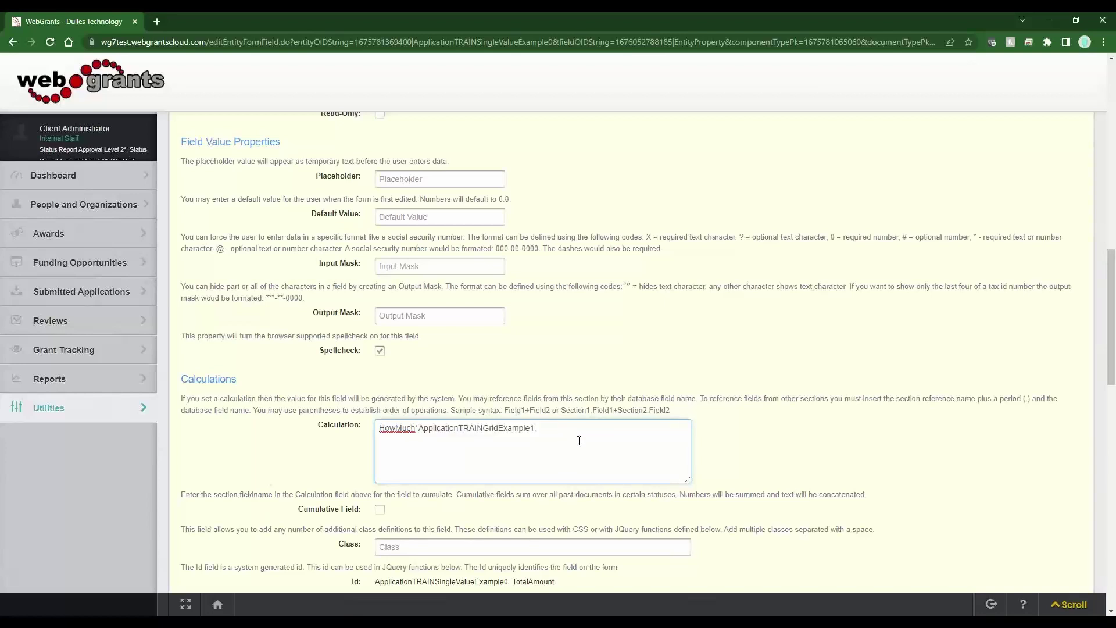
scroll(795, 429, up, 15)
click(1043, 351)
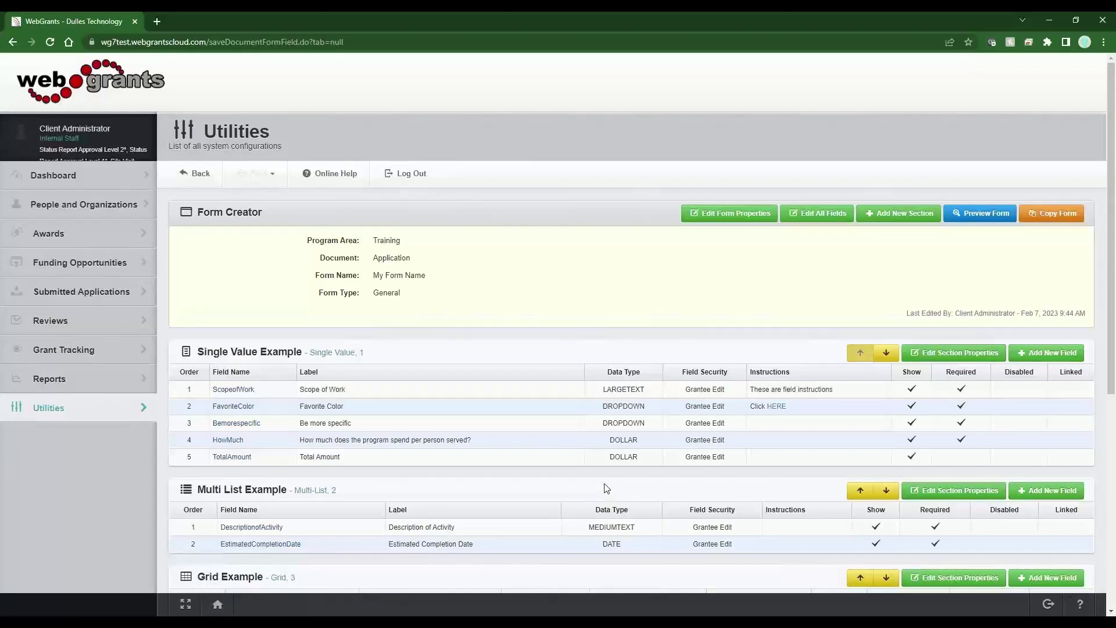
Copy the database field name HowManyServed from the Grid Example field's definition and return to the form.
scroll(606, 488, down, 3)
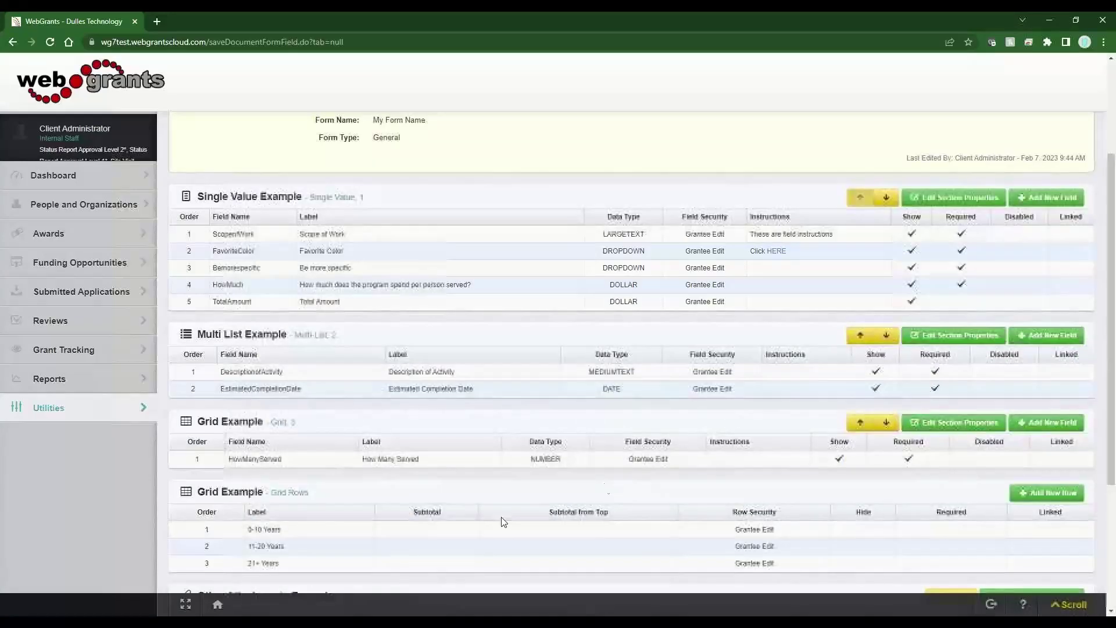
click(276, 462)
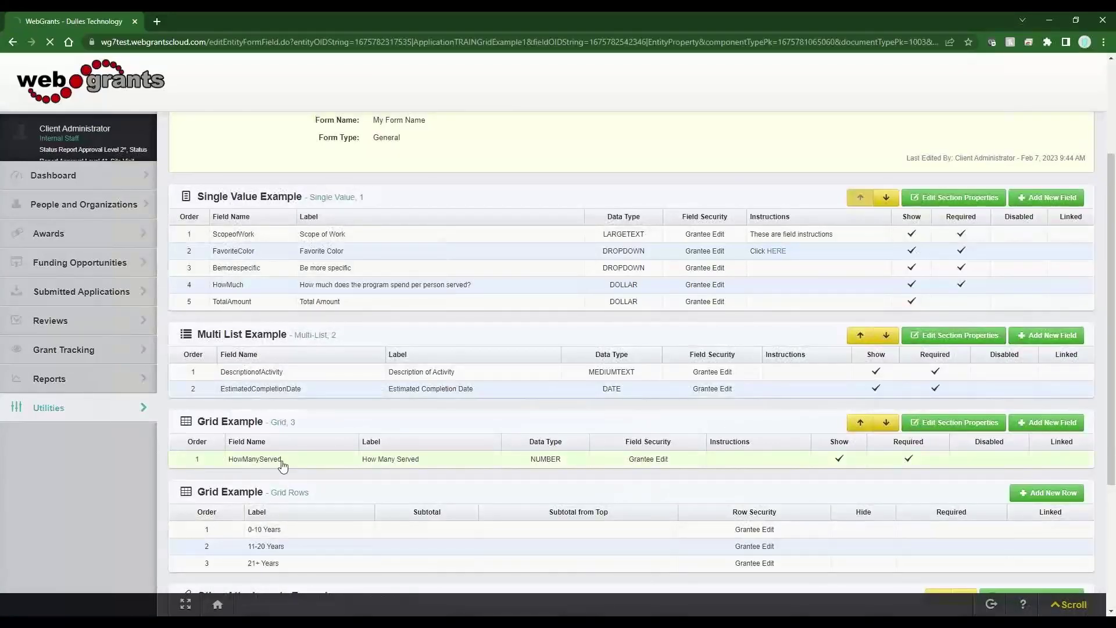
double_click(427, 398)
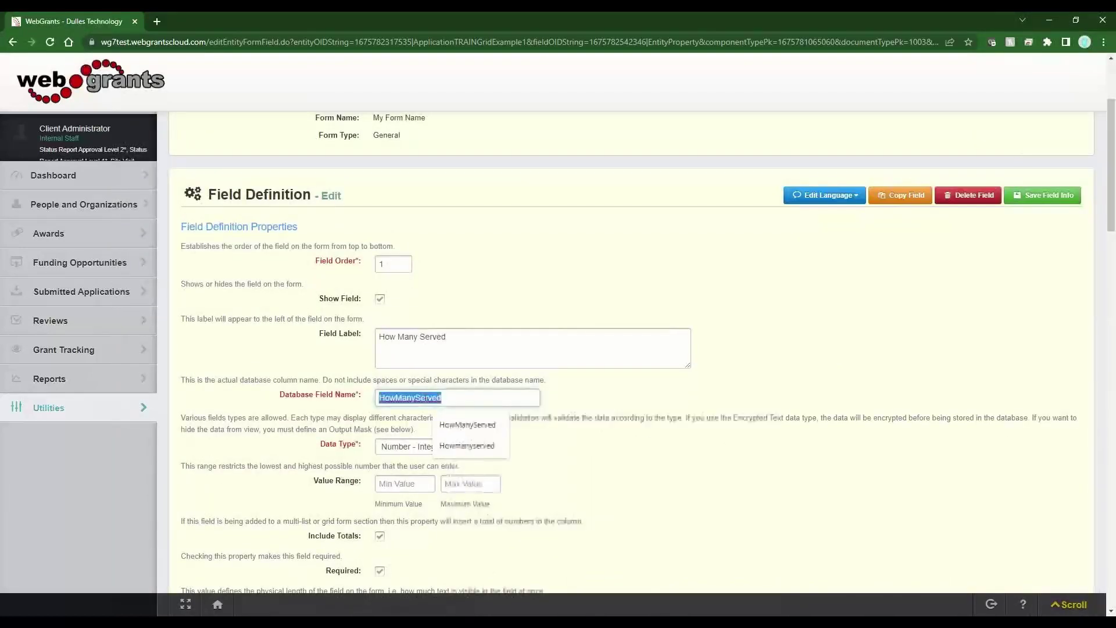
right_click(428, 400)
click(455, 470)
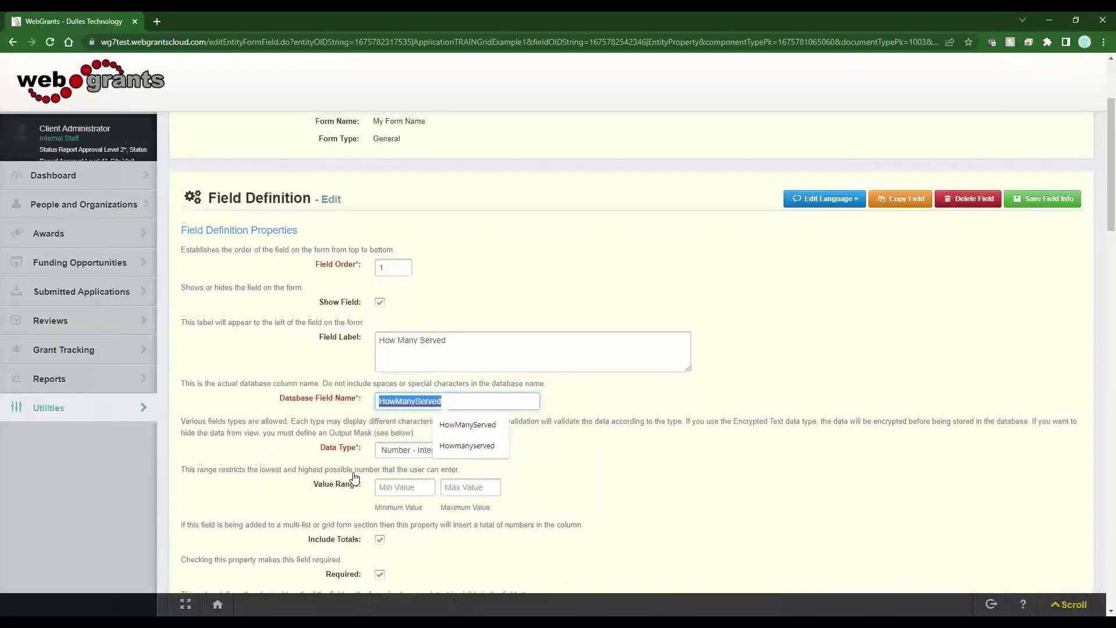
scroll(242, 237, up, 3)
click(211, 182)
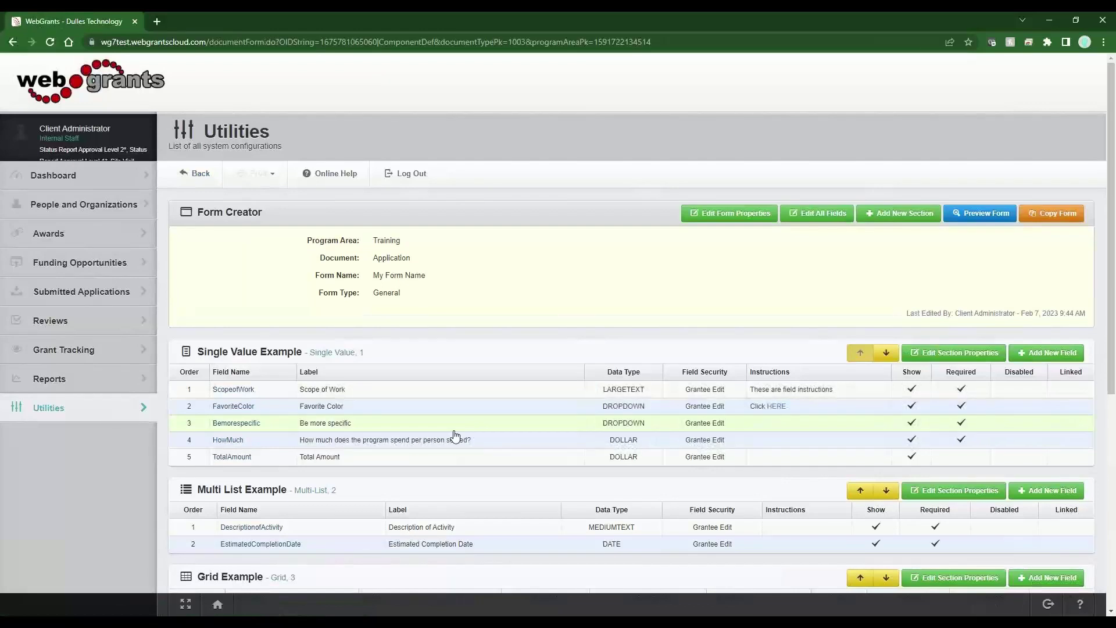
Complete the Total Amount calculation as HowMuch*ApplicationTRAINGridExample1.HowManyServed using the copied field name.
click(351, 459)
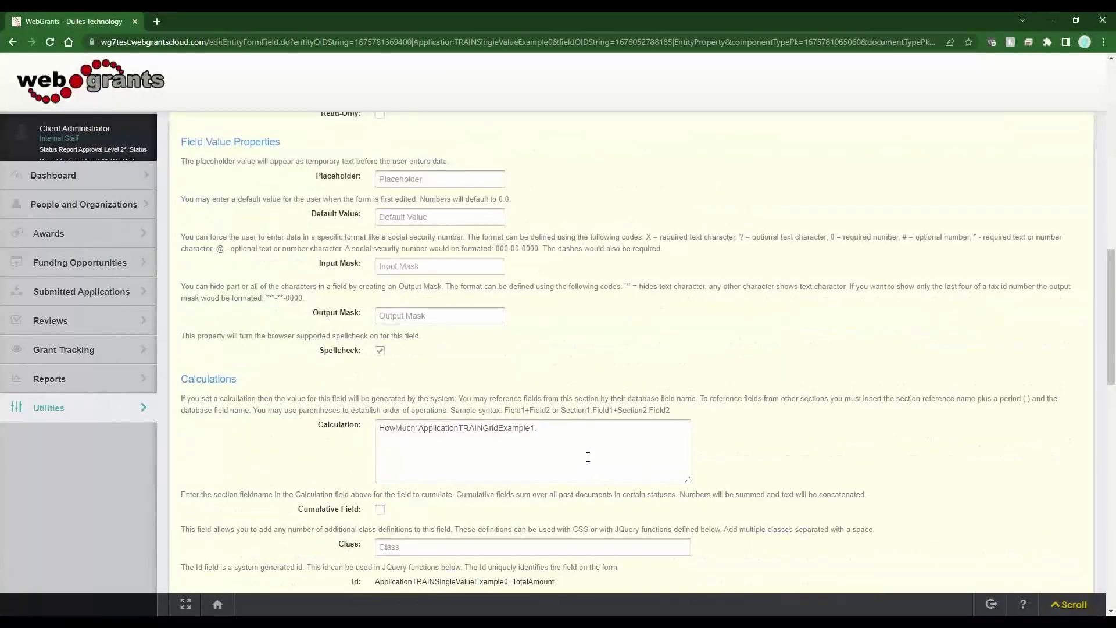
click(587, 454)
key(ctrl+v)
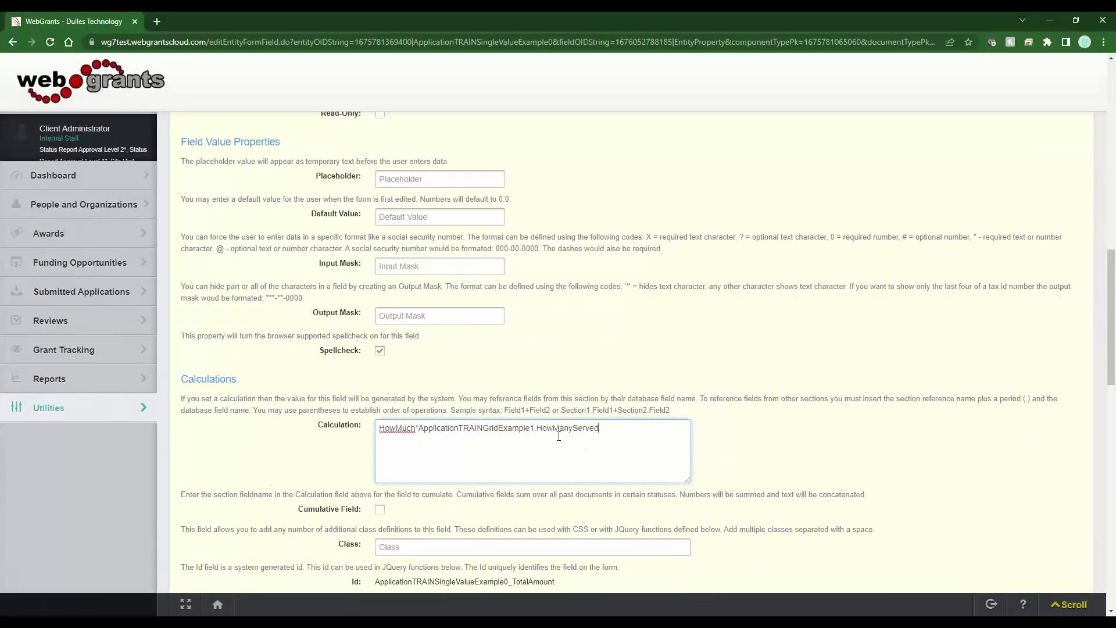
Examine how the calculation joins the grid section reference name and the HowManyServed field name with a period.
drag(535, 431, 378, 432)
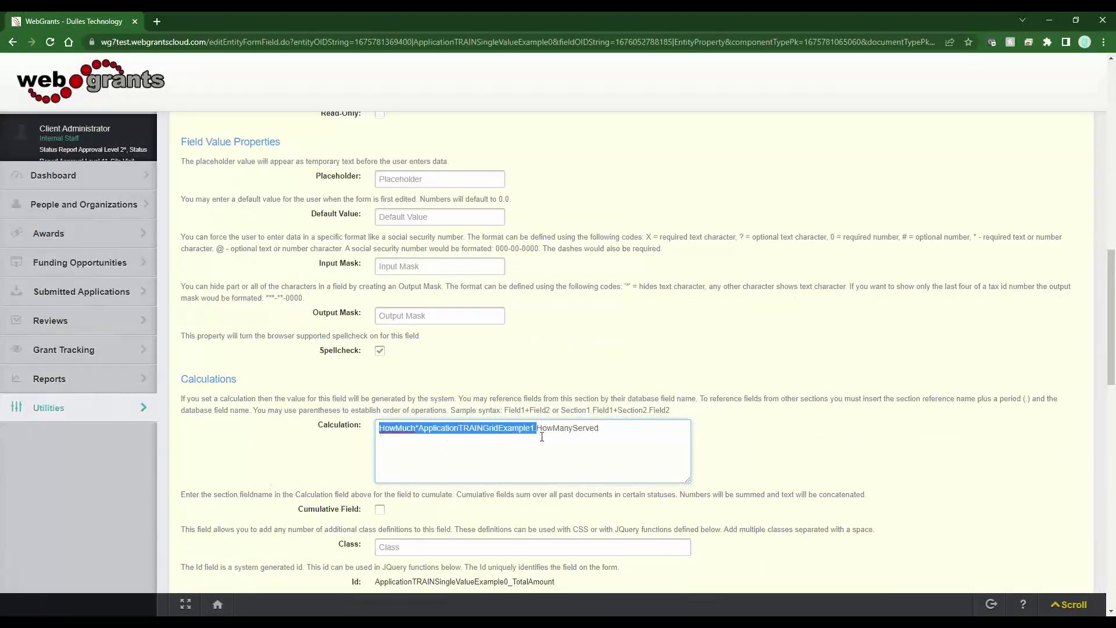
key(Right)
key(shift+Left)
key(shift+Left)
key(shift+Left)
key(shift+Left)
key(shift+Left)
key(shift+Left)
key(shift+Left)
key(shift+Left)
key(shift+Left)
key(shift+Left)
key(shift+Left)
key(shift+Left)
key(shift+Left)
key(shift+Left)
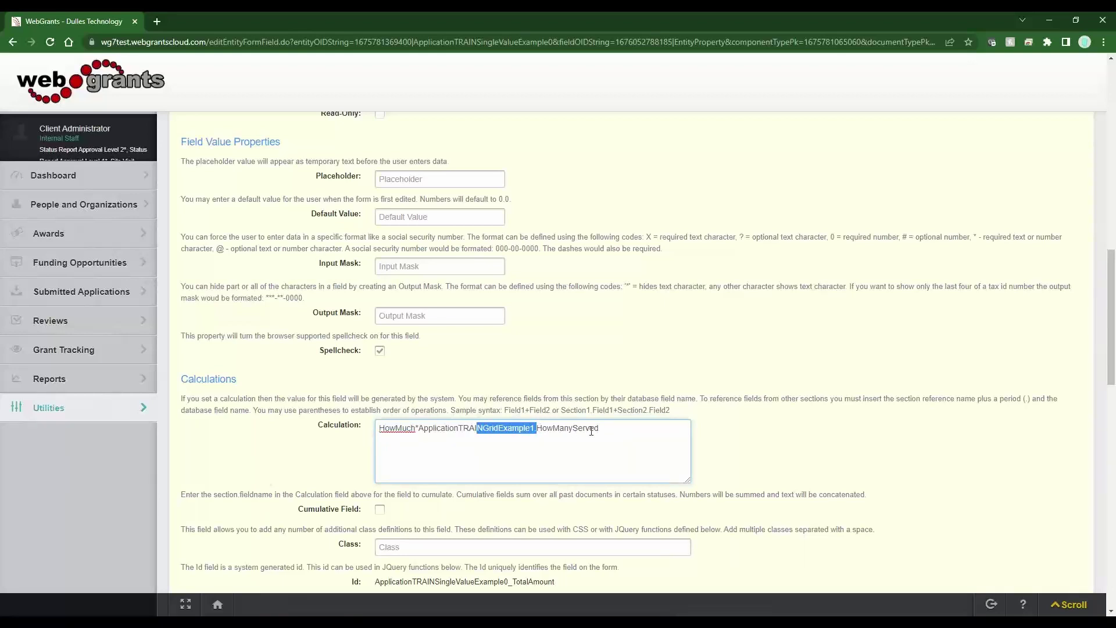
key(End)
key(ctrl+shift+Left)
key(ctrl+shift+Left)
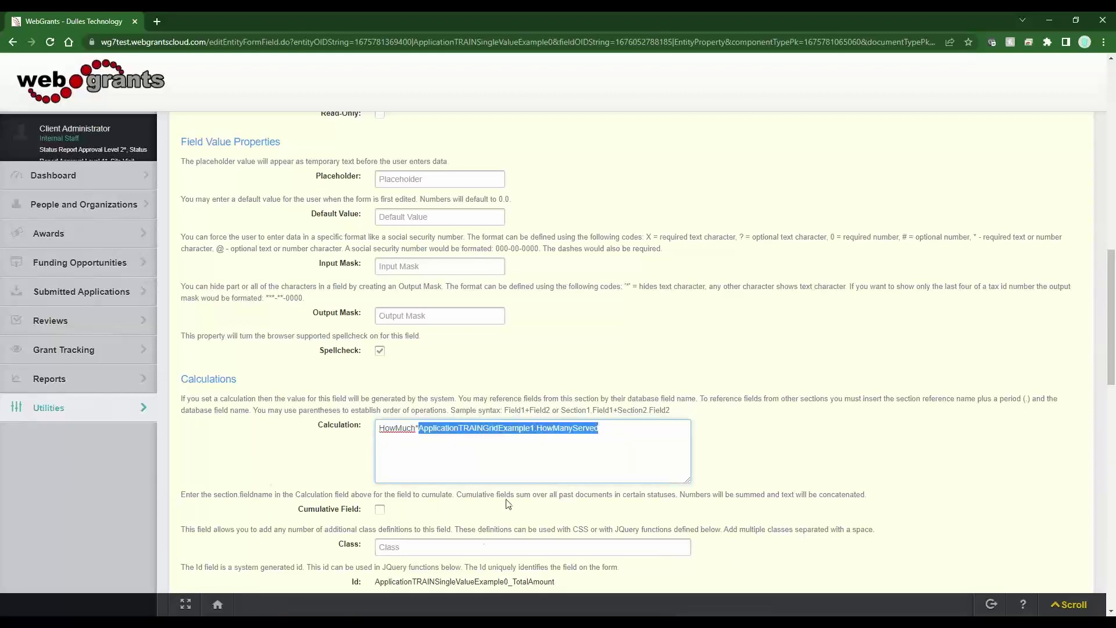
key(End)
mouse_move(525, 431)
mouse_down()
mouse_move(421, 432)
mouse_move(598, 429)
mouse_move(537, 429)
mouse_up()
click(443, 459)
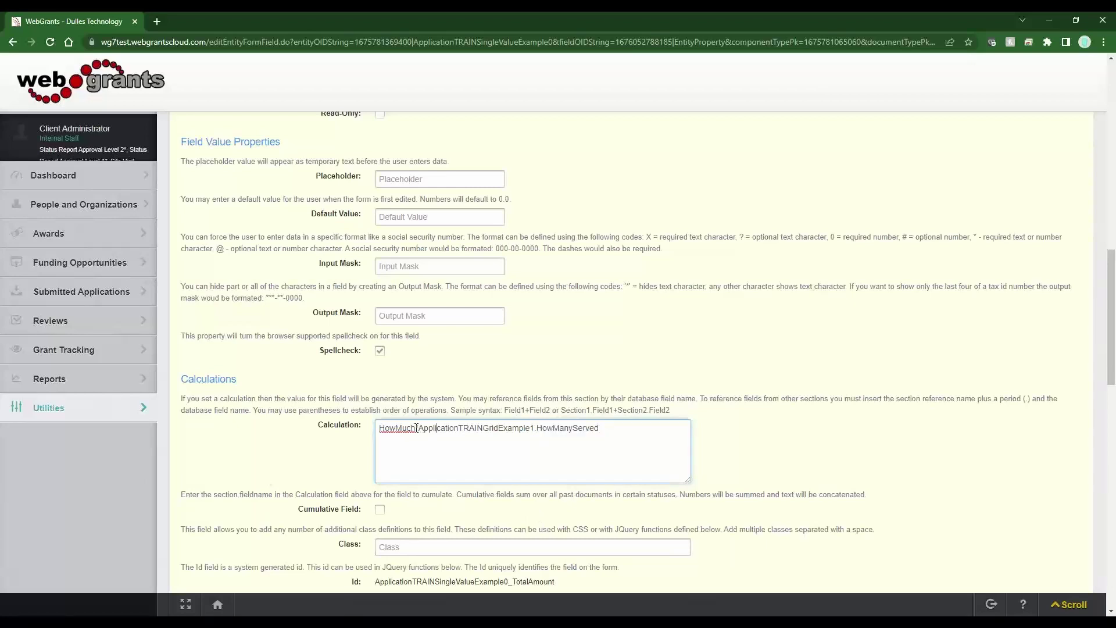
Review the multiplication operator and each part of the ApplicationTRAINGridExample1.HowManyServed reference in the calculation.
double_click(414, 430)
drag(599, 428, 541, 429)
click(582, 445)
double_click(605, 428)
click(617, 430)
drag(617, 431, 419, 429)
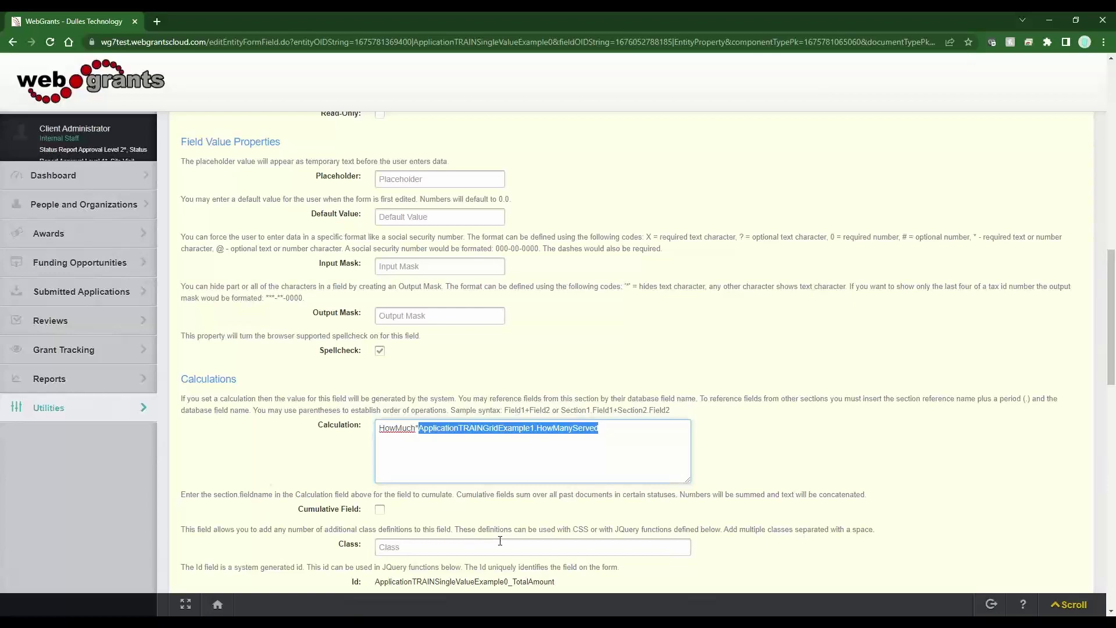
click(618, 428)
drag(600, 429, 418, 429)
click(531, 428)
drag(535, 429, 420, 430)
drag(601, 428, 537, 428)
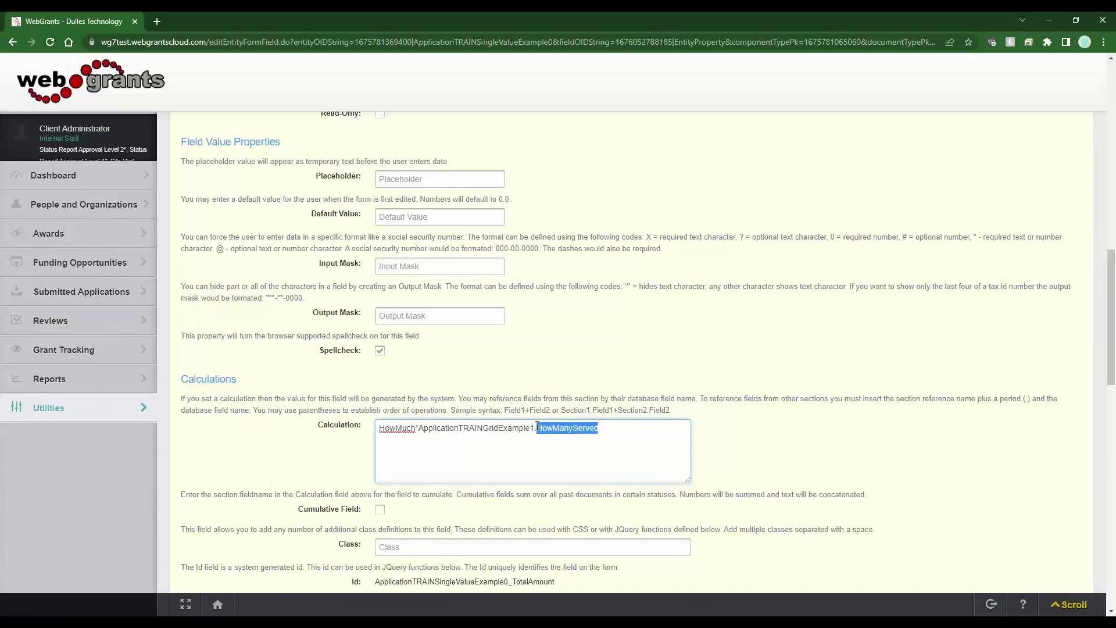
click(601, 484)
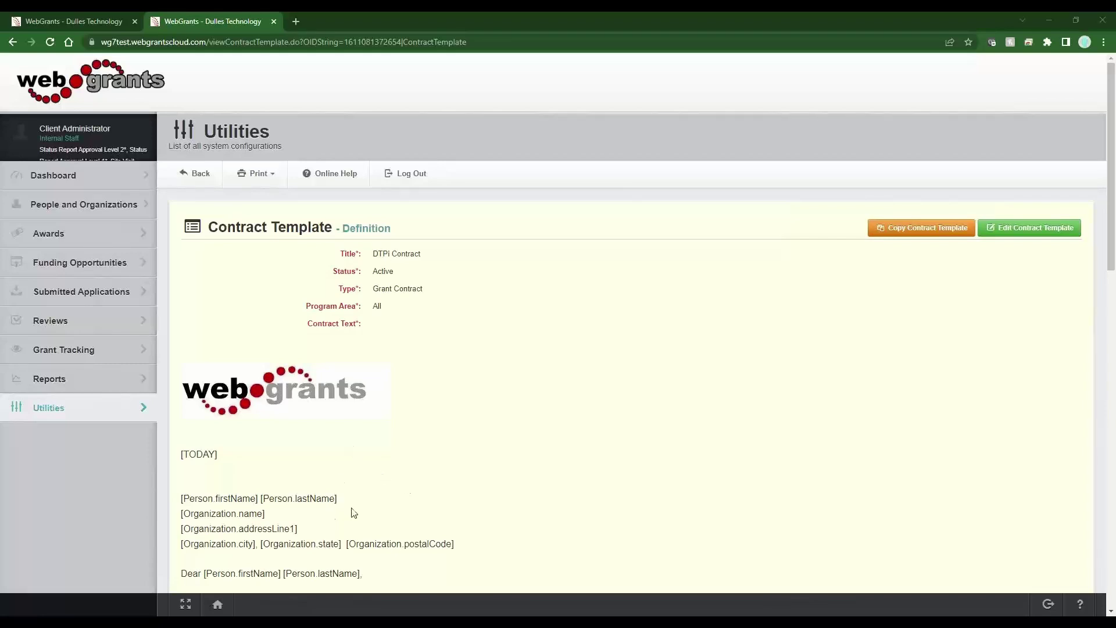
Examine the Person.lastName substitution in the DTPi Contract template and open the template for editing.
mouse_move(293, 499)
mouse_down()
mouse_move(263, 498)
mouse_move(334, 499)
mouse_move(295, 499)
mouse_up()
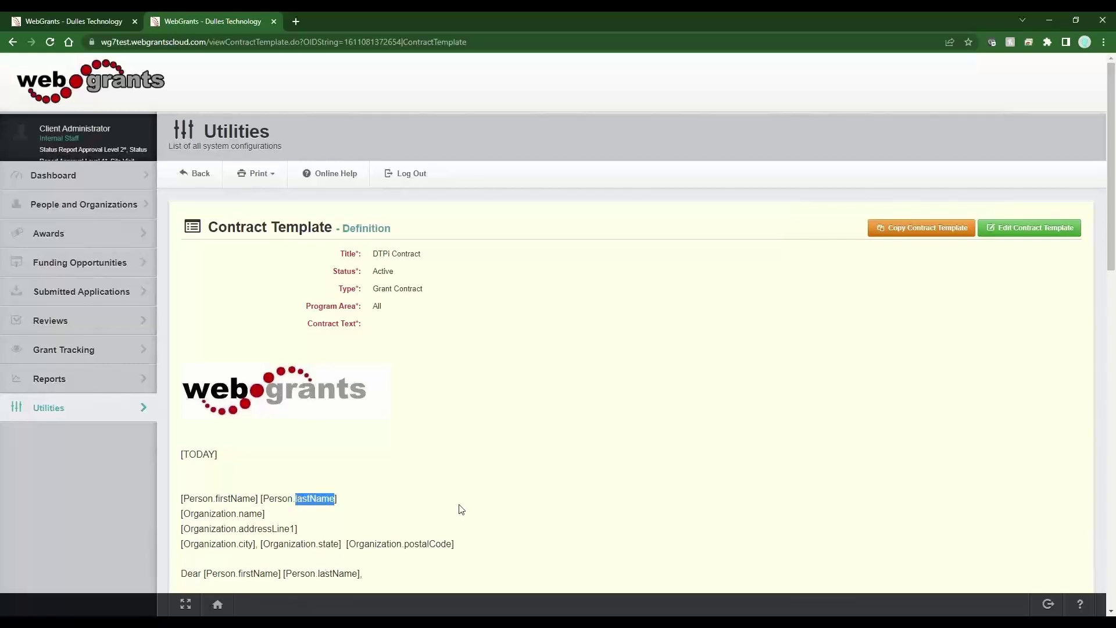
click(374, 514)
drag(340, 499, 261, 499)
click(1029, 230)
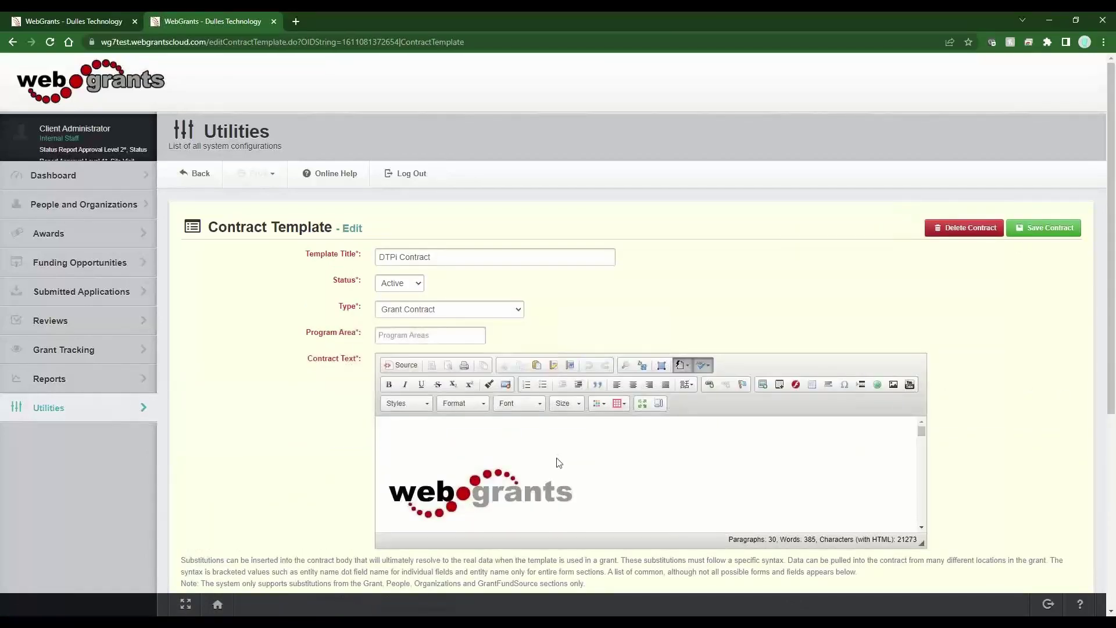
Review the contract template's list of substitutions and the [Person.lastName] substitution in the full-size contract text.
scroll(552, 557, down, 5)
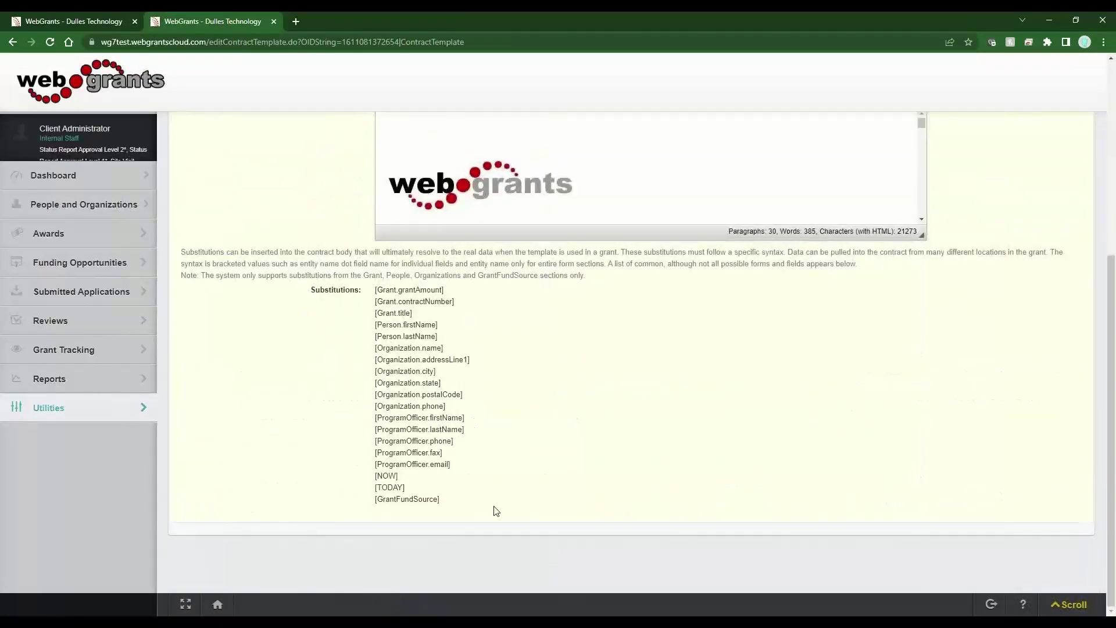
scroll(649, 419, up, 5)
click(645, 407)
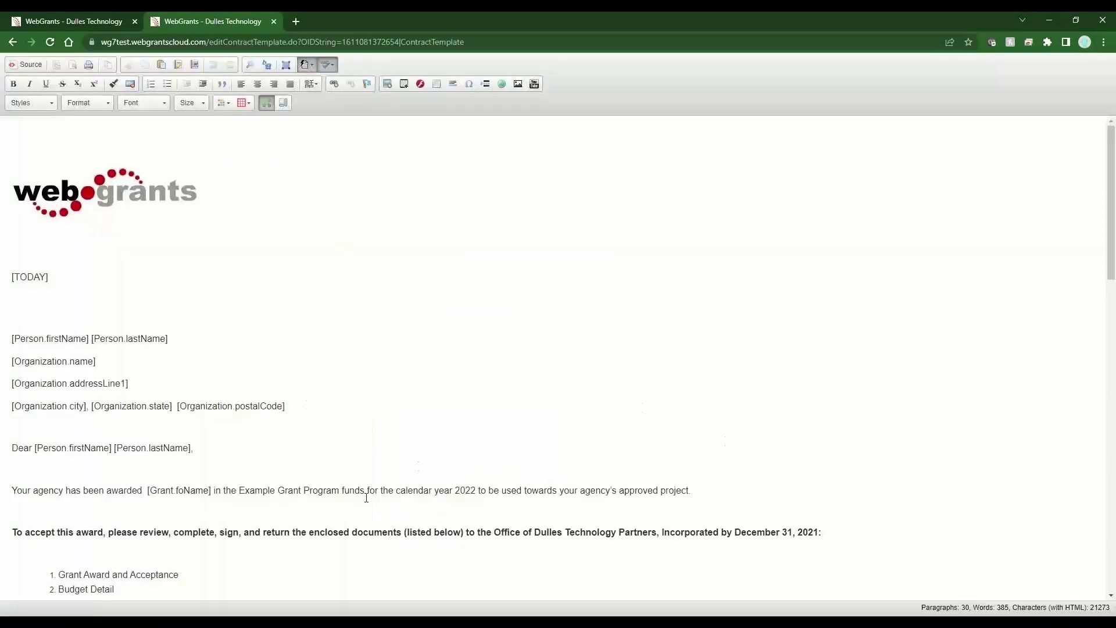
scroll(366, 498, down, 3)
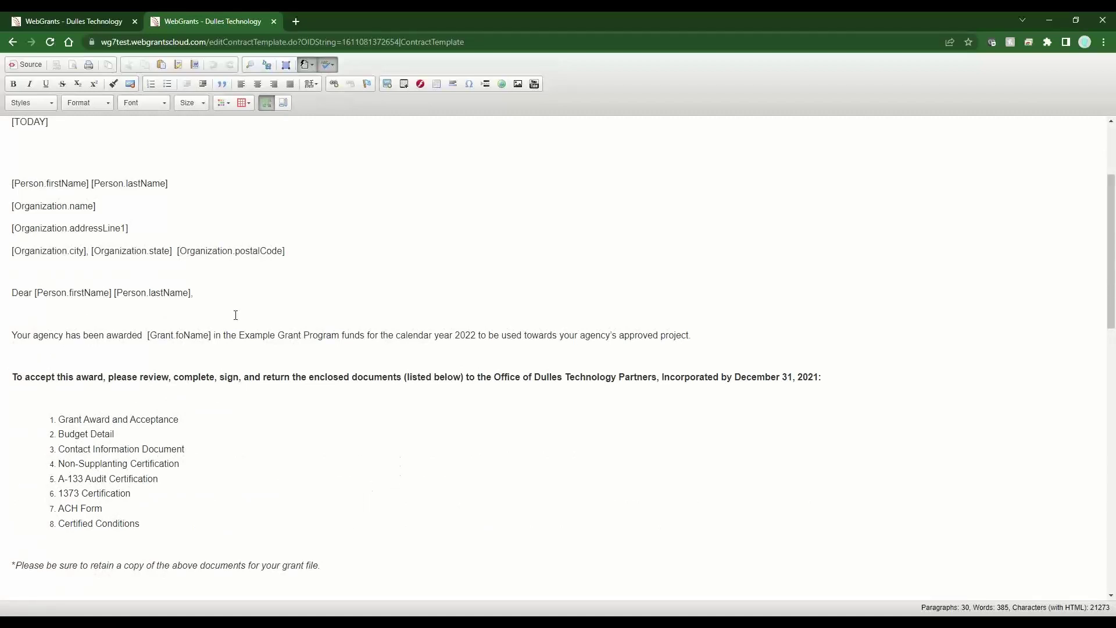
drag(192, 293, 114, 293)
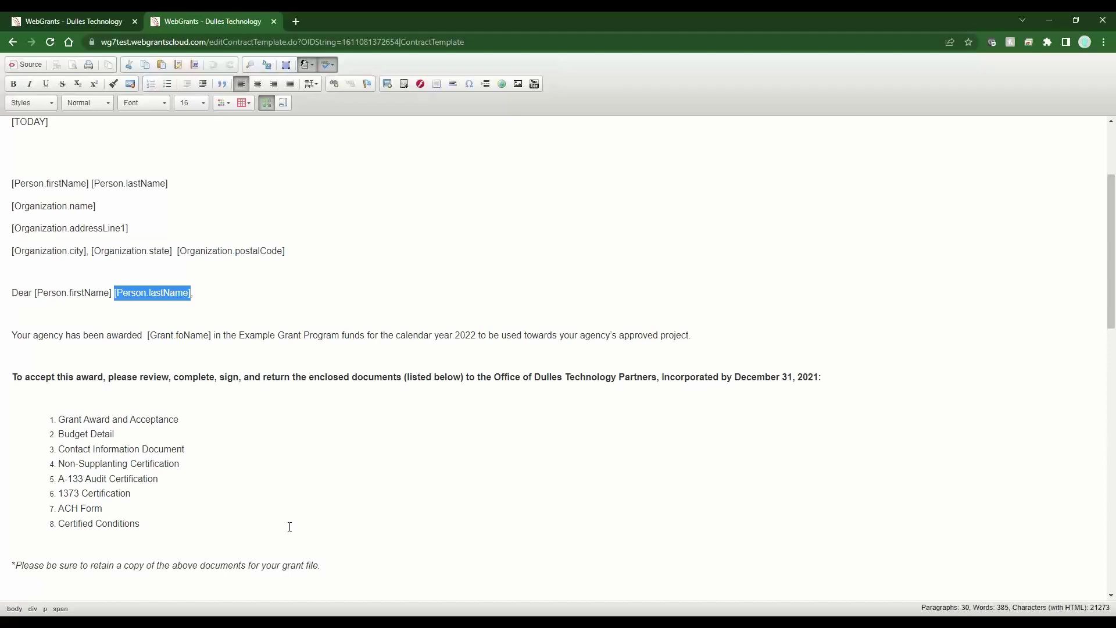
drag(213, 293, 114, 294)
Return to the Total Amount field and compare its ApplicationTRAINGridExample1.HowManyServed reference with the contract substitution syntax.
click(113, 23)
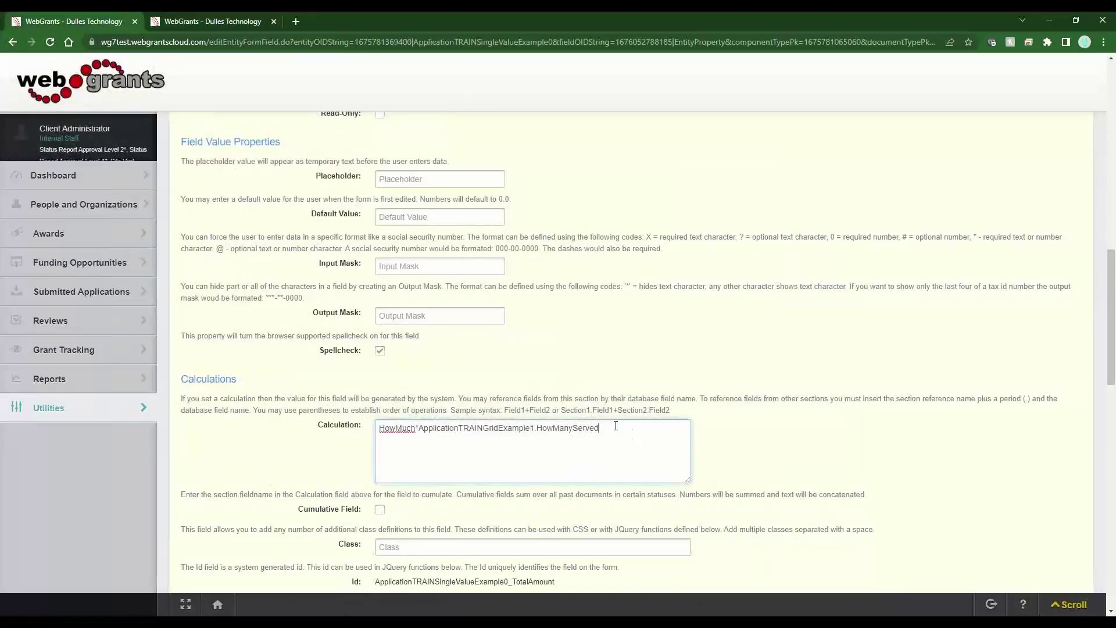
drag(616, 427, 418, 428)
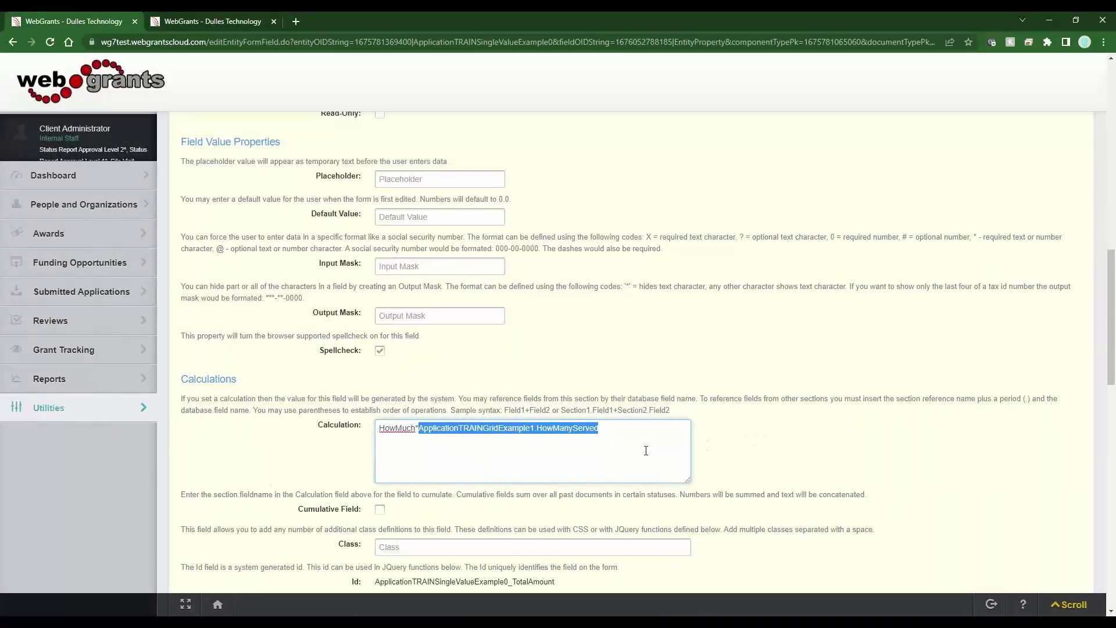
click(711, 450)
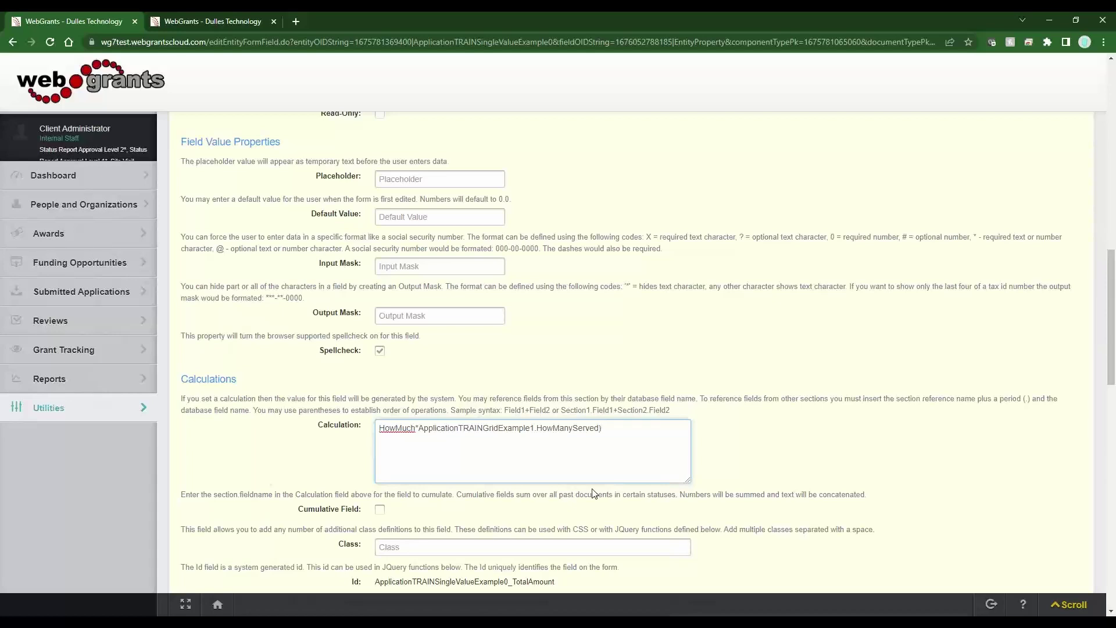
Try enclosing the Total Amount calculation in parentheses and adding +Field1 after it to illustrate order of operations.
text(()
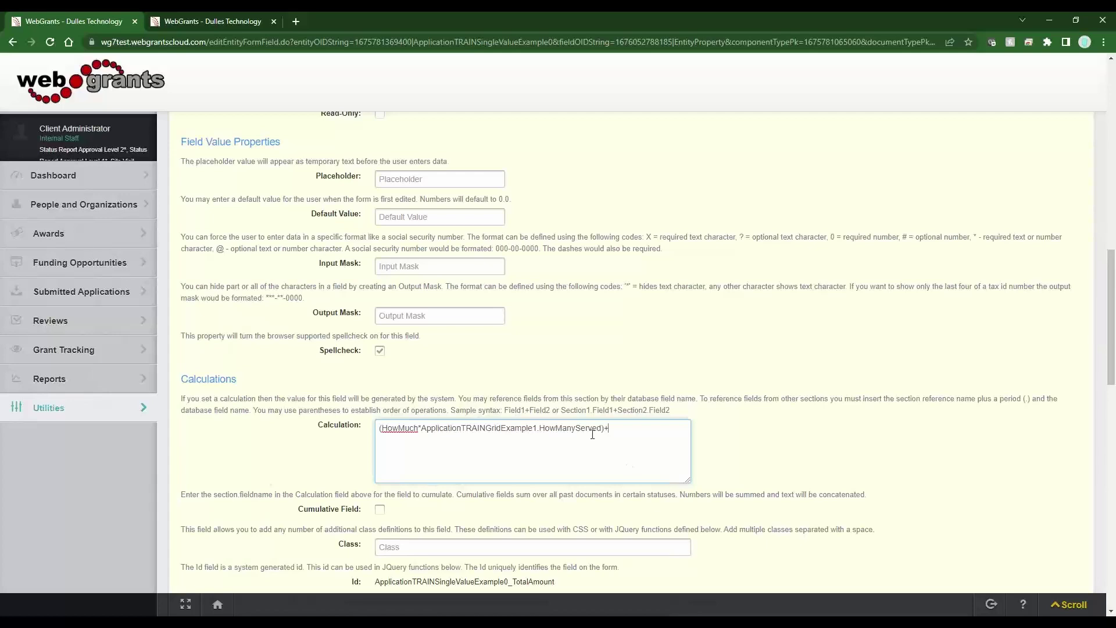
drag(605, 429, 367, 433)
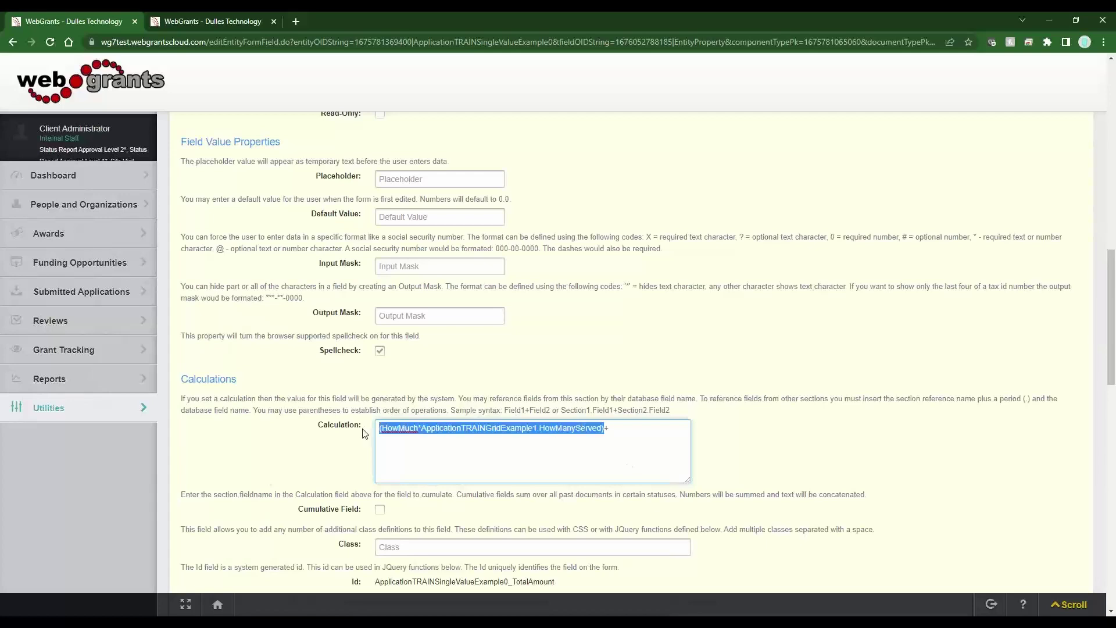
click(633, 435)
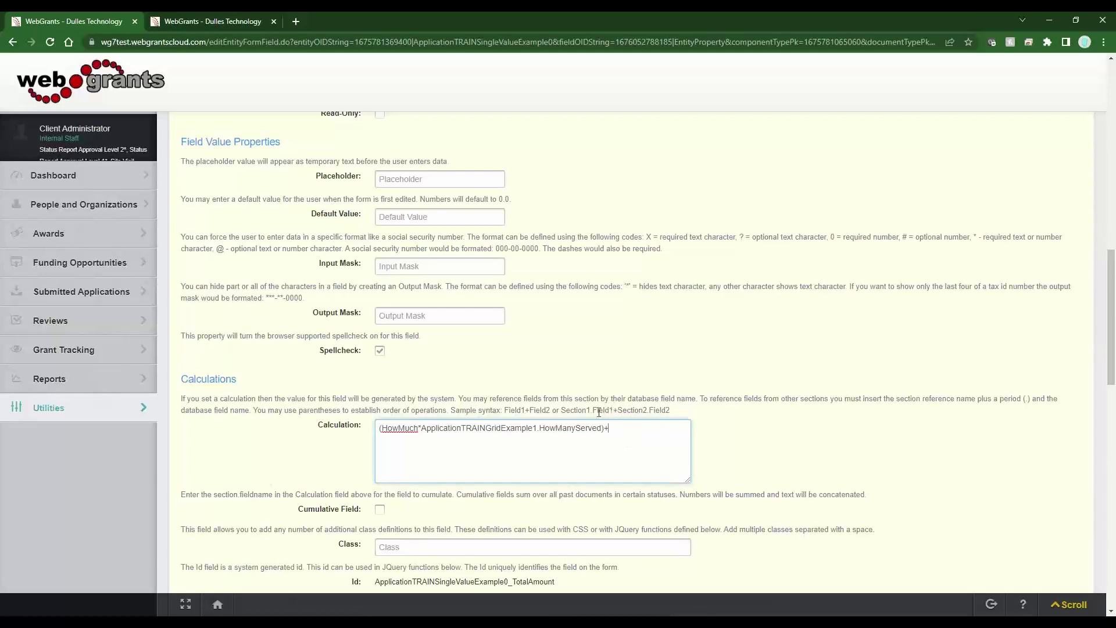
text(Field1)
drag(640, 430, 610, 430)
drag(605, 433, 377, 440)
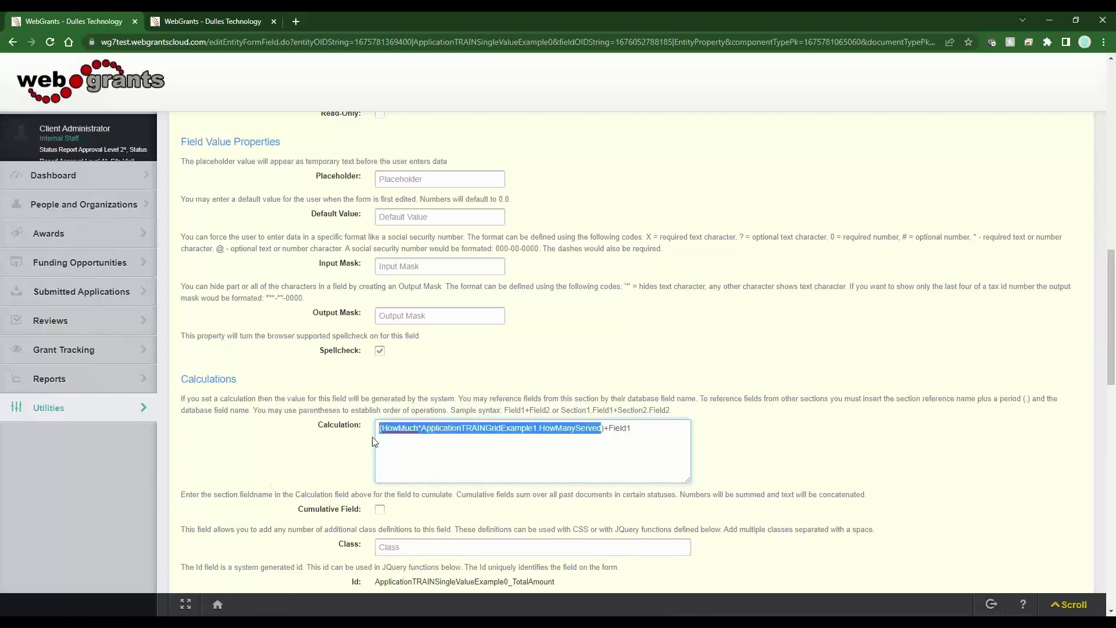
click(647, 435)
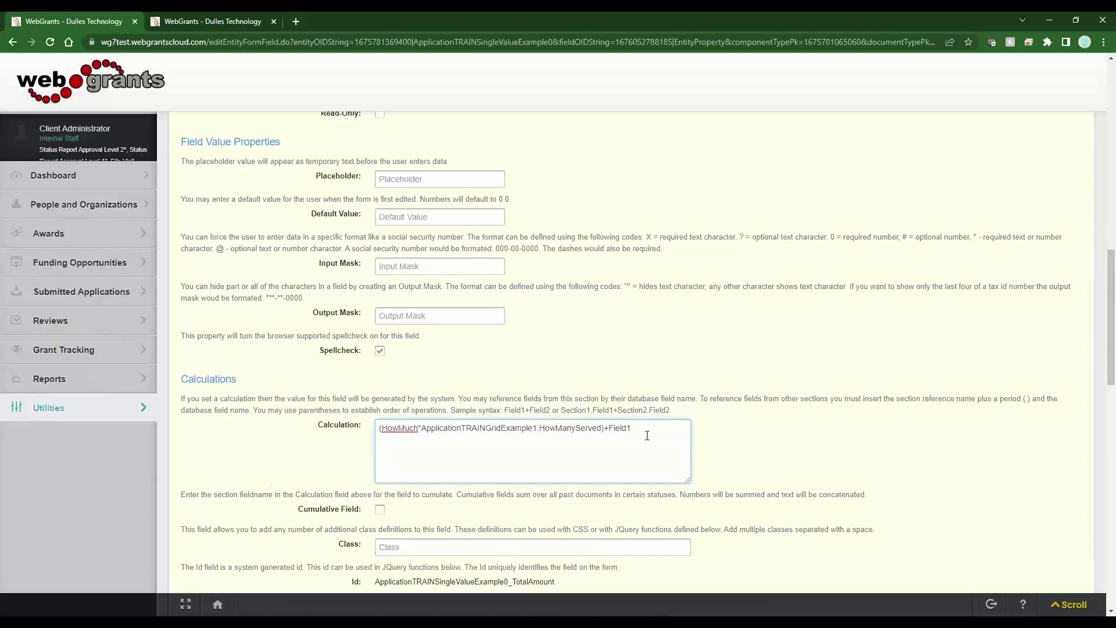
Remove +Field1 and both parentheses to restore the calculation to HowMuch*ApplicationTRAINGridExample1.HowManyServed.
key(BackSpace)
key(BackSpace)
key(BackSpace)
key(BackSpace)
key(BackSpace)
key(BackSpace)
key(BackSpace)
key(BackSpace)
click(381, 433)
key(BackSpace)
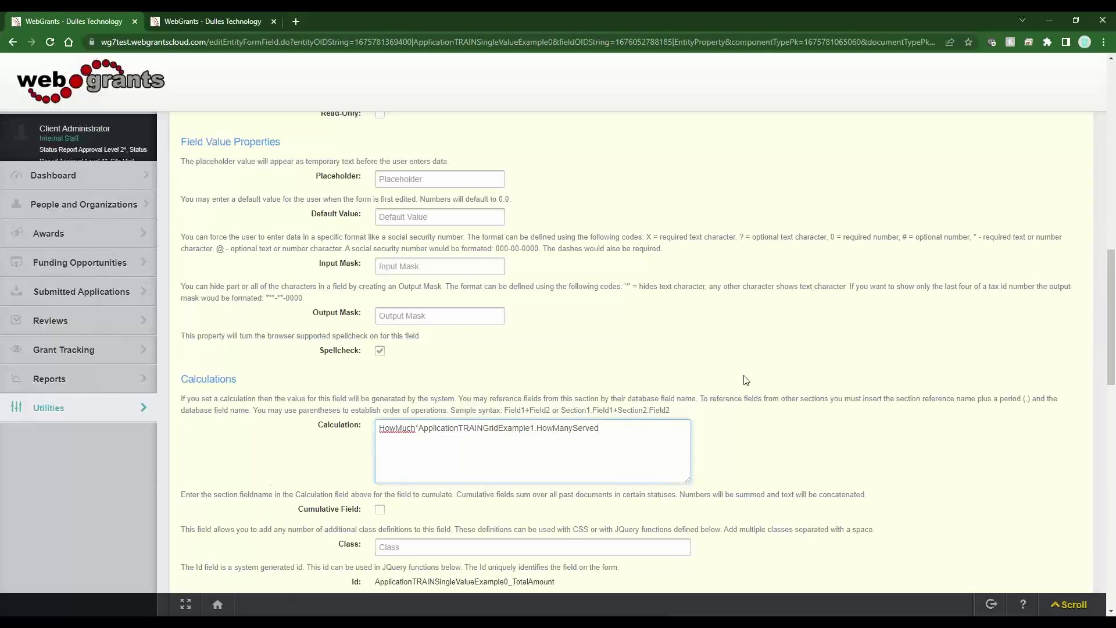
Review the Total Amount field's definition properties, calculation settings and conditional logic options.
scroll(746, 380, up, 3)
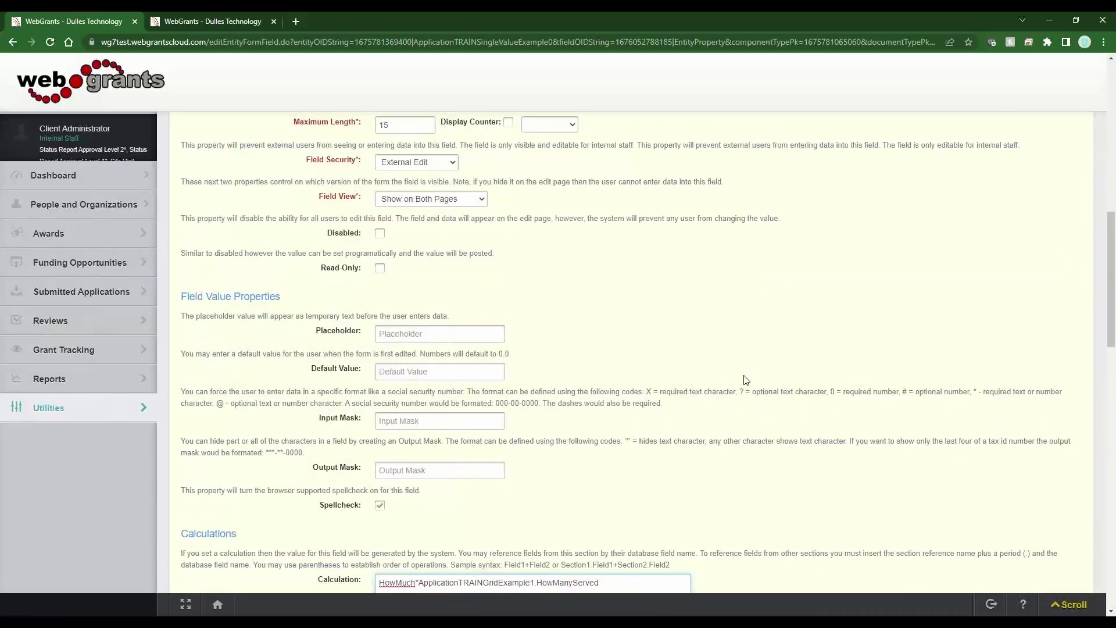
scroll(746, 380, up, 6)
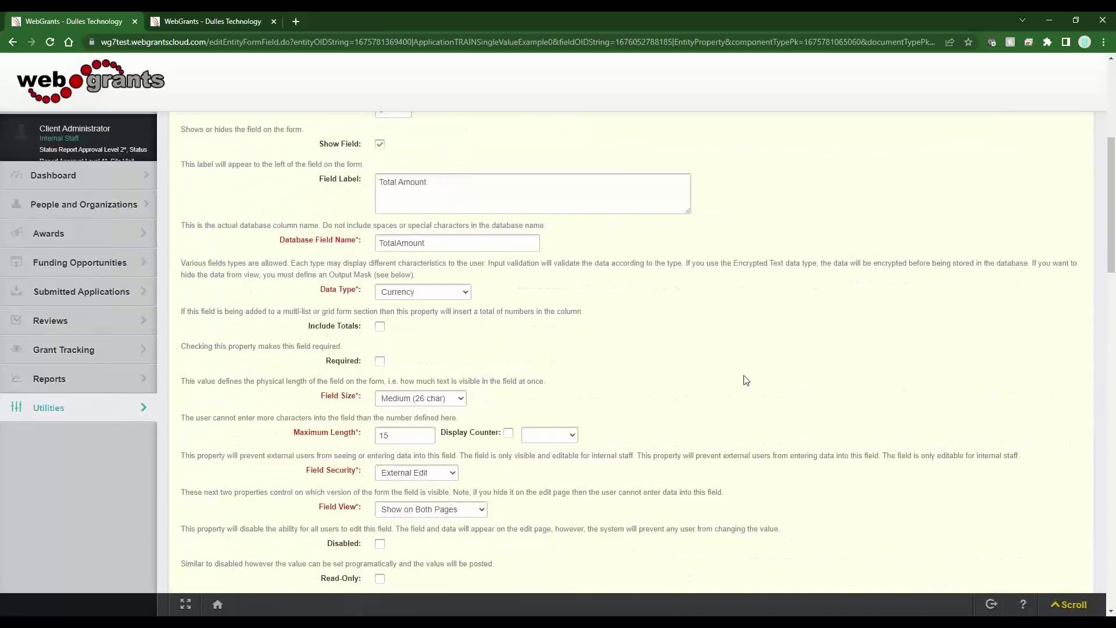
scroll(746, 381, down, 9)
scroll(608, 410, down, 3)
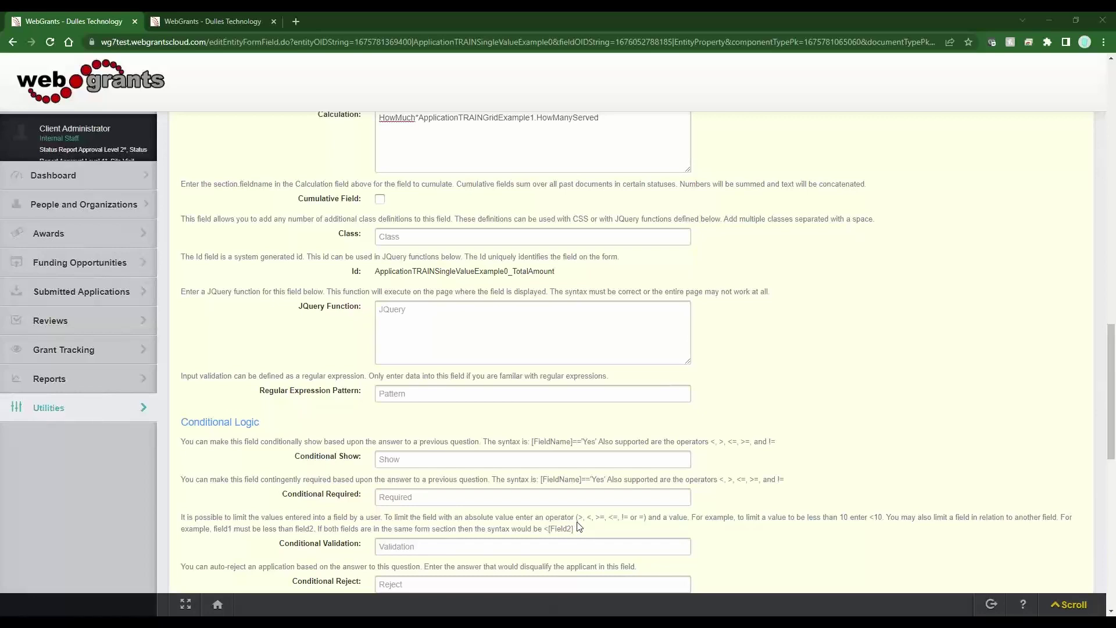
scroll(580, 526, up, 3)
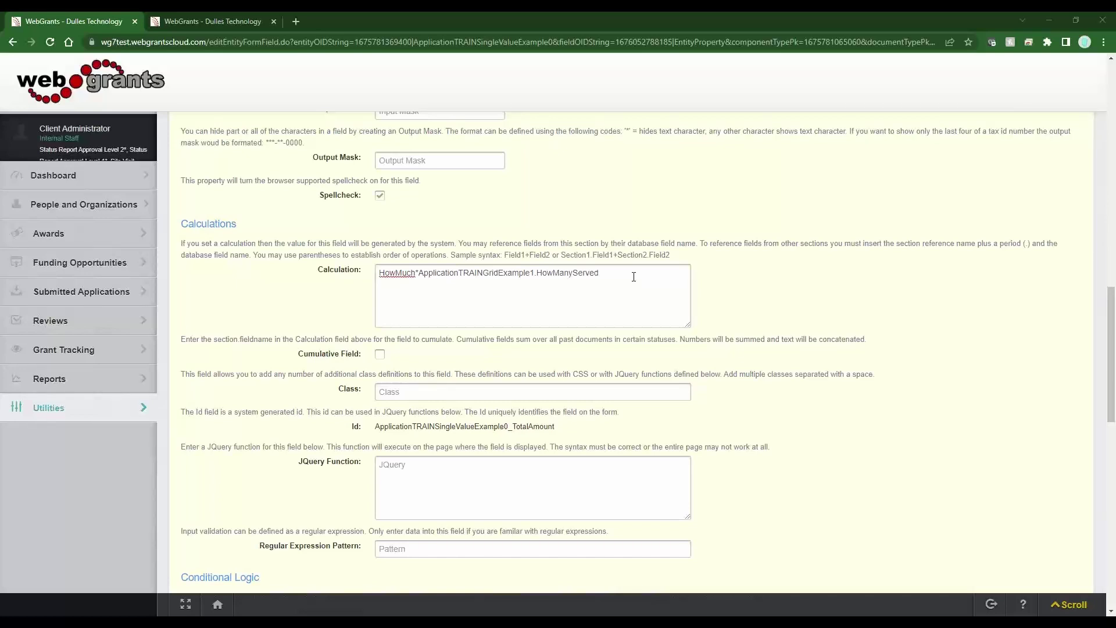
scroll(633, 277, down, 5)
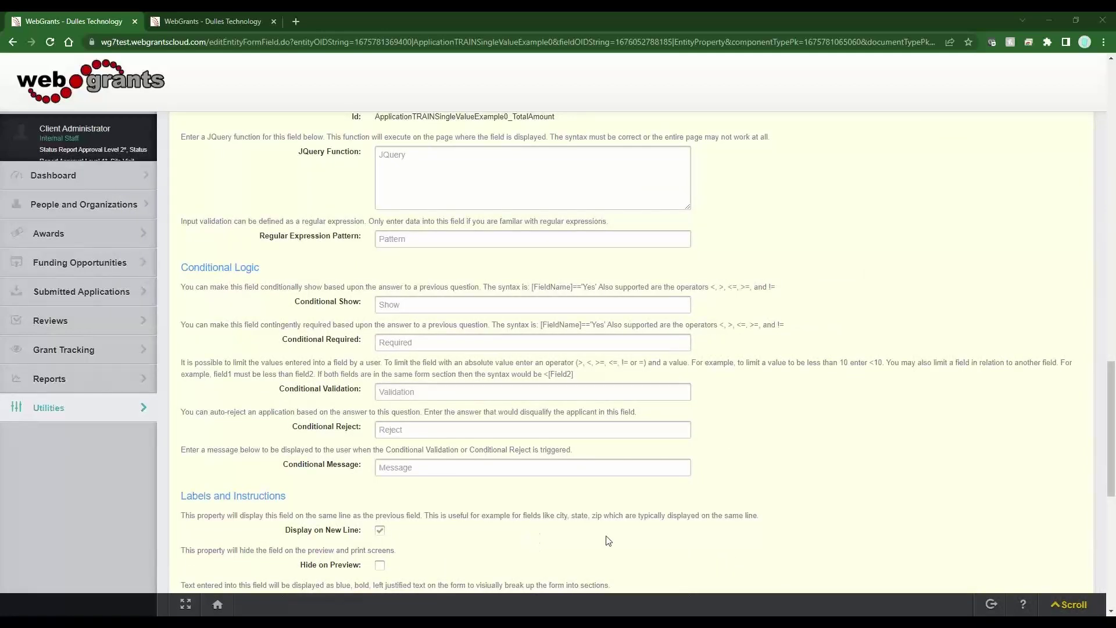
scroll(609, 541, up, 5)
Compare the Total Amount calculation with the Conditional Validation option and its <[Field2] syntax.
drag(601, 273, 382, 286)
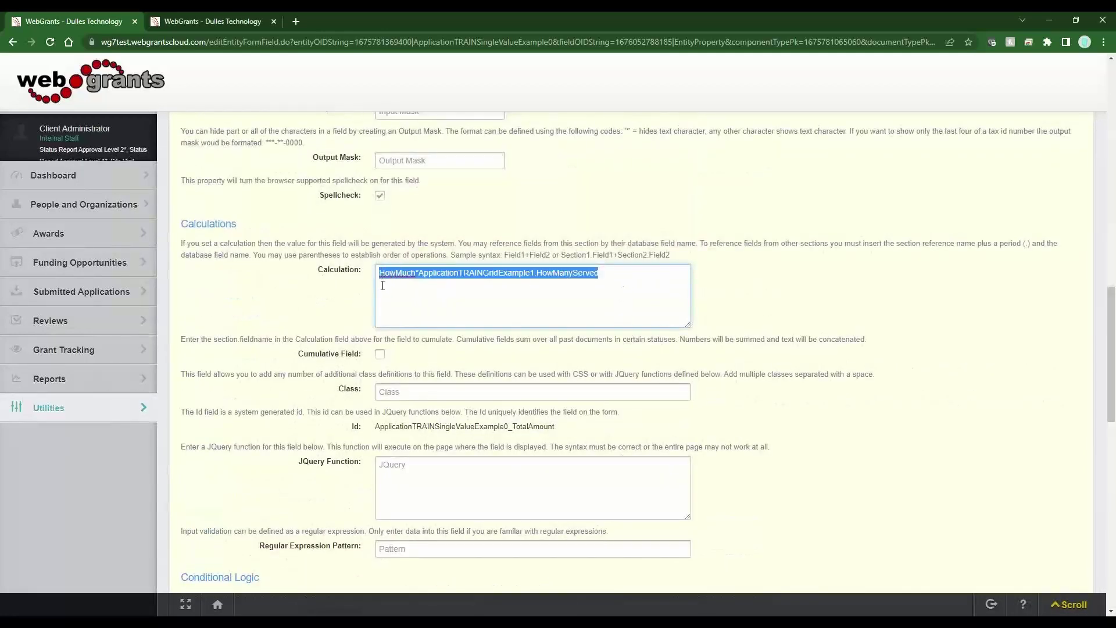
scroll(383, 286, down, 5)
drag(367, 390, 273, 389)
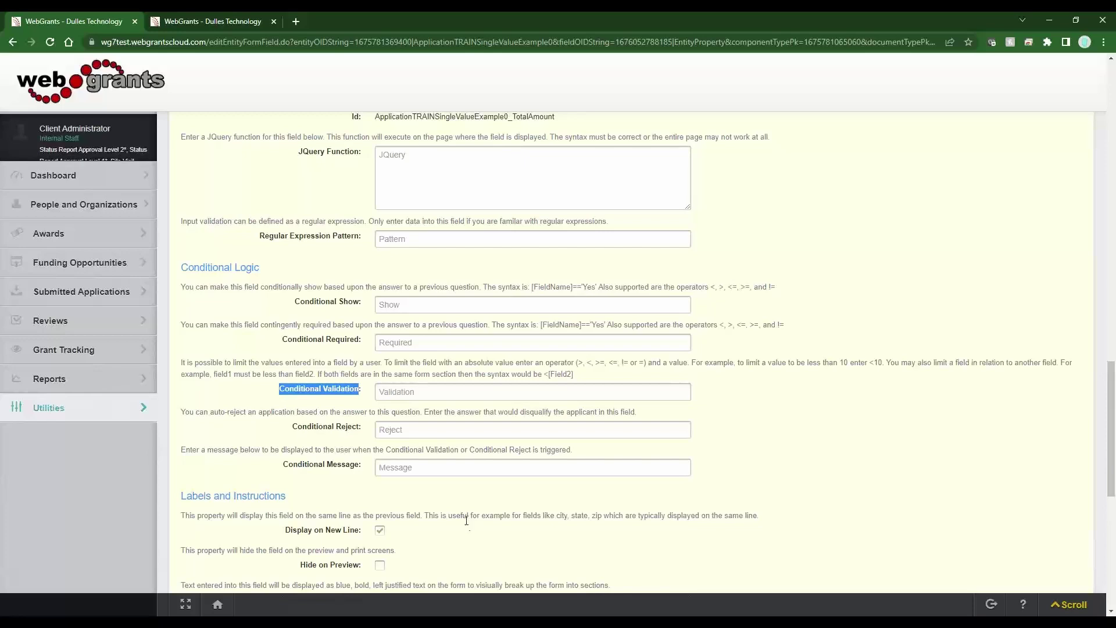
drag(574, 376, 544, 375)
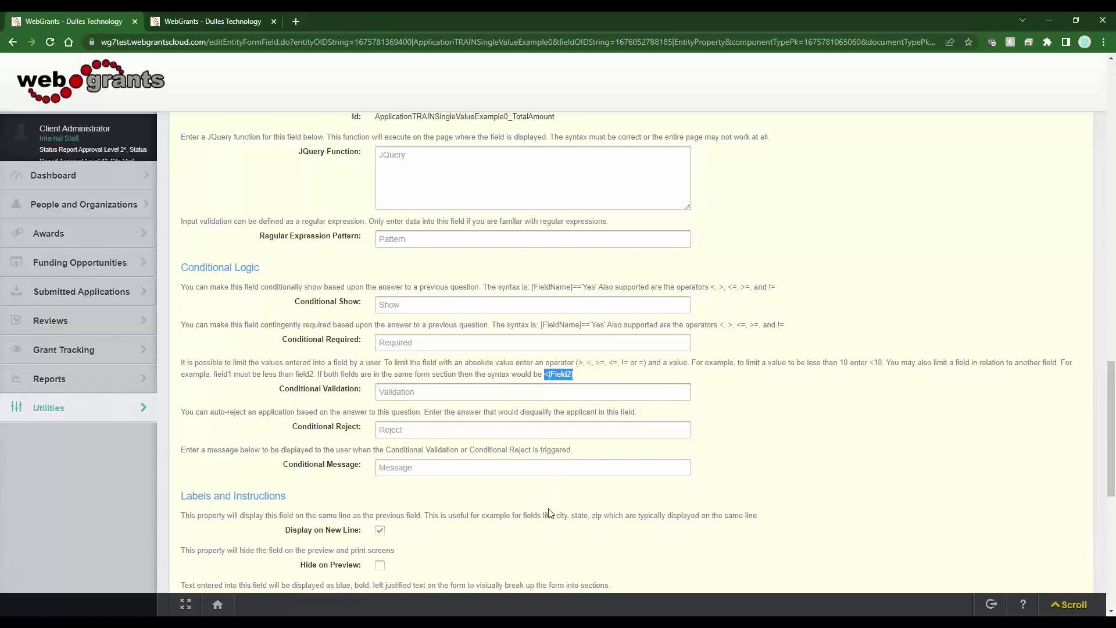
scroll(714, 411, up, 5)
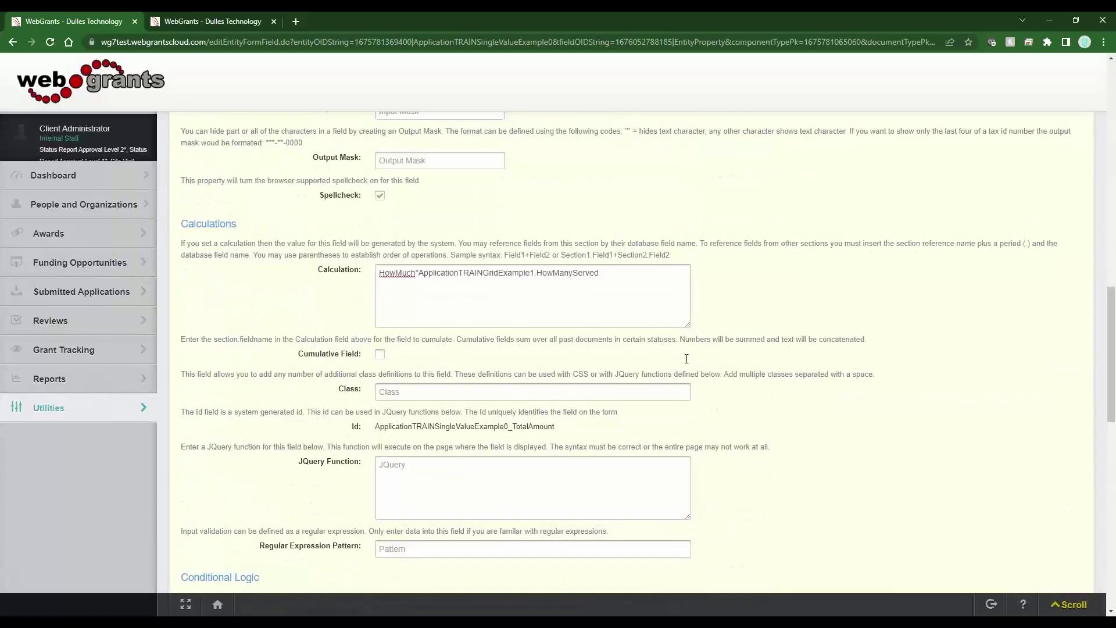
drag(633, 287, 384, 289)
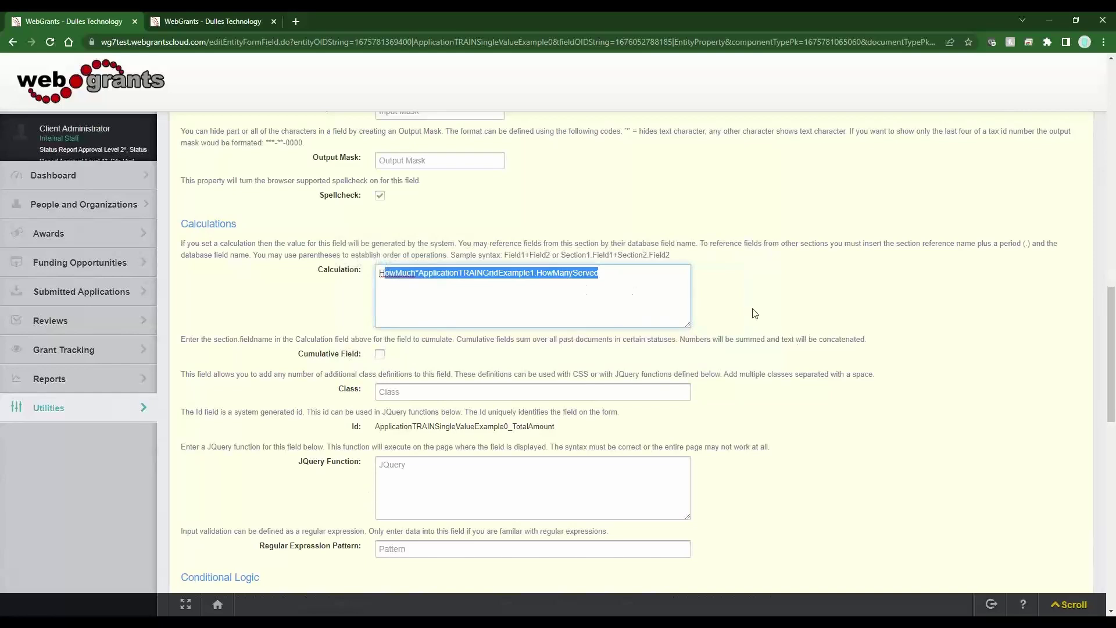
click(737, 297)
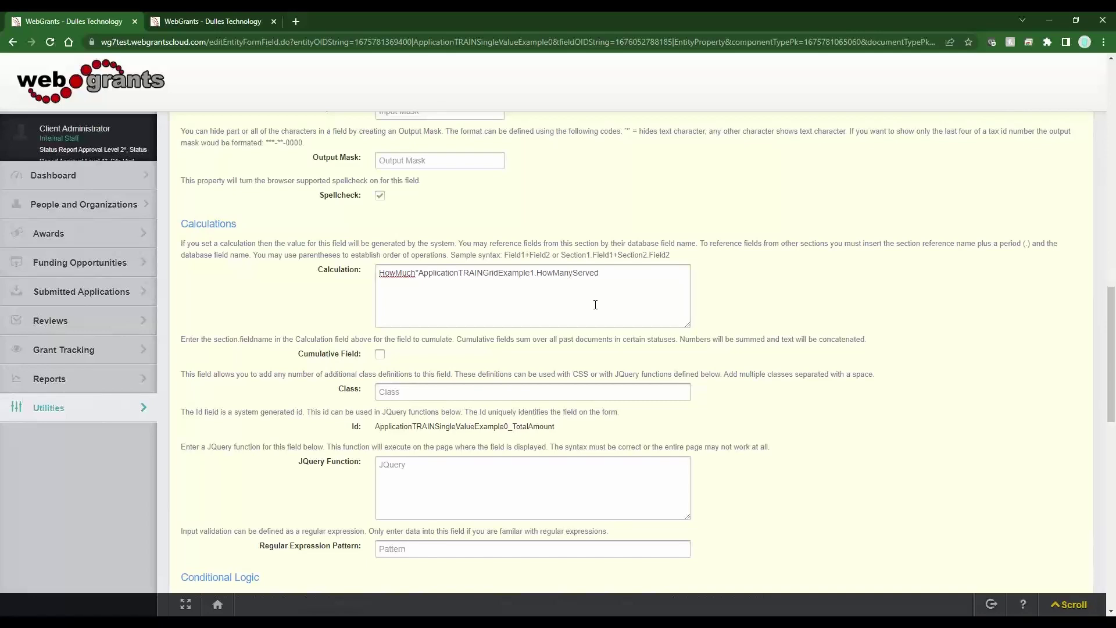
Save the Total Amount field definition with its calculation.
click(617, 311)
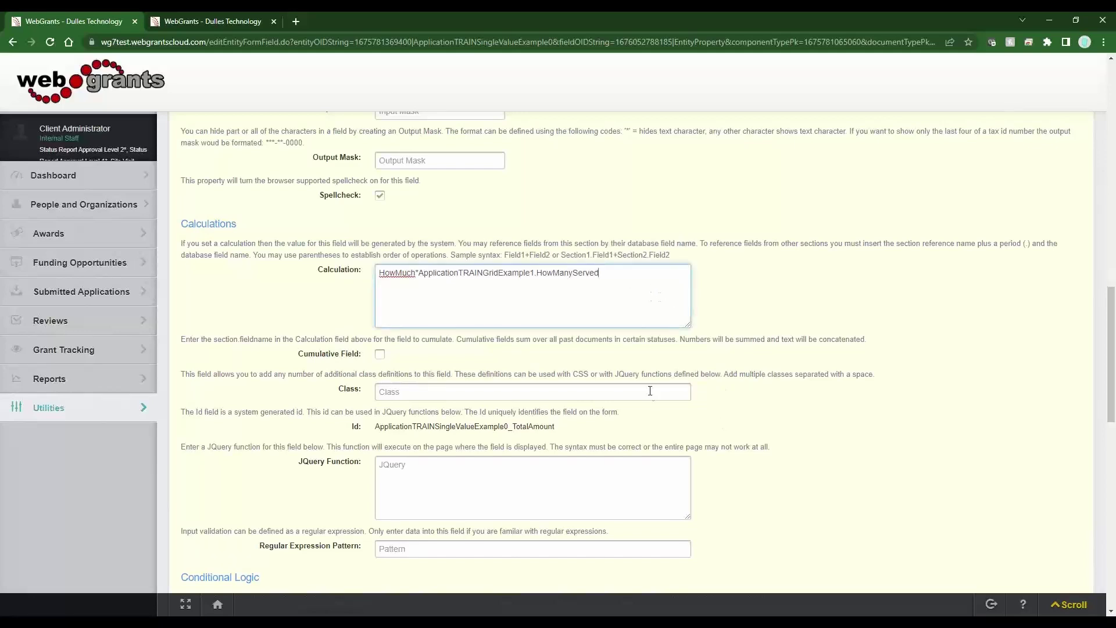
scroll(667, 439, up, 12)
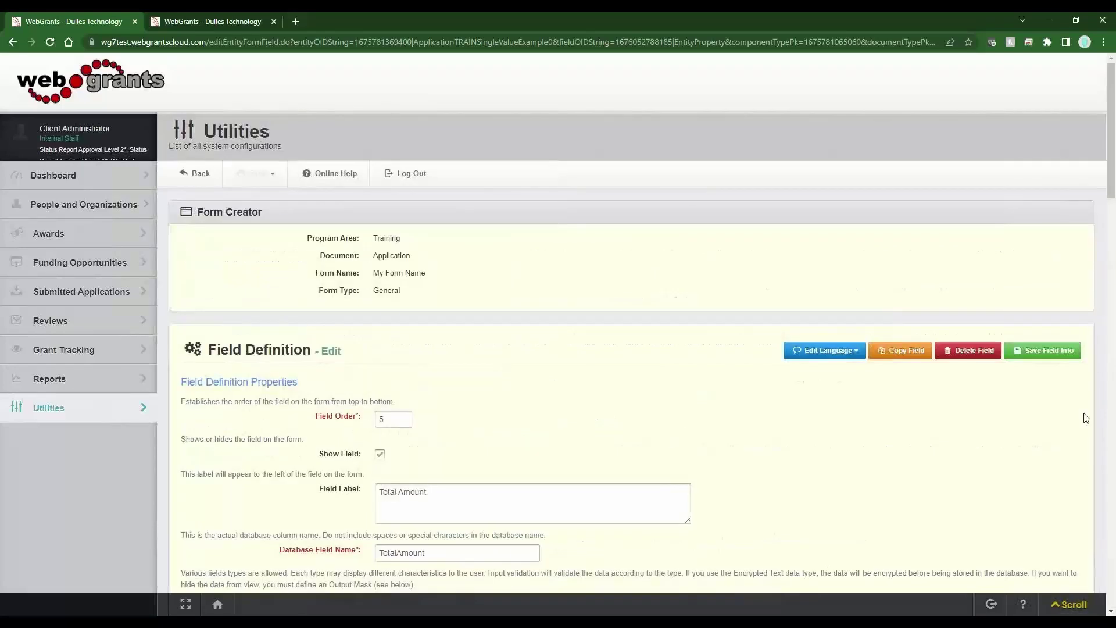
click(1043, 350)
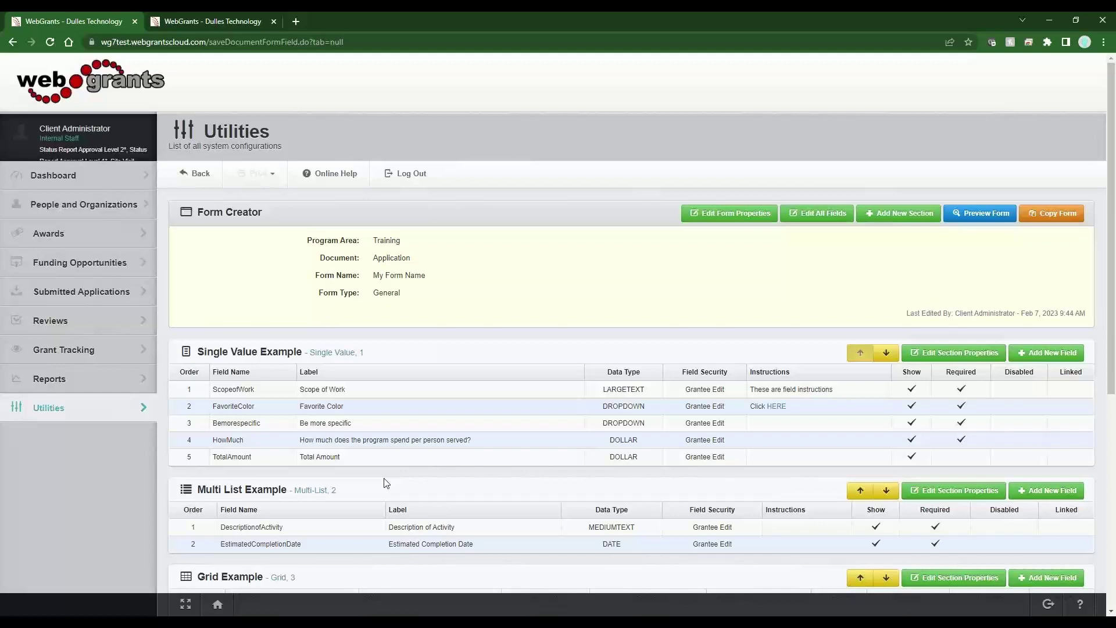
Preview the form and check the Total Amount field and the Be more specific choices in the Single Value Example section.
click(974, 222)
scroll(653, 424, down, 5)
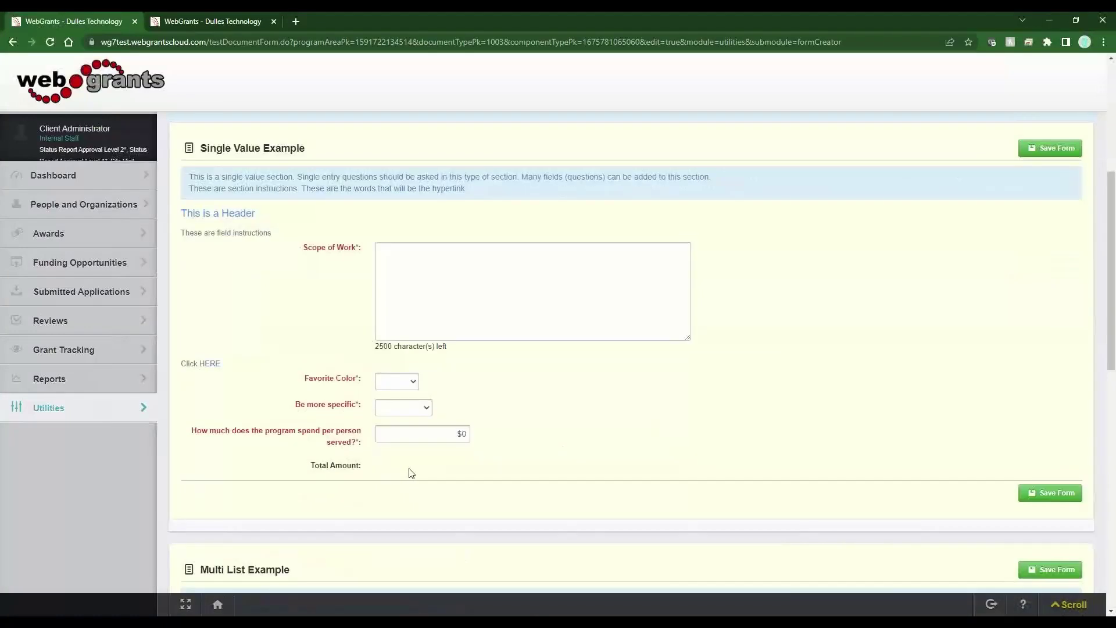
click(385, 409)
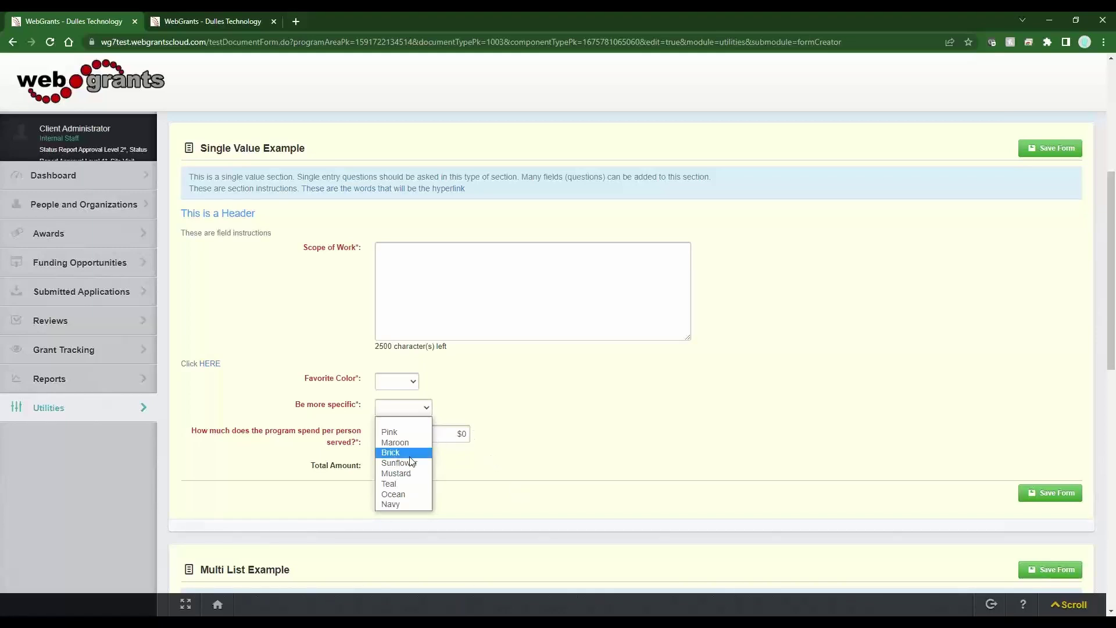
click(541, 498)
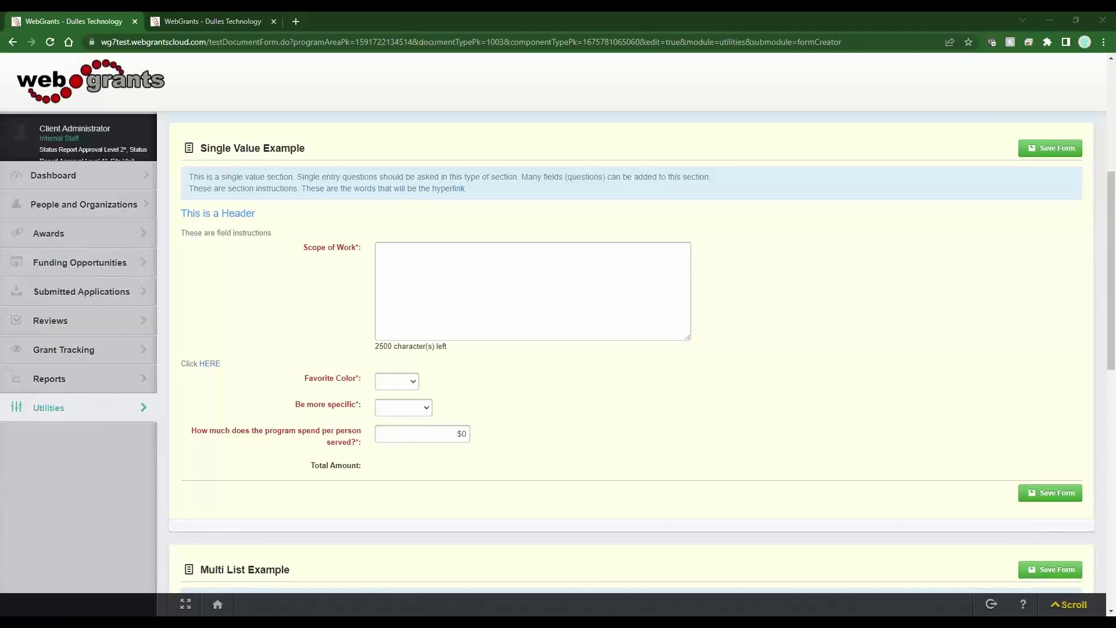
Add an option with code Other and label Other to the More defined Colors - Child drop down list and save it.
key(alt+Tab)
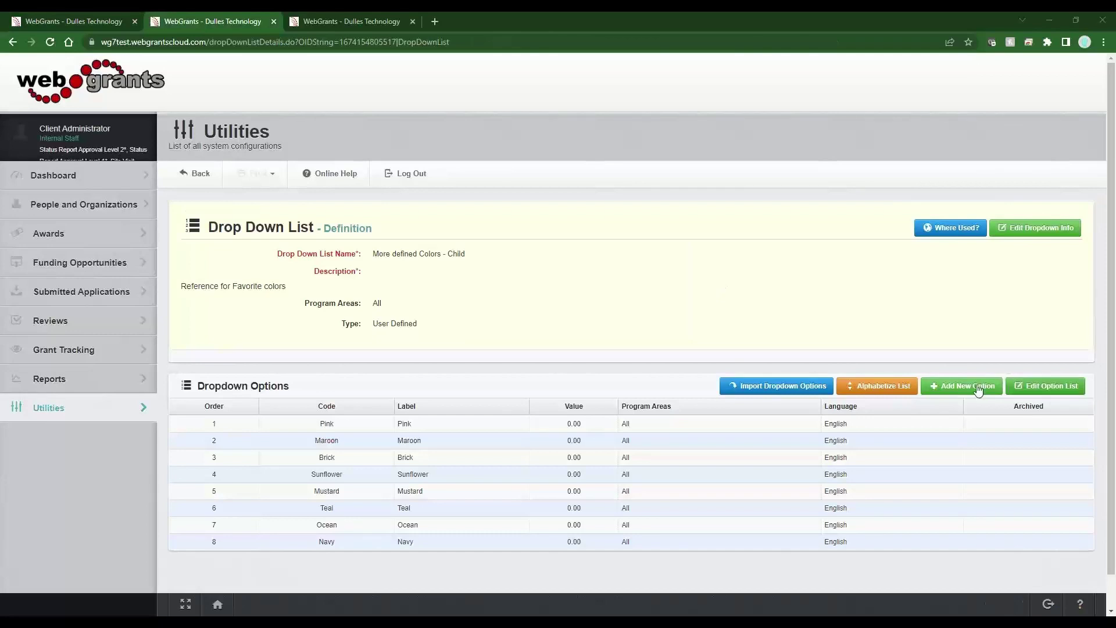
click(949, 384)
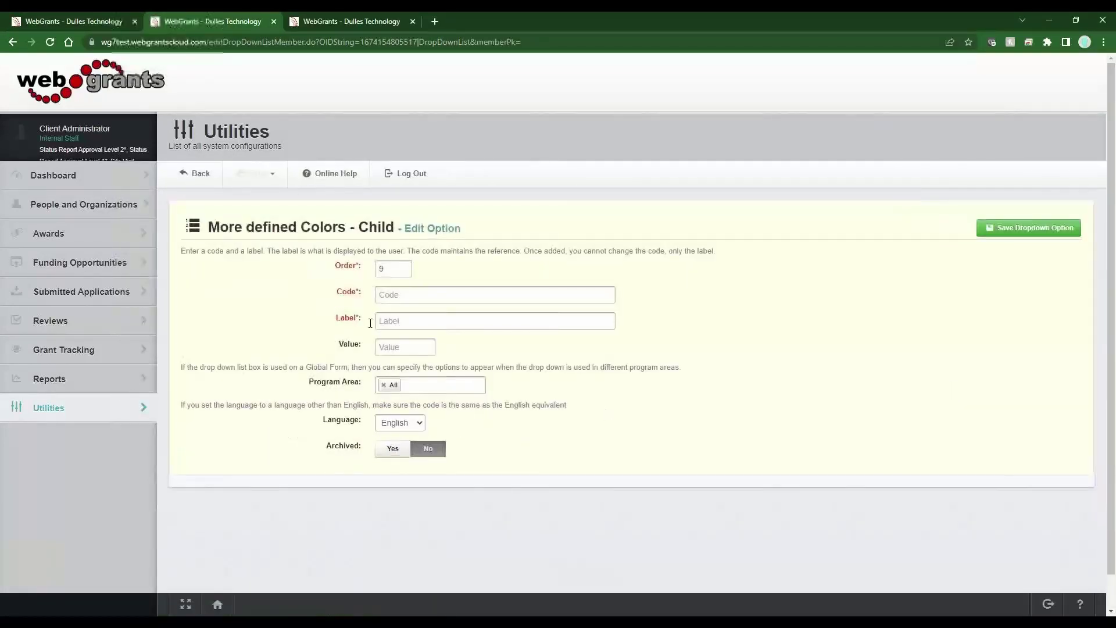
click(389, 293)
text(Othe)
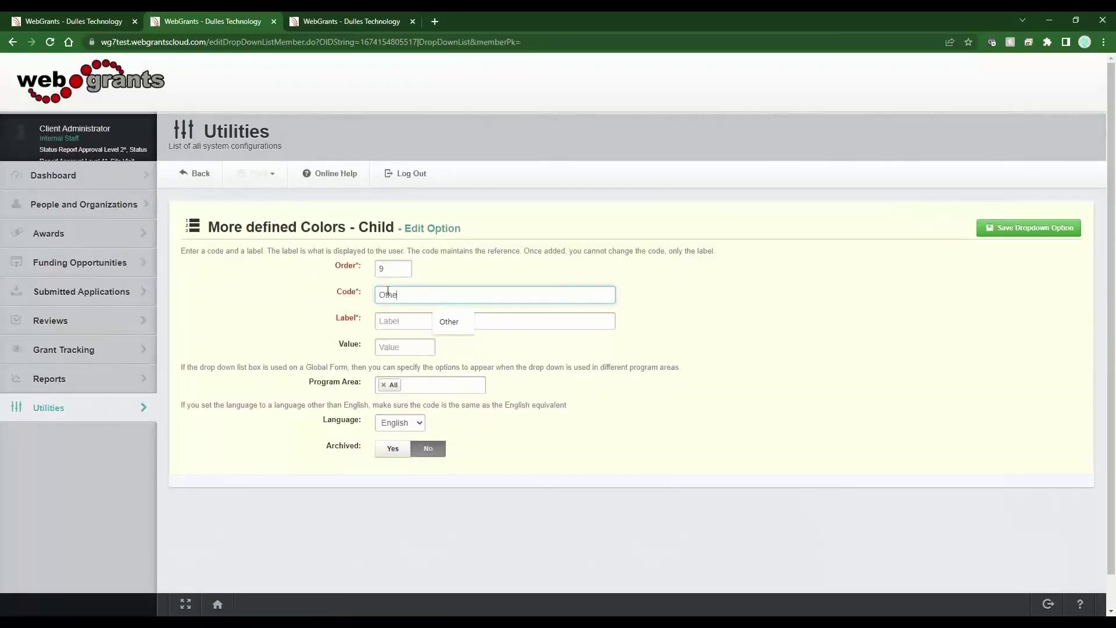
text(r)
key(Tab)
text(Other)
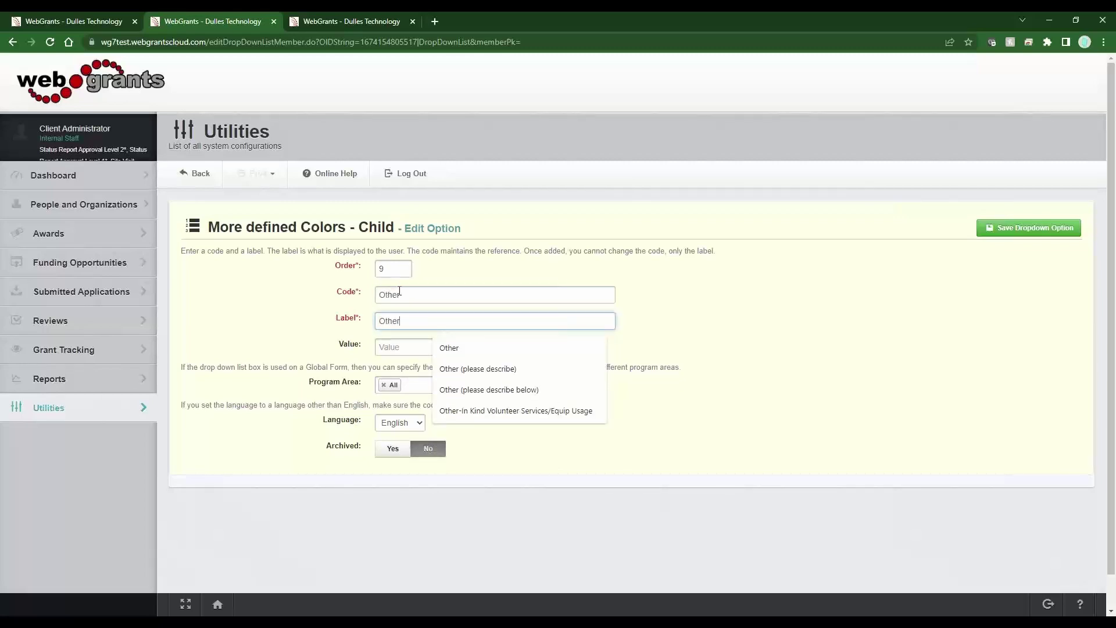
key(shift+Tab)
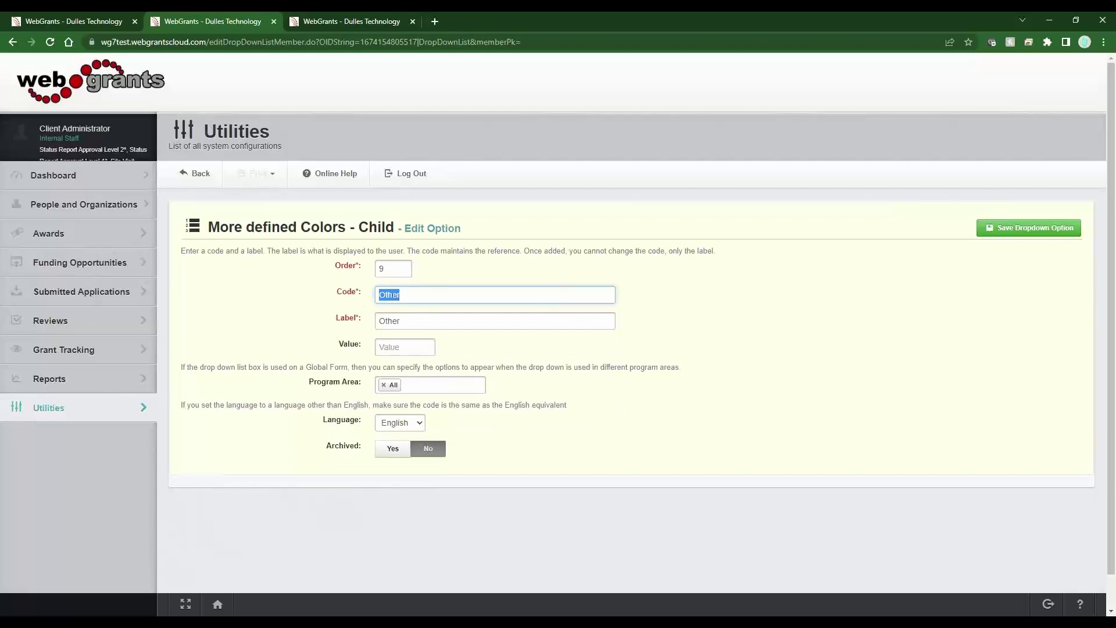
right_click(391, 295)
click(423, 342)
click(1034, 240)
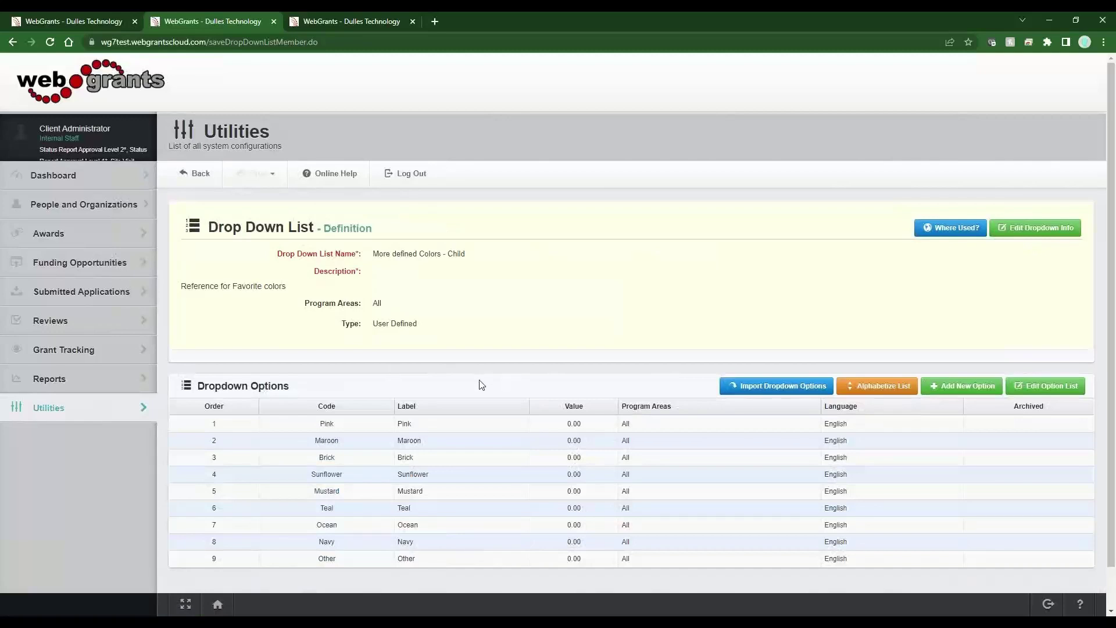
Open the Primary Colors - More defined Colors - Child reference table and review the parent color codes.
click(205, 184)
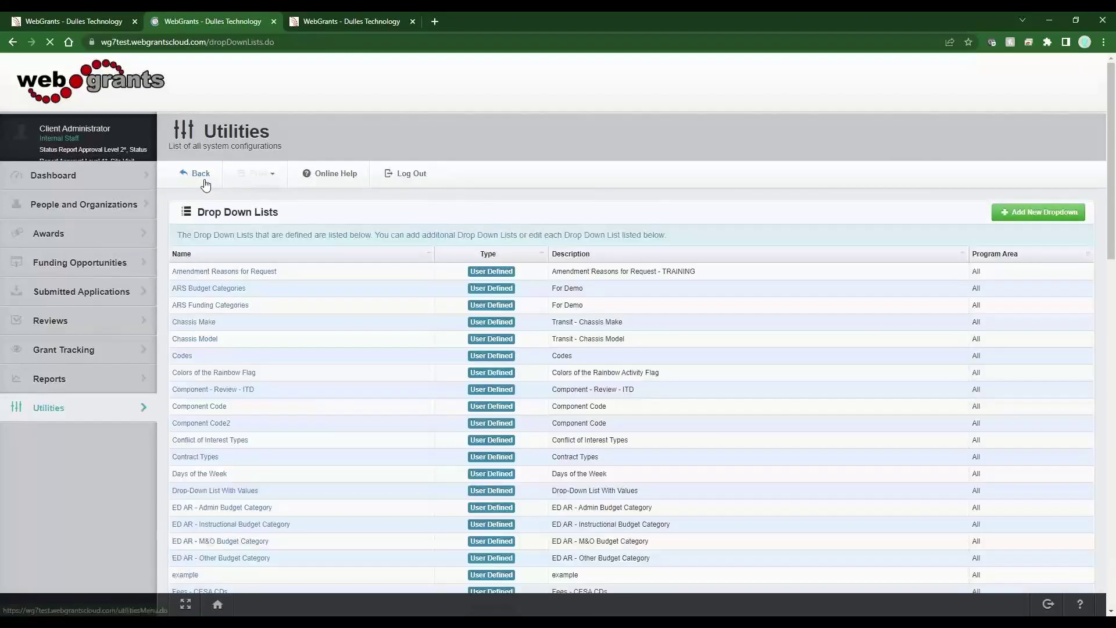
click(100, 417)
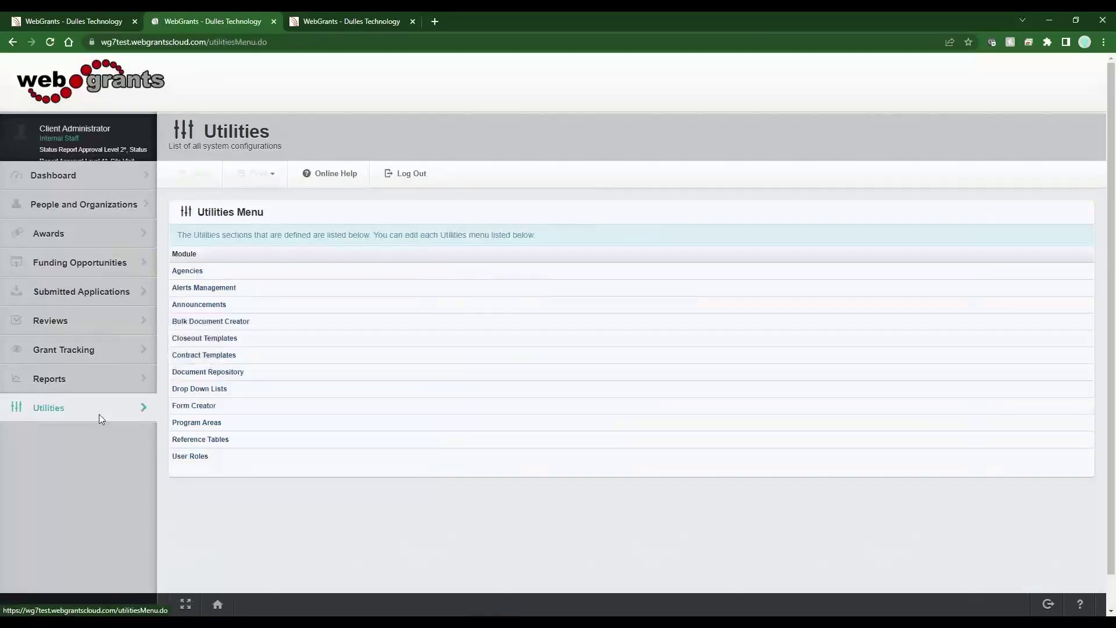
click(230, 442)
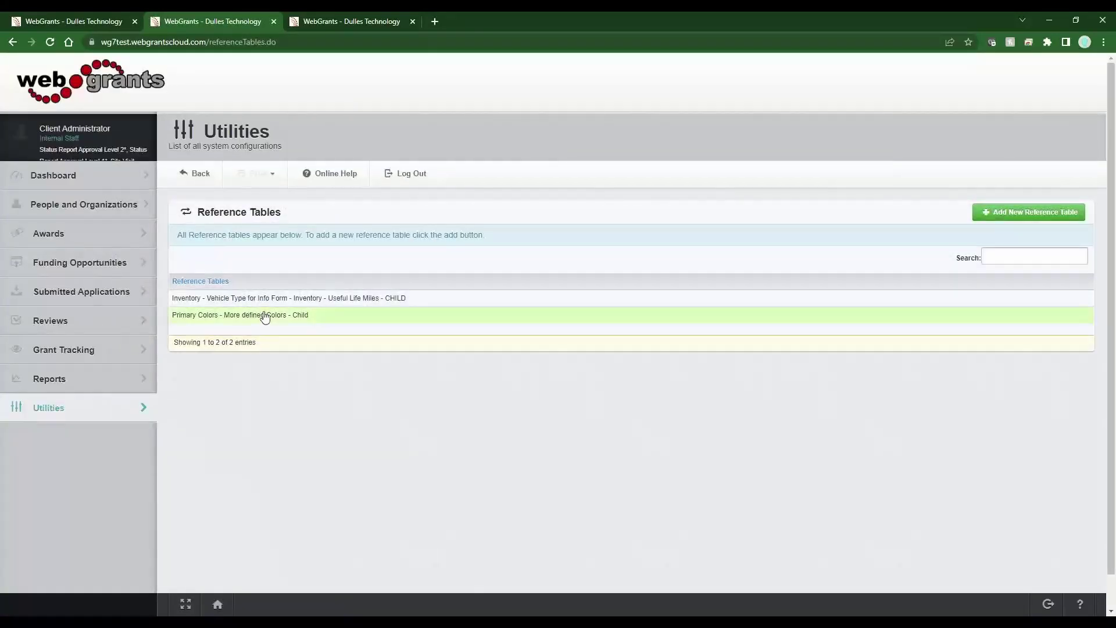
click(264, 315)
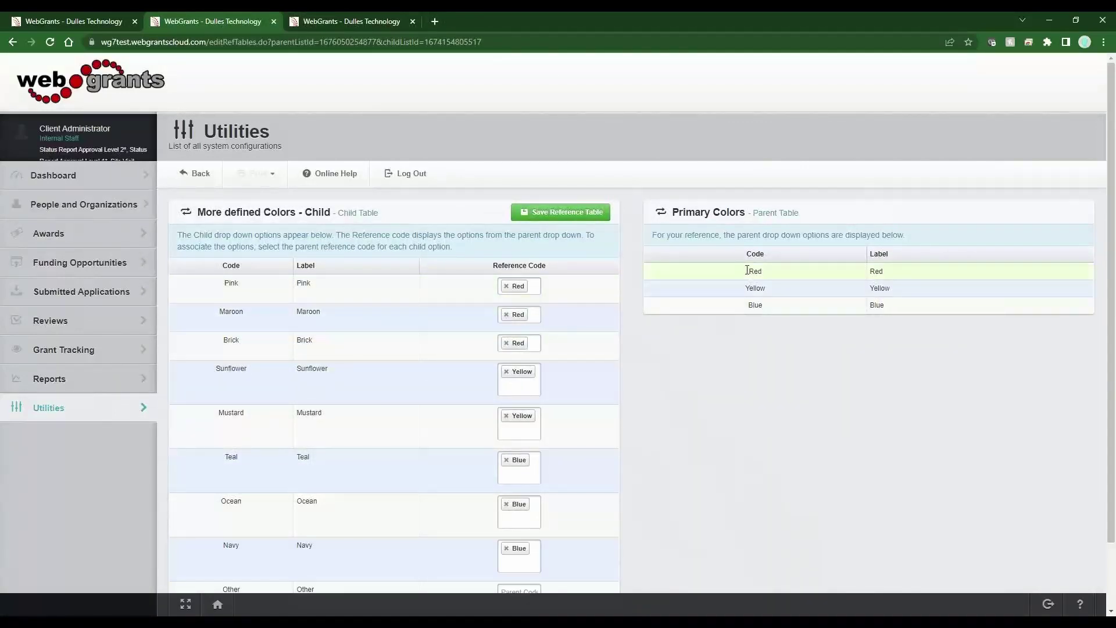
drag(747, 271, 775, 307)
click(773, 435)
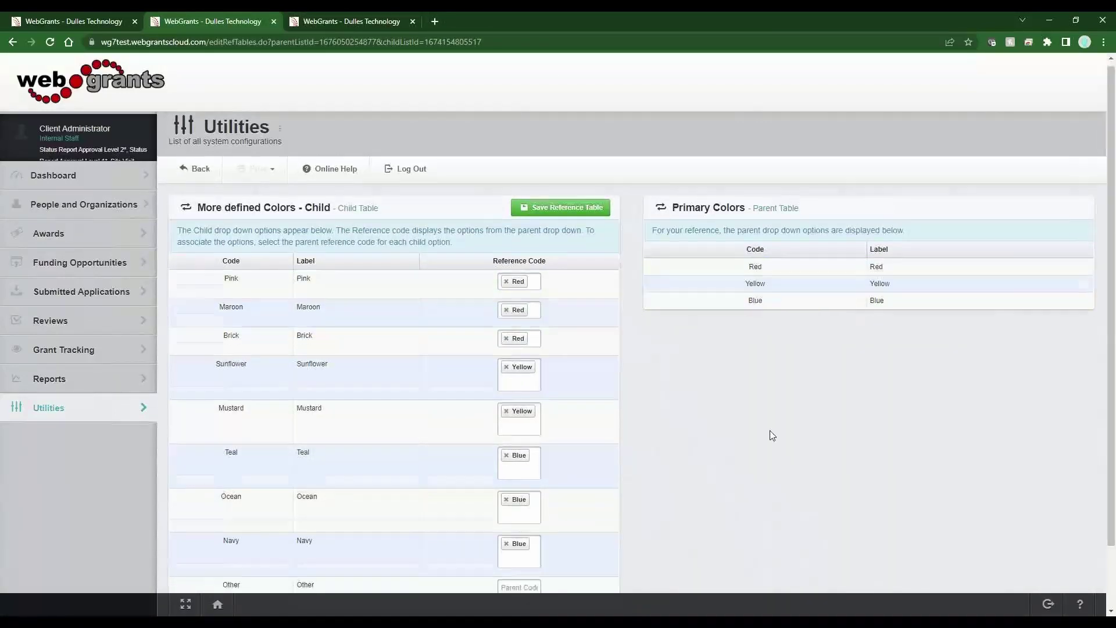
Associate the Other child option with the Red, Yellow and Blue reference codes and save the reference table.
scroll(581, 494, down, 1)
click(521, 518)
click(525, 552)
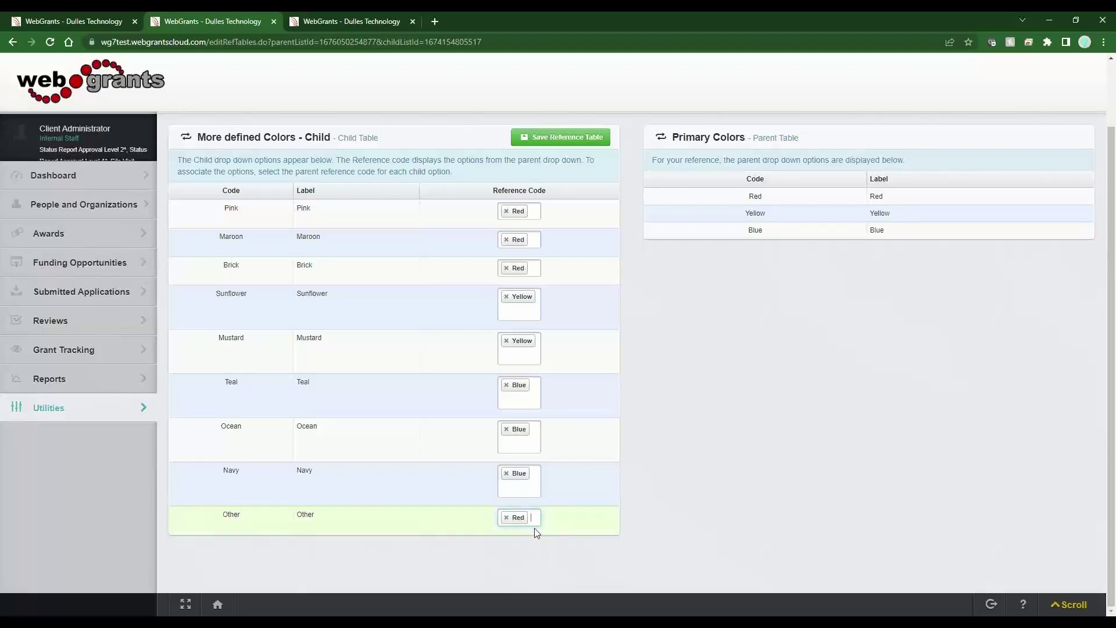
click(536, 530)
click(524, 568)
click(531, 554)
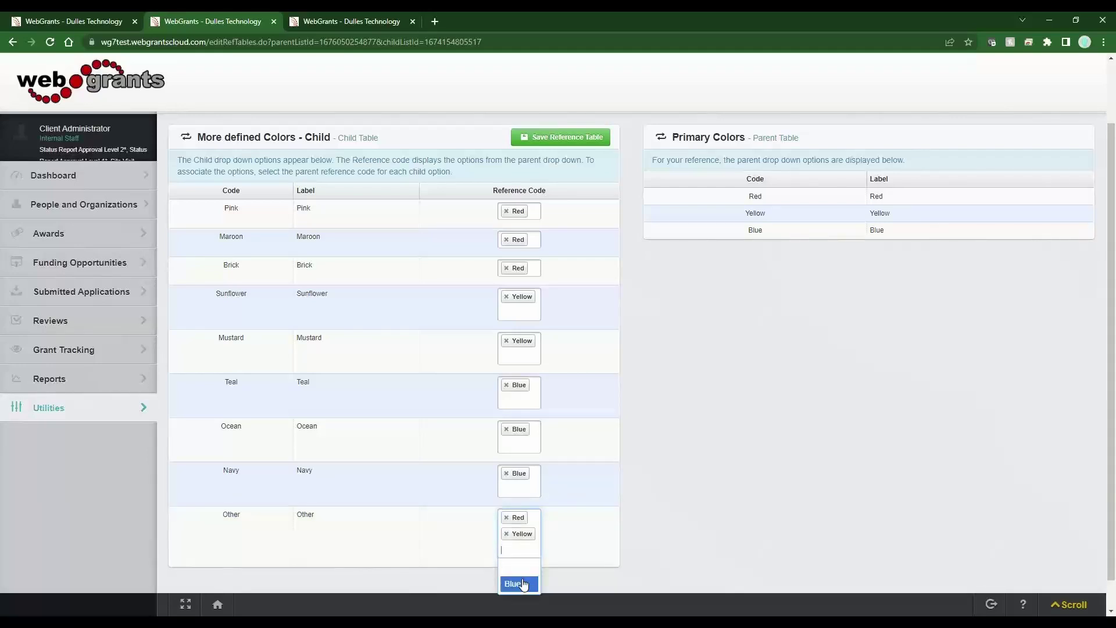
click(523, 587)
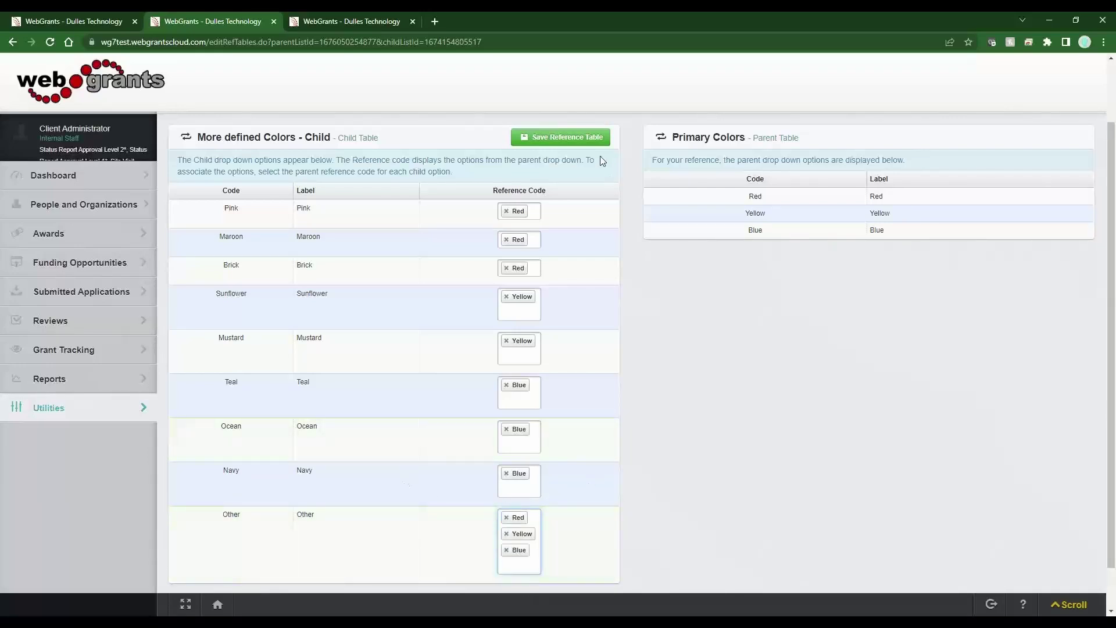
click(561, 138)
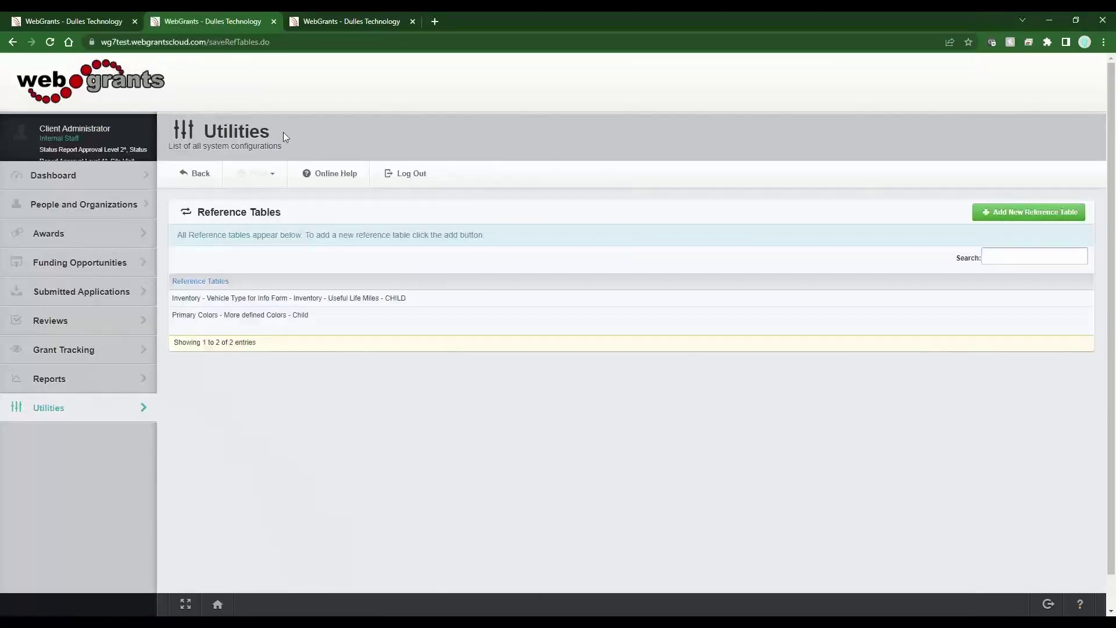
Return to the form and reload its preview to show the Single Value Example section.
click(84, 20)
scroll(319, 407, up, 5)
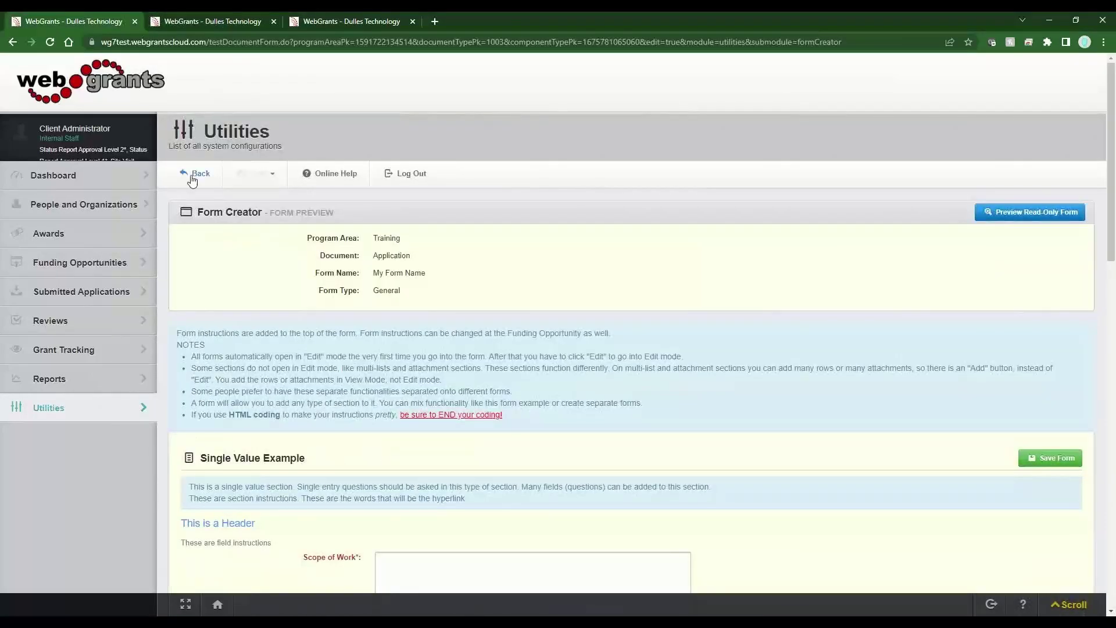
click(979, 221)
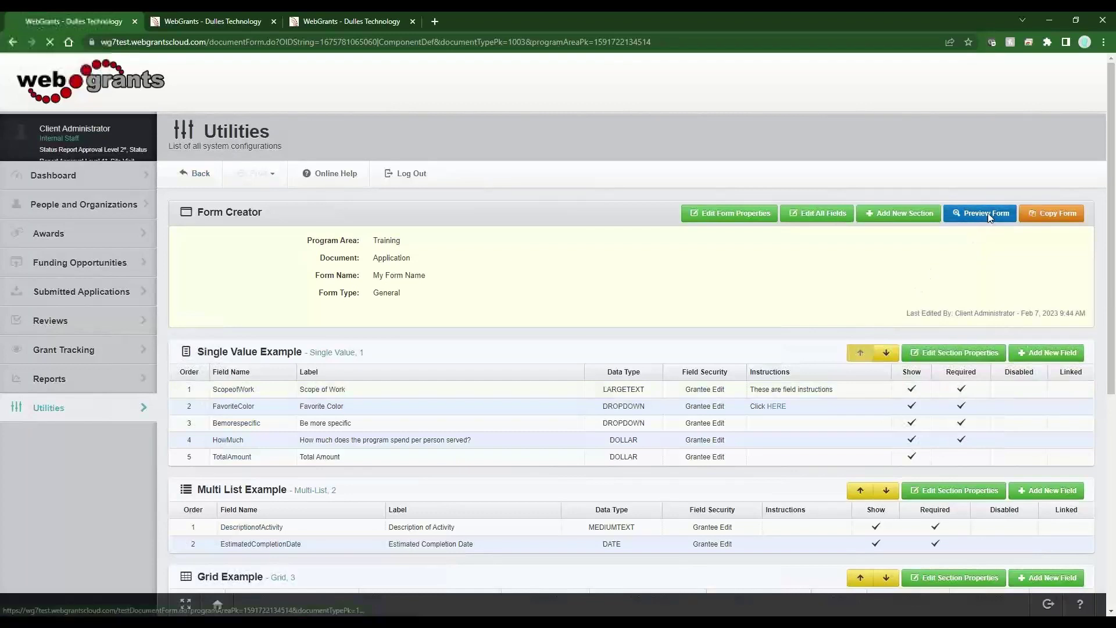
scroll(523, 469, down, 5)
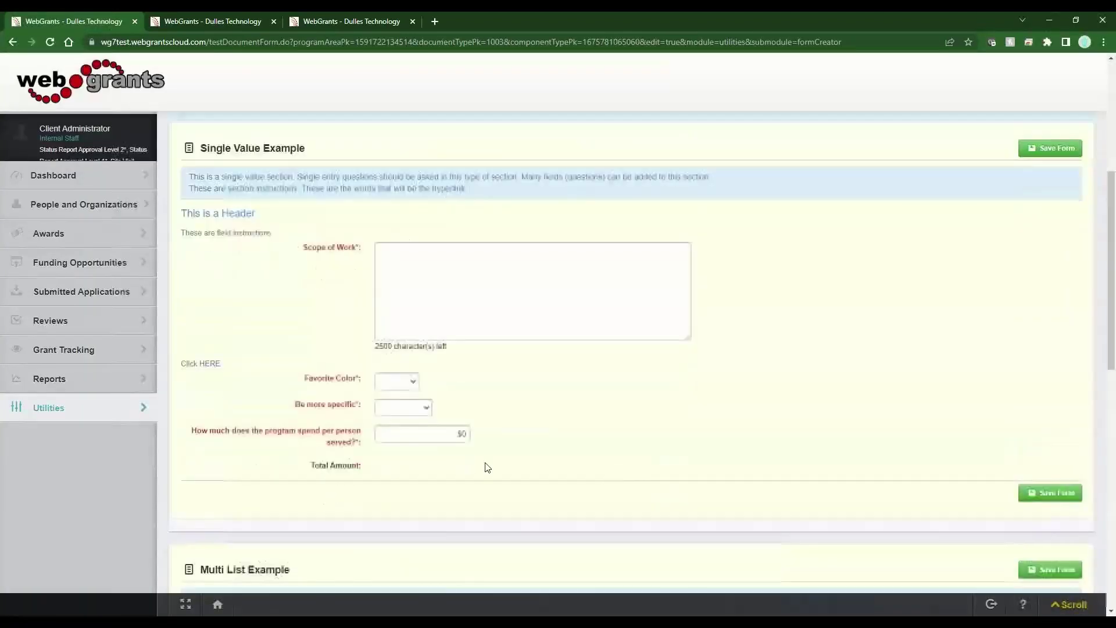
Check the Be more specific choices for each Favorite Color: Red, Yellow and Blue.
click(397, 382)
click(395, 402)
click(404, 409)
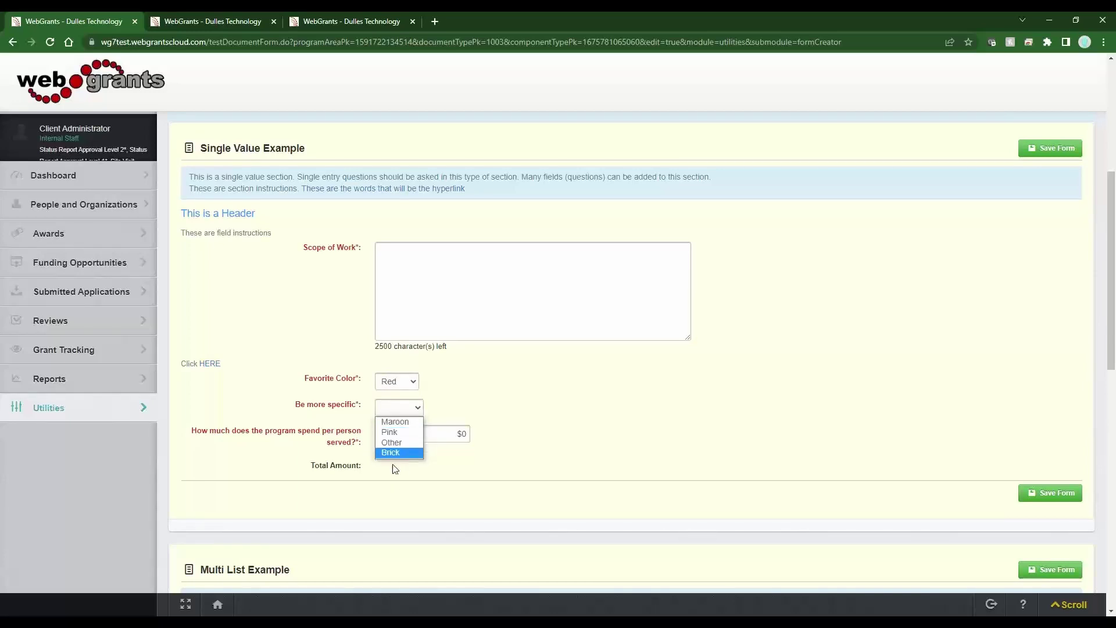
click(411, 411)
click(407, 382)
click(401, 419)
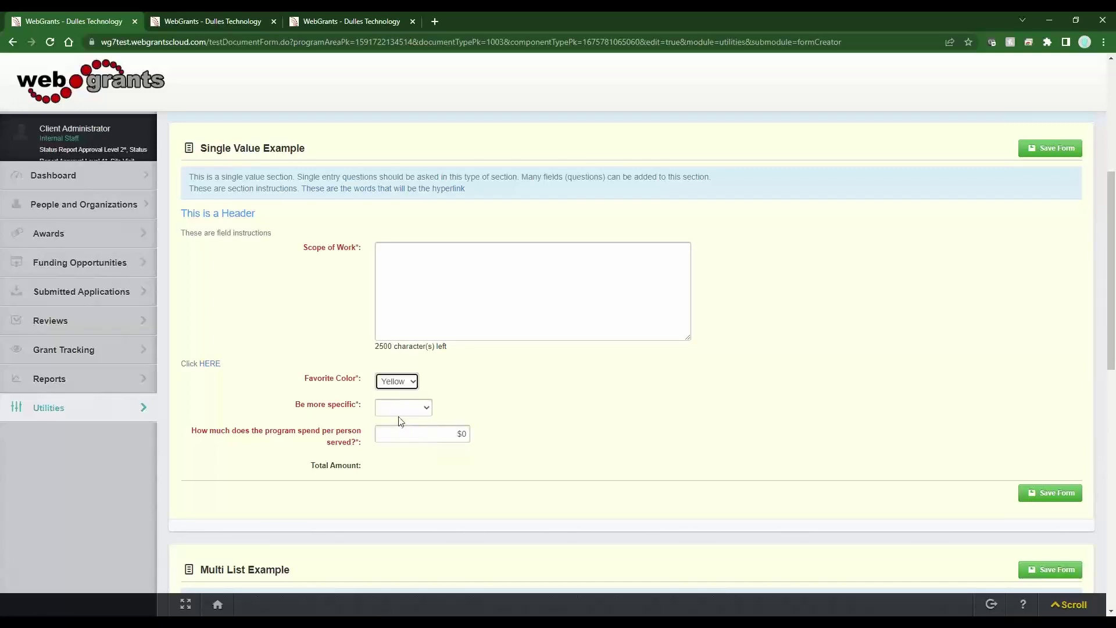
click(403, 409)
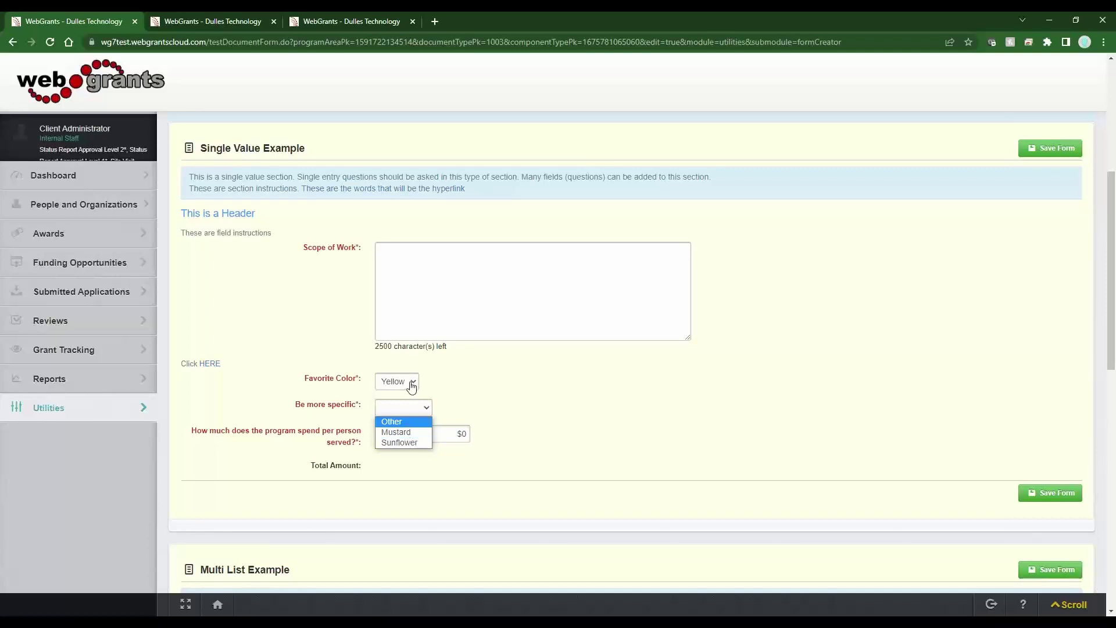
click(412, 386)
click(397, 426)
click(405, 413)
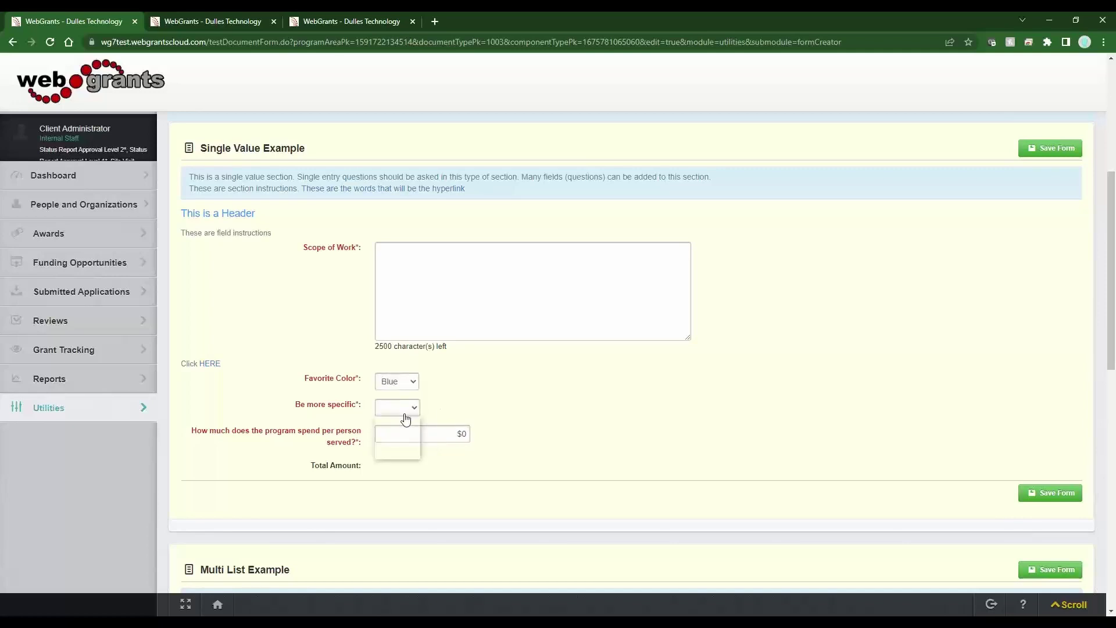
click(402, 422)
Add a field to the Single Value Example section labeled "If other, please describe" with database field name OtherDescription.
scroll(411, 437, up, 5)
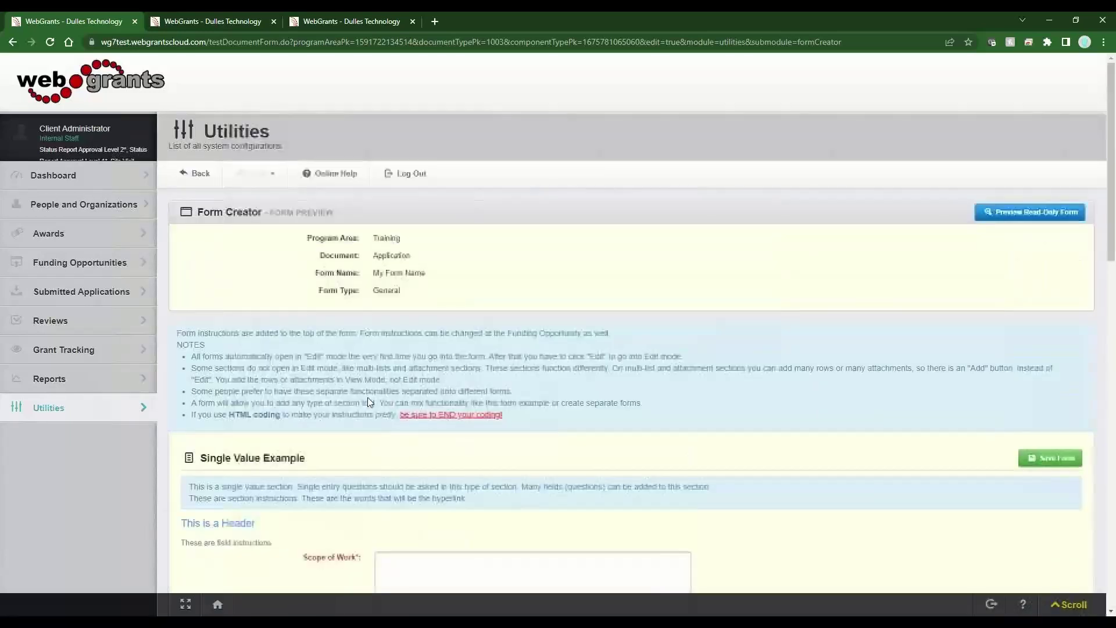
click(212, 182)
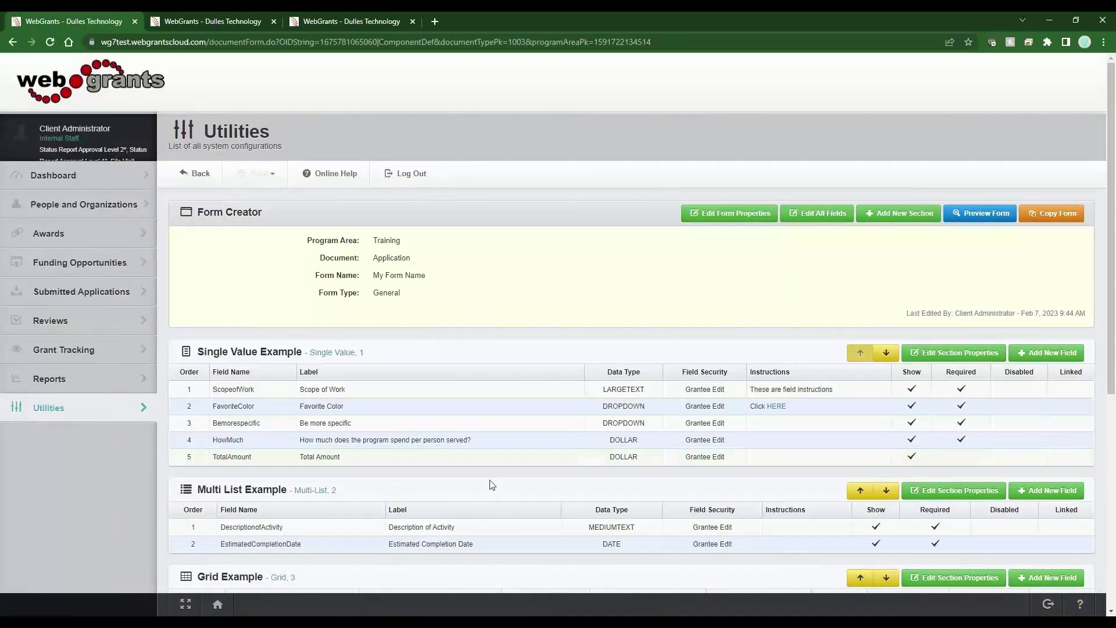
click(1051, 355)
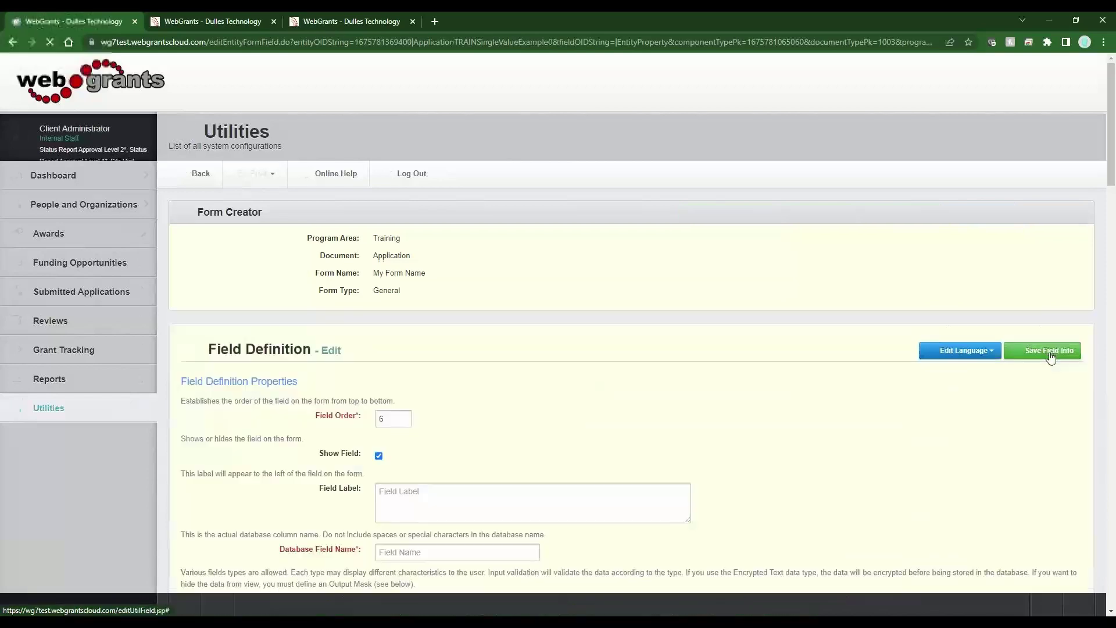
click(424, 506)
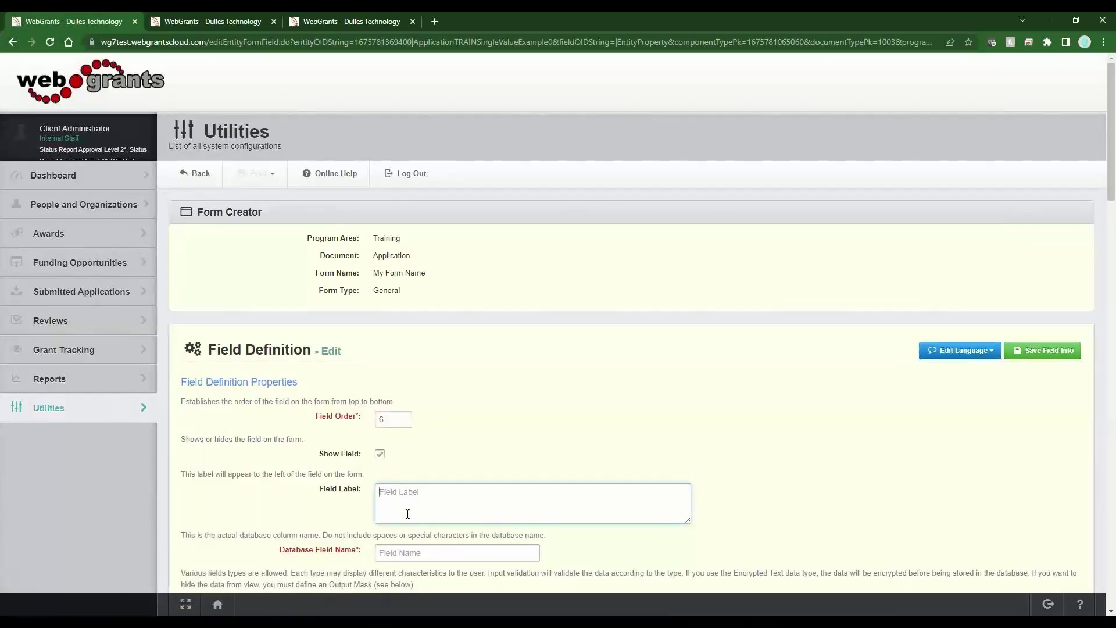
text(If other, please describe)
key(Tab)
text(Ot)
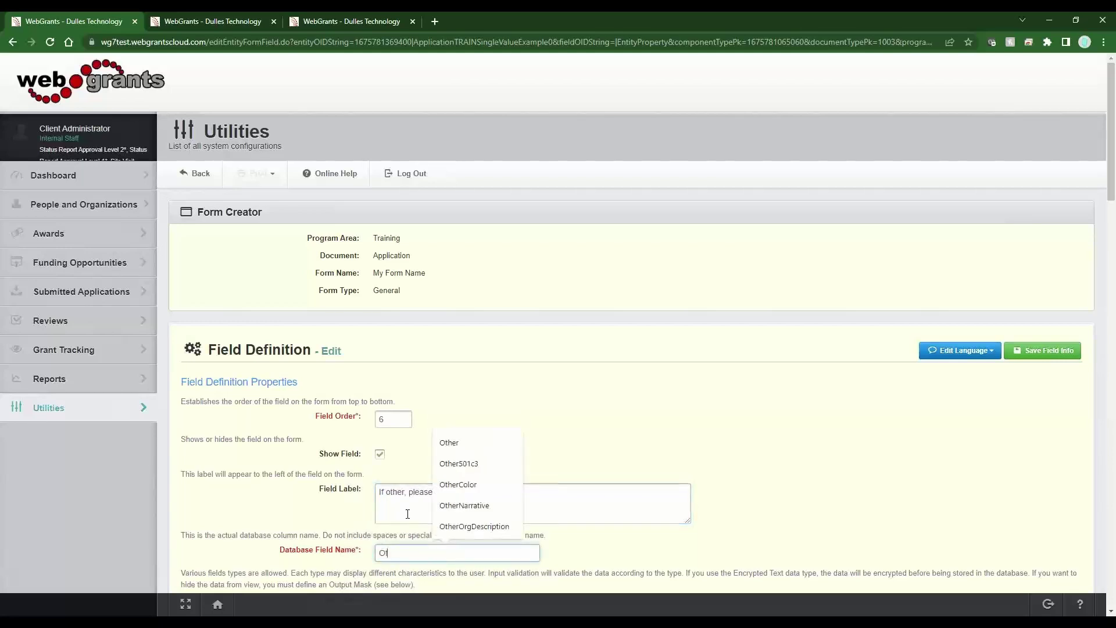
text(herDescri)
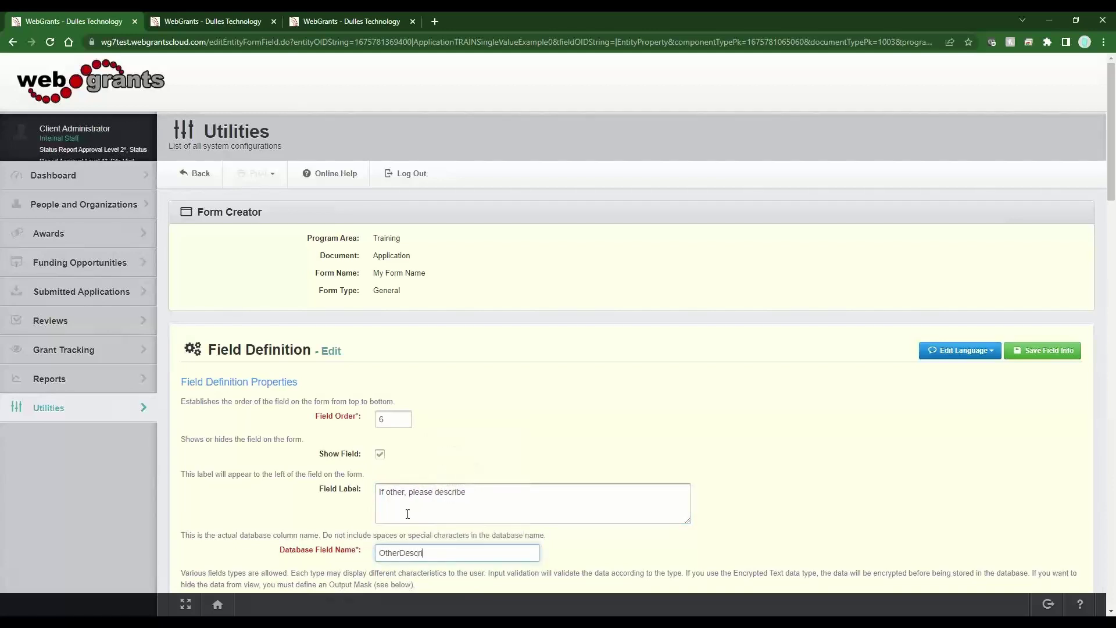
text(ption)
Keep the OtherDescription field as a non-required Text Box and save the field definition.
scroll(440, 509, down, 3)
click(403, 446)
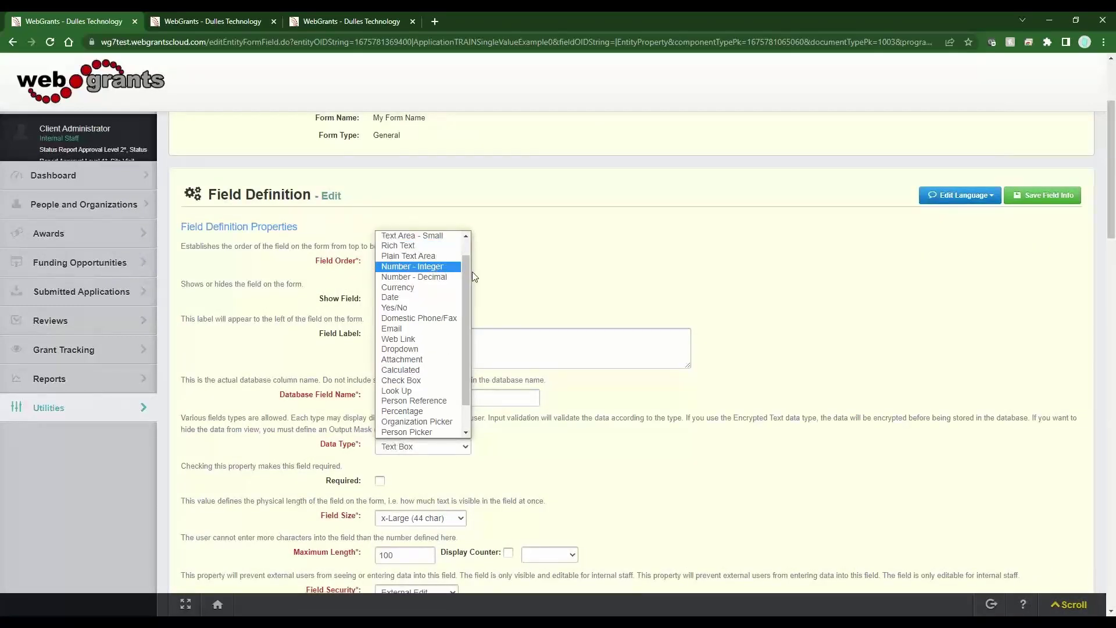
scroll(466, 284, up, 3)
click(442, 236)
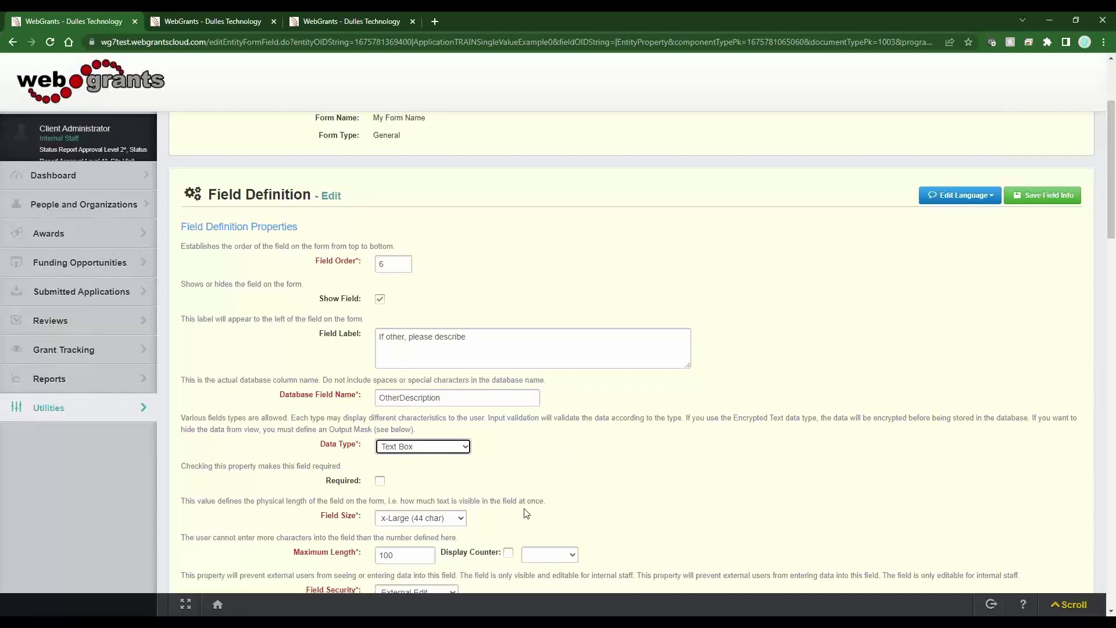
double_click(339, 481)
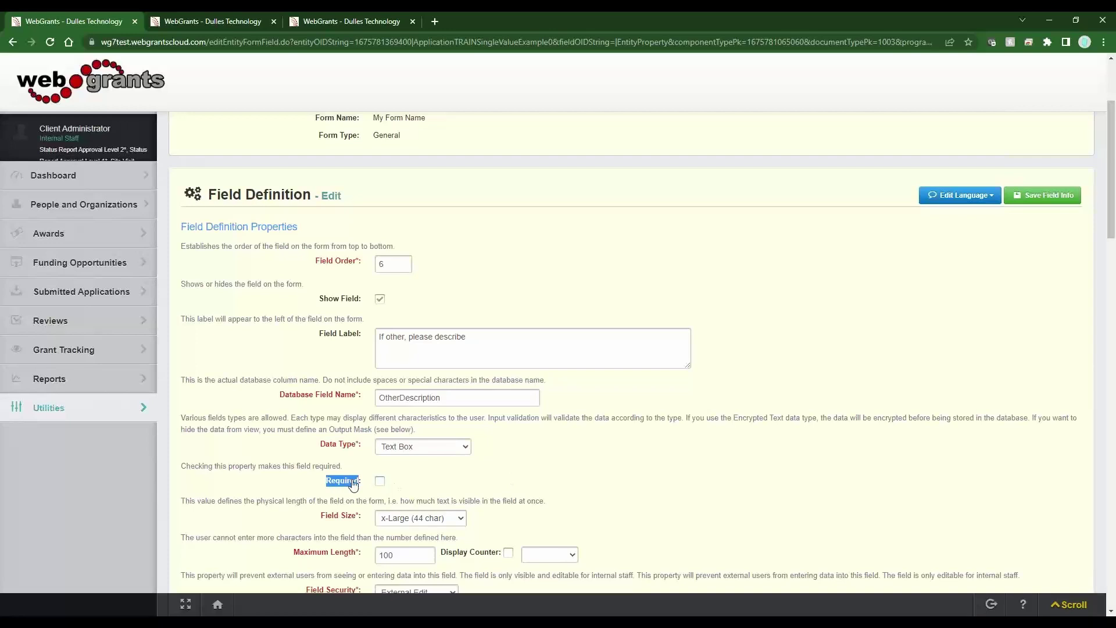
click(380, 482)
click(381, 483)
click(422, 494)
click(1035, 205)
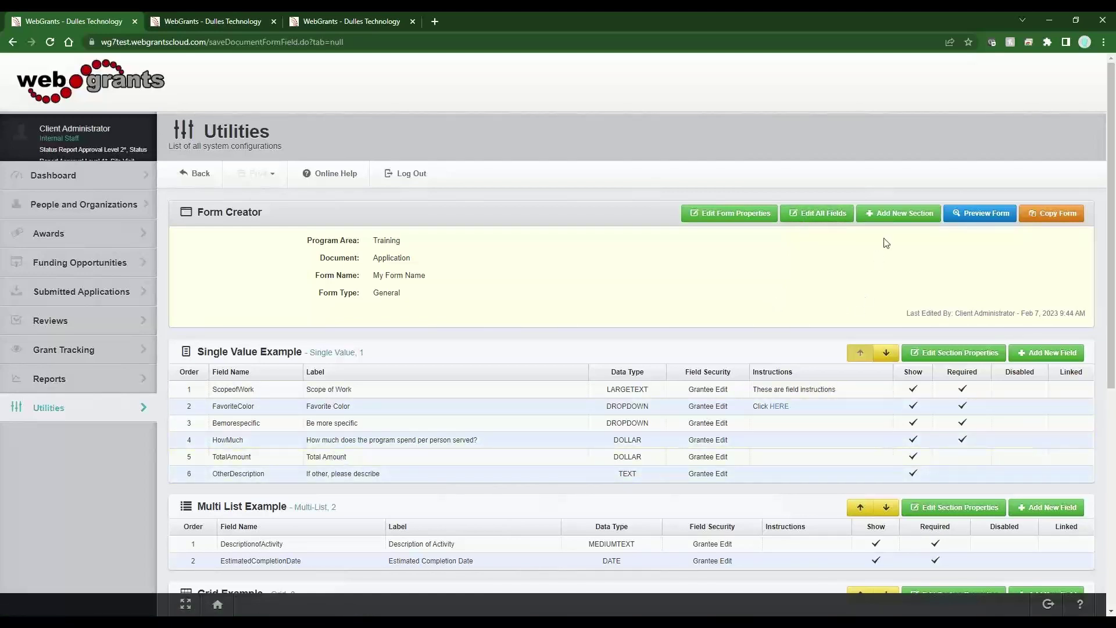
Reorder the Single Value Example fields to HowMuch 2, TotalAmount 3, FavoriteColor 4 and Bemorespecific 5, and save them.
click(817, 214)
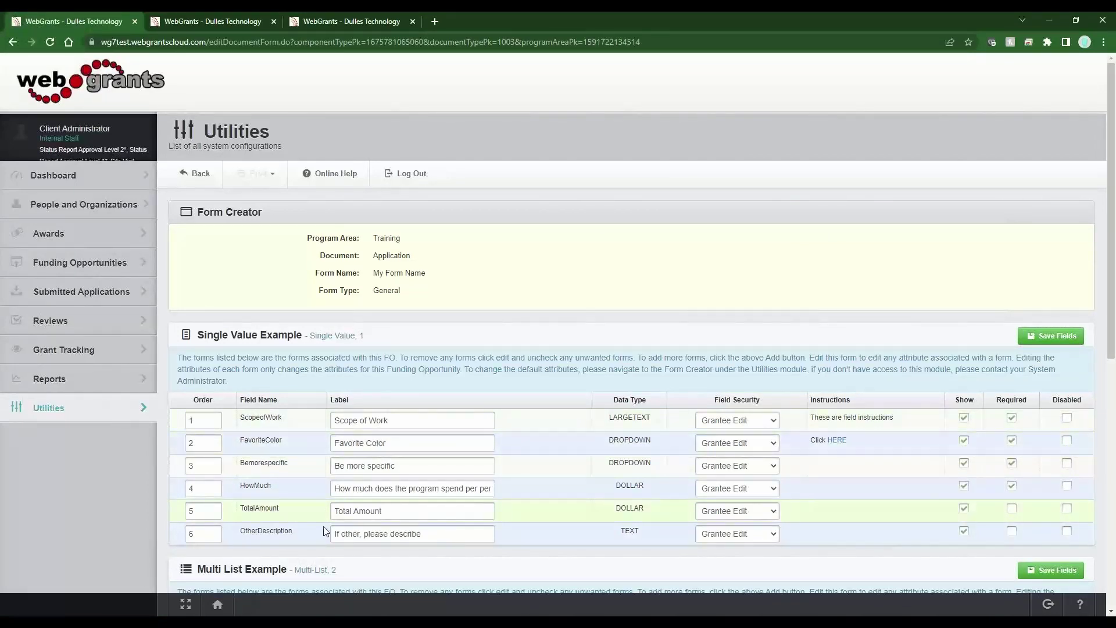
double_click(199, 488)
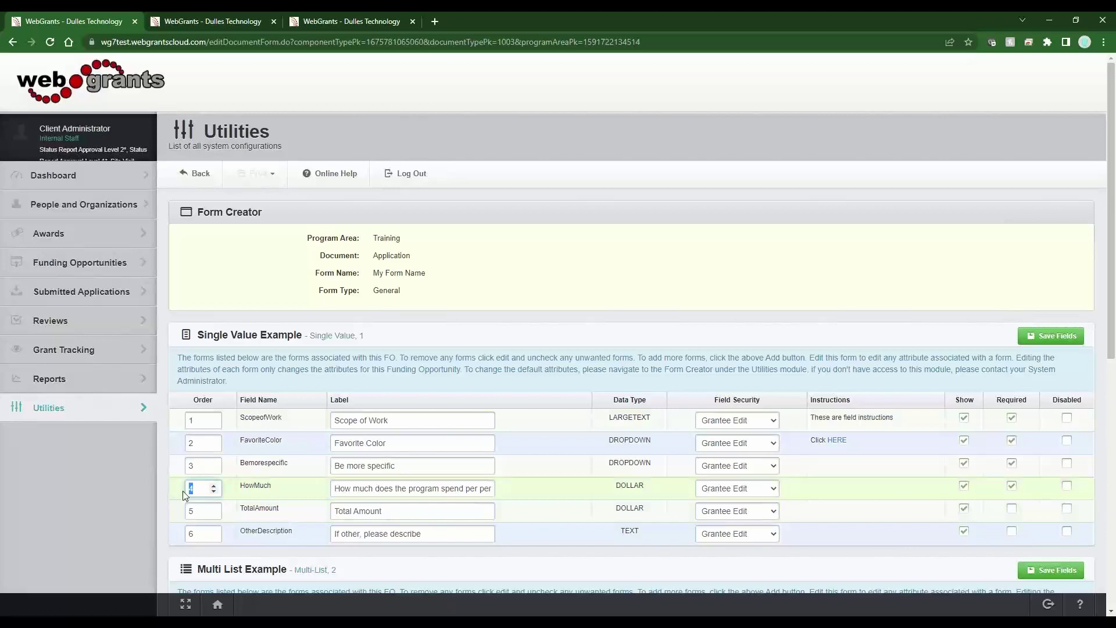
text(2)
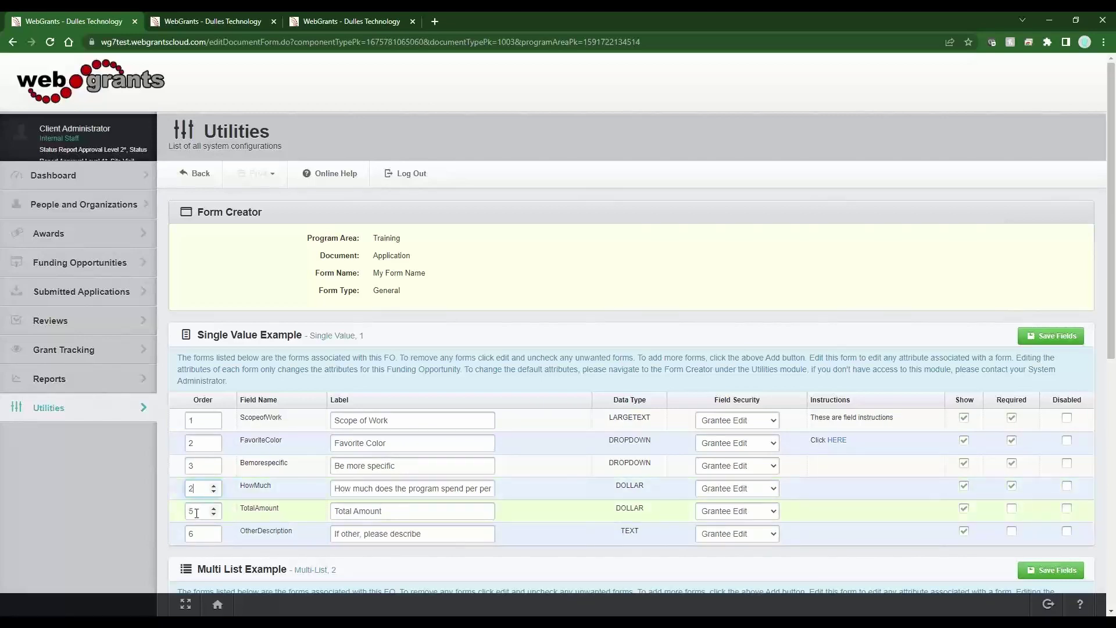
double_click(191, 513)
text(3)
click(202, 445)
double_click(187, 444)
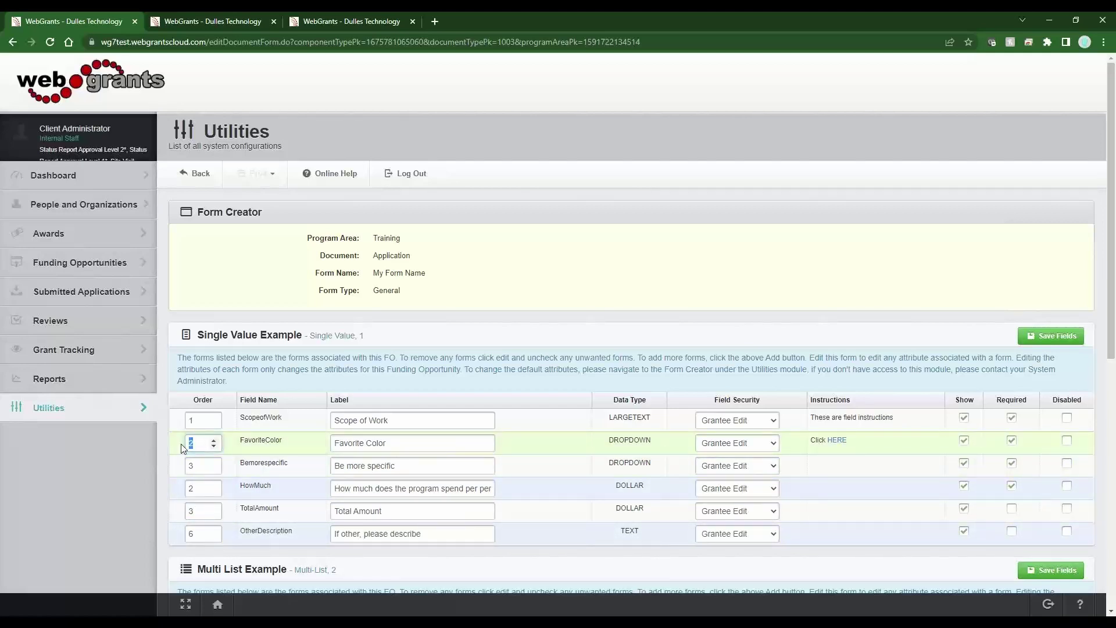
text(4)
click(195, 463)
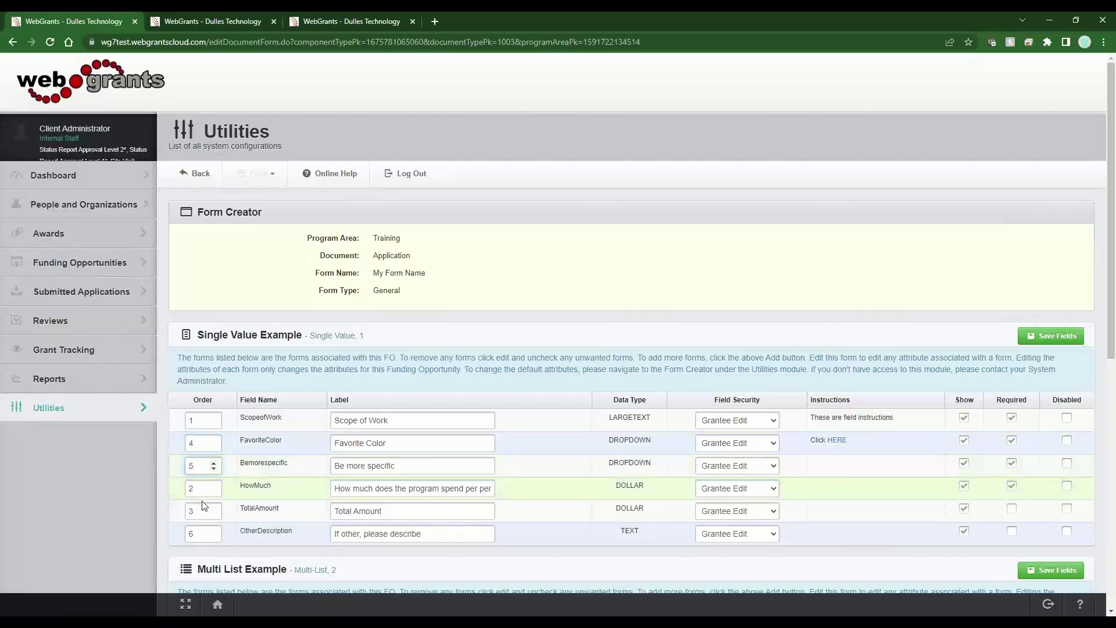
click(1057, 337)
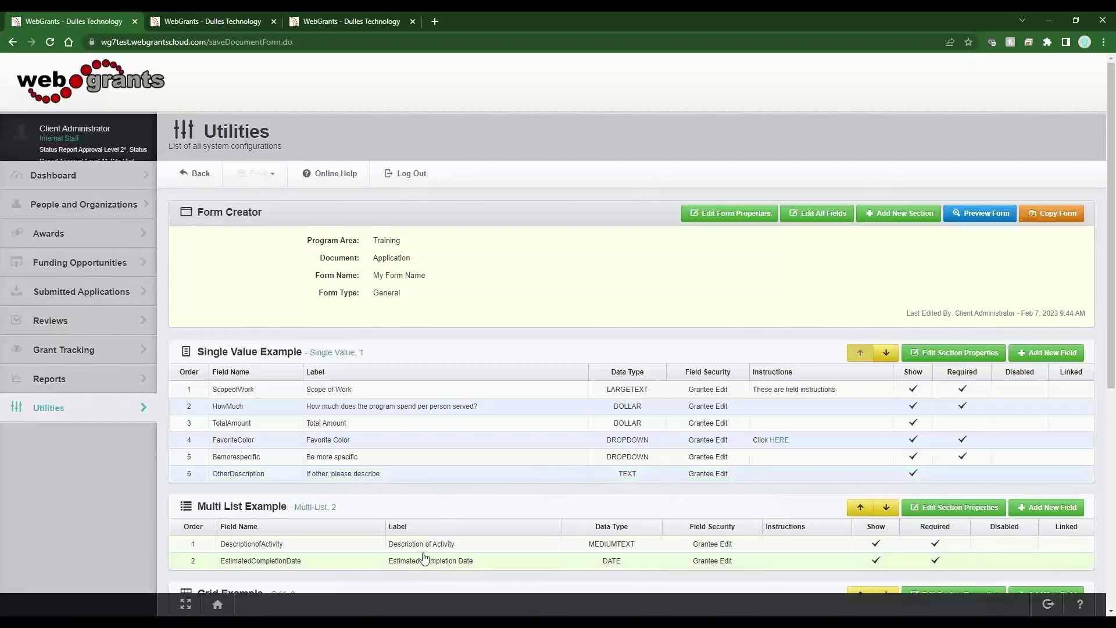
Preview the form to check the field order in the Single Value Example section, and return to the form definition.
click(983, 213)
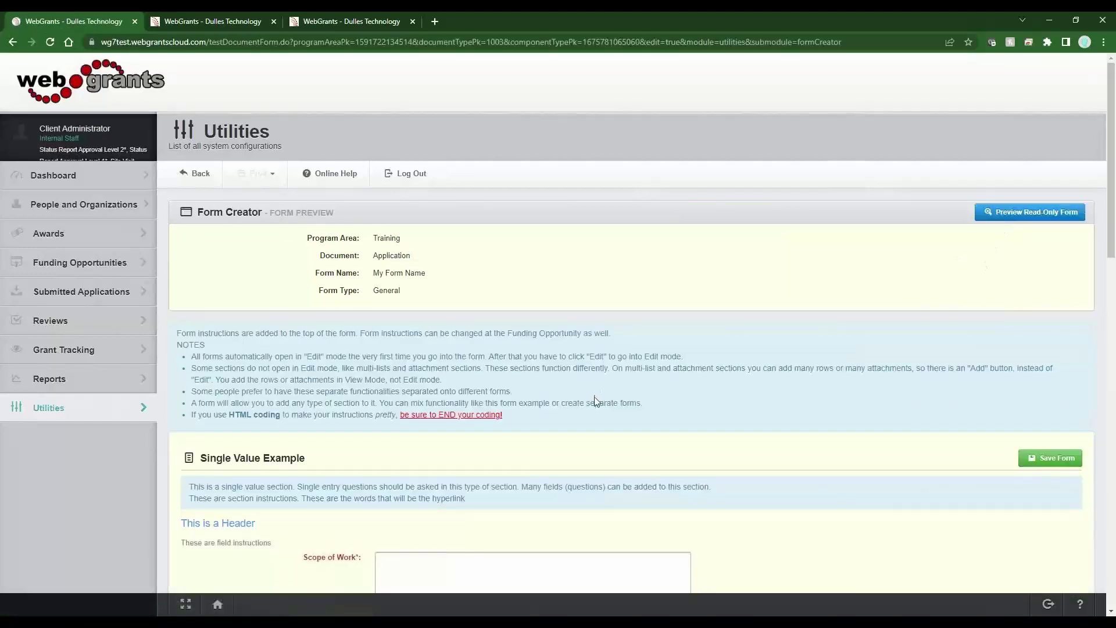
scroll(598, 395, down, 8)
drag(363, 335, 272, 336)
click(314, 342)
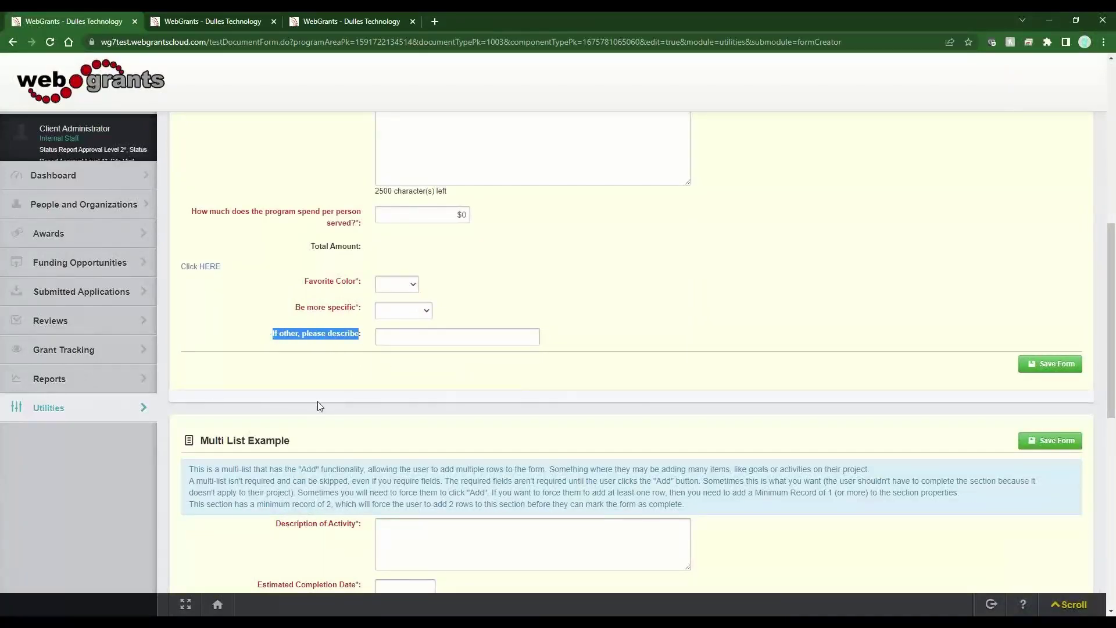
scroll(368, 356, up, 3)
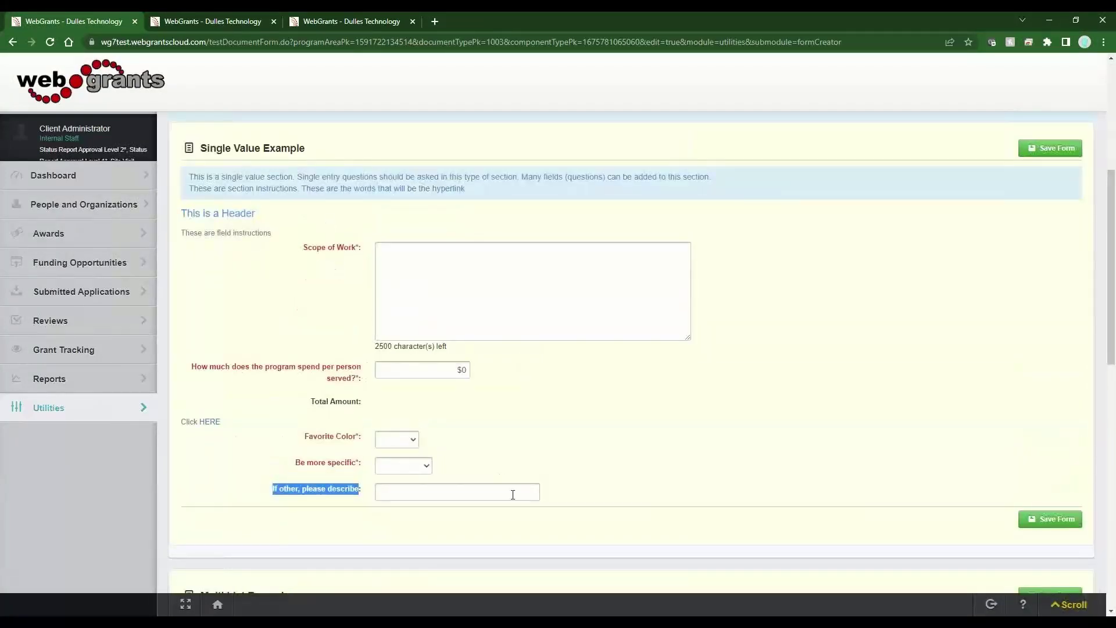
scroll(481, 528, down, 3)
scroll(482, 528, down, 3)
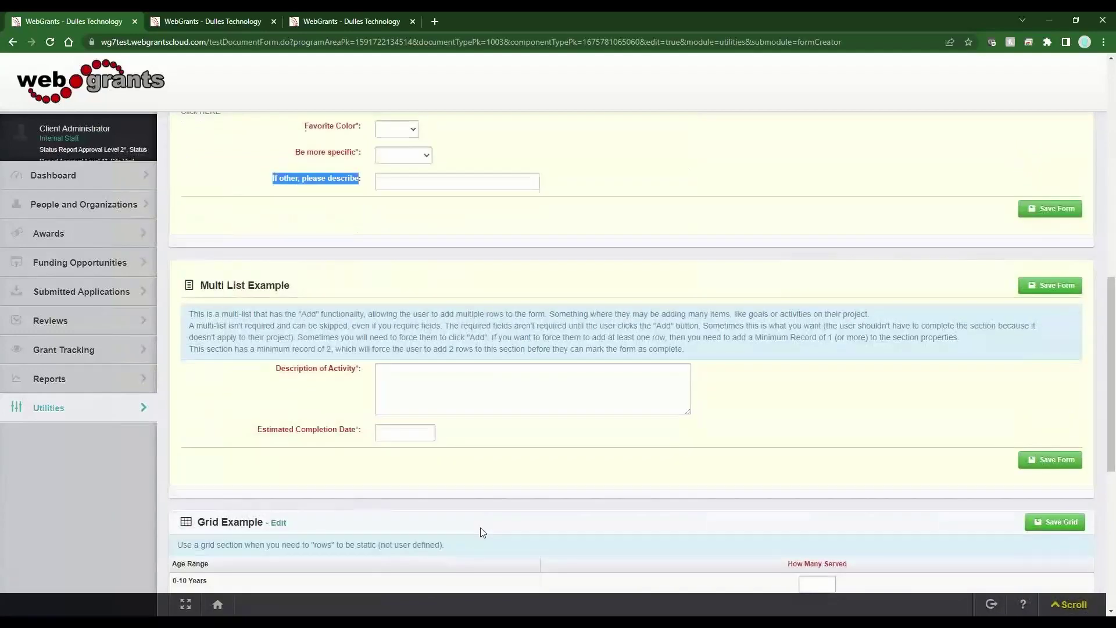
scroll(481, 529, up, 10)
click(203, 180)
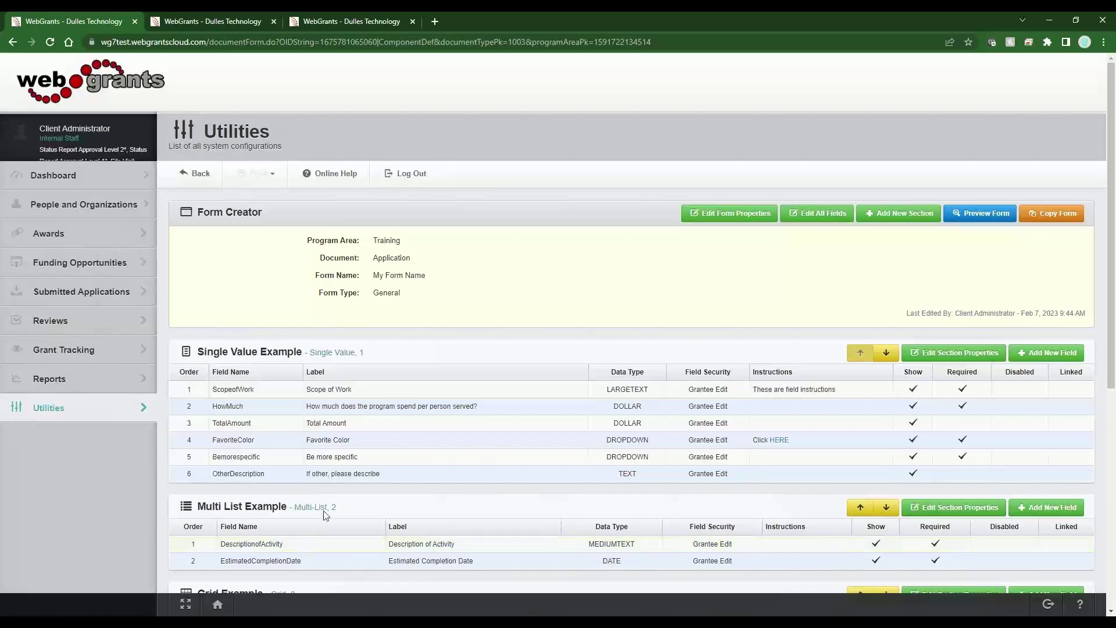
Copy the database field name from the Be more specific field's definition and return to the form.
drag(255, 442, 283, 468)
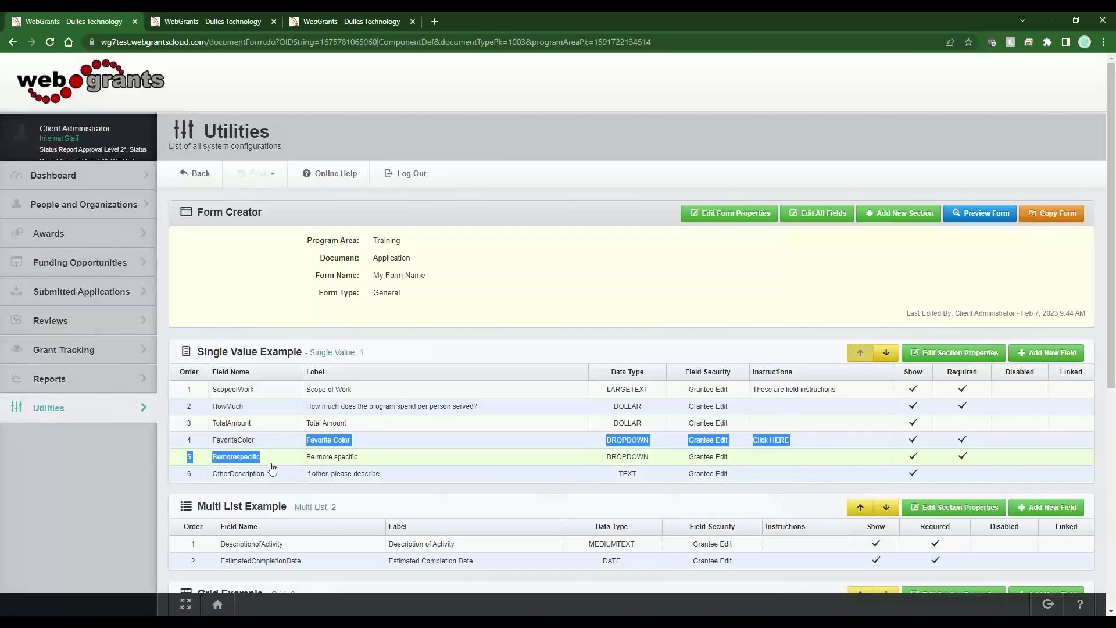
click(270, 462)
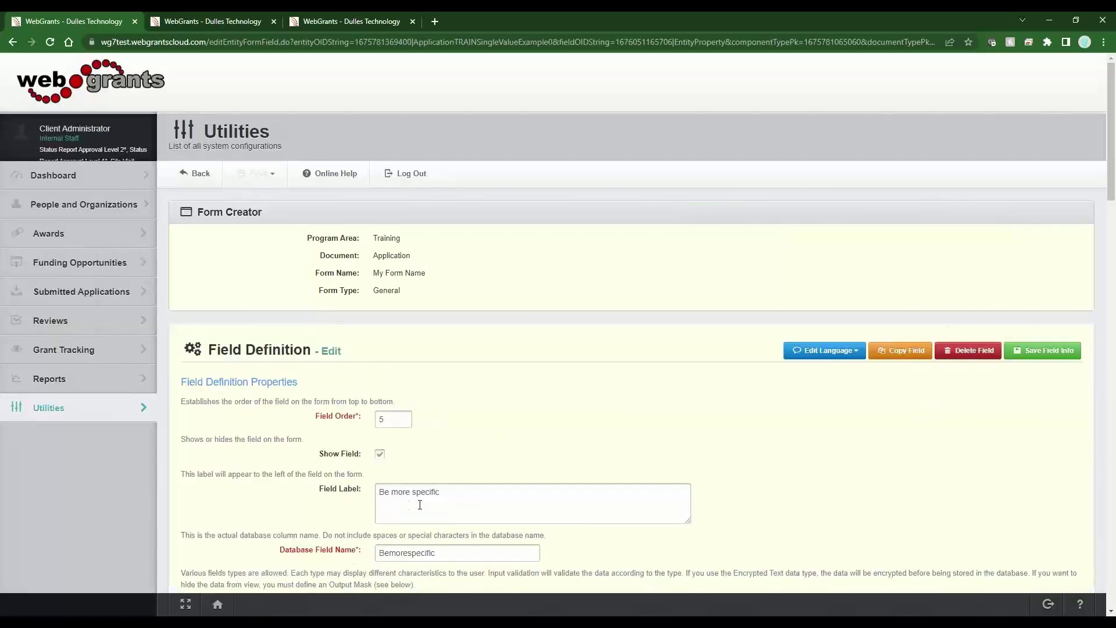
scroll(450, 542, down, 3)
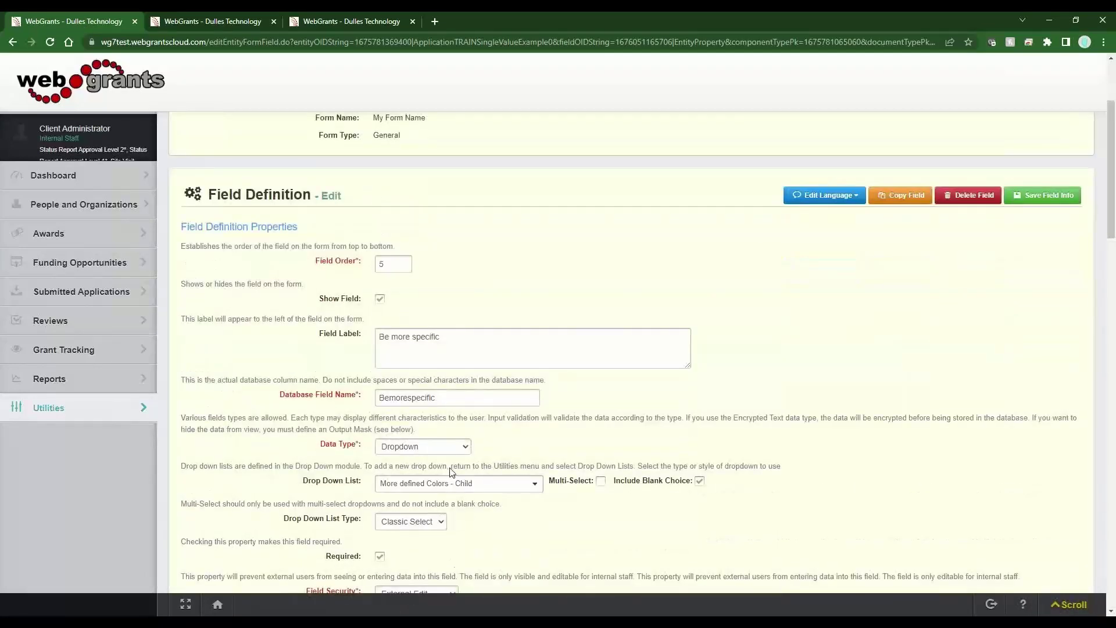
double_click(398, 397)
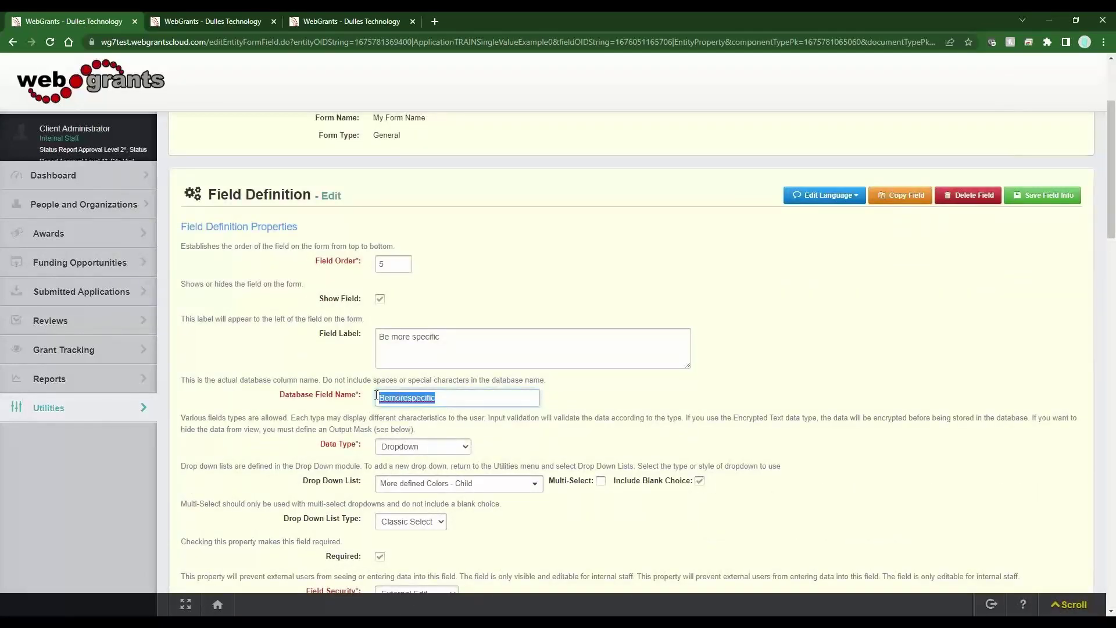
right_click(404, 400)
click(423, 470)
right_click(413, 404)
click(435, 472)
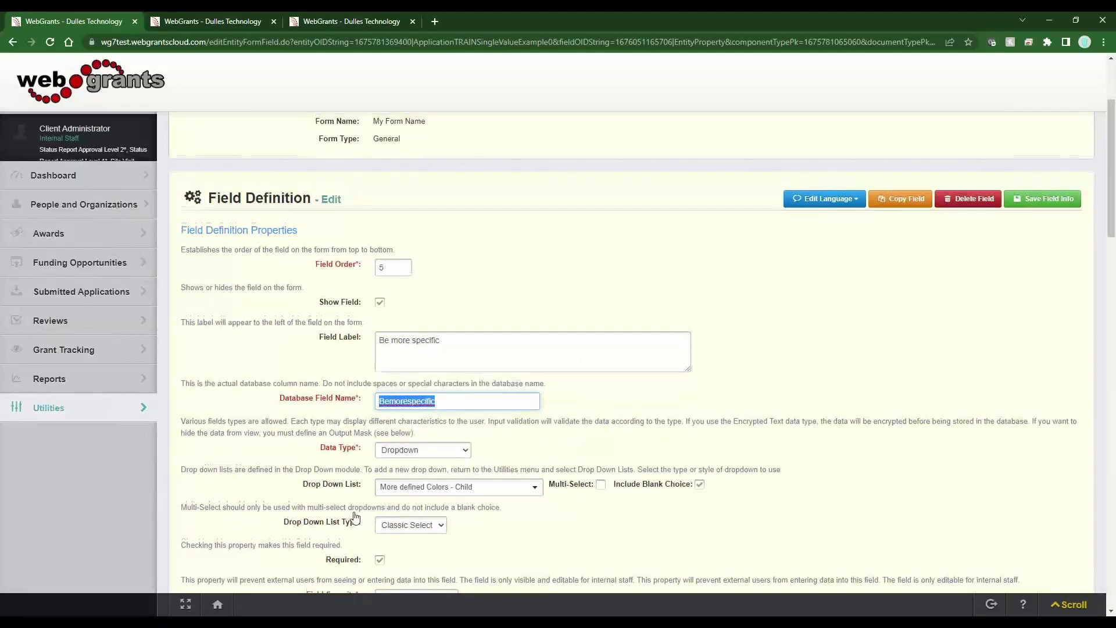
scroll(201, 191, up, 3)
click(188, 178)
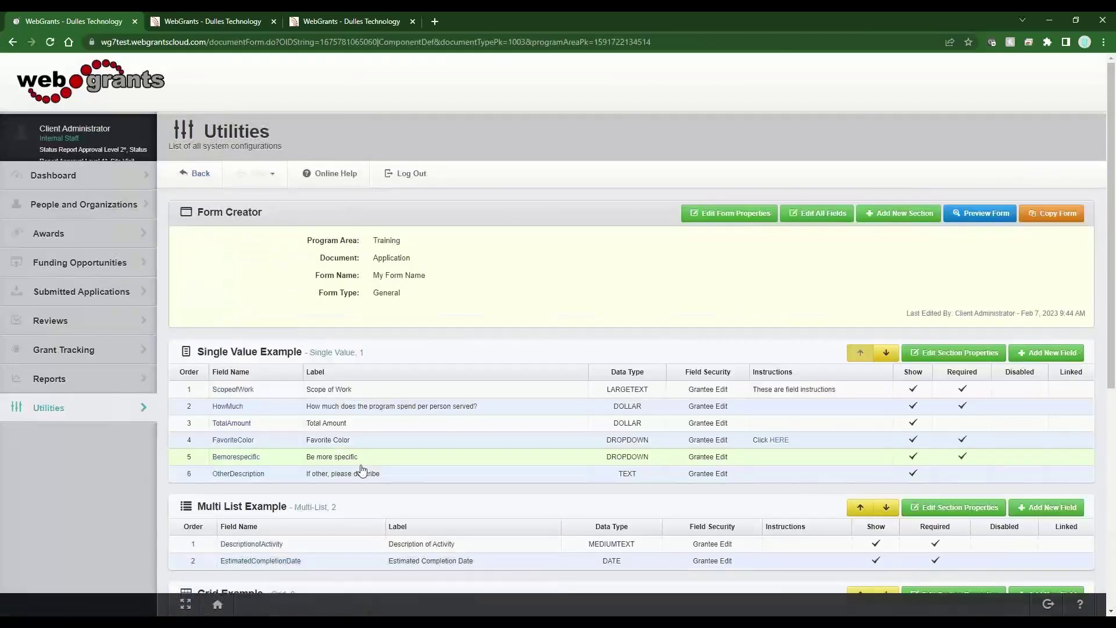
Begin the OtherDescription field's Conditional Show expression with [Bemorespecific]==, following the syntax example.
click(273, 478)
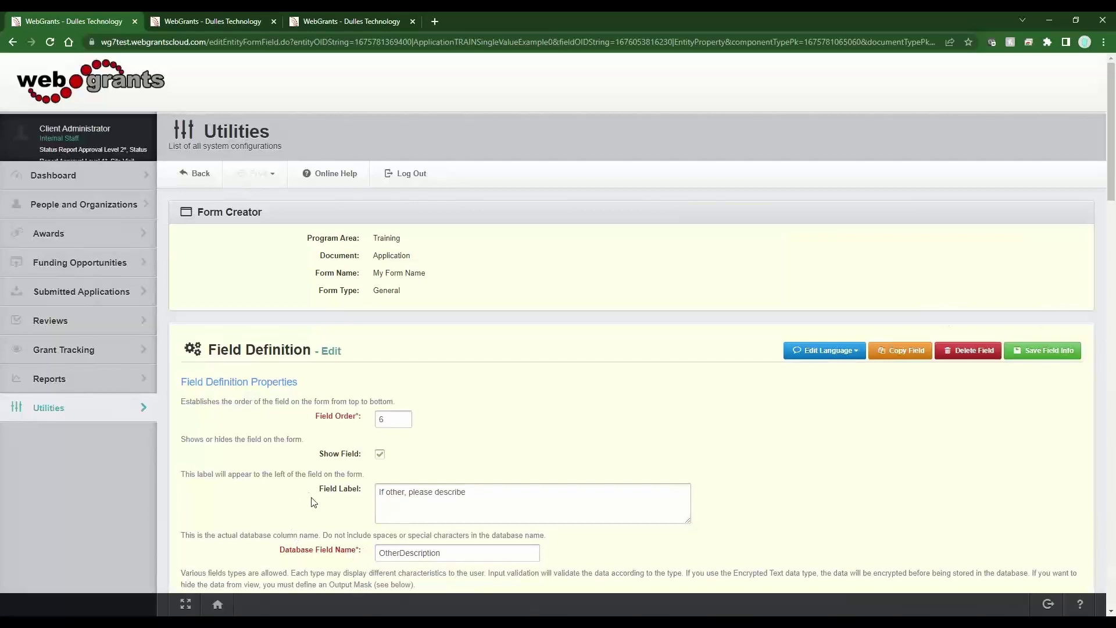
scroll(311, 498, down, 15)
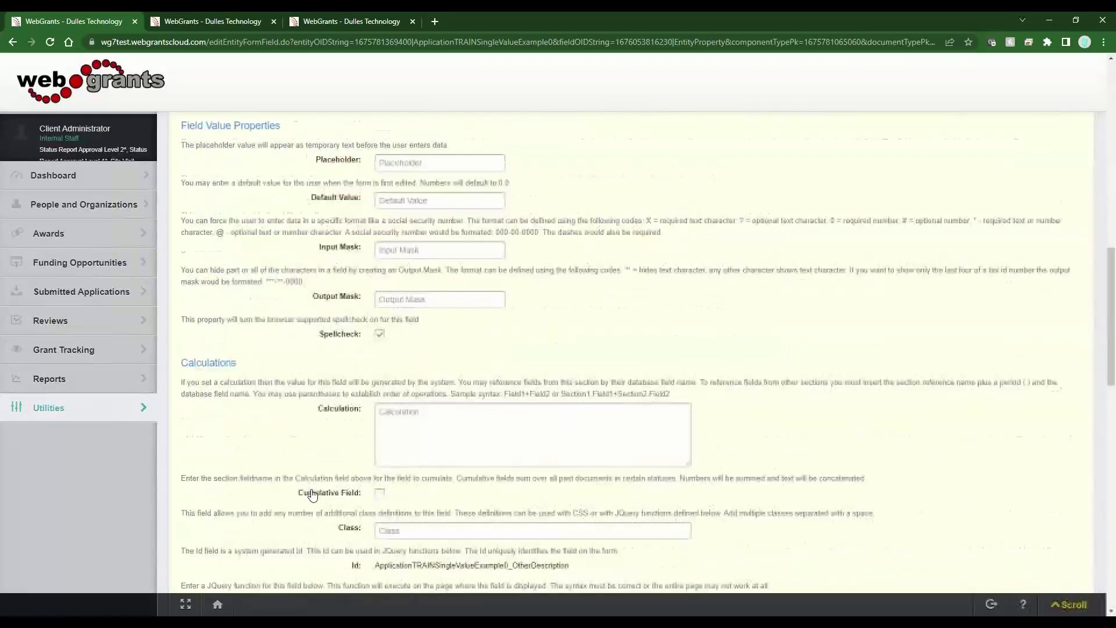
scroll(311, 494, down, 8)
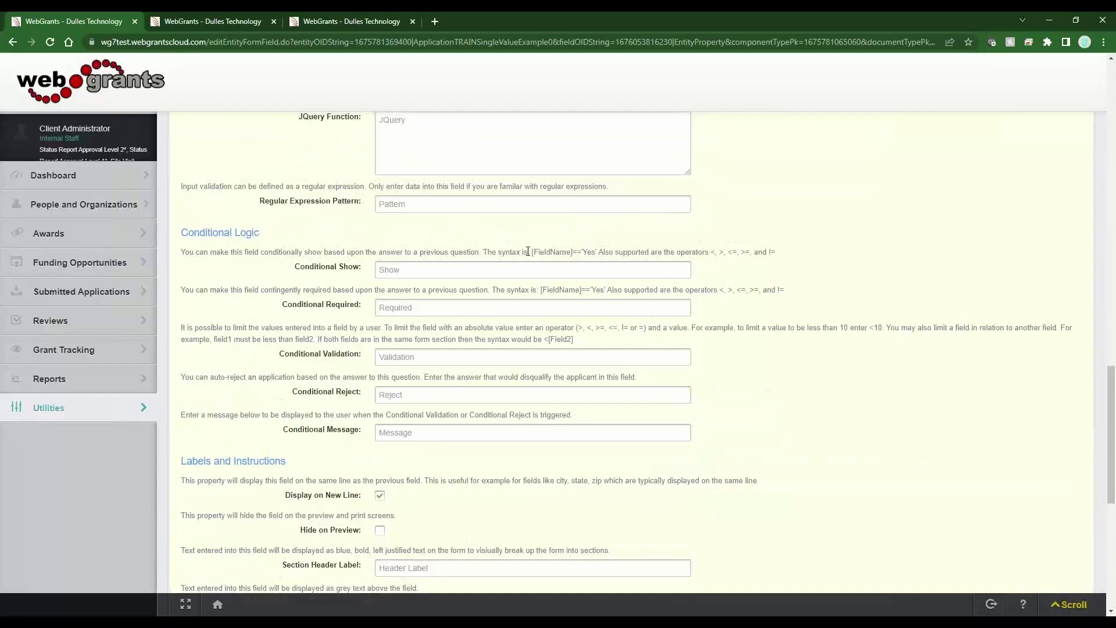
drag(532, 251, 596, 252)
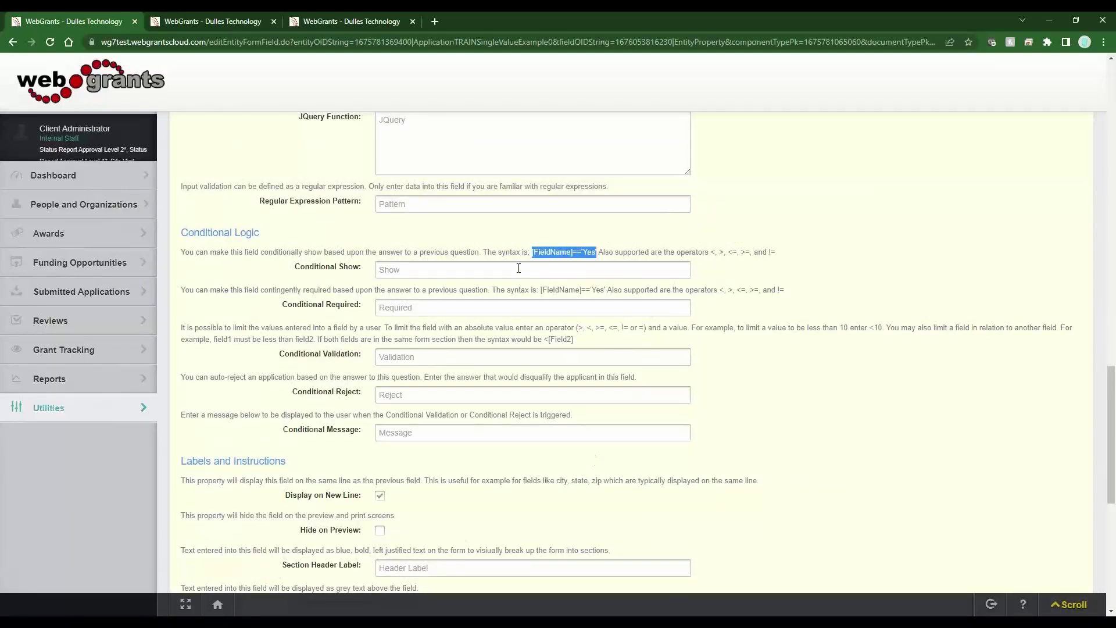
click(519, 268)
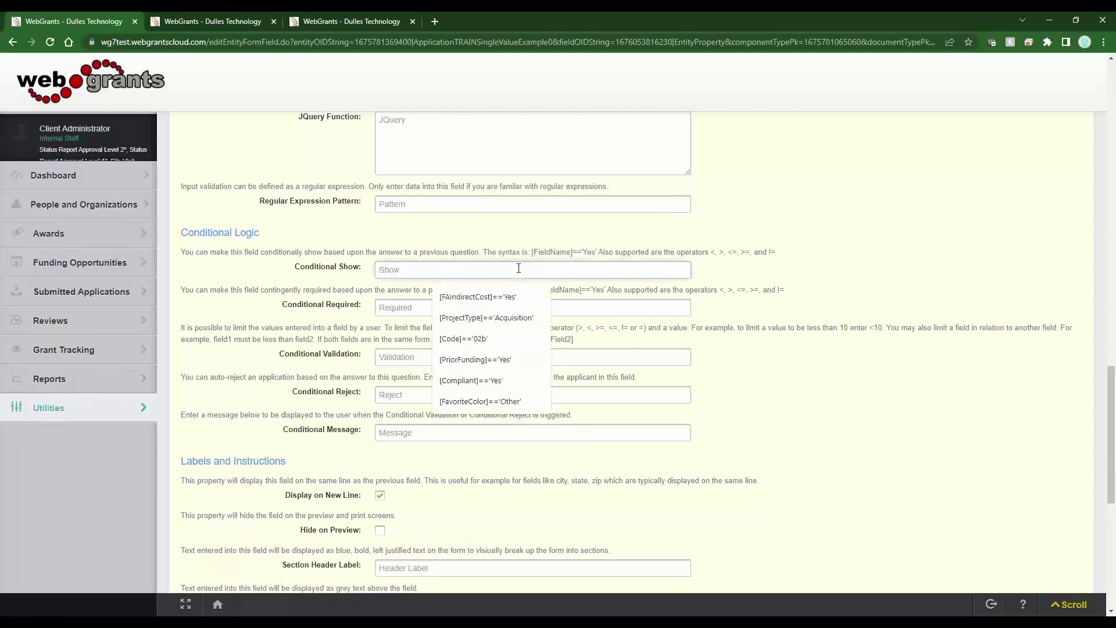
text([)
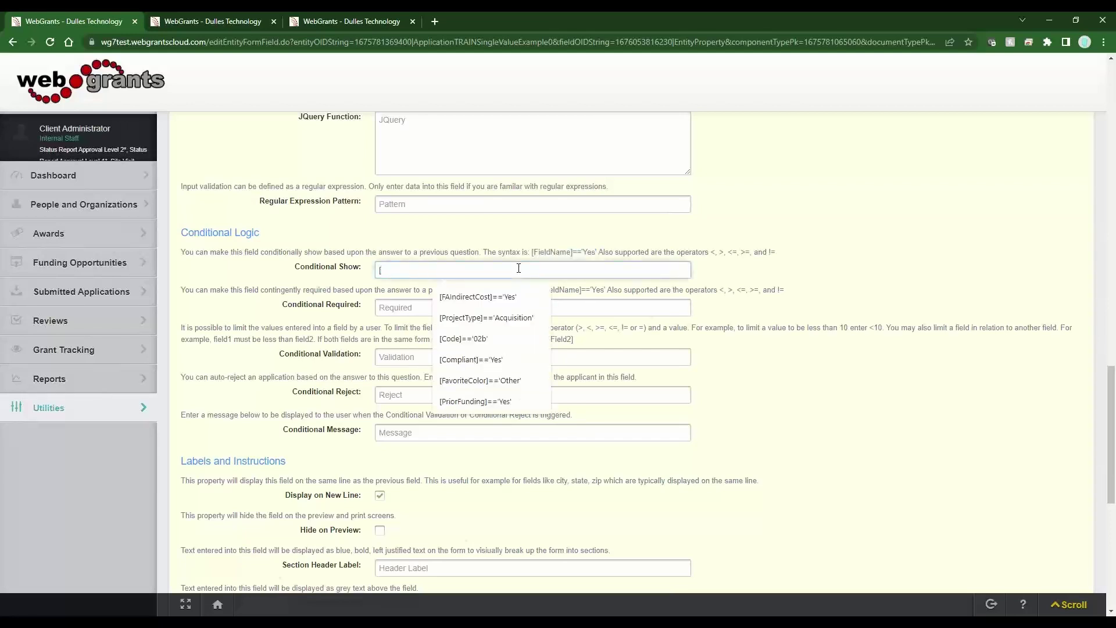
key(ctrl+v)
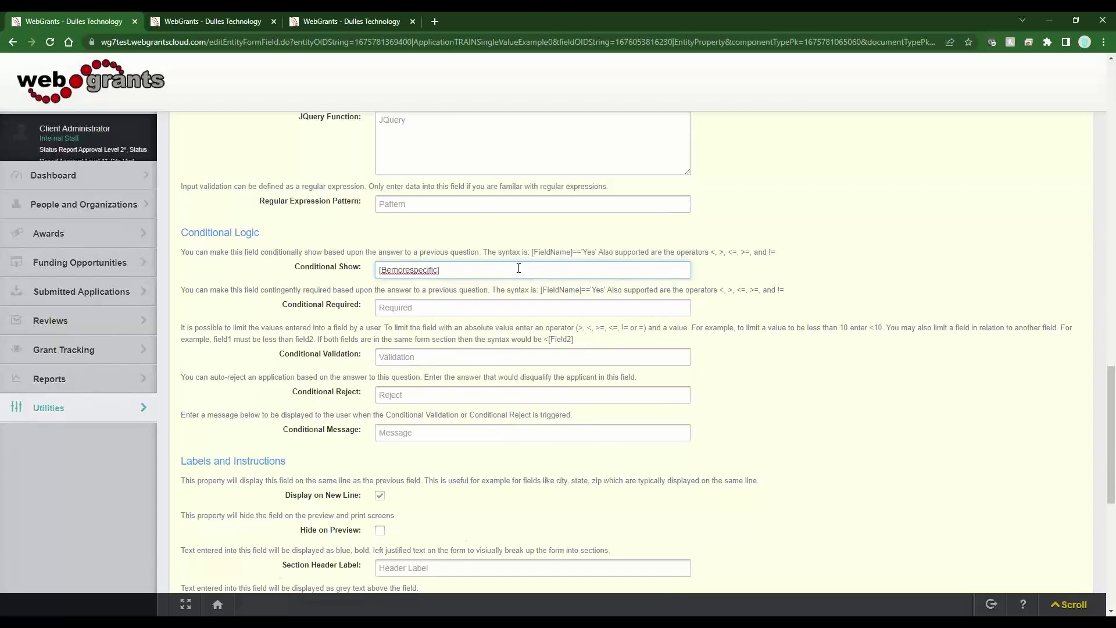
text(]==)
Copy the Other option's code from the More defined Colors - Child list and complete the Conditional Show expression as [Bemorespecific]=='Other'.
click(247, 20)
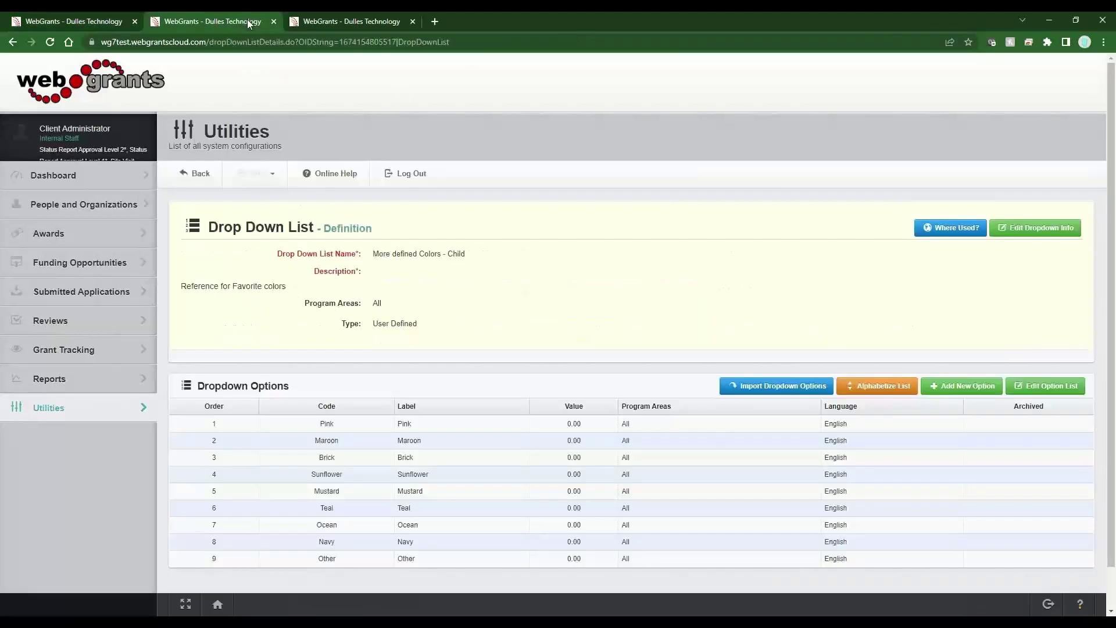
click(362, 559)
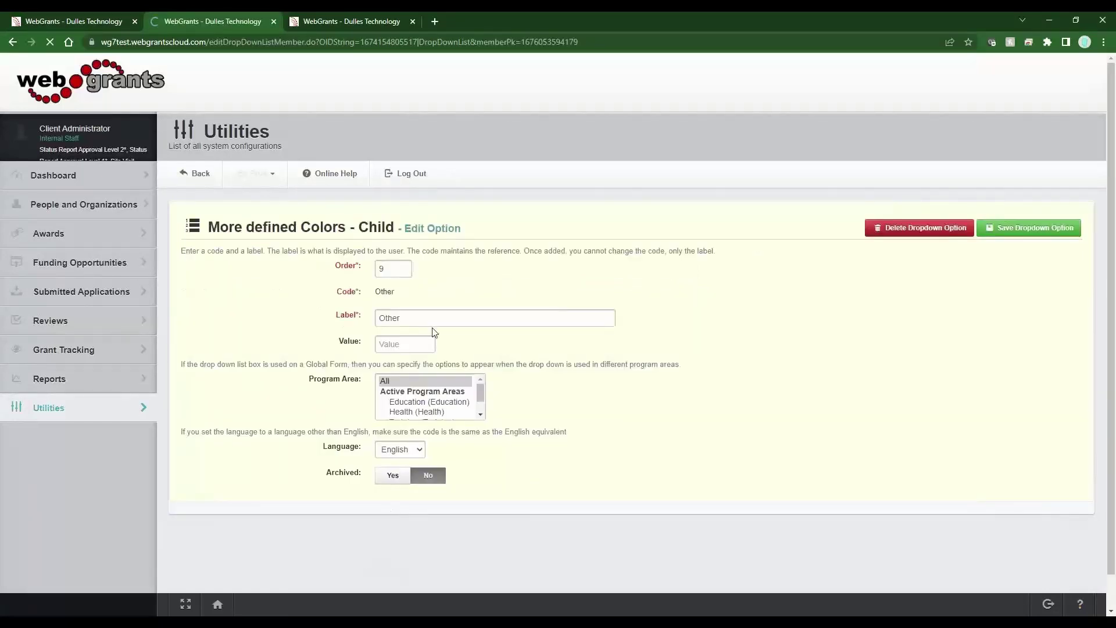
double_click(391, 292)
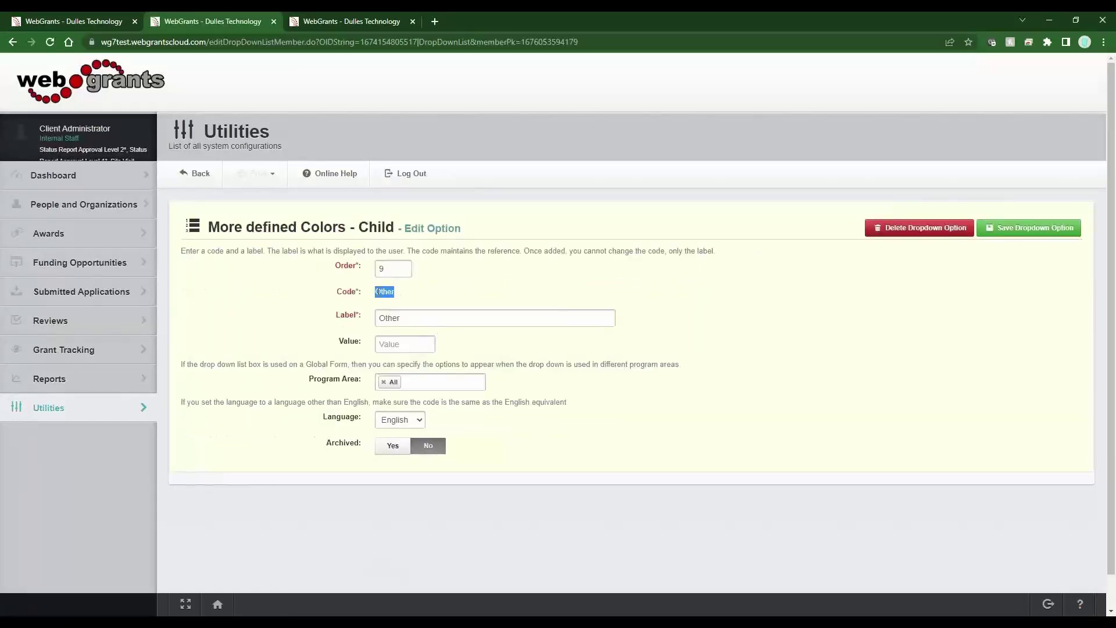
right_click(378, 292)
click(400, 301)
click(104, 21)
text(')
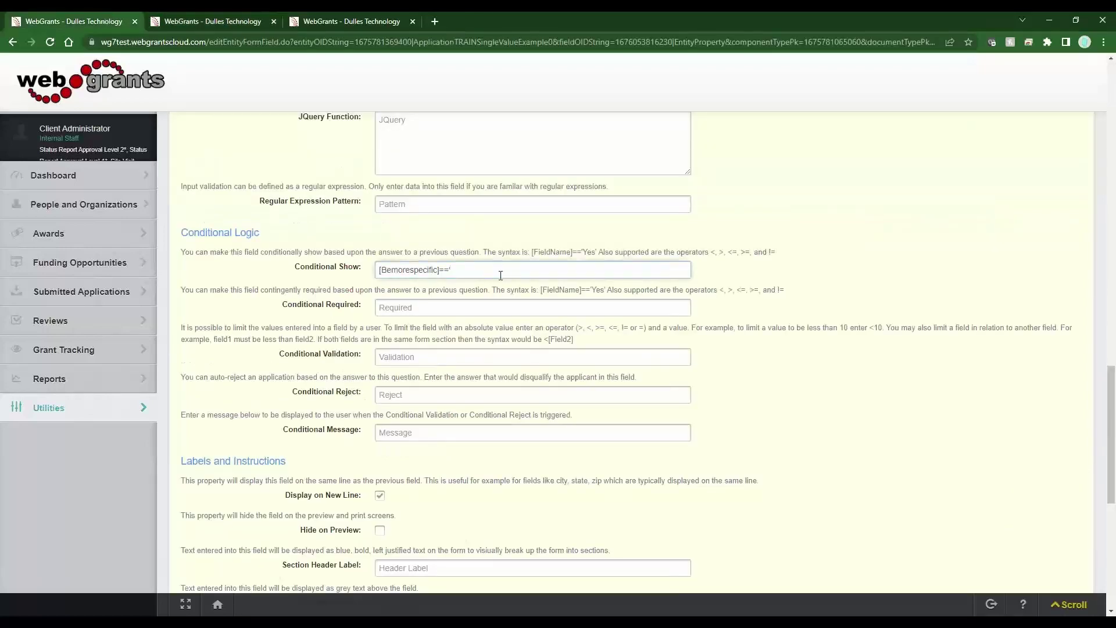
key(ctrl+v)
Enlarge the page and compare the Conditional Show expression with the syntax example in the Conditional Logic instructions.
key(ctrl+plus)
key(ctrl+plus)
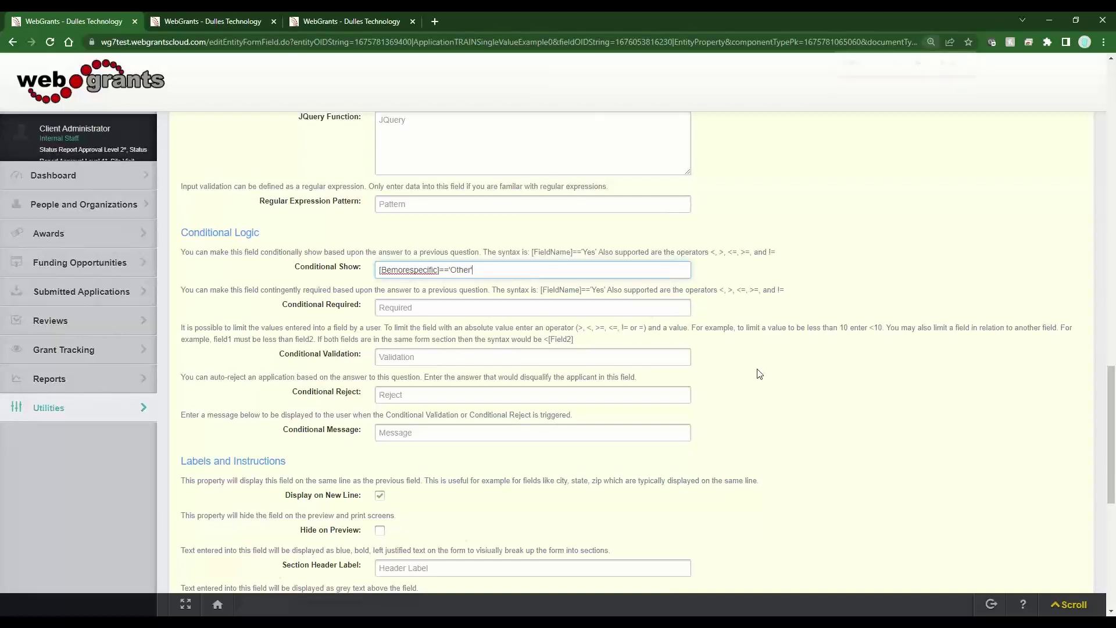
key(ctrl+plus)
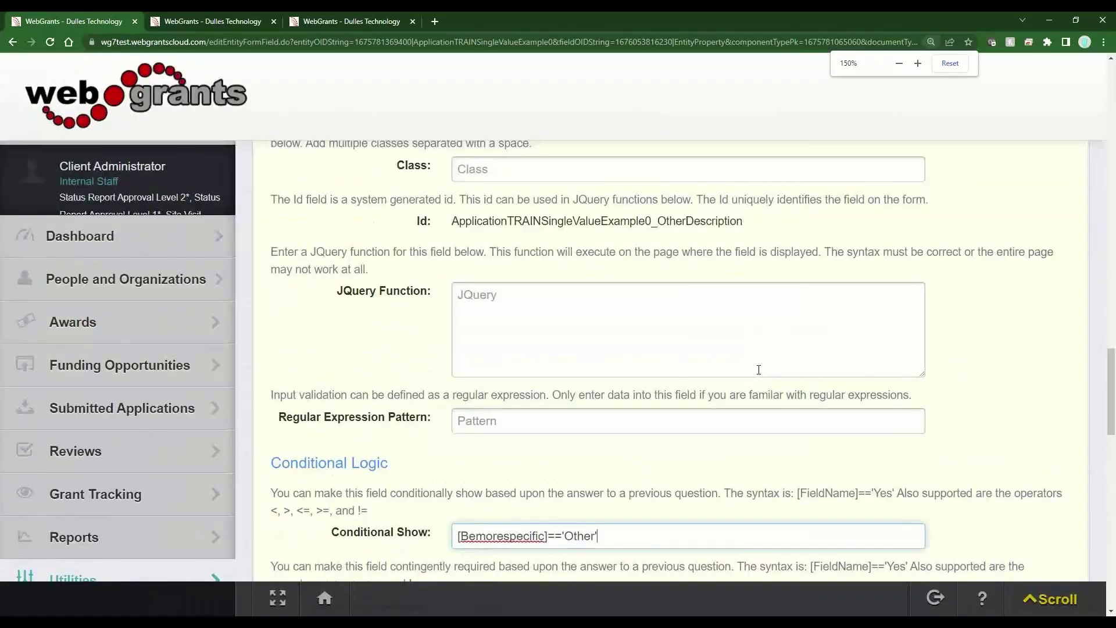
scroll(830, 363, down, 2)
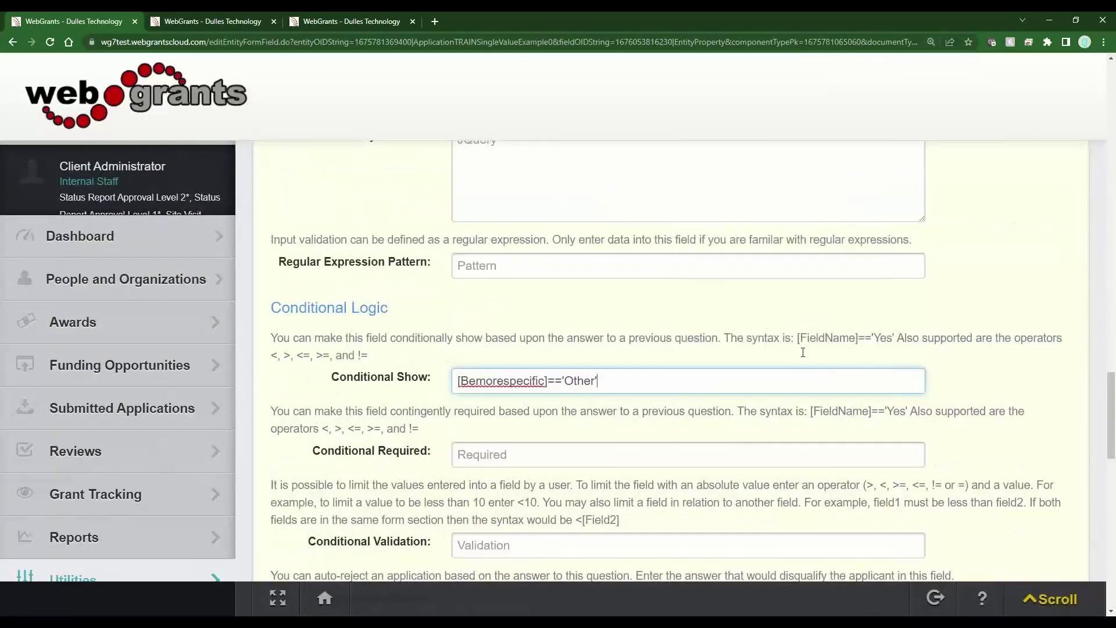
drag(799, 337, 874, 340)
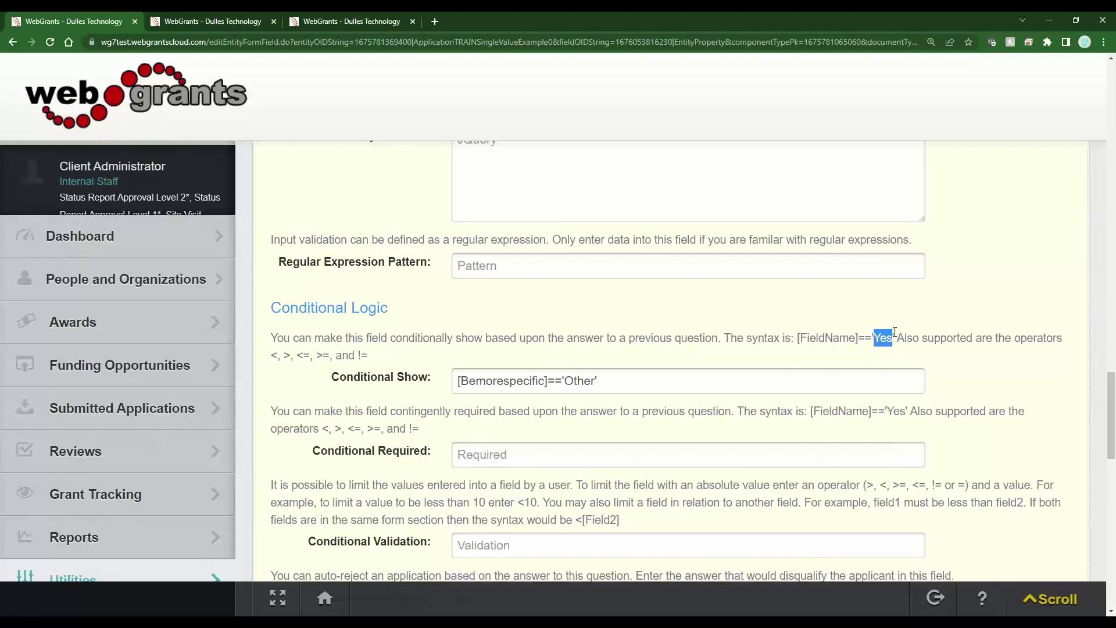
click(895, 335)
click(605, 381)
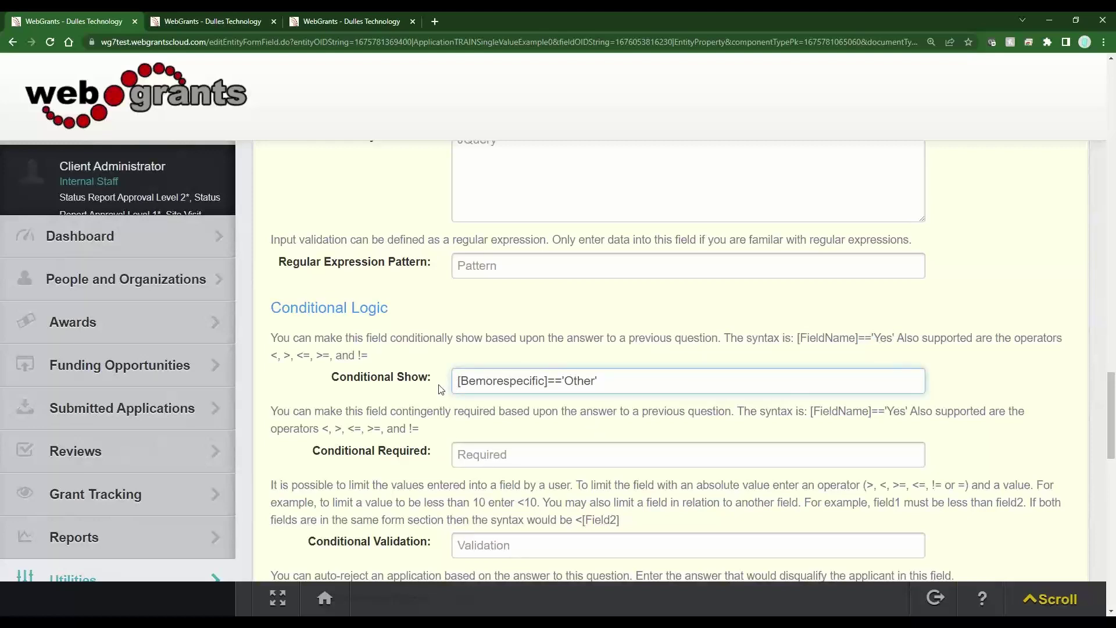
drag(440, 378, 333, 384)
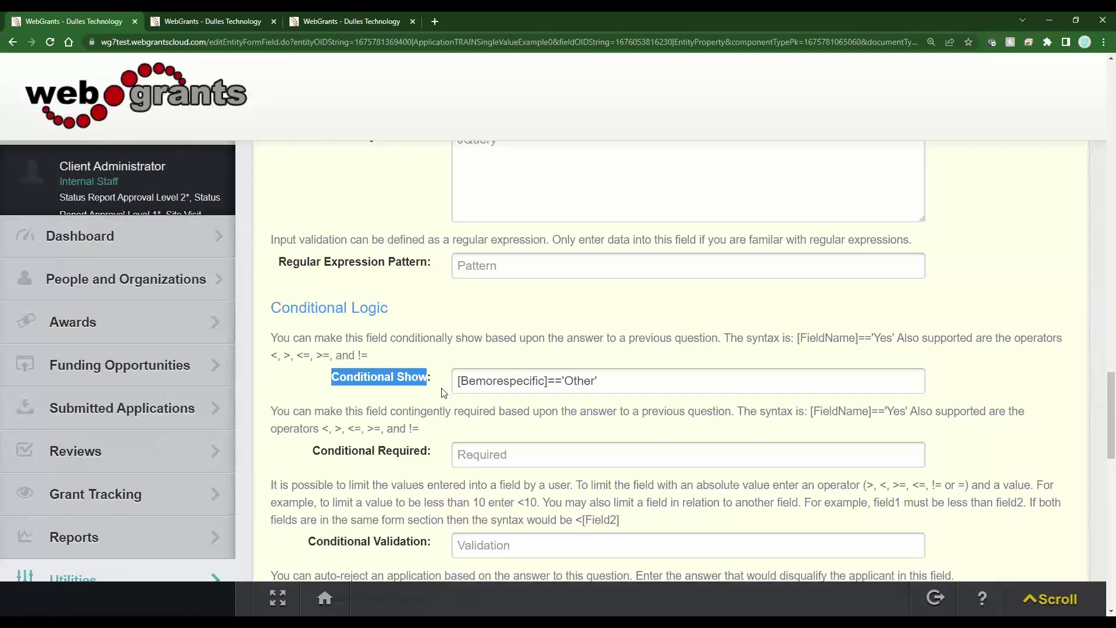
triple_click(502, 384)
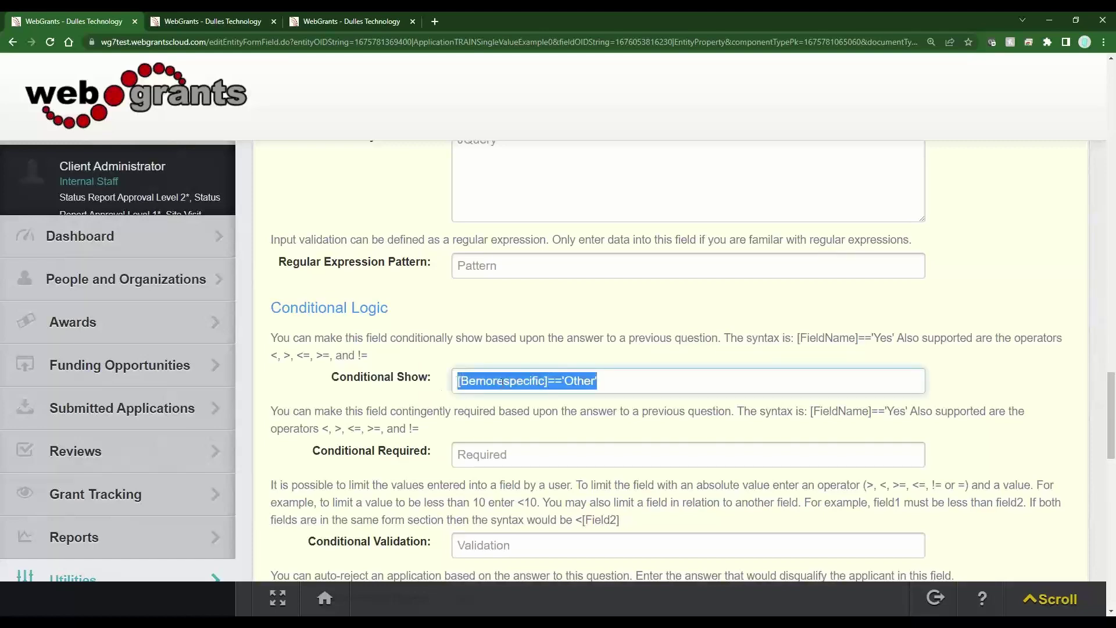
Set the OtherDescription field's Conditional Required expression to [Bemorespecific]=='Other', matching its Conditional Show expression.
click(515, 462)
key(ctrl+v)
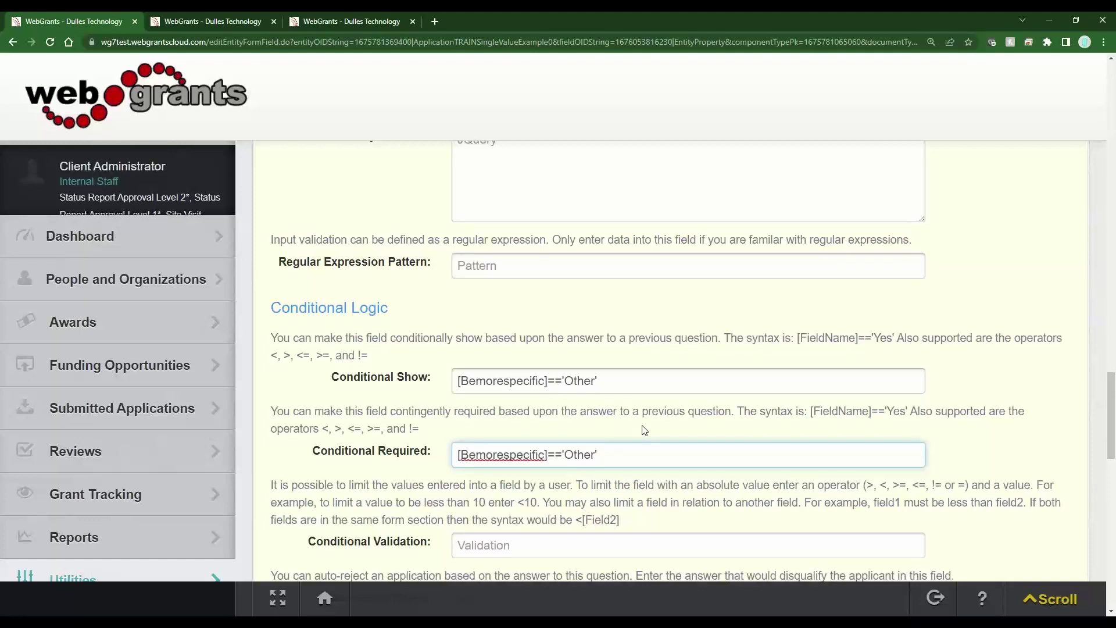
key(ctrl+minus)
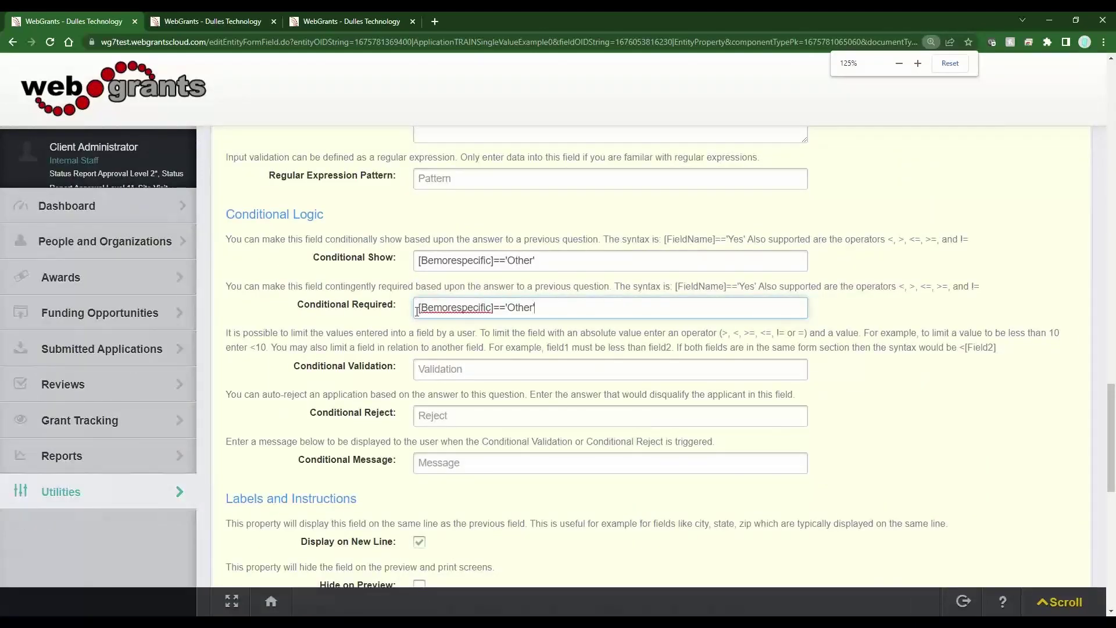
drag(394, 305, 297, 306)
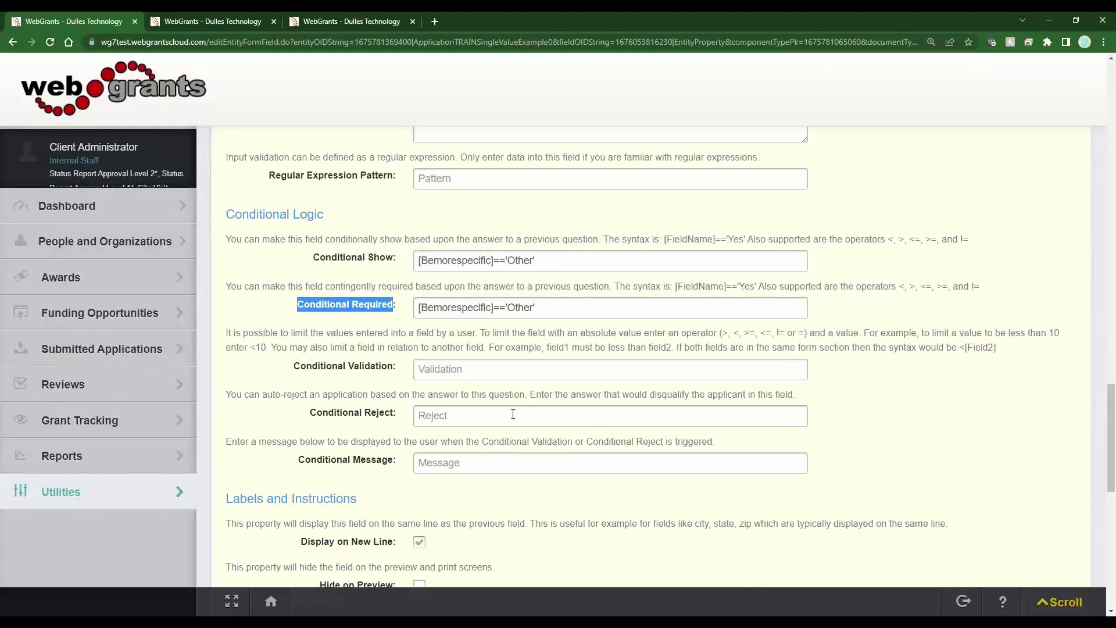
click(522, 313)
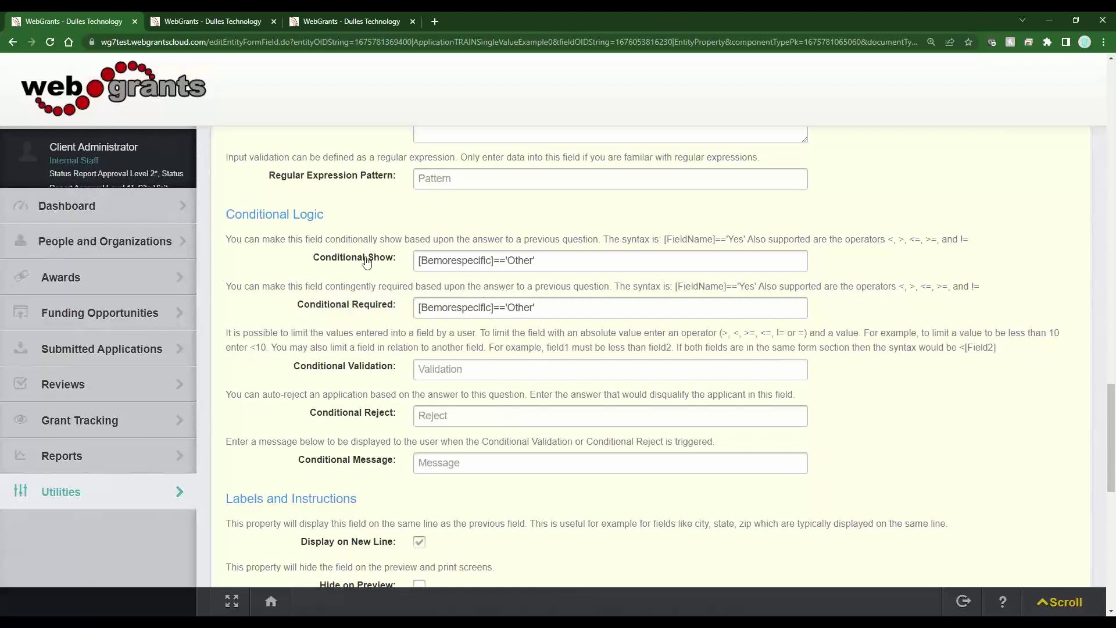
drag(392, 261, 312, 258)
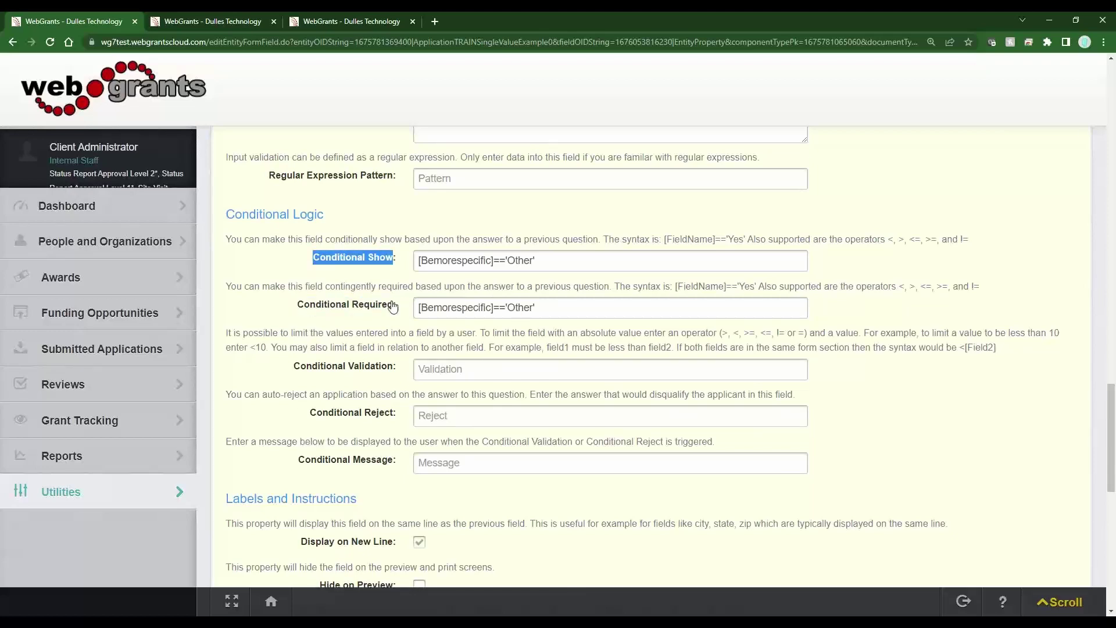
drag(394, 305, 293, 310)
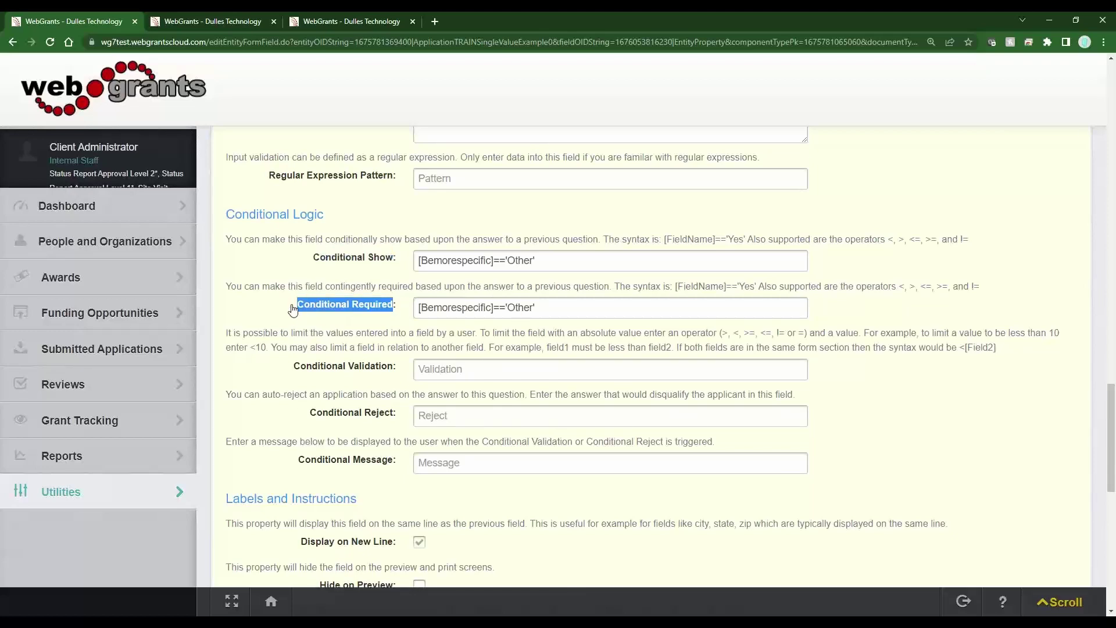
click(548, 307)
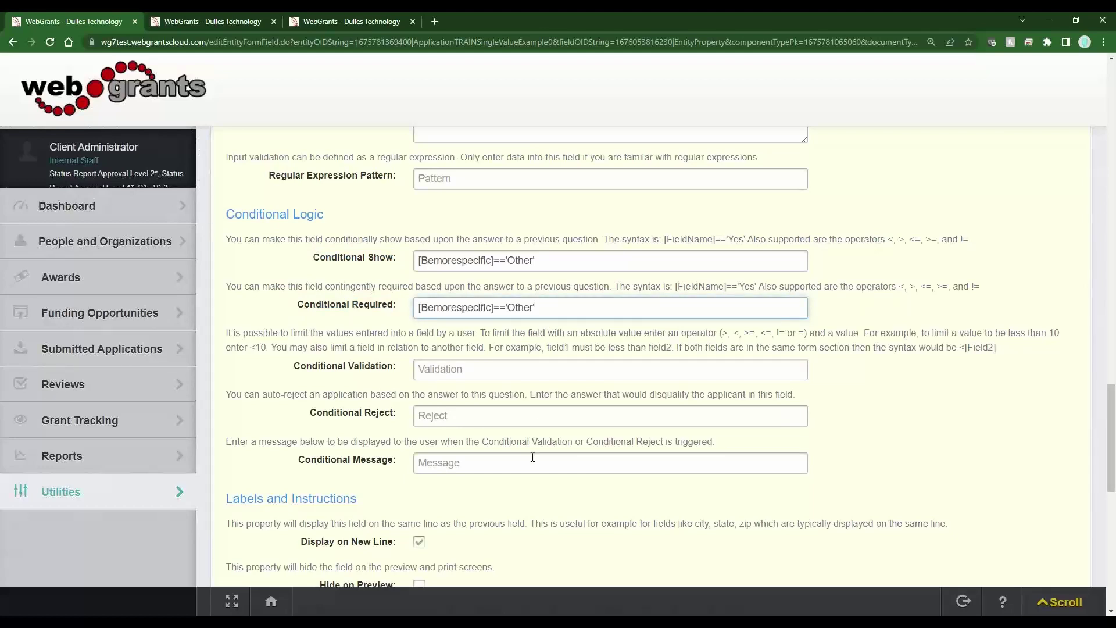
Clear the Conditional Show expression and compare the Conditional Show and Conditional Required settings with only the required condition filled in.
triple_click(489, 262)
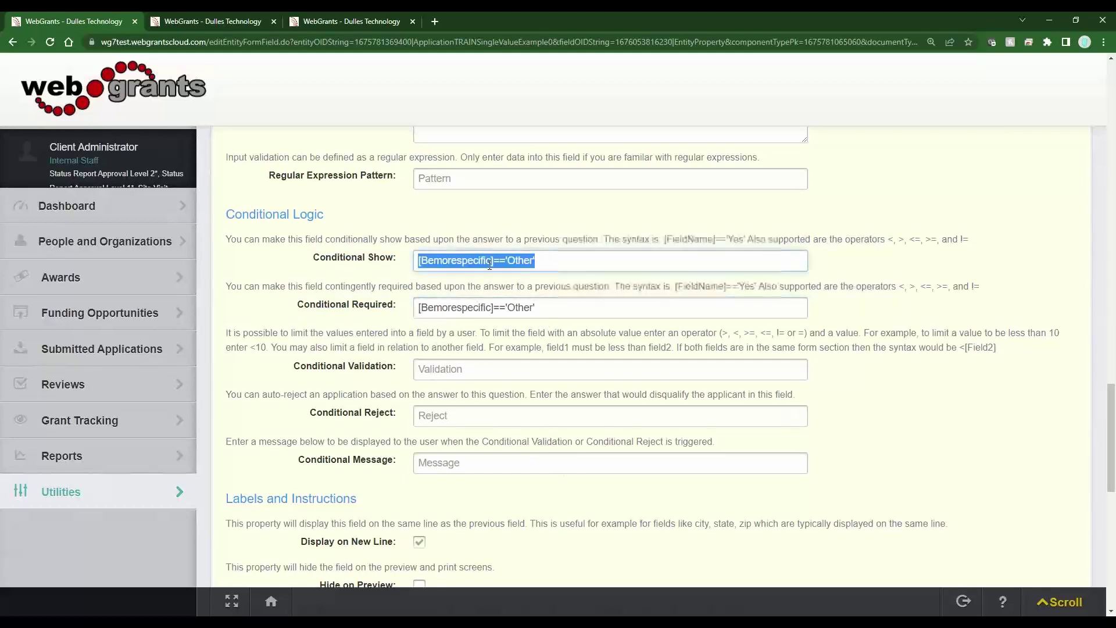
key(BackSpace)
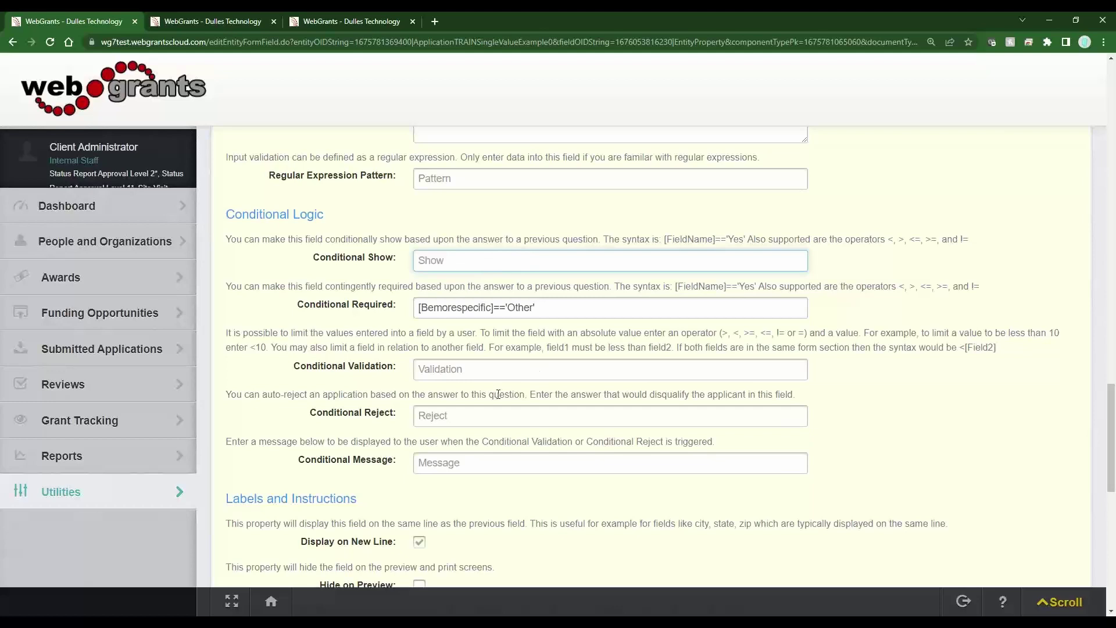
click(387, 312)
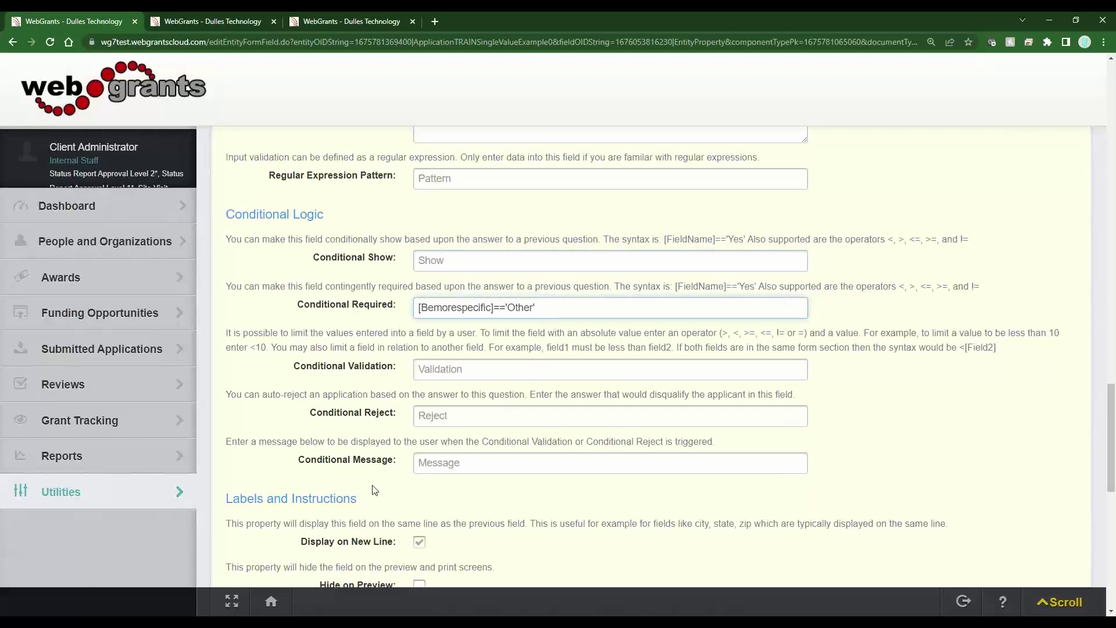
scroll(375, 490, up, 20)
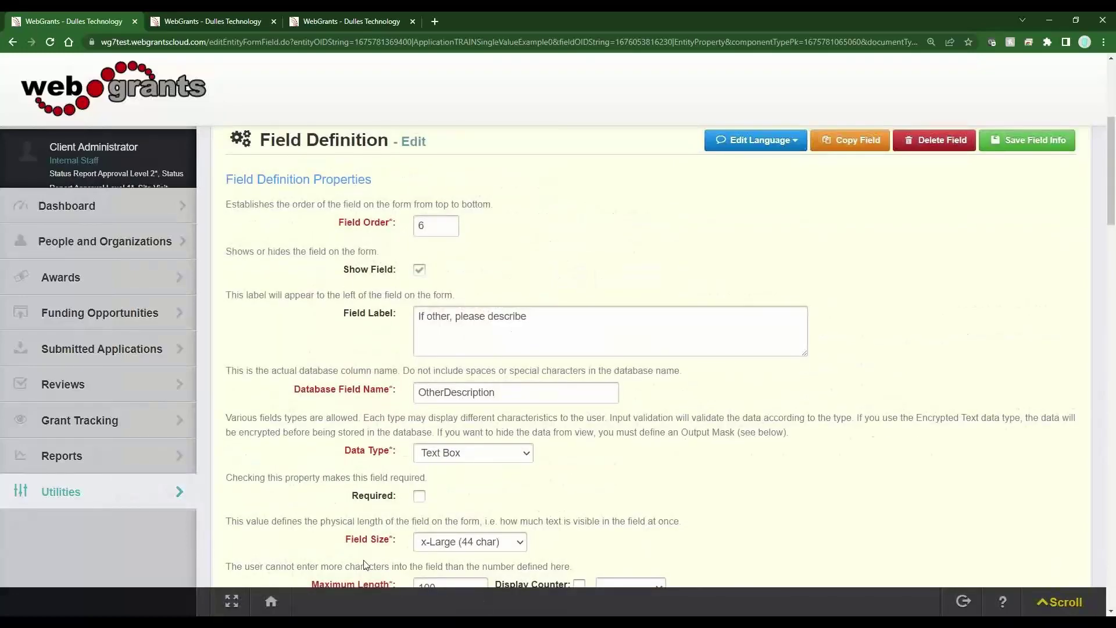
scroll(365, 565, down, 20)
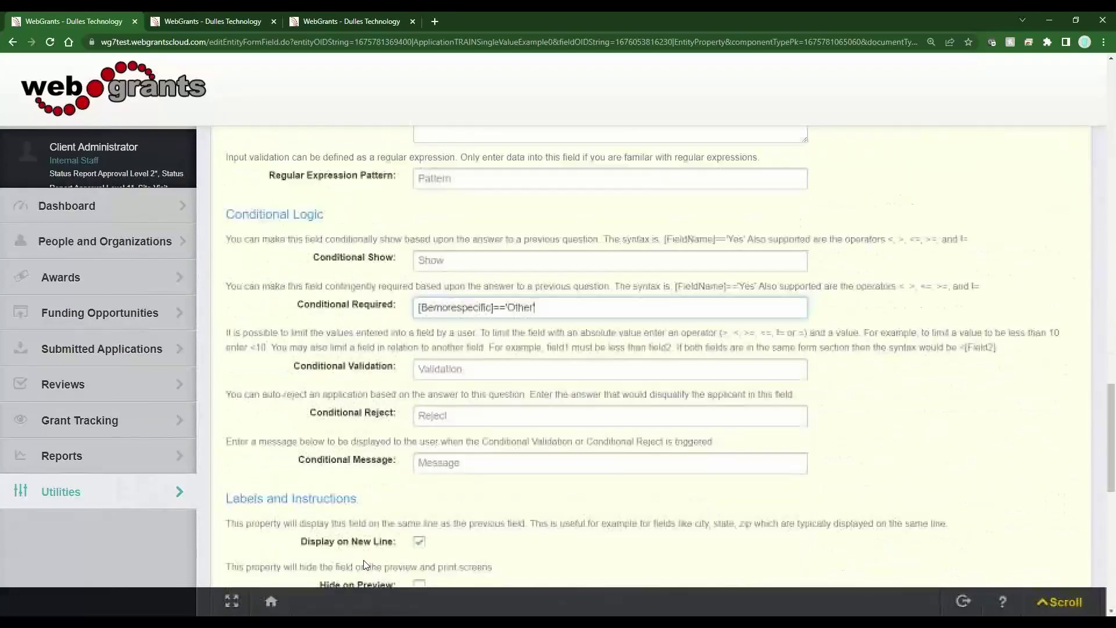
drag(395, 257, 312, 260)
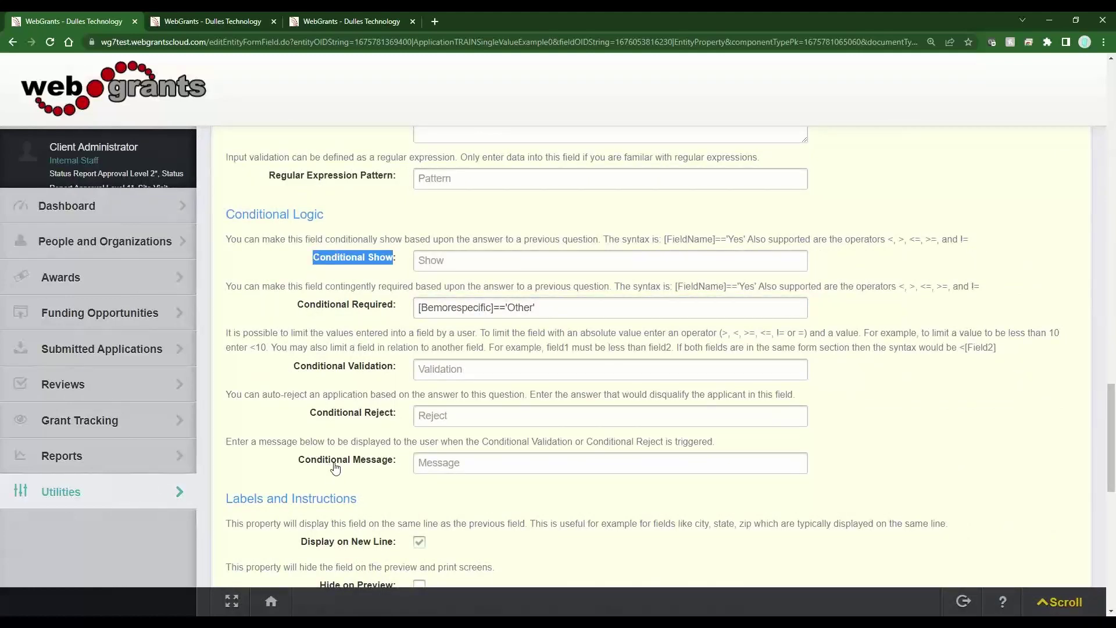
drag(394, 308, 296, 317)
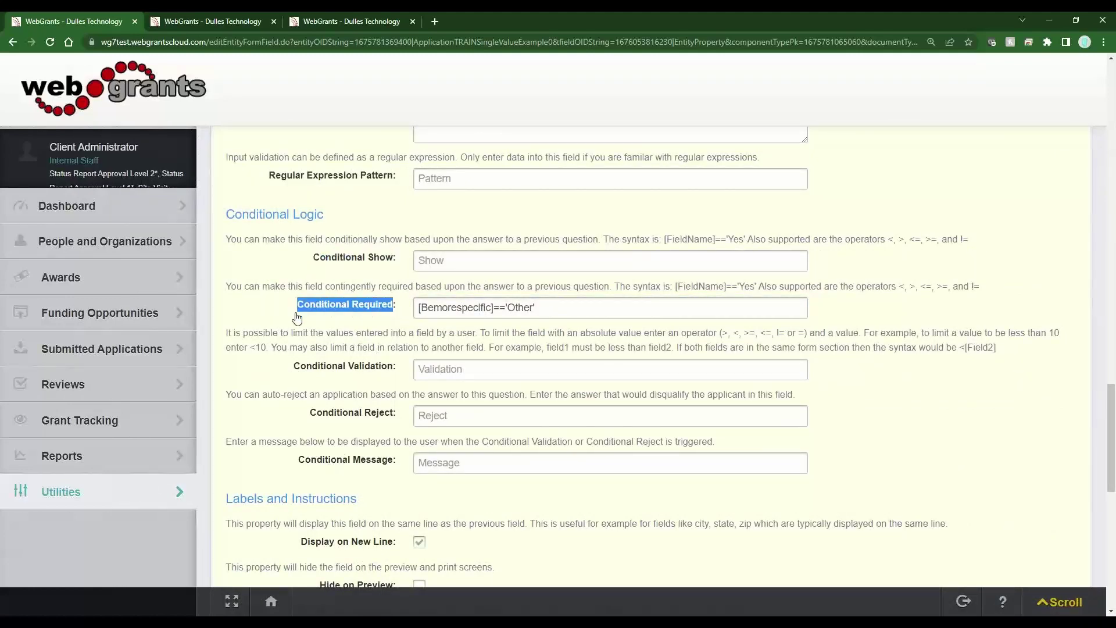
drag(532, 307, 310, 311)
drag(395, 260, 320, 260)
click(406, 259)
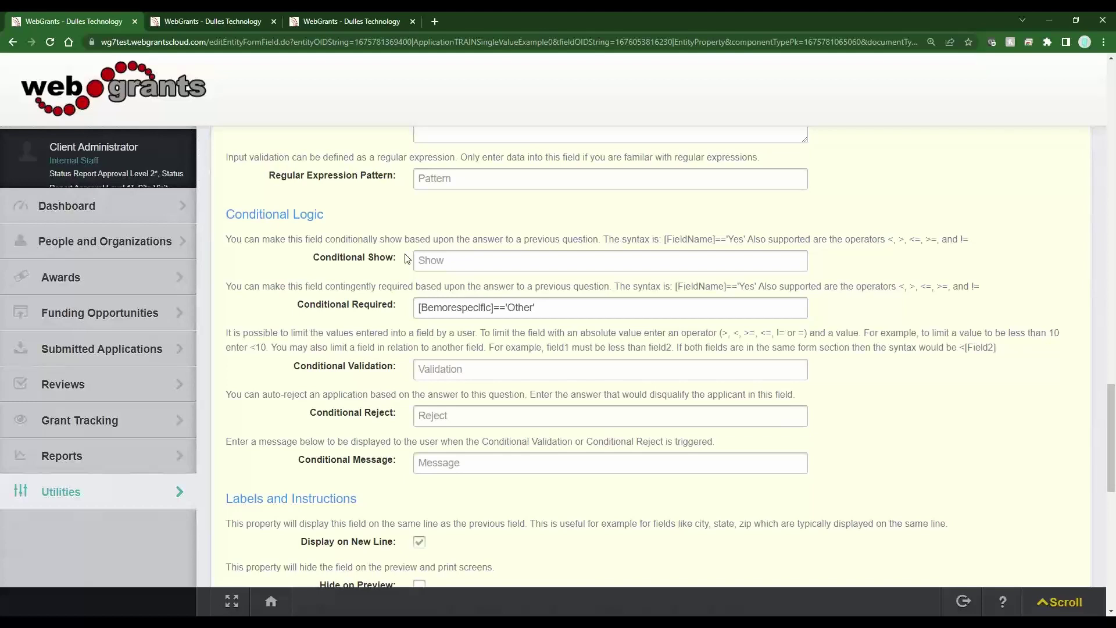
Copy the Conditional Required expression [Bemorespecific]=='Other' back into the empty Conditional Show setting.
triple_click(476, 306)
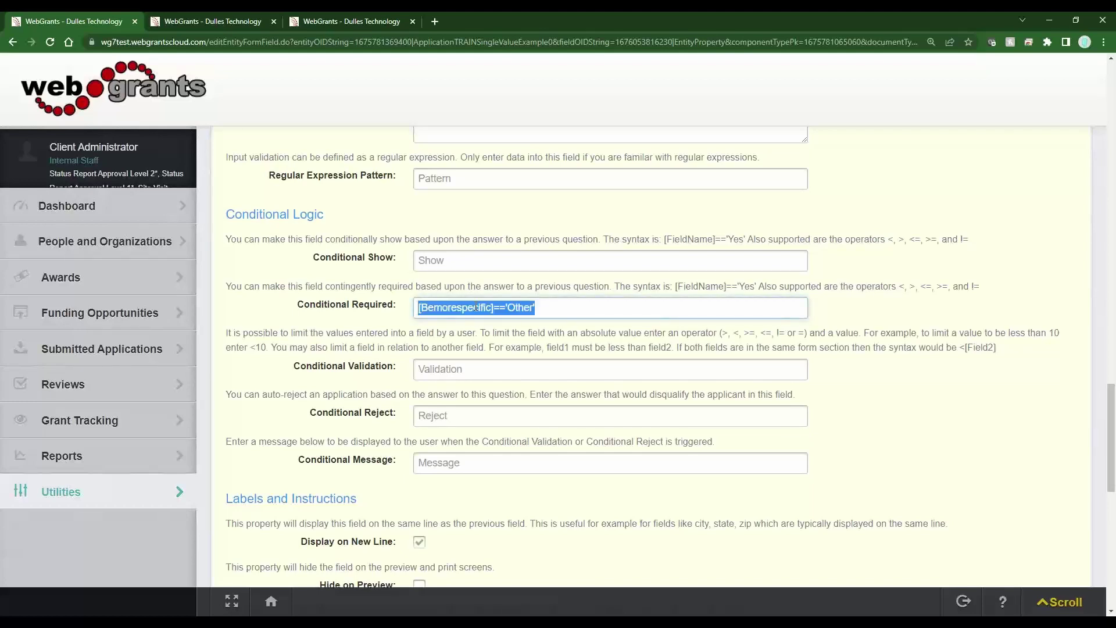
key(ctrl+c)
click(456, 258)
key(ctrl+v)
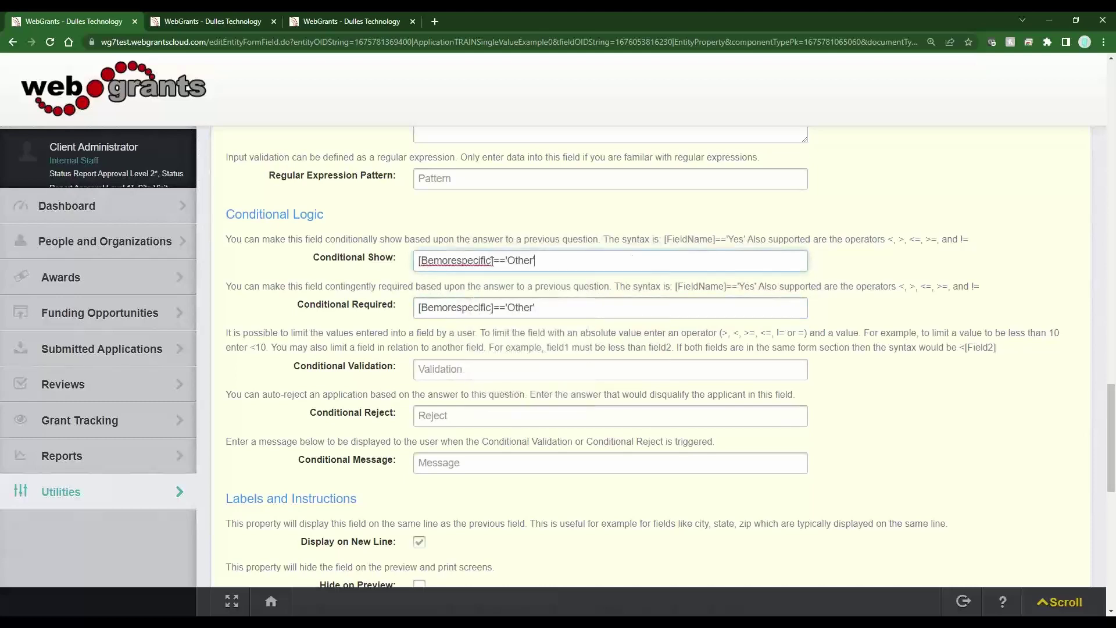
click(635, 240)
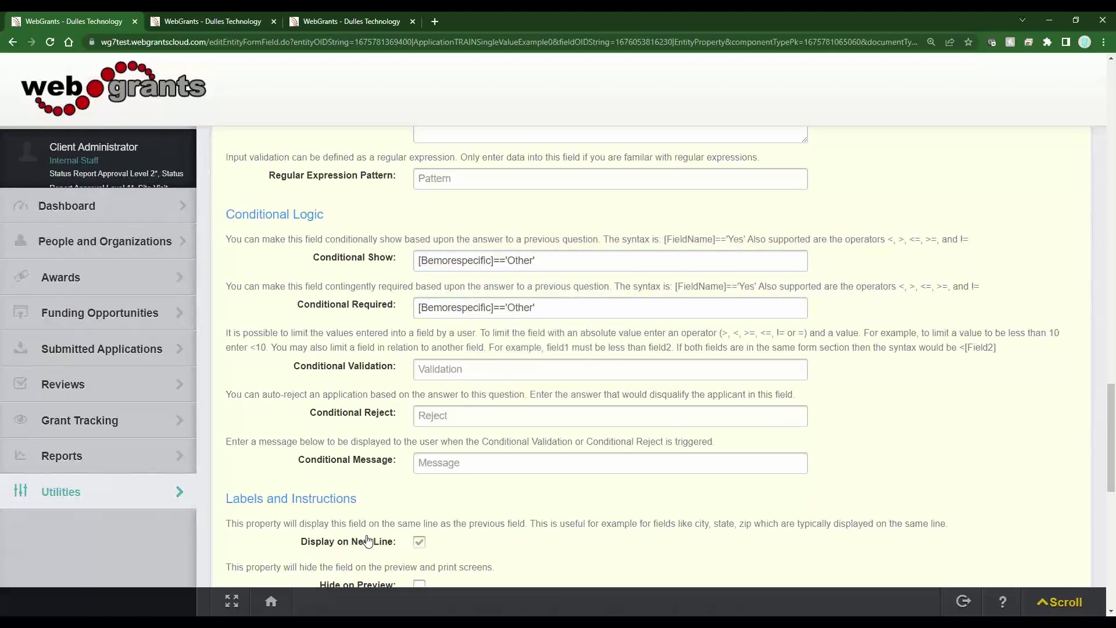
Save the OtherDescription field's definition and return to the form's field list.
scroll(892, 471, up, 3)
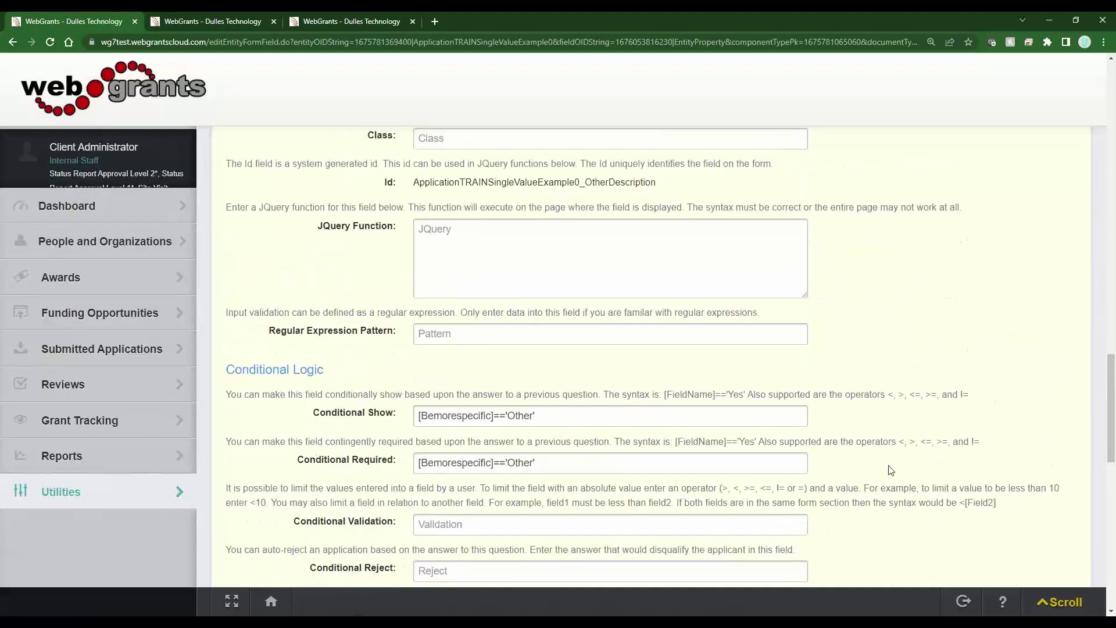
scroll(891, 470, up, 15)
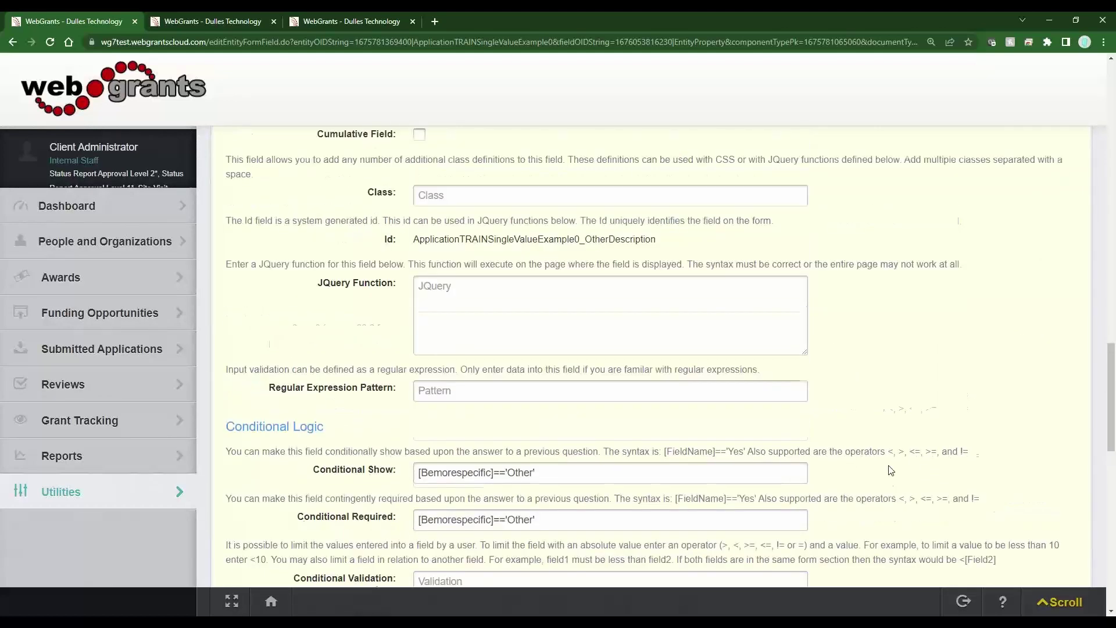
click(1046, 427)
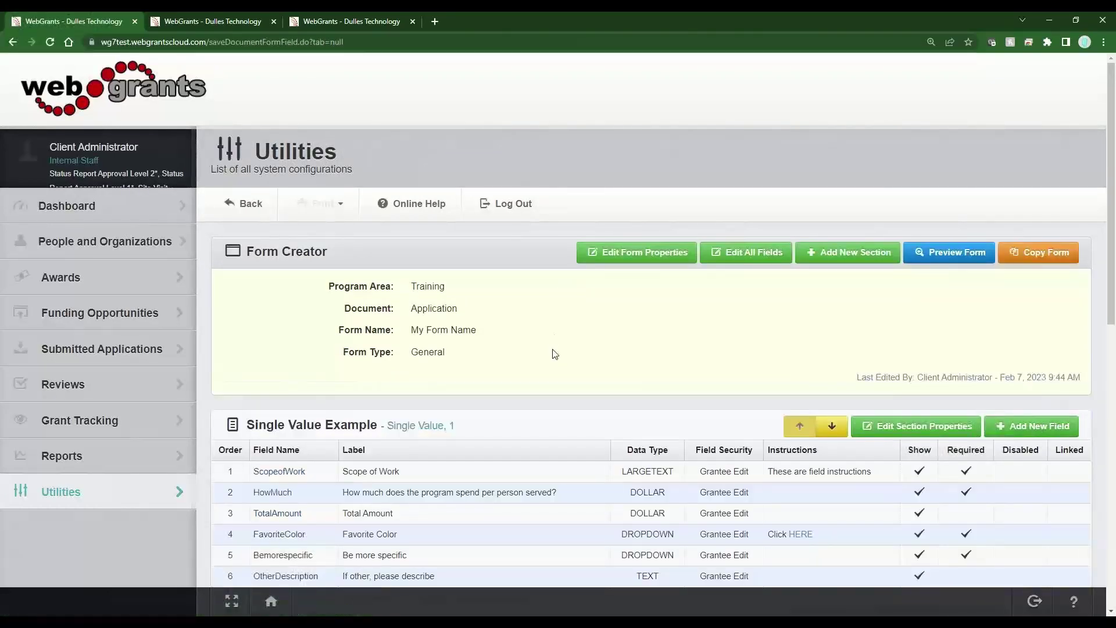
Open the Favorite Color field's definition from the Single Value Example section and go to its Conditional Logic settings.
scroll(554, 353, down, 3)
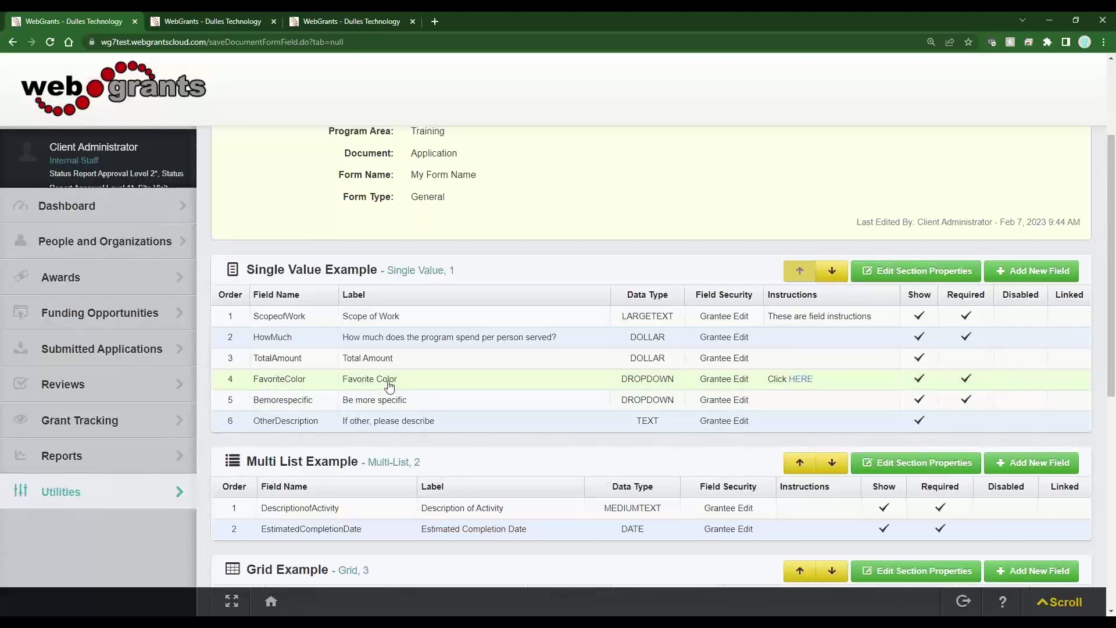
scroll(321, 537, up, 3)
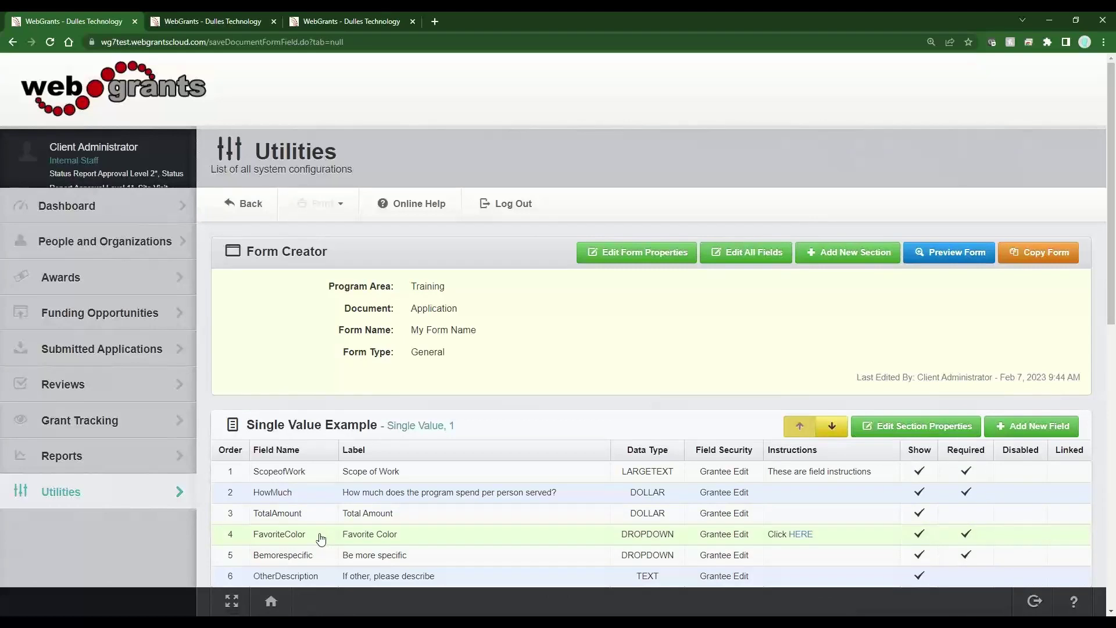
click(321, 538)
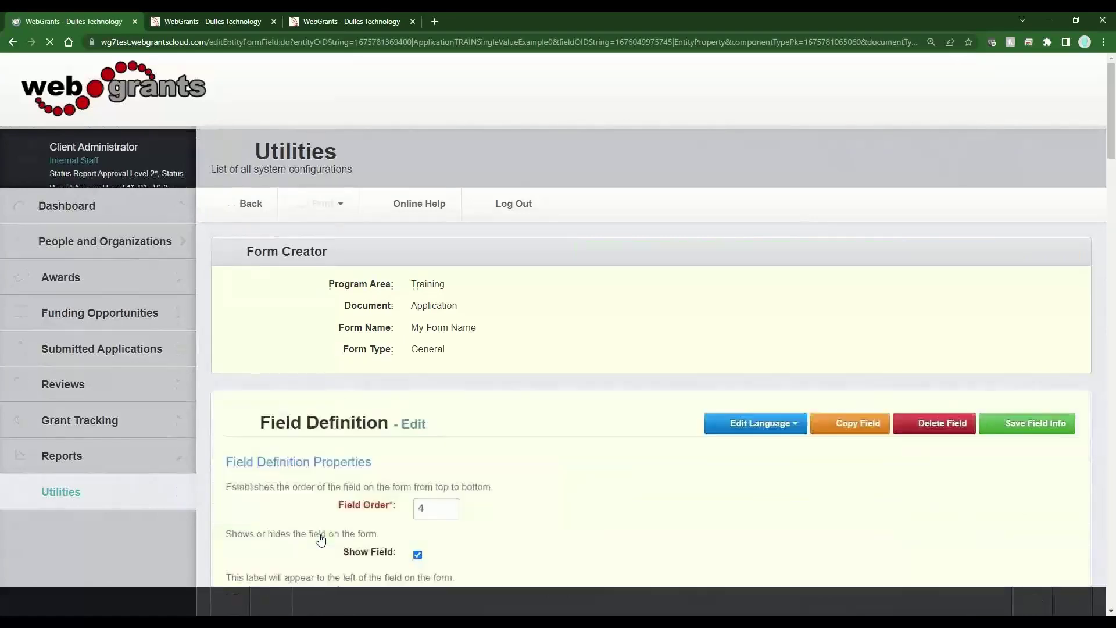
scroll(568, 482, down, 15)
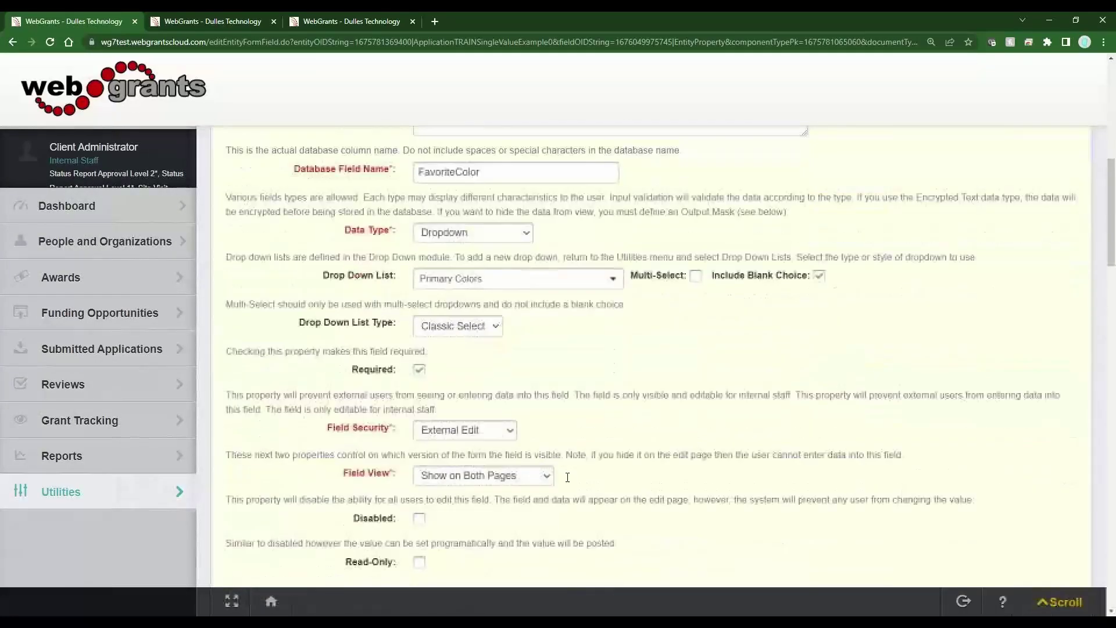
scroll(569, 482, down, 3)
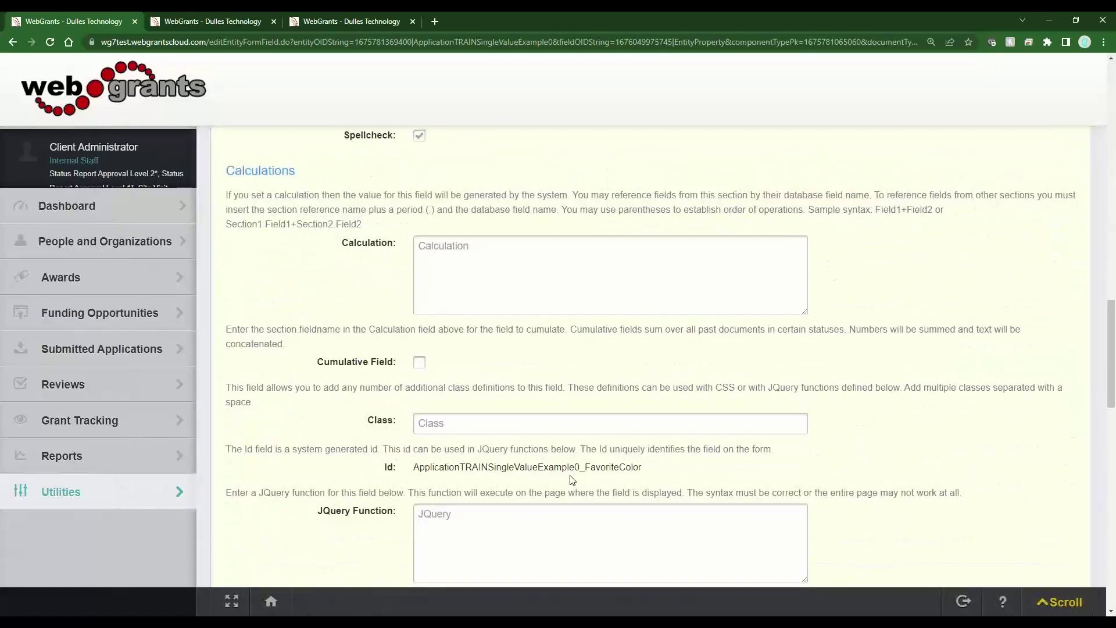
scroll(574, 480, down, 9)
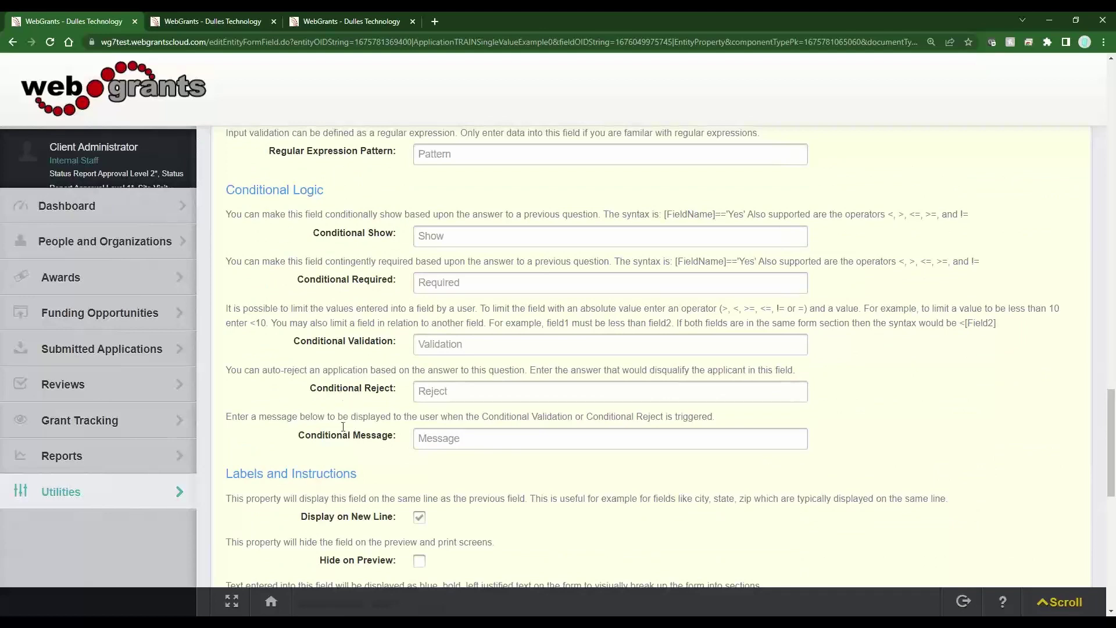
Set the Favorite Color field's Conditional Message to "Red is not an eligible option for this opportunity.".
drag(310, 388, 381, 392)
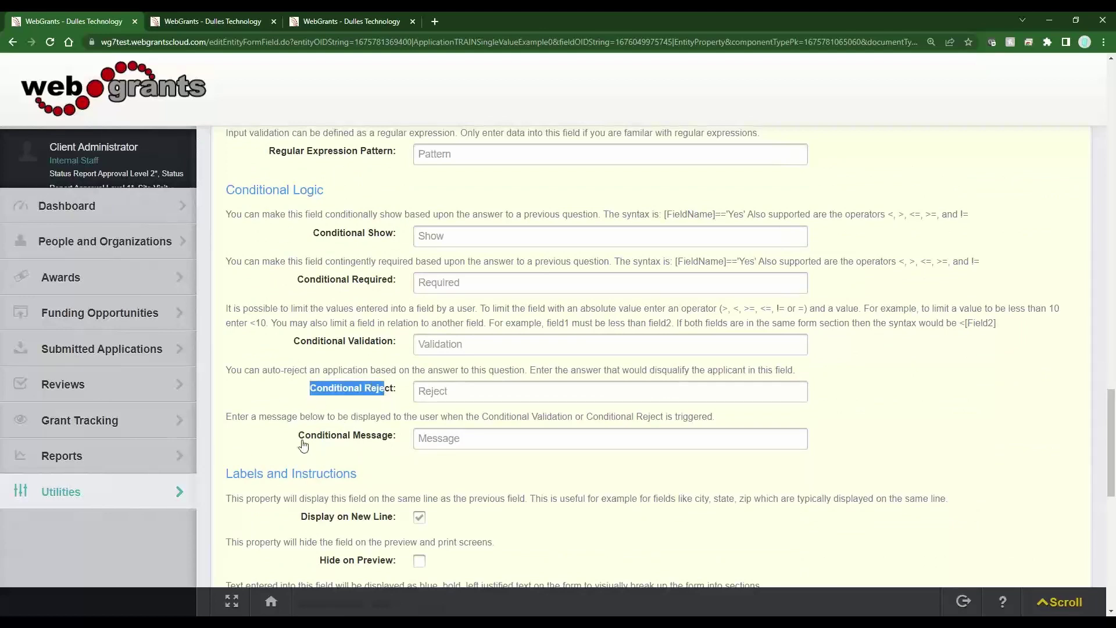
drag(301, 442, 394, 445)
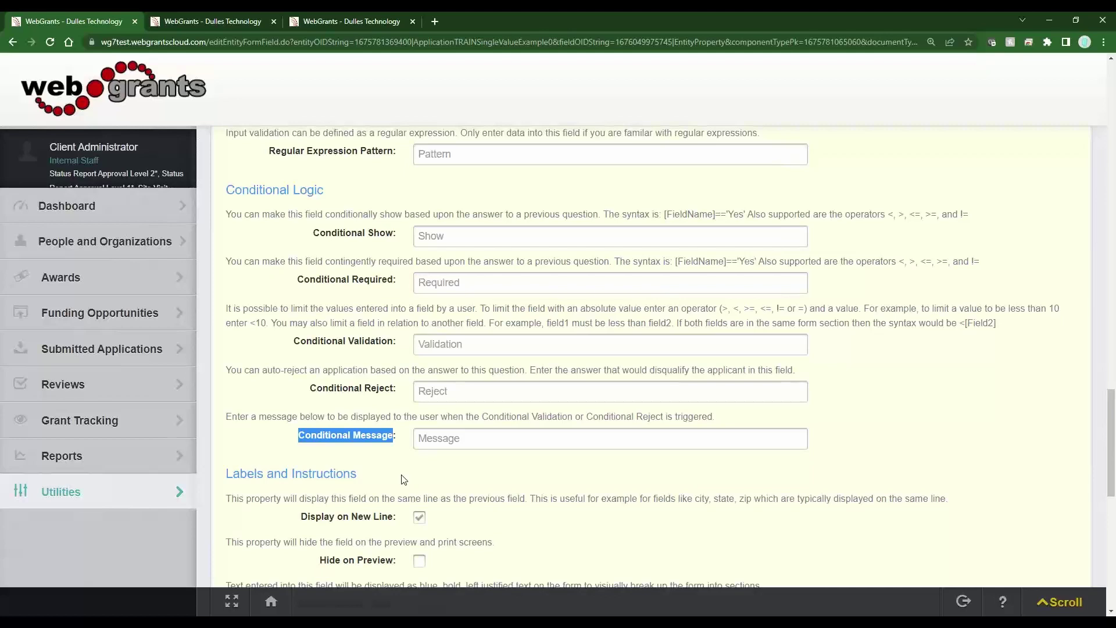
click(479, 435)
click(625, 484)
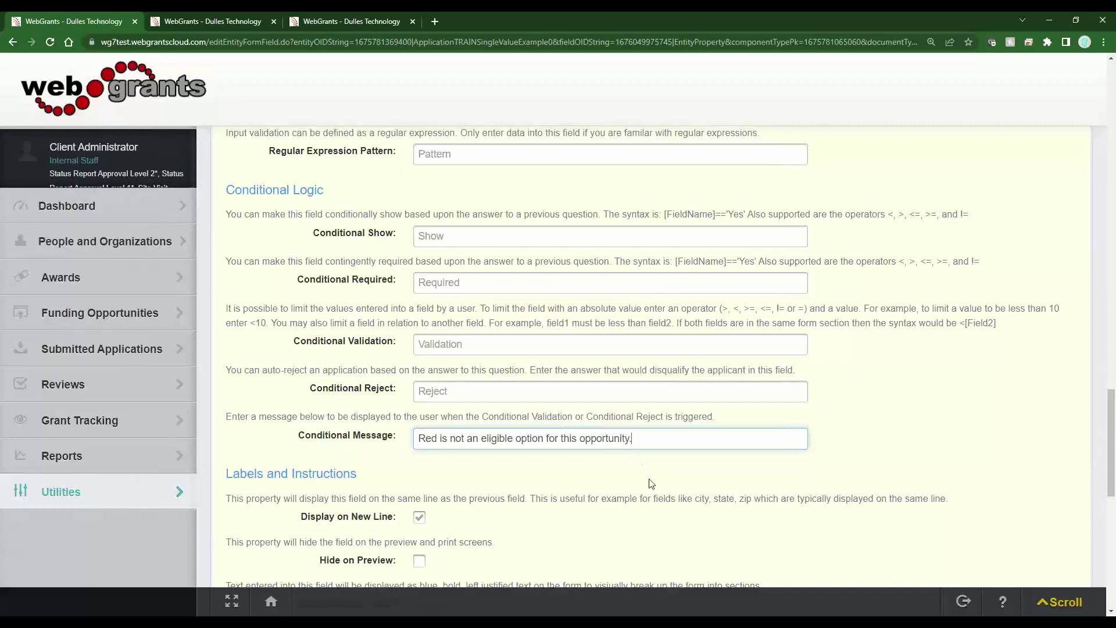
Set the Favorite Color field's Conditional Reject to [FavoriteColor]=='Red', matching its database field name, and save the field definition.
scroll(511, 496, up, 15)
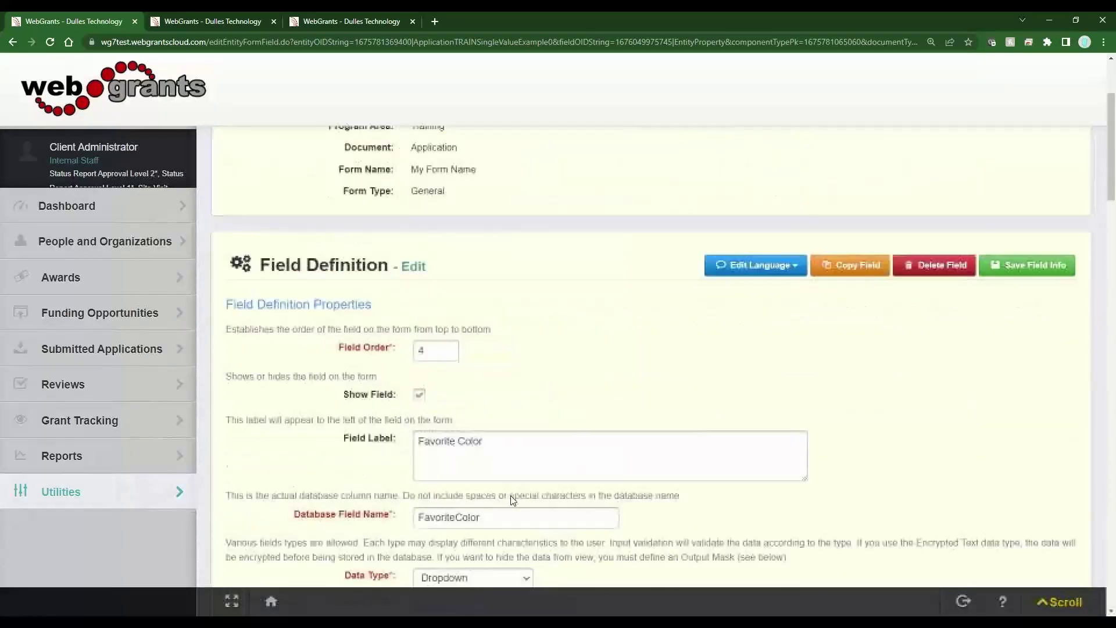
scroll(514, 499, down, 3)
double_click(473, 366)
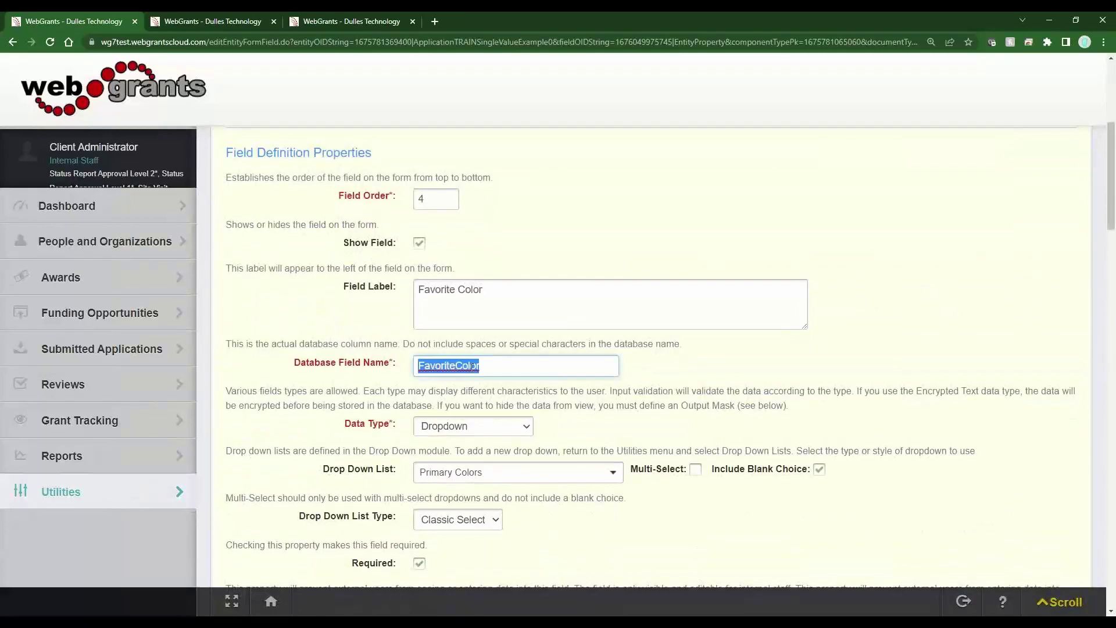
scroll(520, 435, down, 15)
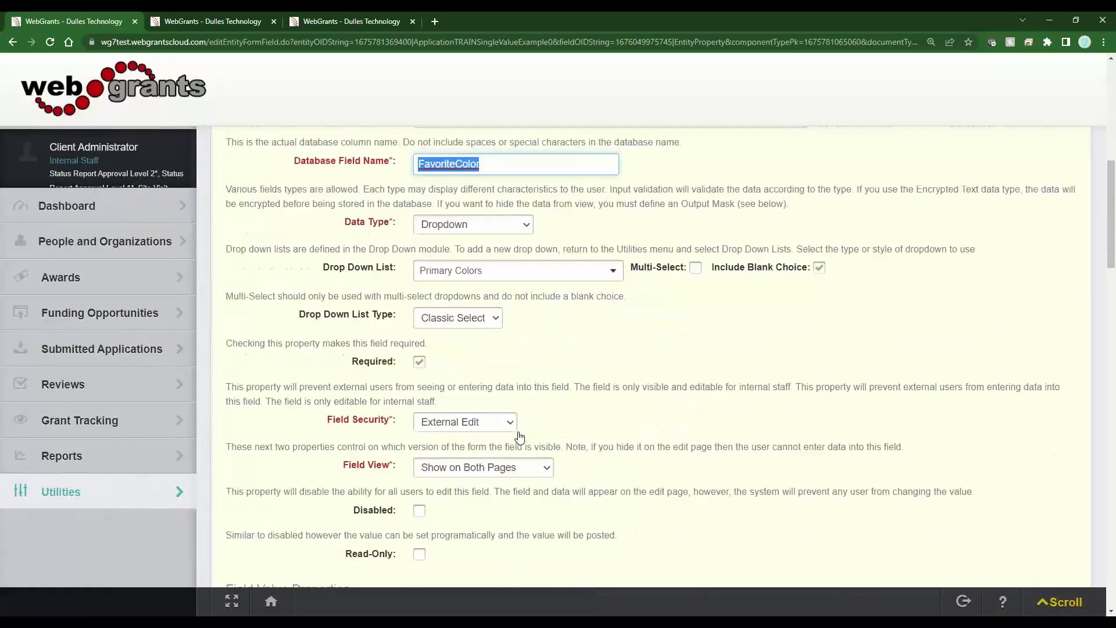
scroll(521, 432, down, 7)
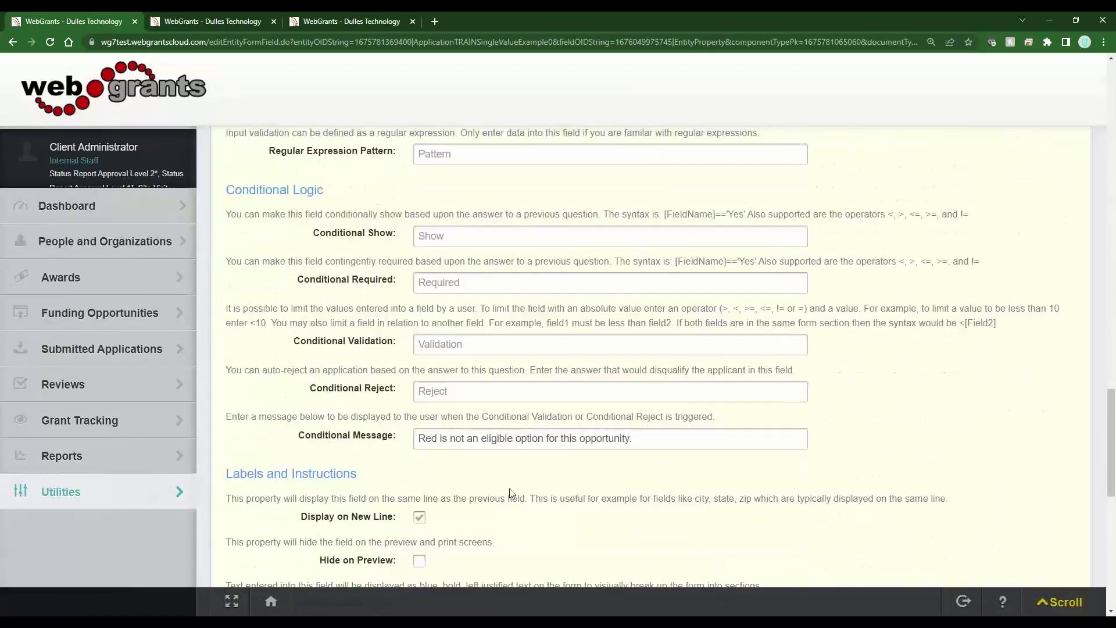
click(492, 391)
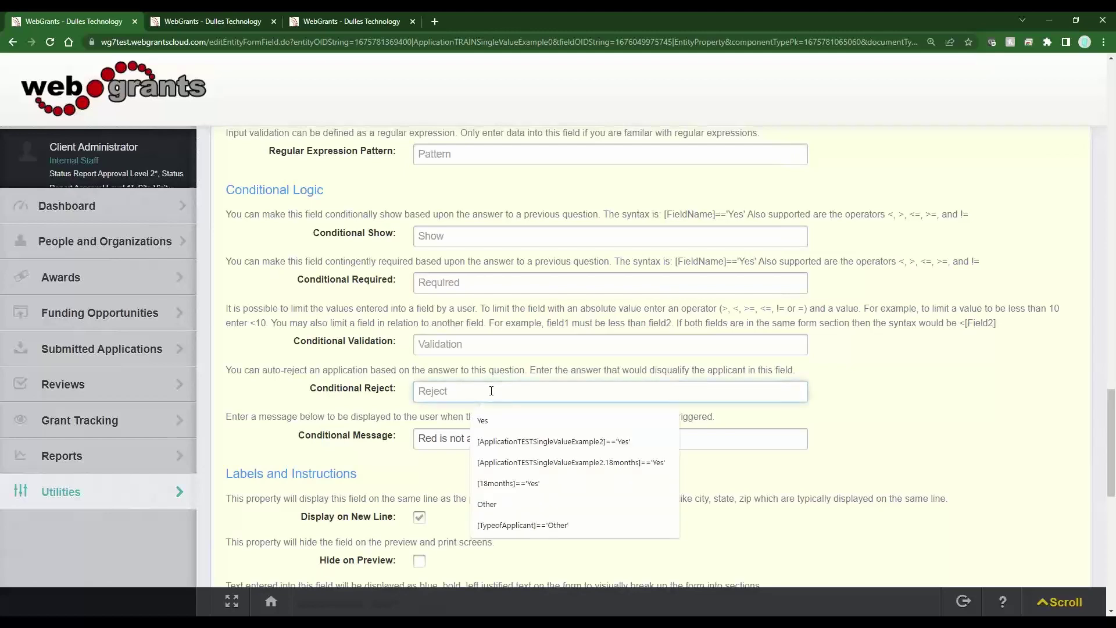
text([FavoriteColor)
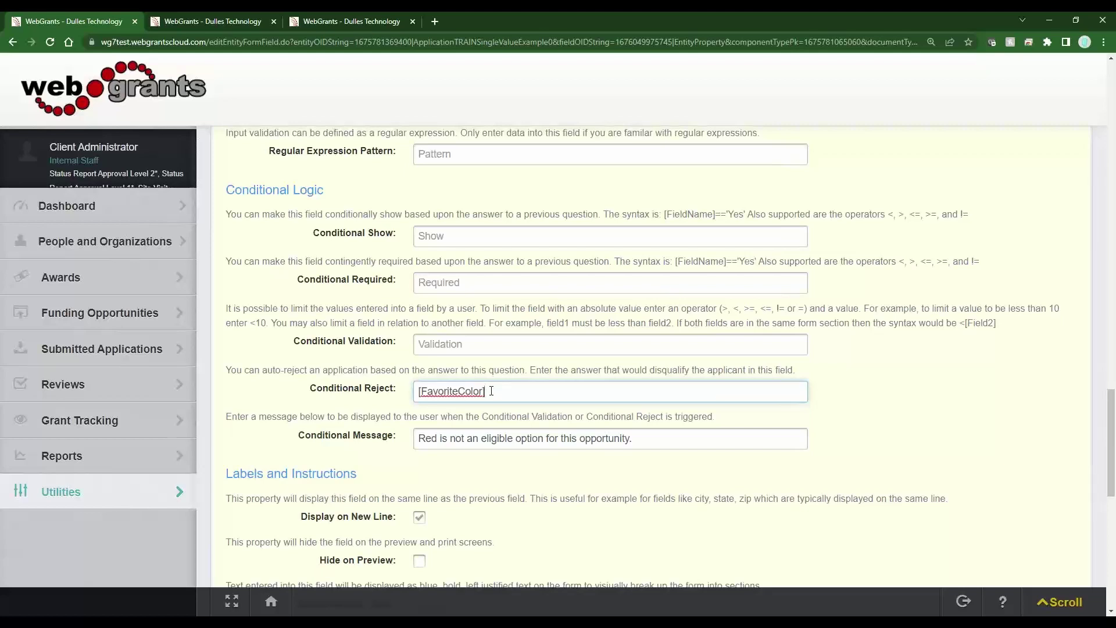
text(]=='Red)
key(BackSpace)
scroll(585, 359, up, 15)
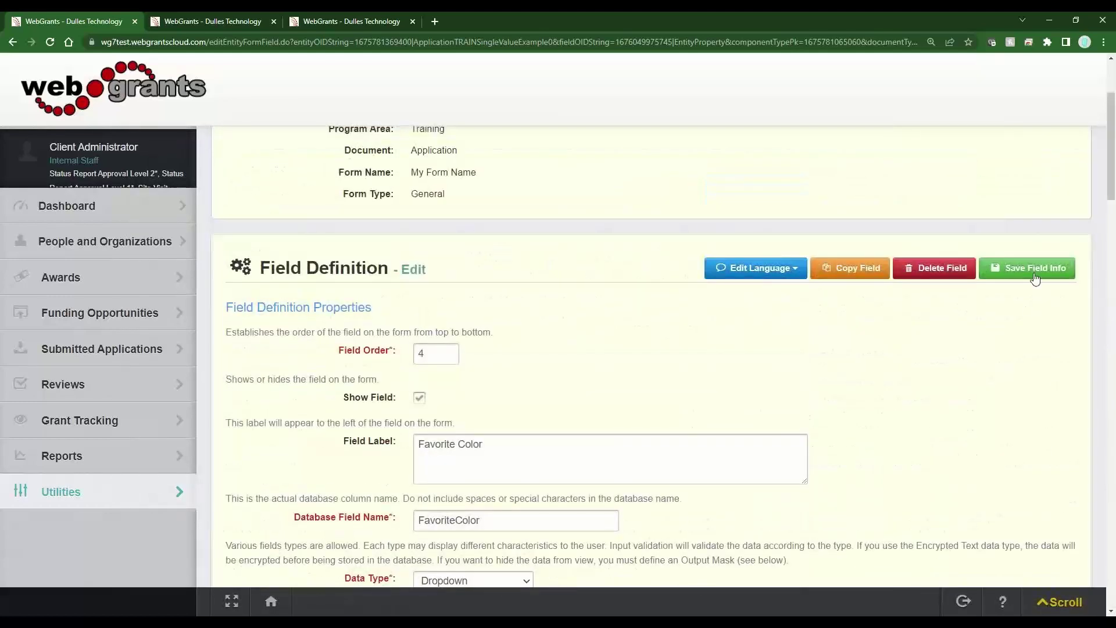
click(1035, 272)
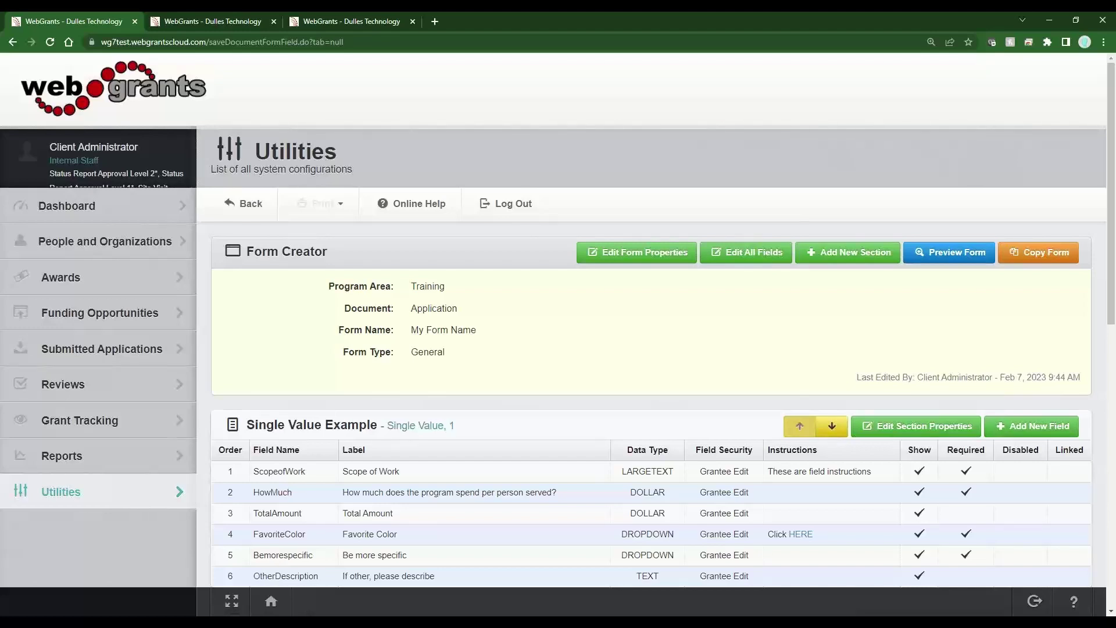
Switch to the external tester's test application, put it in edit mode and open its My Form Name component.
key(ctrl+3)
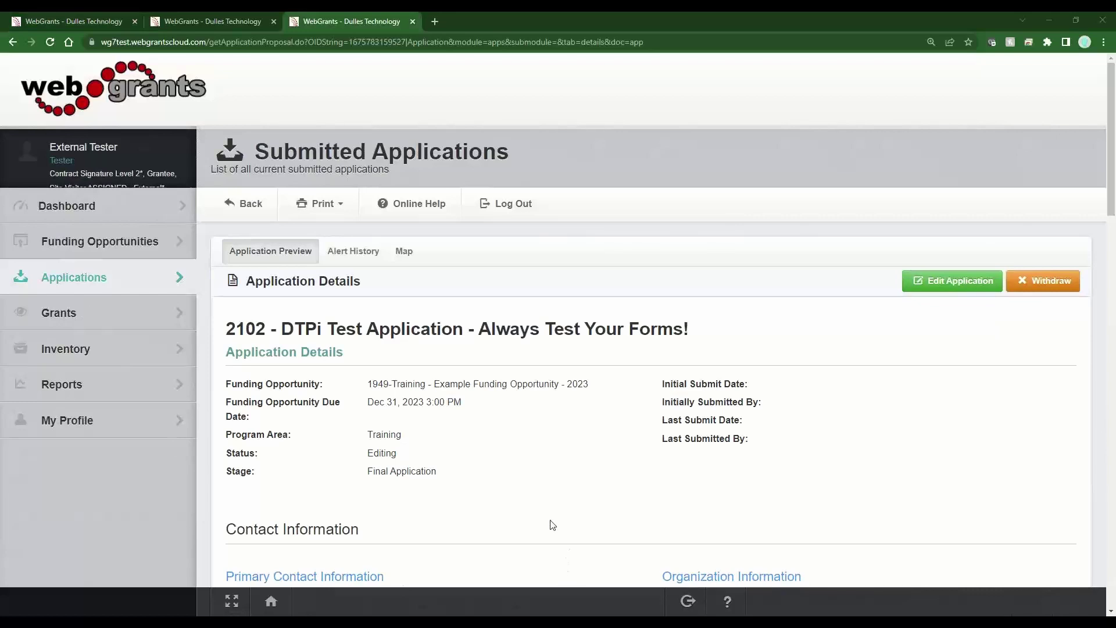
click(931, 282)
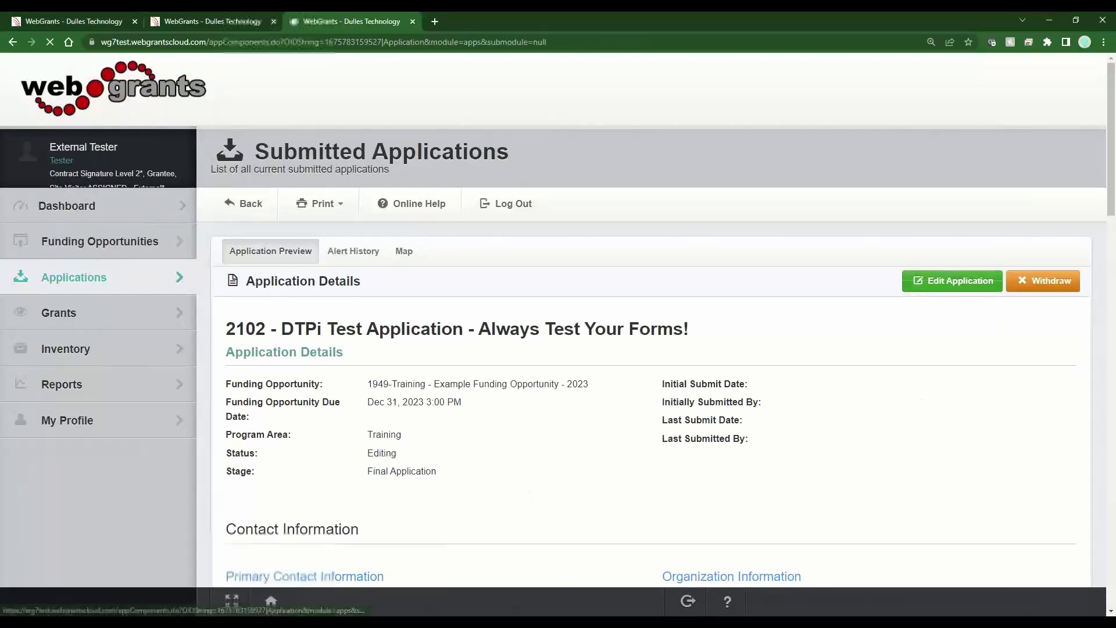
scroll(506, 506, down, 3)
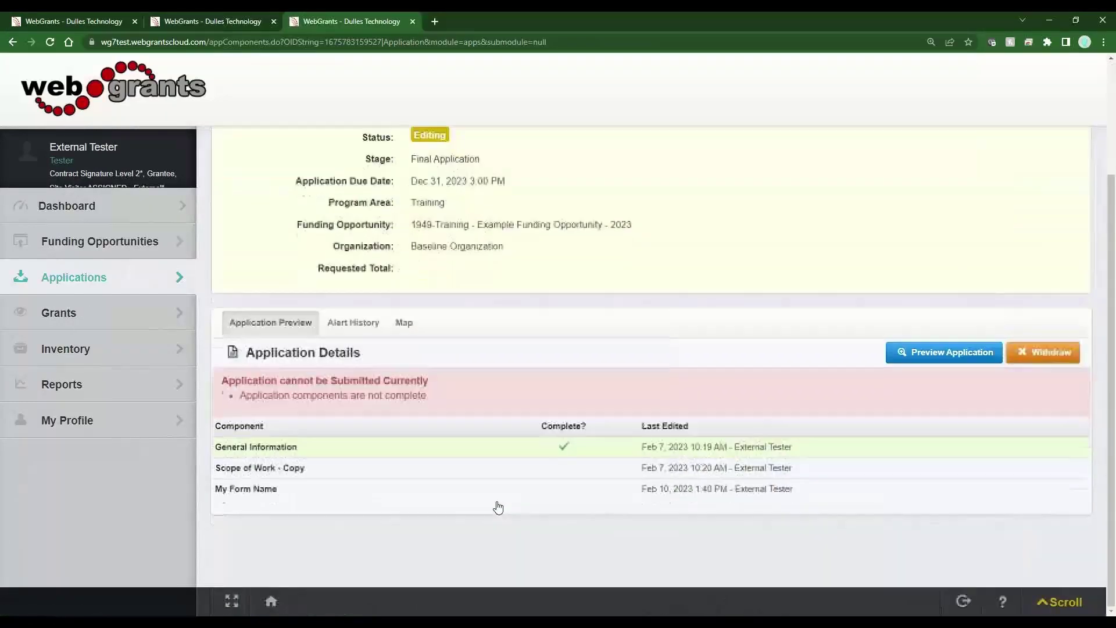
click(266, 489)
Review the form's Single Value, Multi List and Grid Example sections, including the grid's How Many Served column and Total.
scroll(798, 449, down, 3)
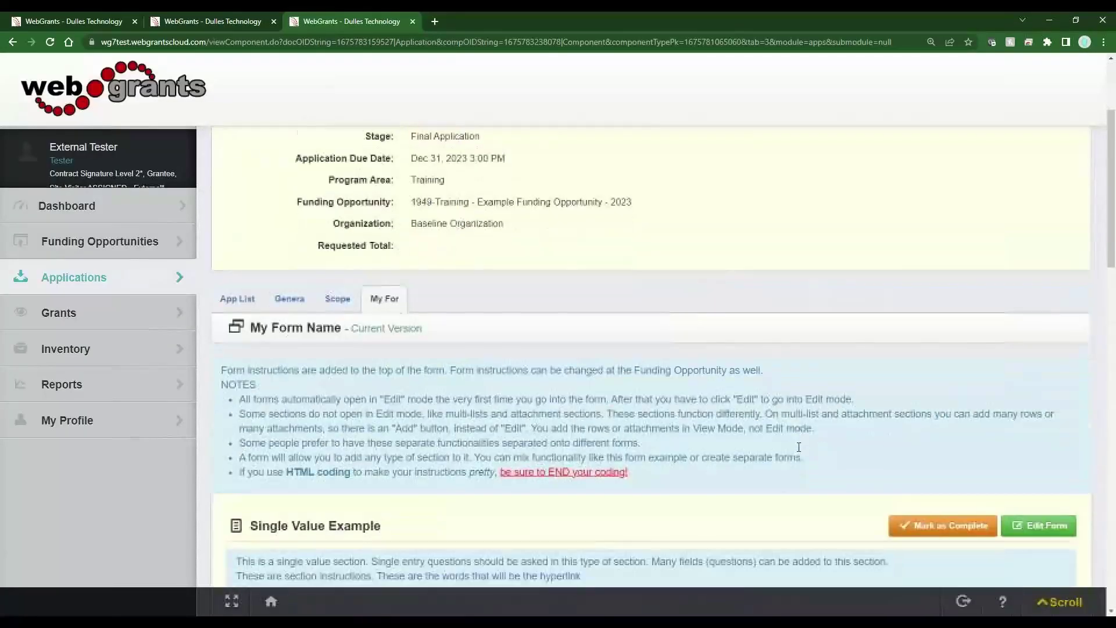
scroll(799, 447, down, 2)
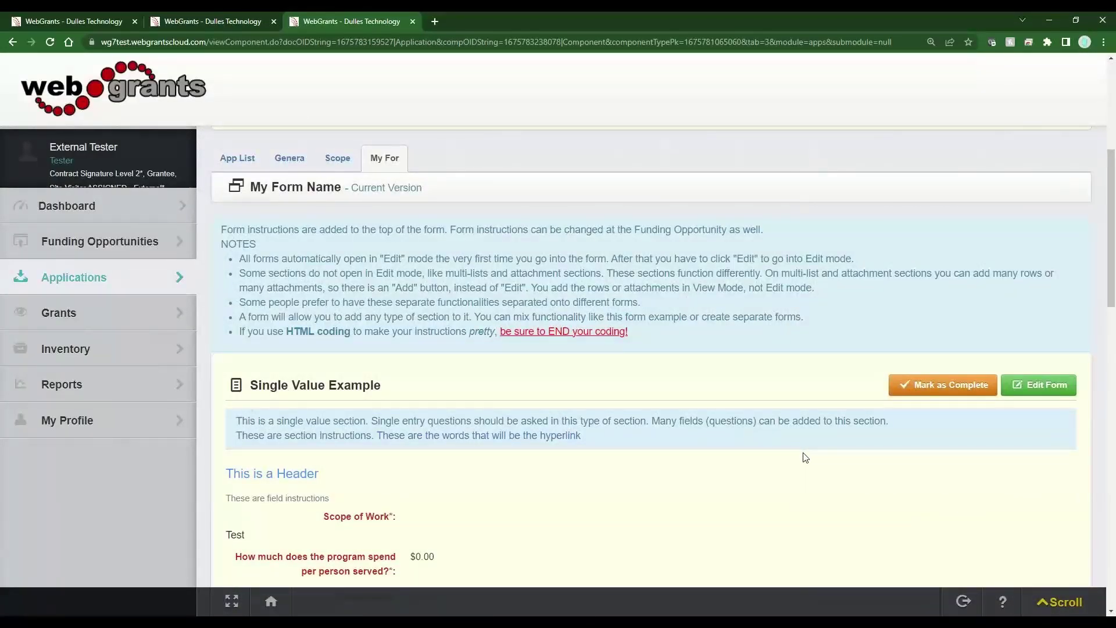
scroll(801, 473, down, 2)
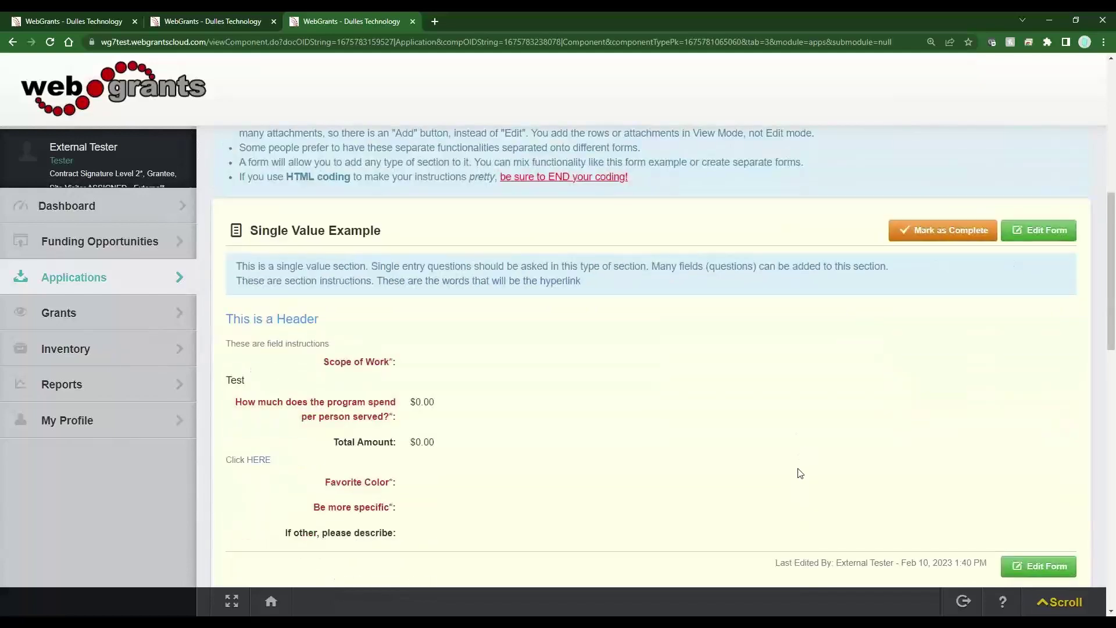
scroll(799, 474, down, 6)
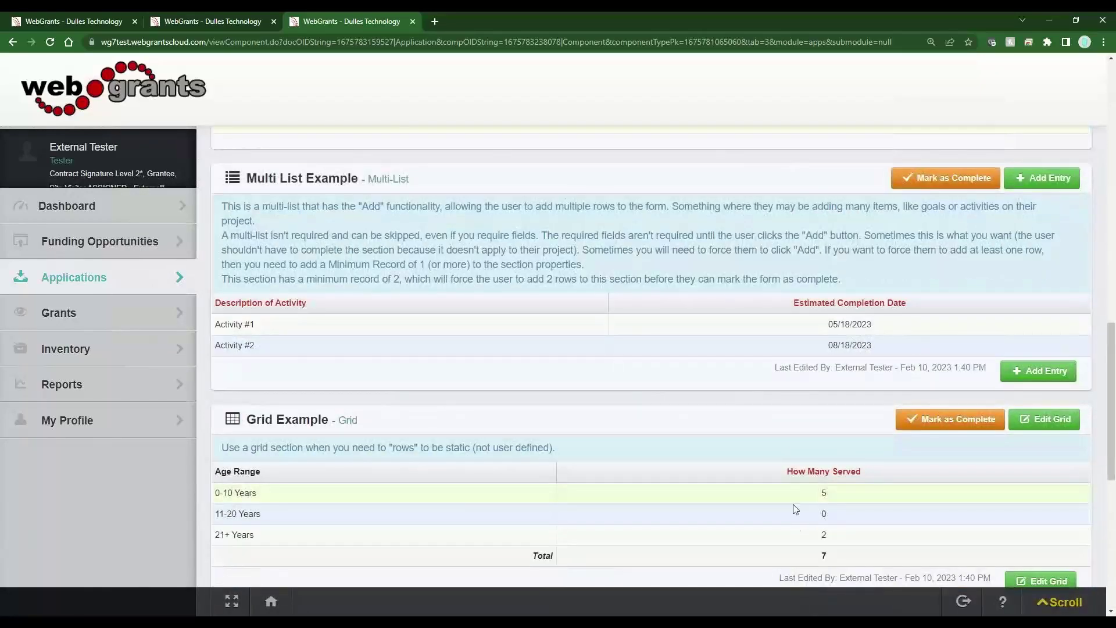
drag(866, 482, 777, 480)
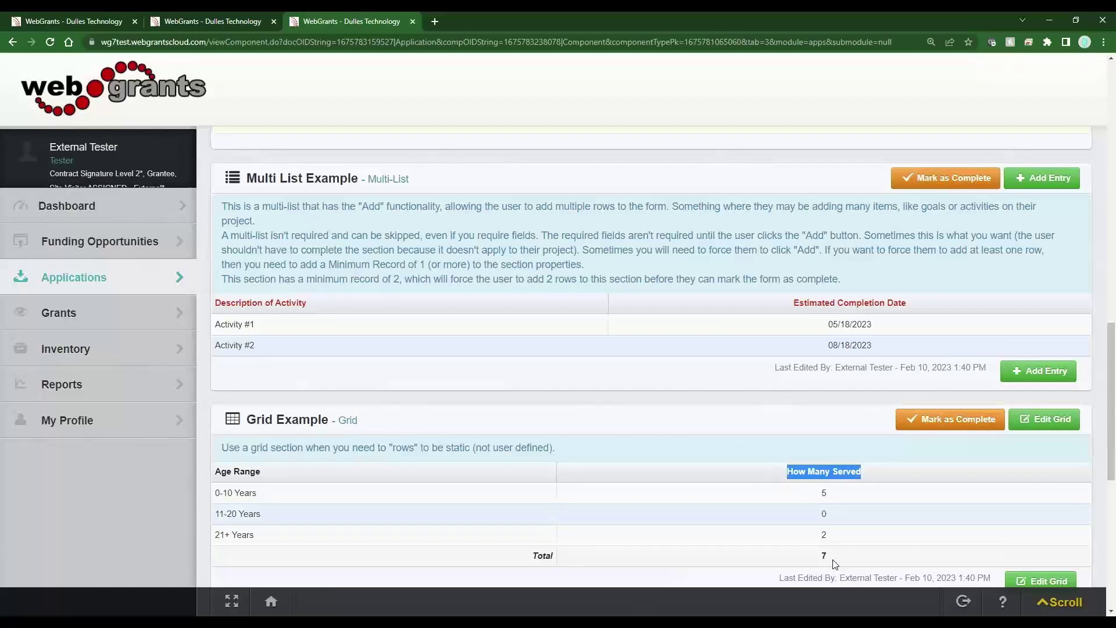
drag(837, 560, 817, 563)
scroll(627, 564, up, 8)
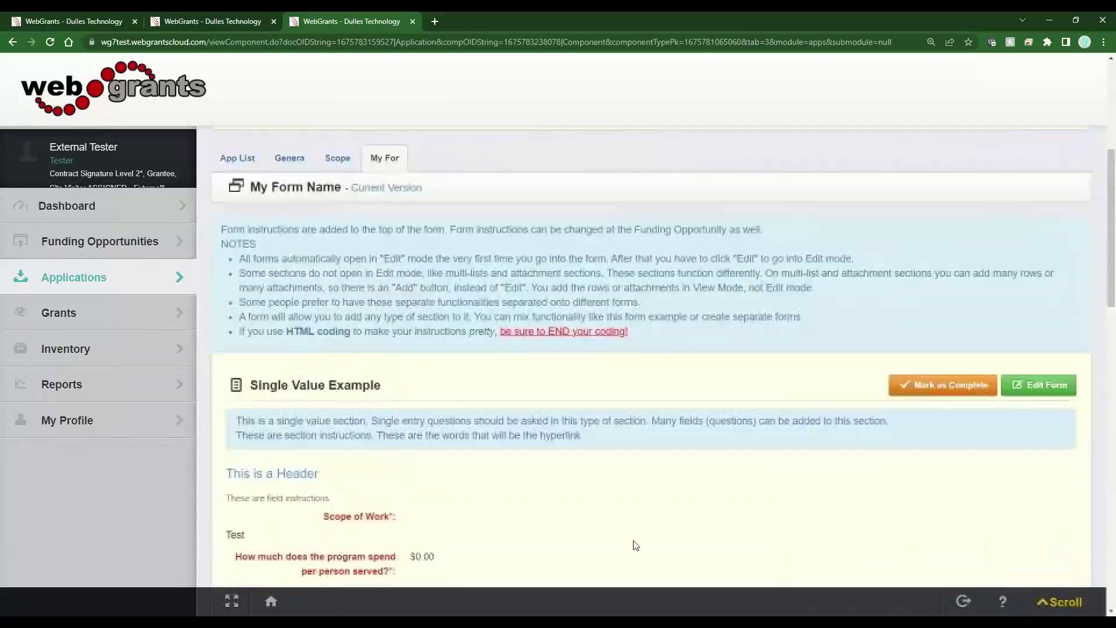
Edit the Single Value Example section and set the amount the program spends per person served to 1000.
click(1039, 387)
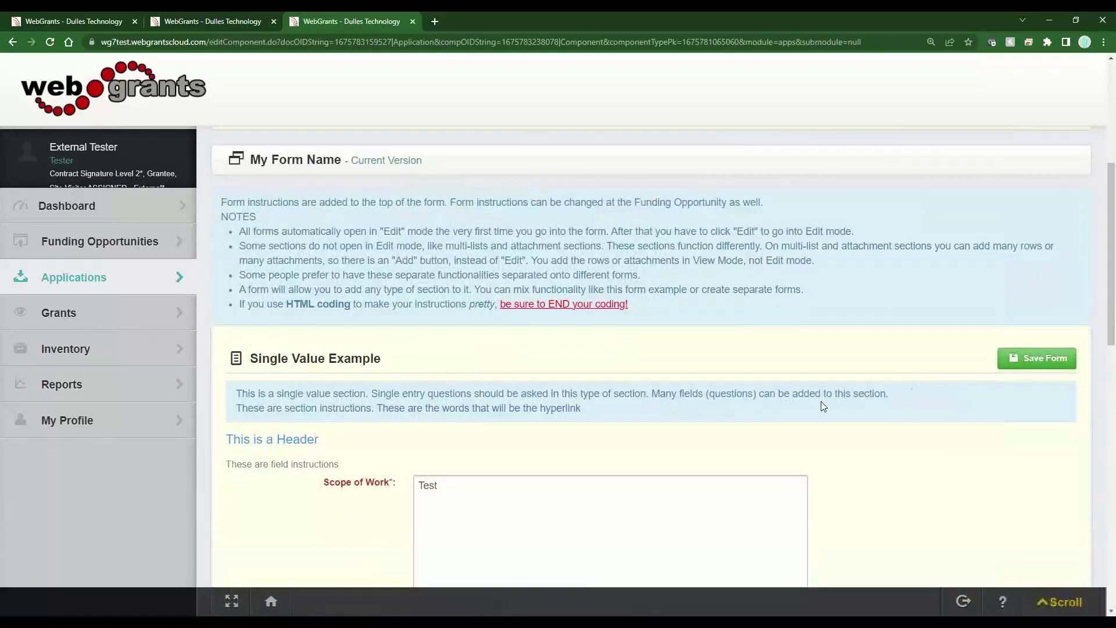
scroll(820, 411, down, 3)
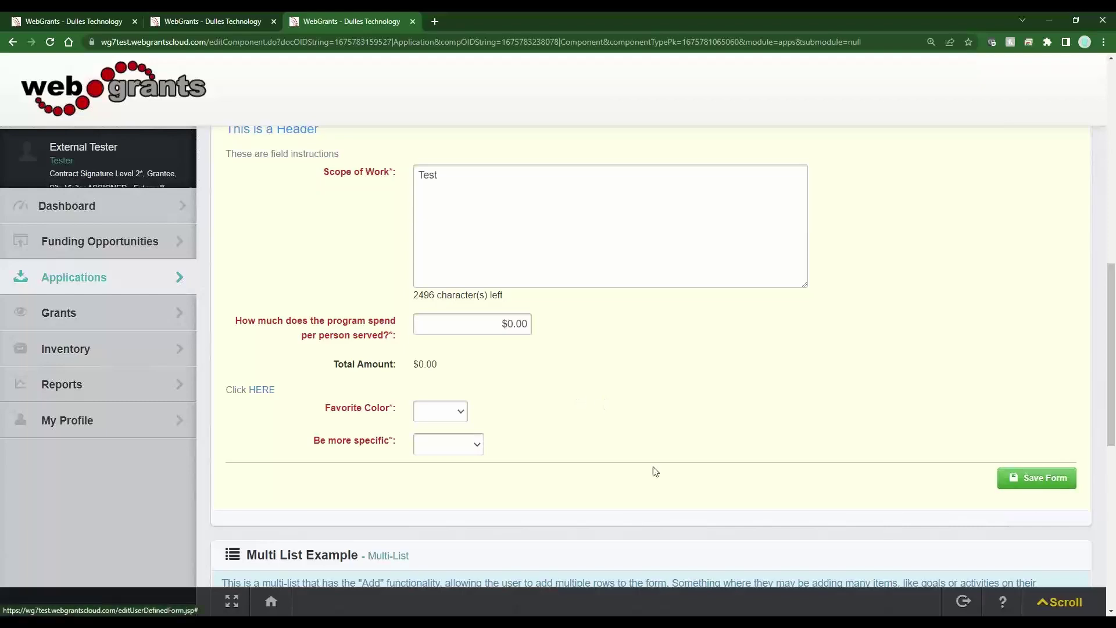
click(530, 330)
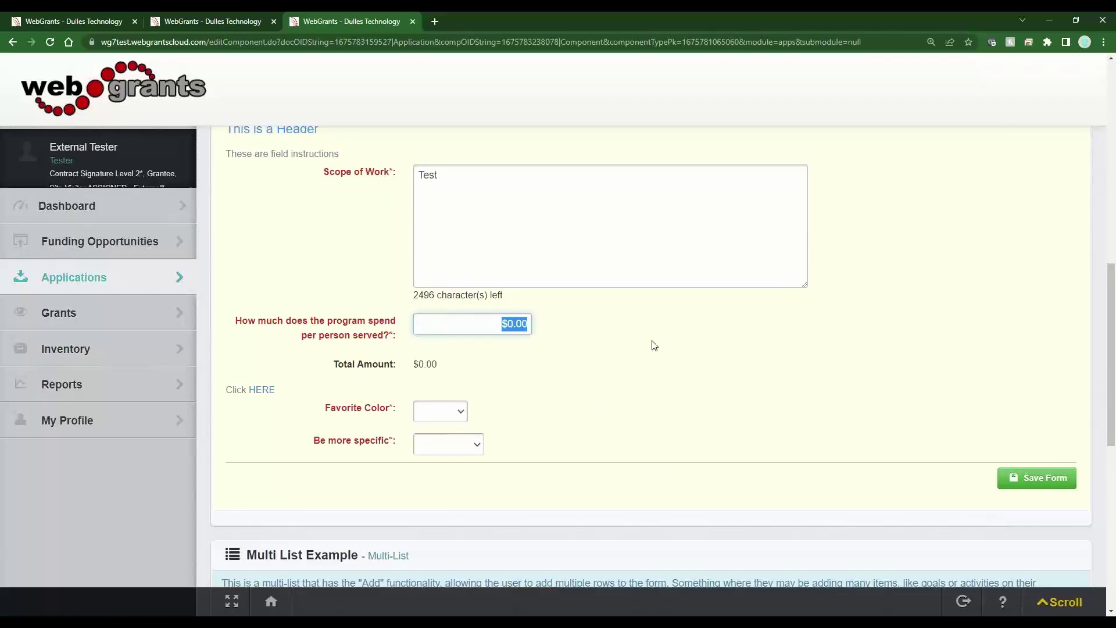
text(1000)
Try choosing Red as the Favorite Color, read the rejection alert and dismiss it.
drag(390, 410, 328, 414)
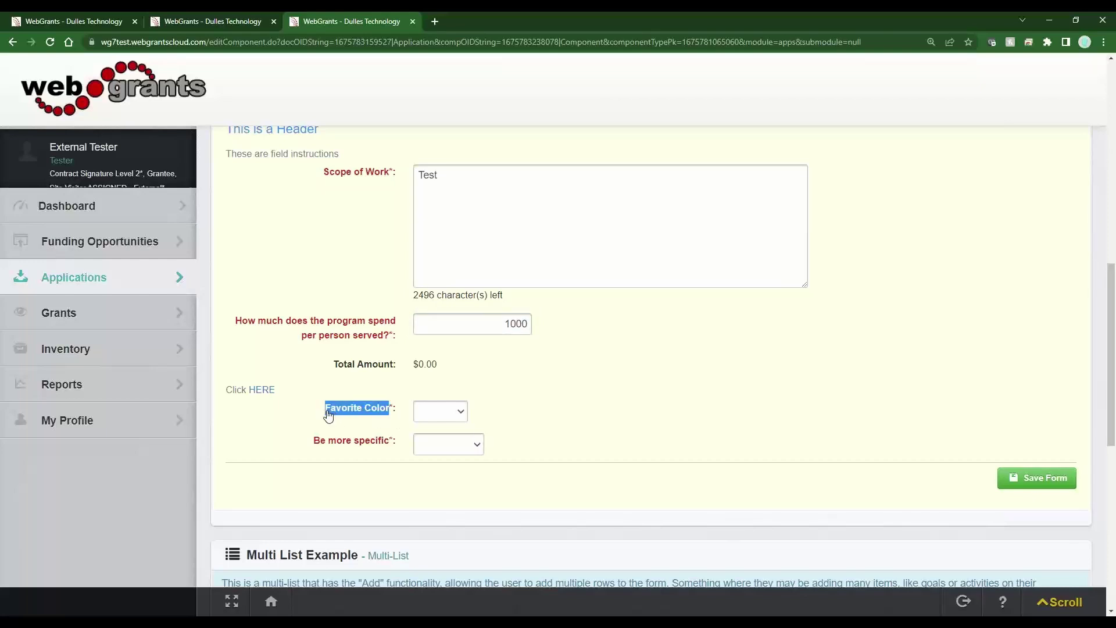
click(440, 412)
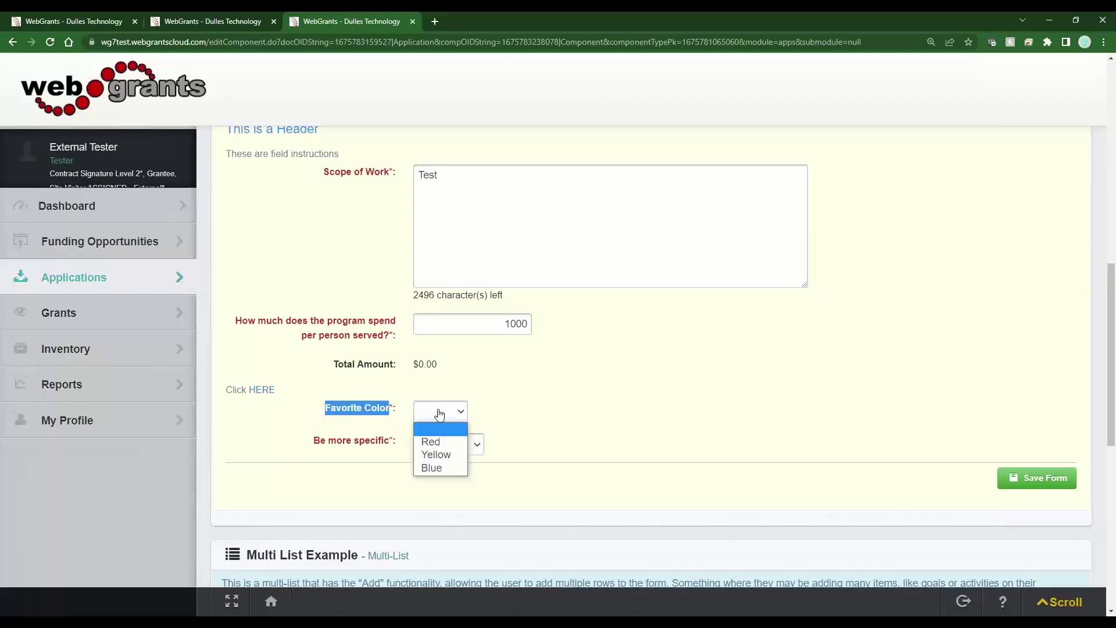
click(437, 442)
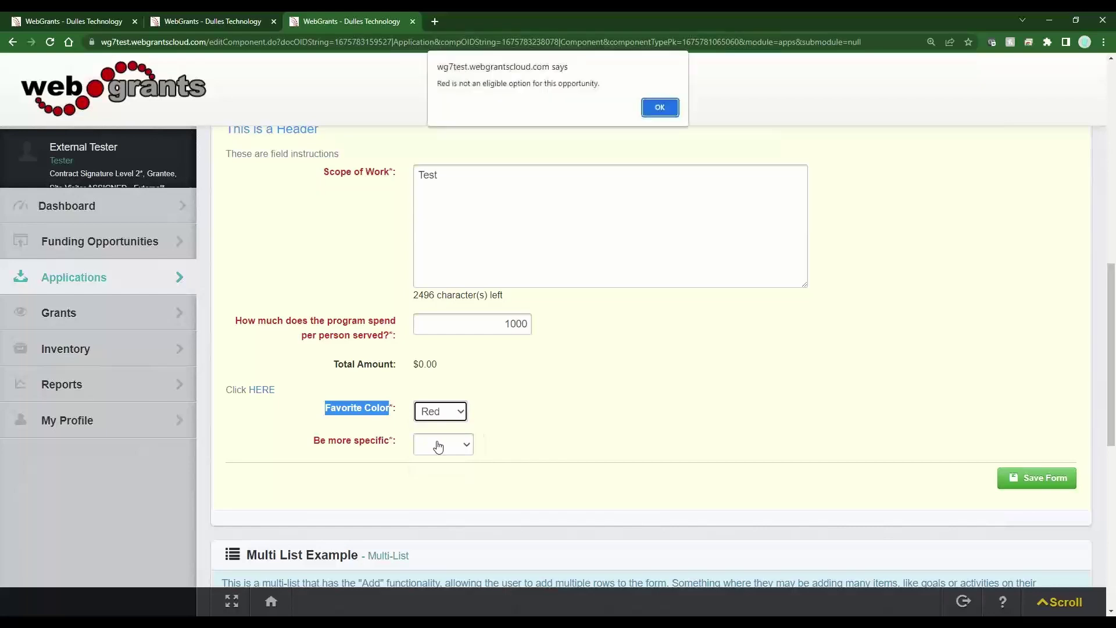
drag(604, 87, 442, 86)
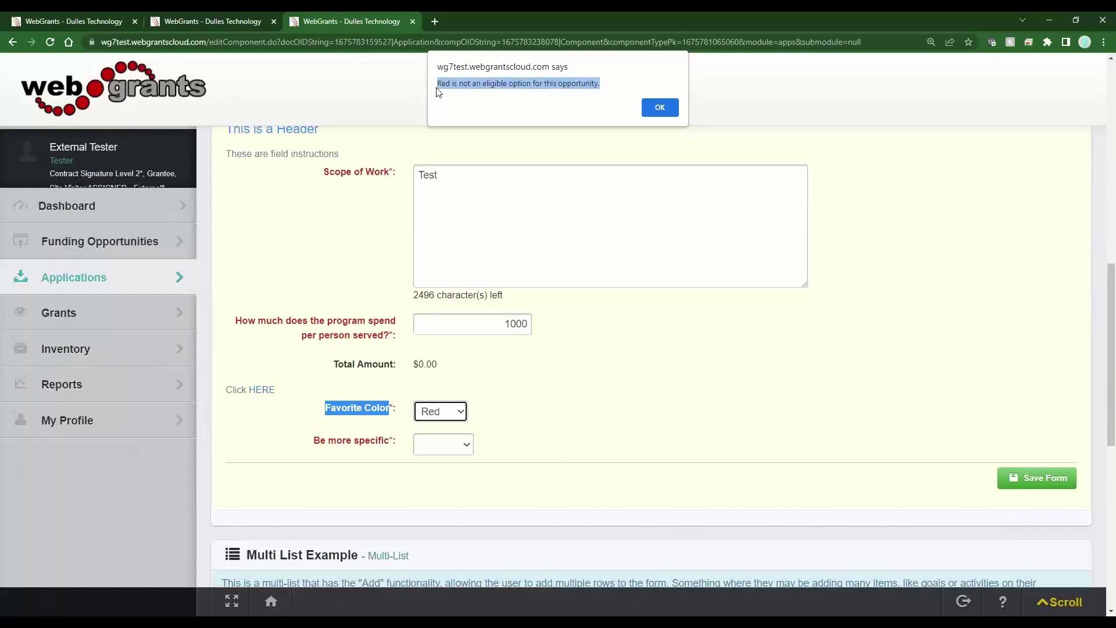
click(659, 108)
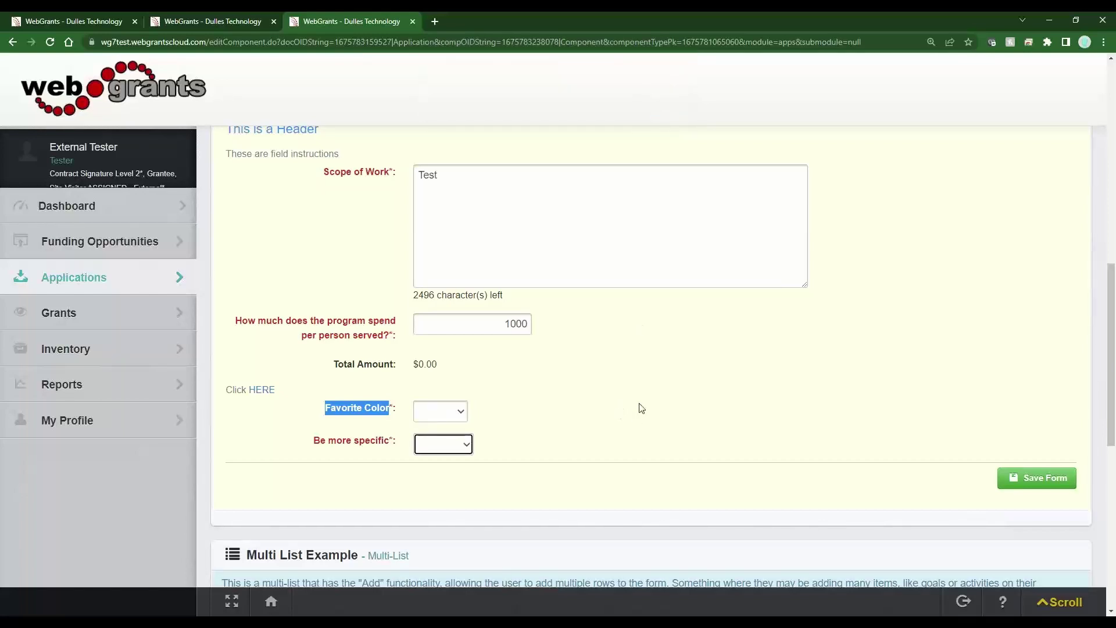
Set Favorite Color to Yellow and Be more specific to Mustard.
click(437, 413)
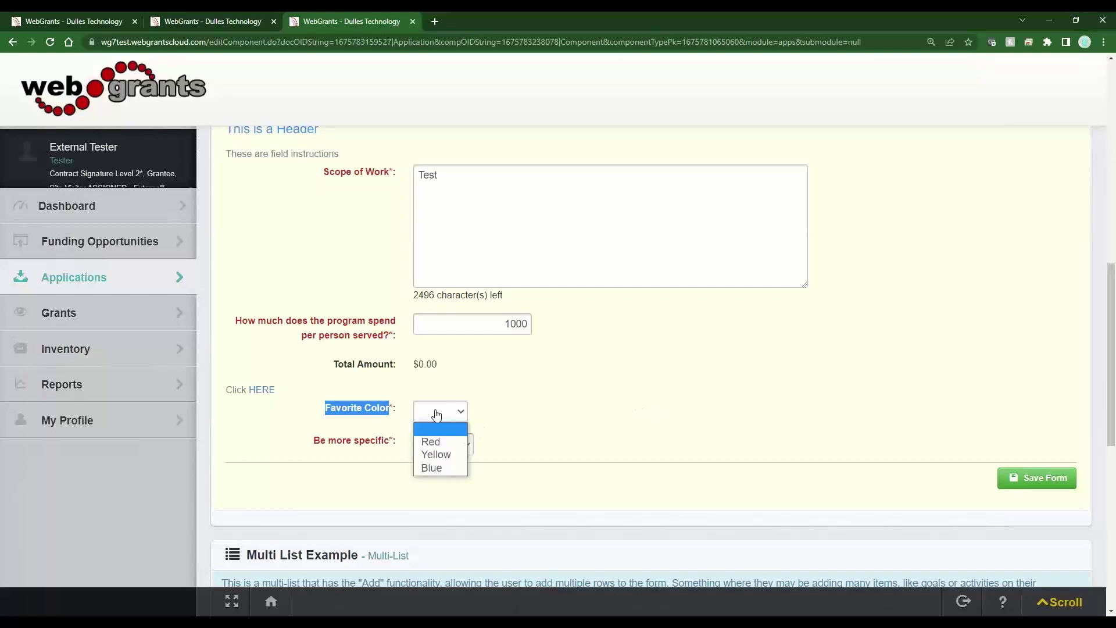
click(444, 459)
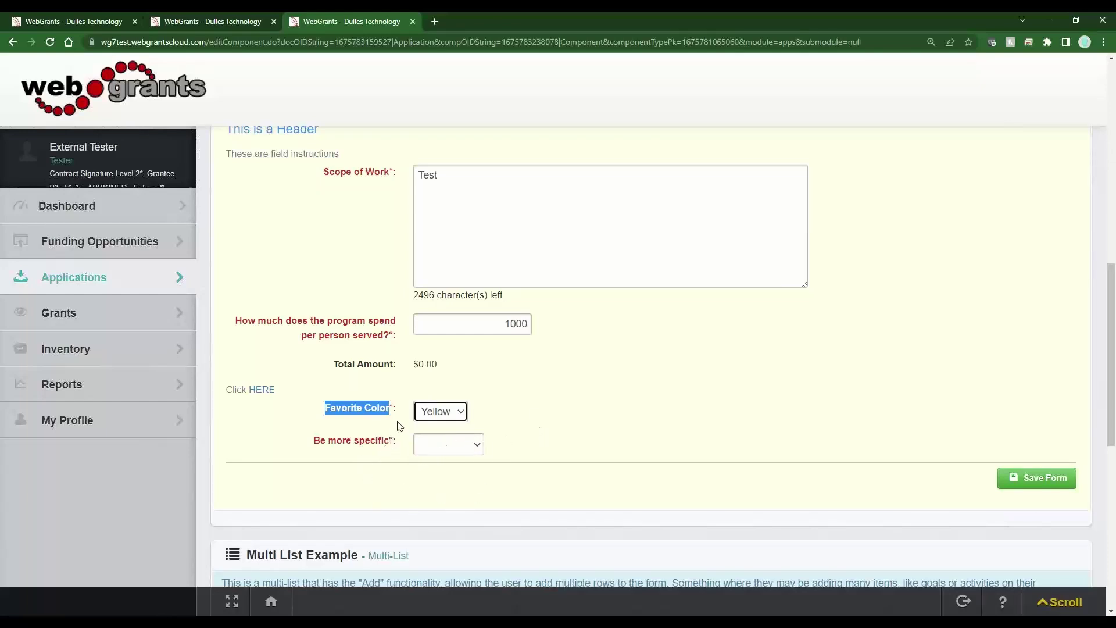
click(535, 415)
click(462, 454)
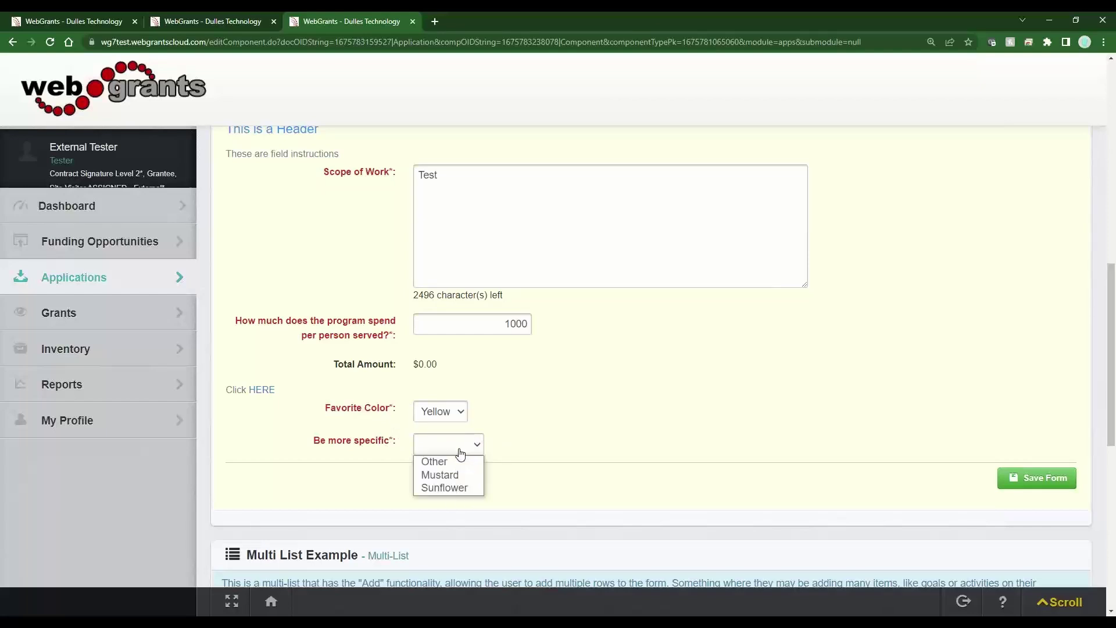
click(452, 474)
right_click(451, 474)
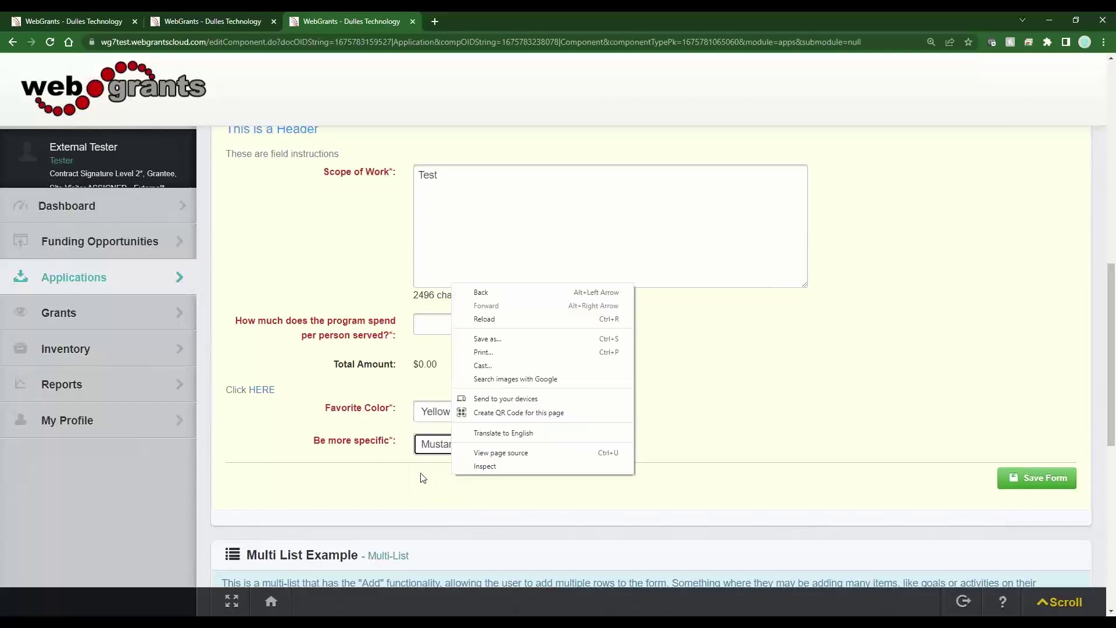
click(423, 478)
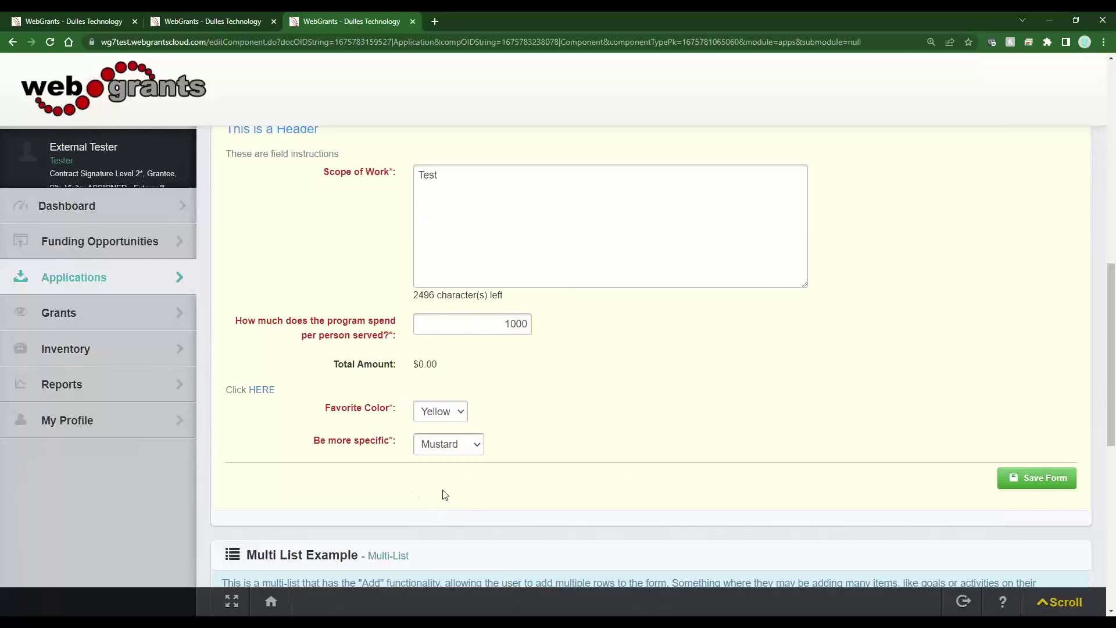
Set Be more specific to Other and try saving the form with the other-description field left empty.
click(436, 451)
click(435, 461)
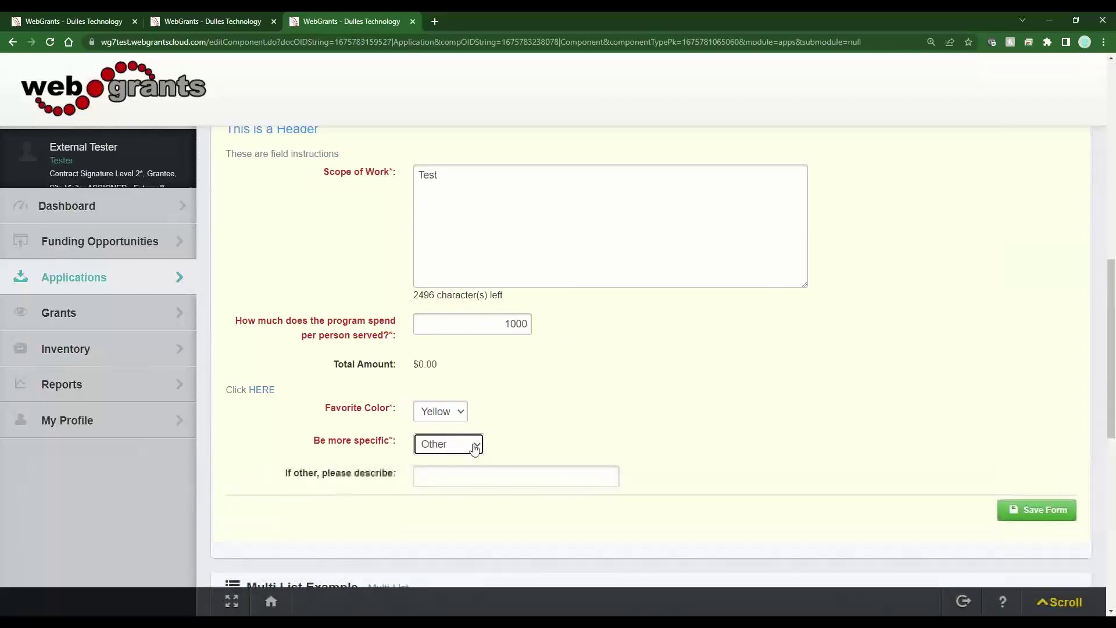
drag(396, 480, 282, 481)
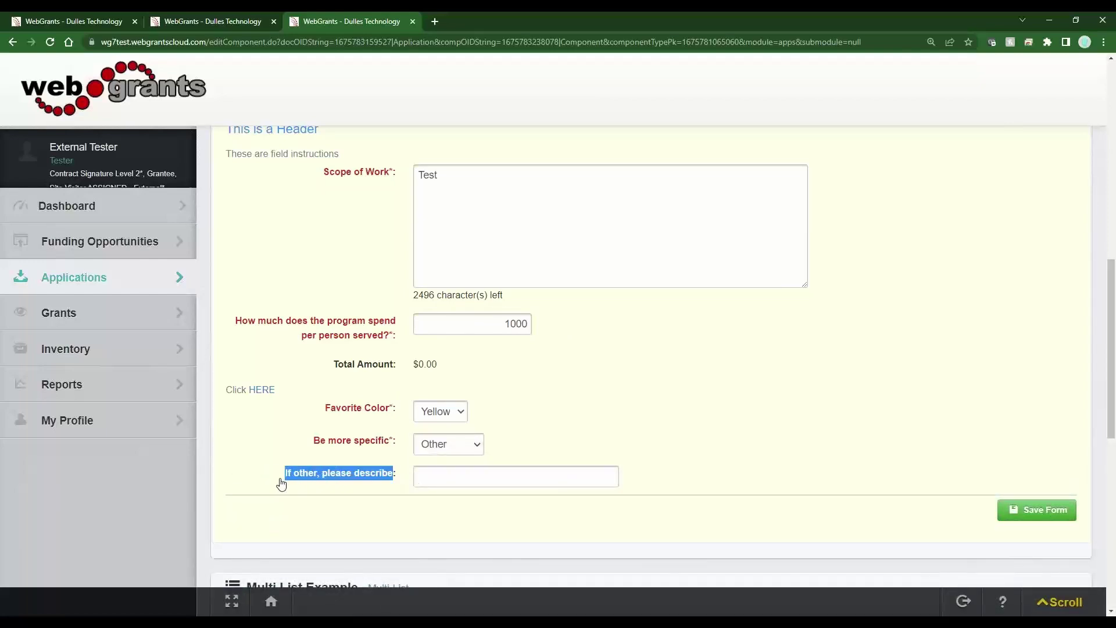
click(335, 523)
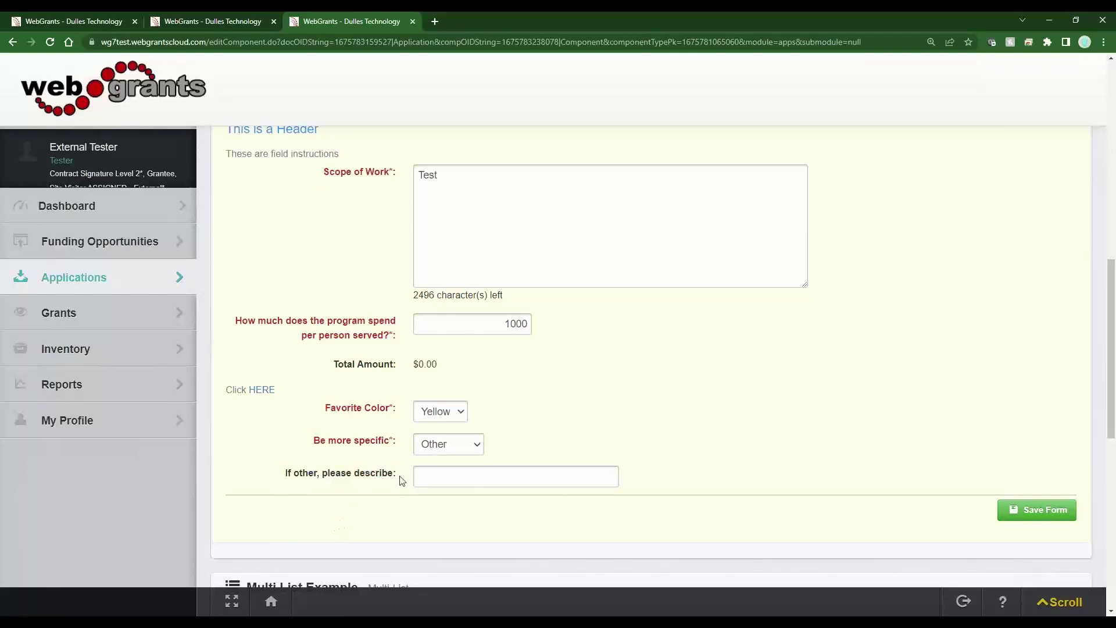
drag(400, 480, 284, 478)
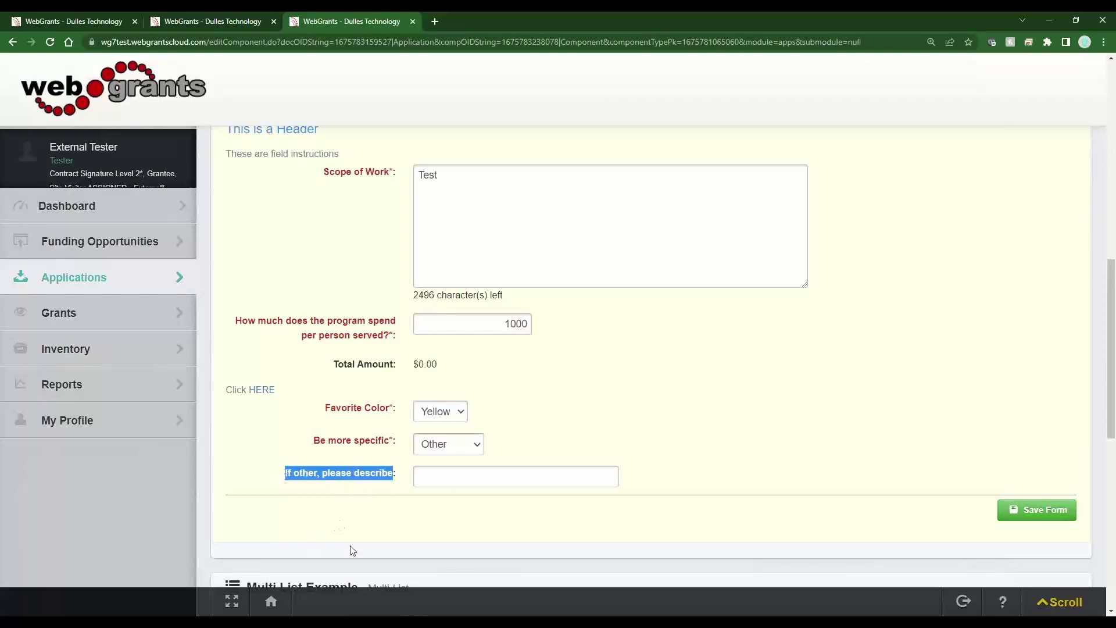
click(461, 473)
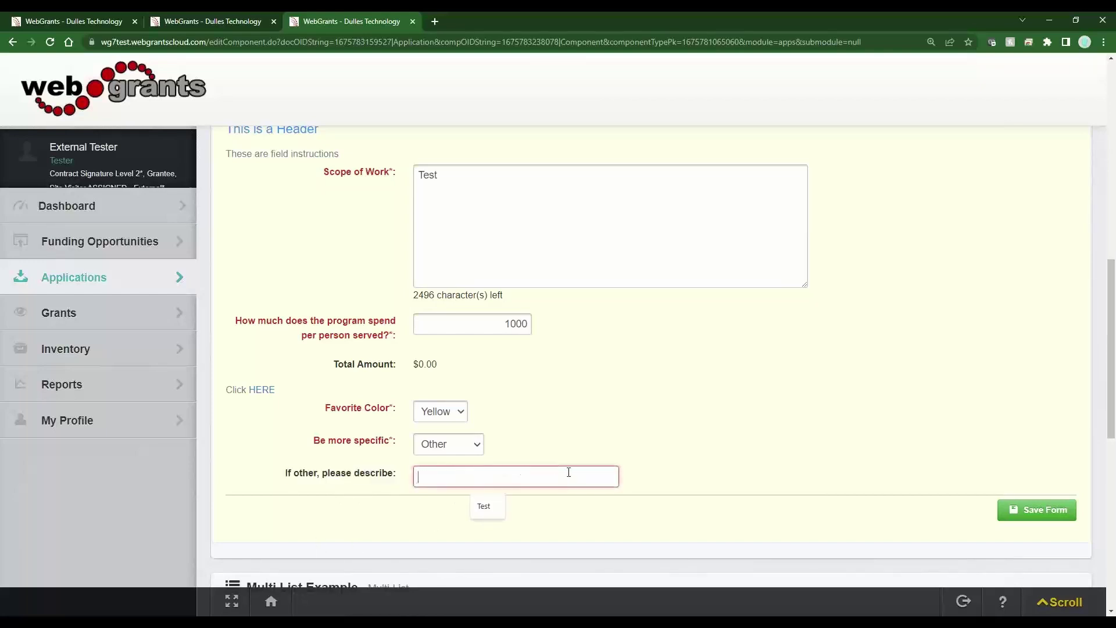
click(628, 511)
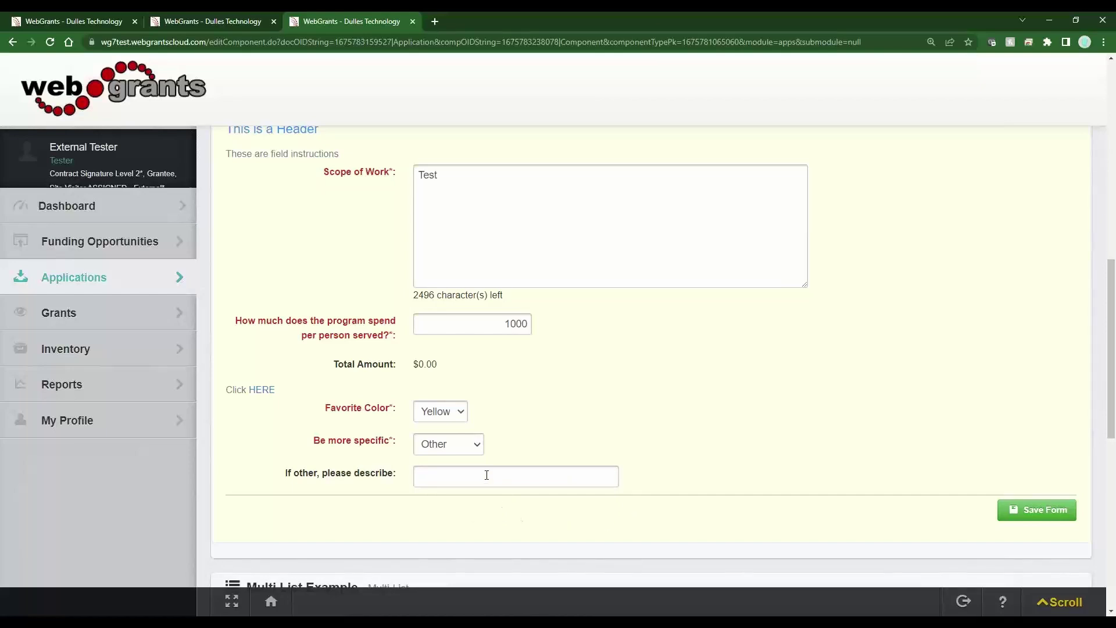
click(1041, 510)
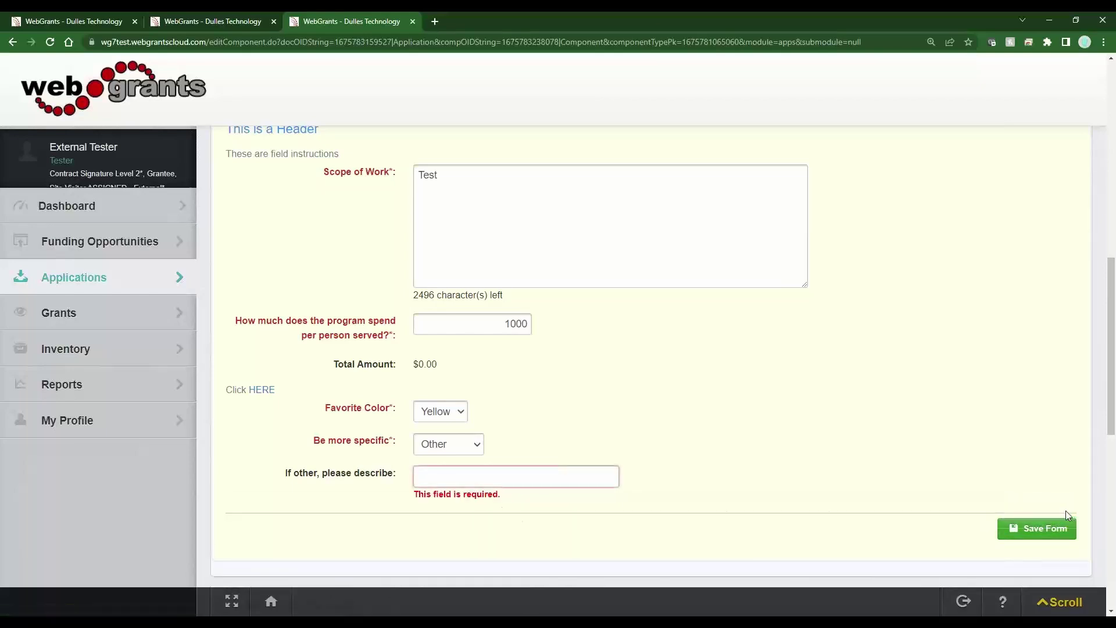
Set Be more specific back to Mustard and save the Single Value Example section.
drag(535, 501, 447, 460)
click(449, 477)
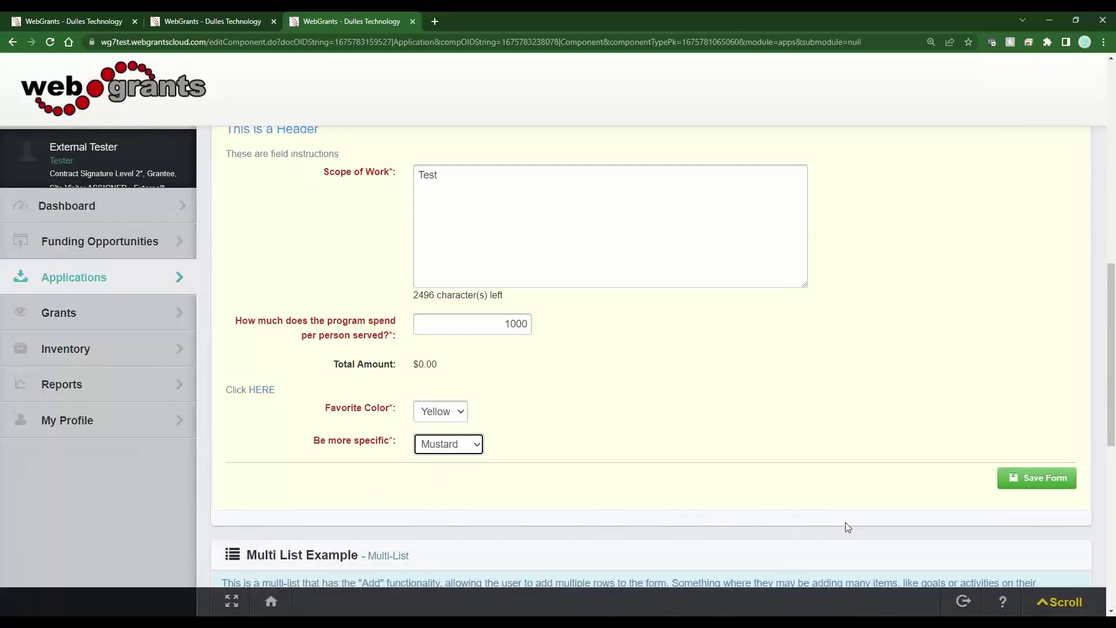
click(1013, 485)
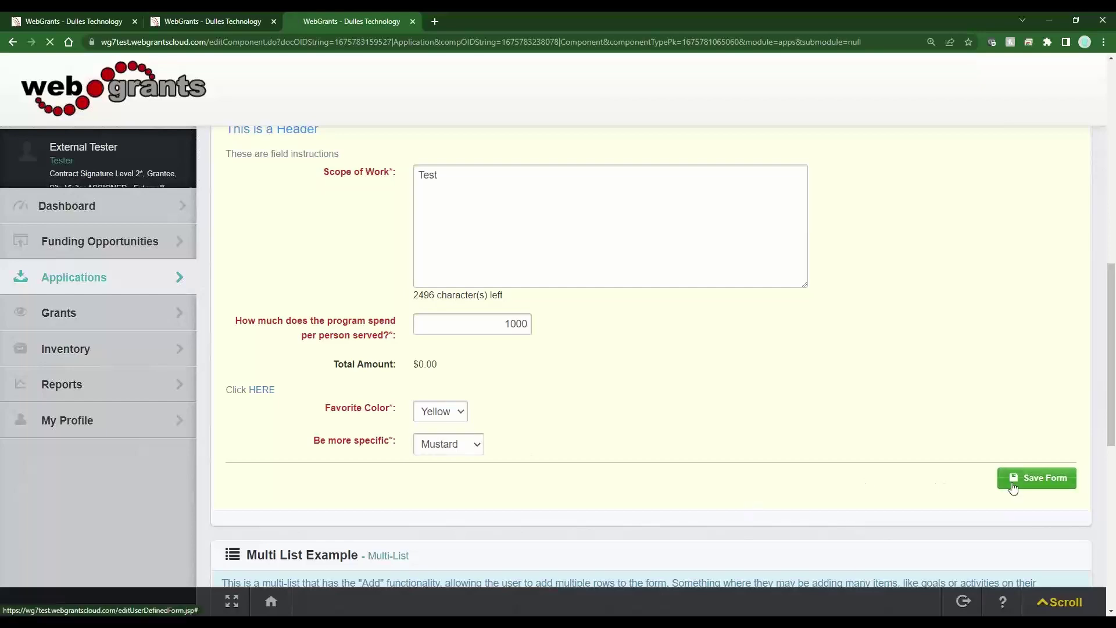
Compare the Total Amount in the Single Value Example section with the Total served in the Grid Example.
scroll(413, 490, down, 3)
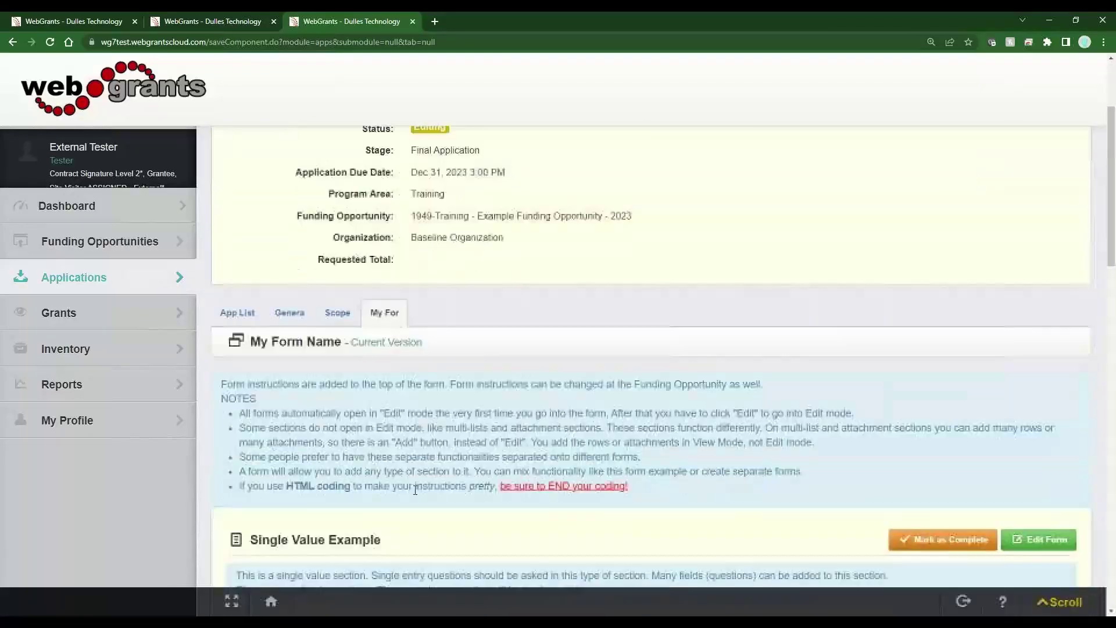
scroll(421, 486, down, 5)
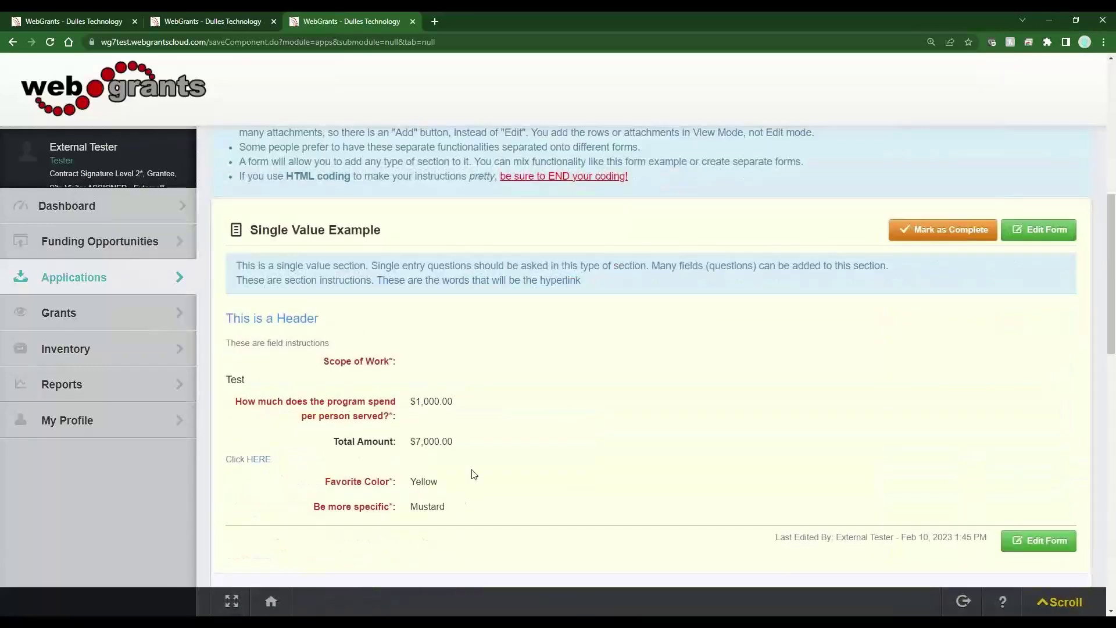
drag(453, 443, 333, 446)
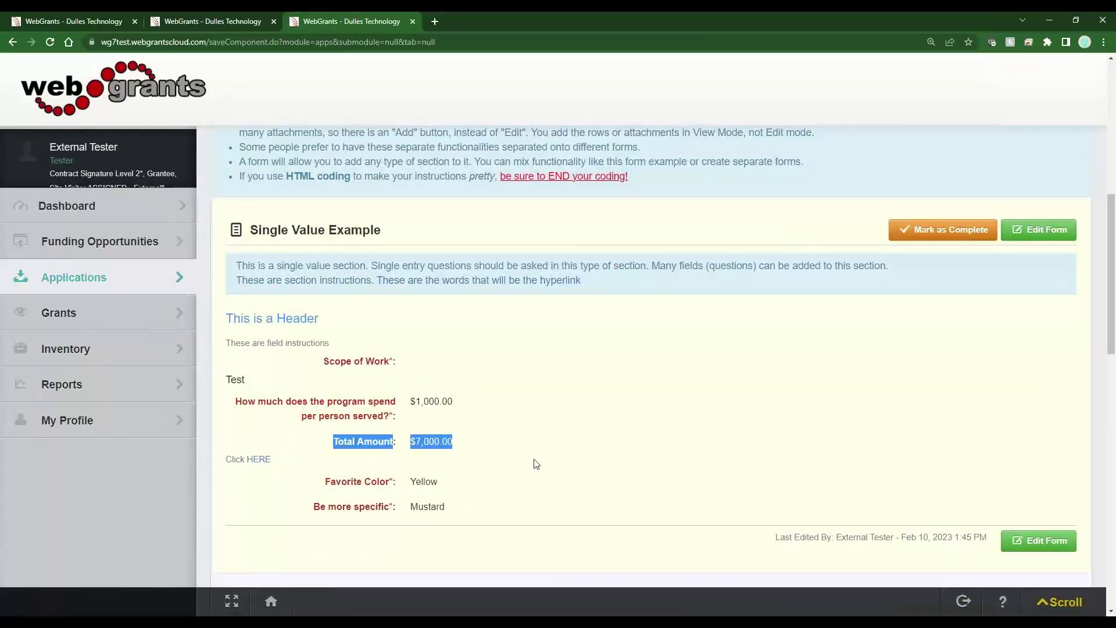
scroll(536, 463, down, 10)
double_click(824, 373)
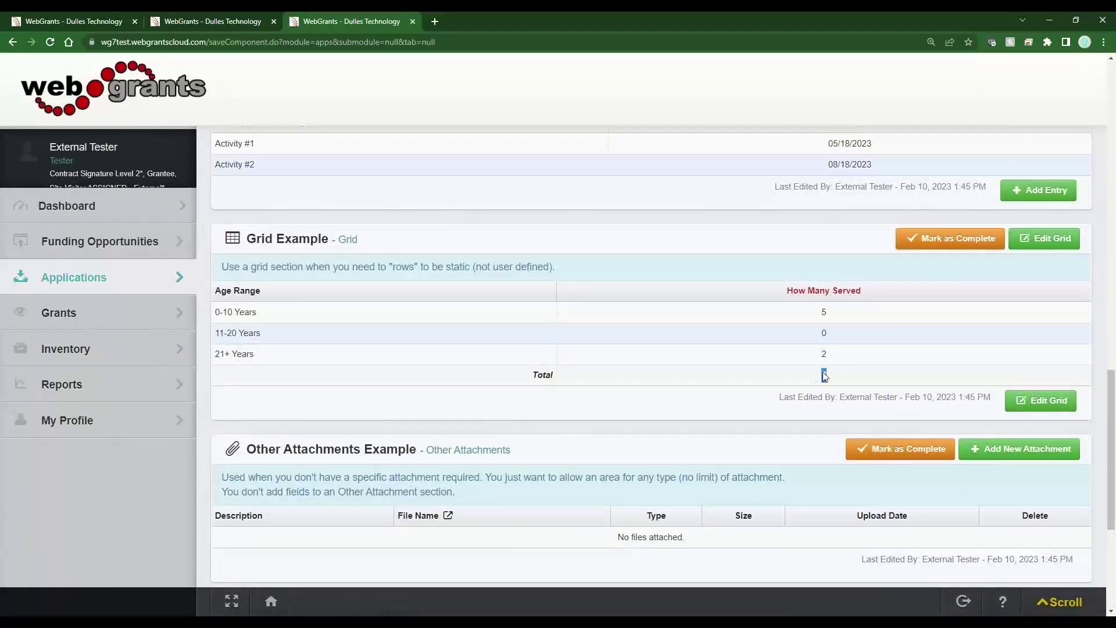
scroll(705, 453, up, 10)
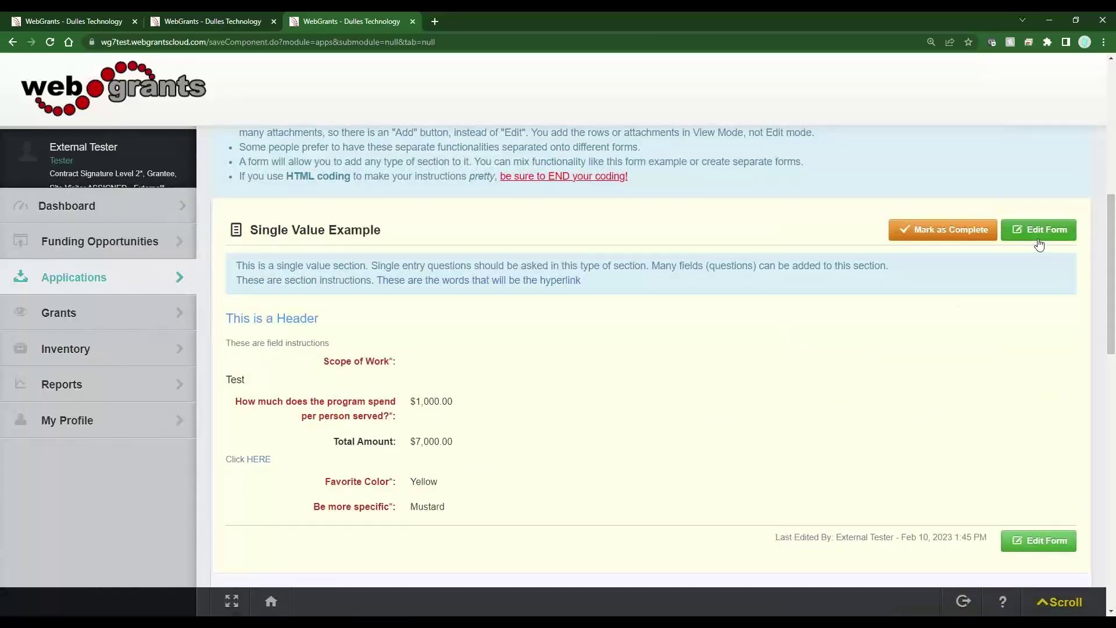
Reopen the Single Value Example section for editing, try Red as the Favorite Color and dismiss the alert.
click(1039, 240)
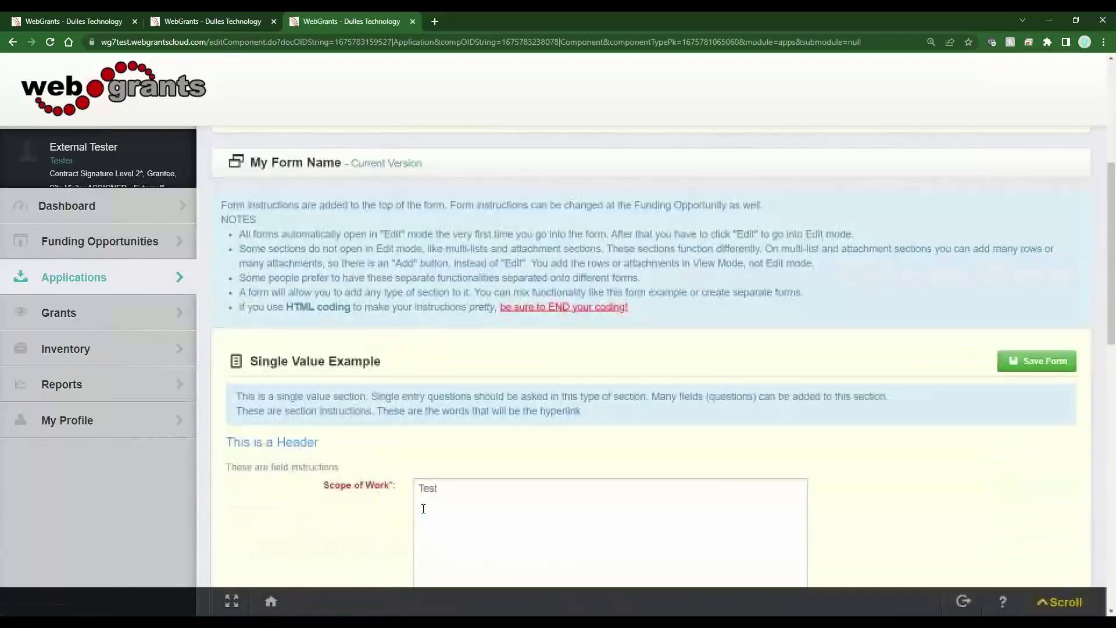
scroll(423, 509, down, 5)
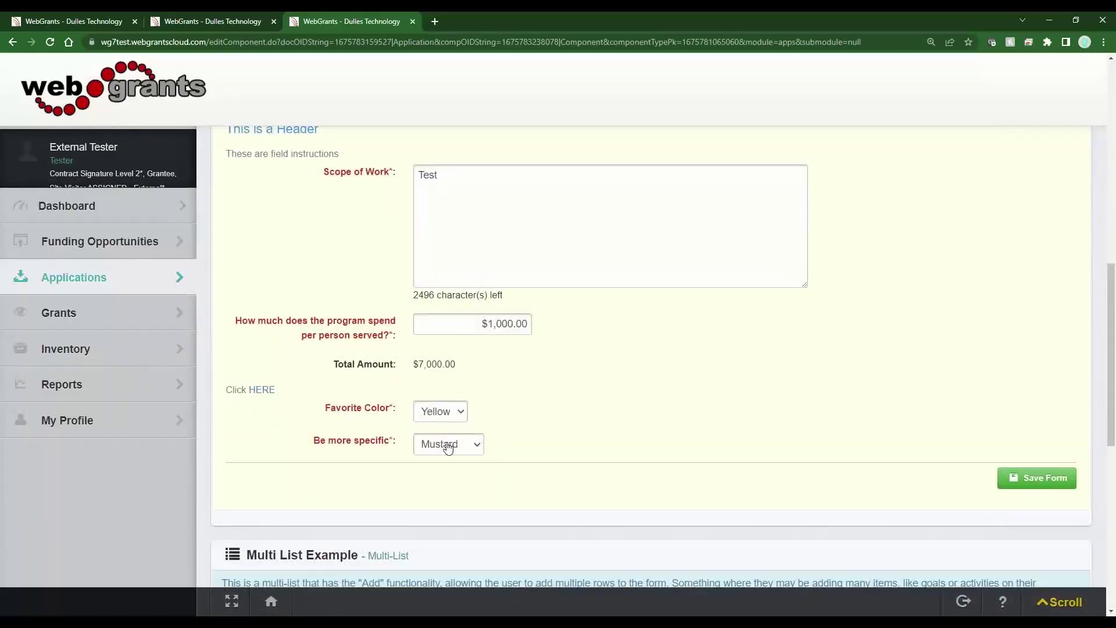
click(447, 448)
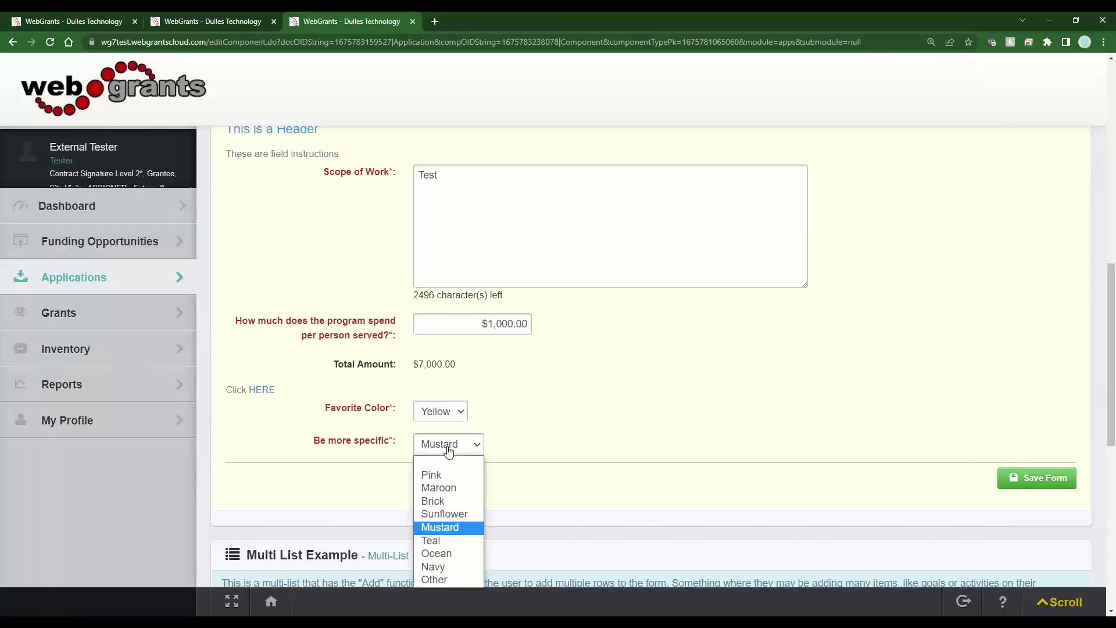
click(440, 411)
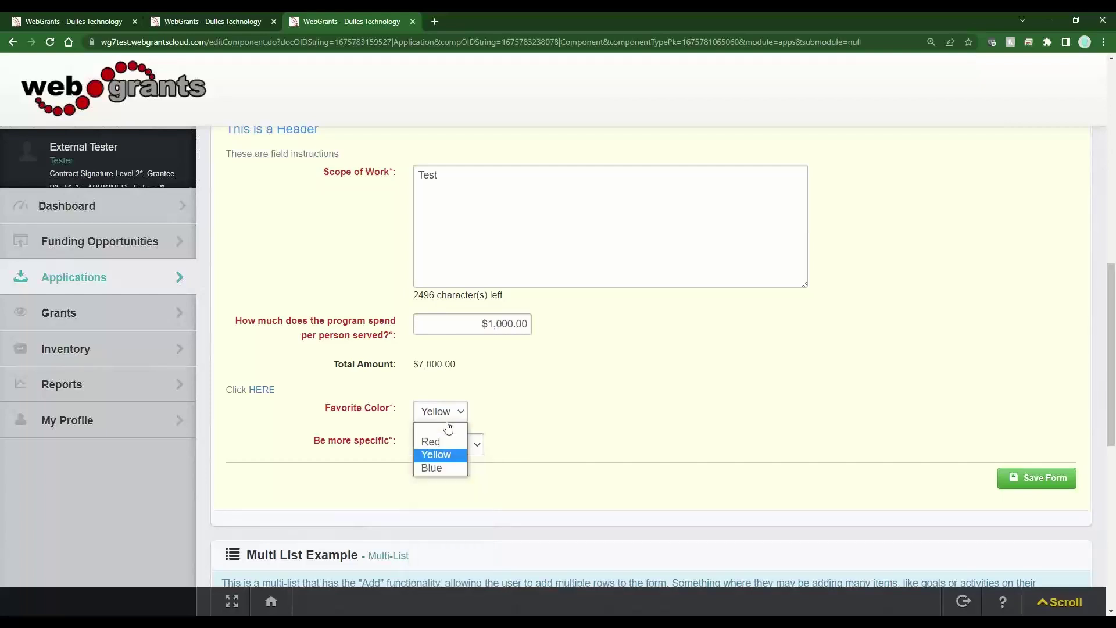
click(444, 441)
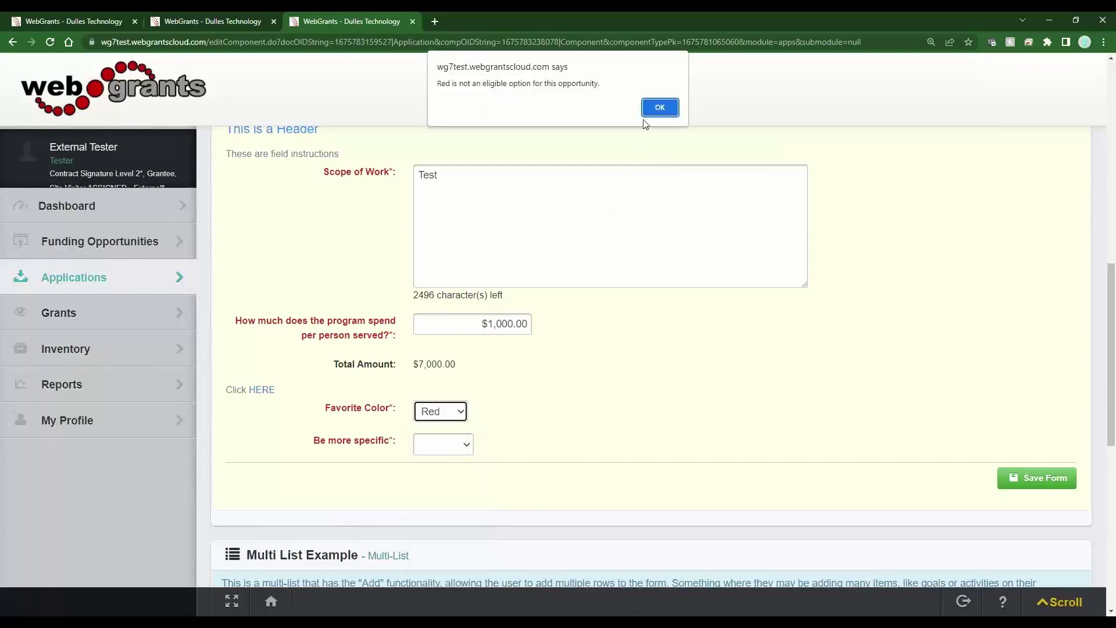
click(651, 109)
Set Favorite Color to Blue and Be more specific to Other, describe it as Test, and save the form.
click(460, 412)
click(445, 466)
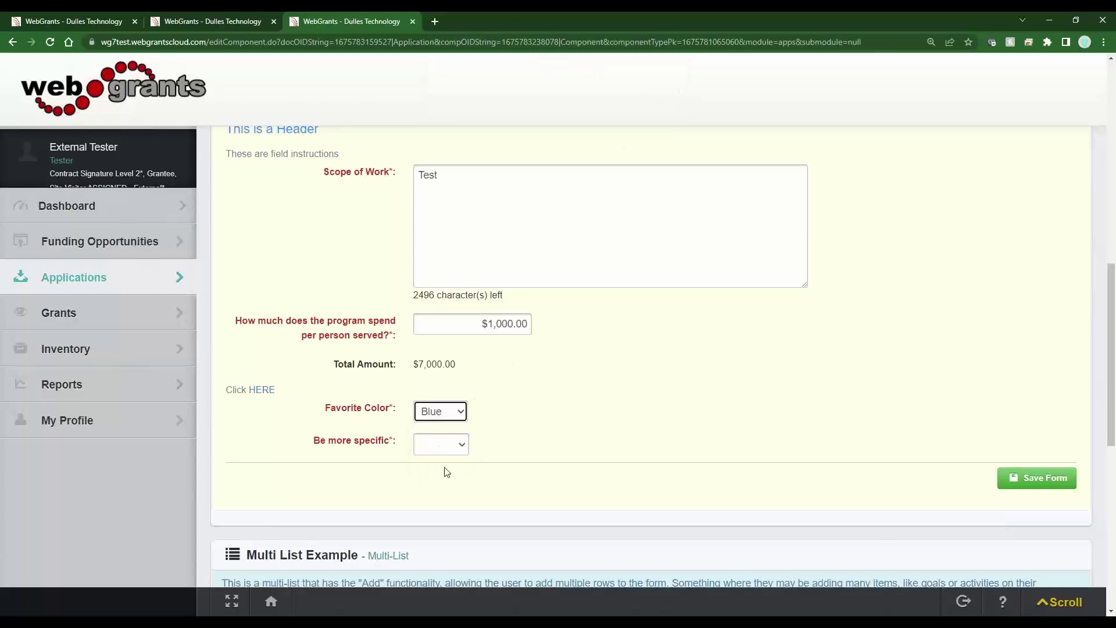
click(444, 444)
click(445, 467)
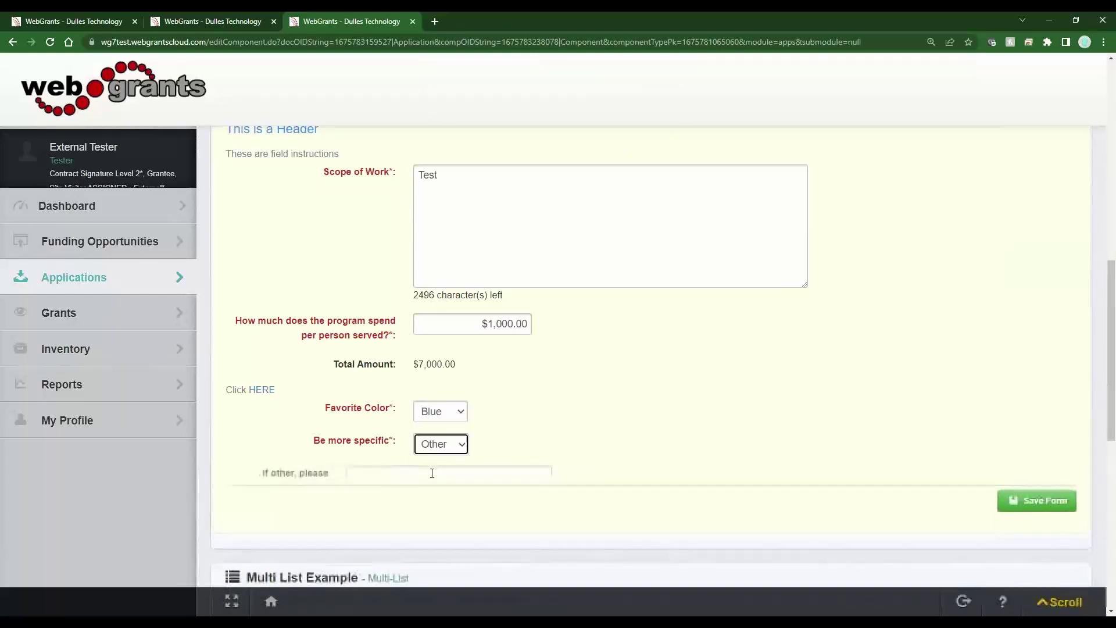
click(435, 477)
text(Test)
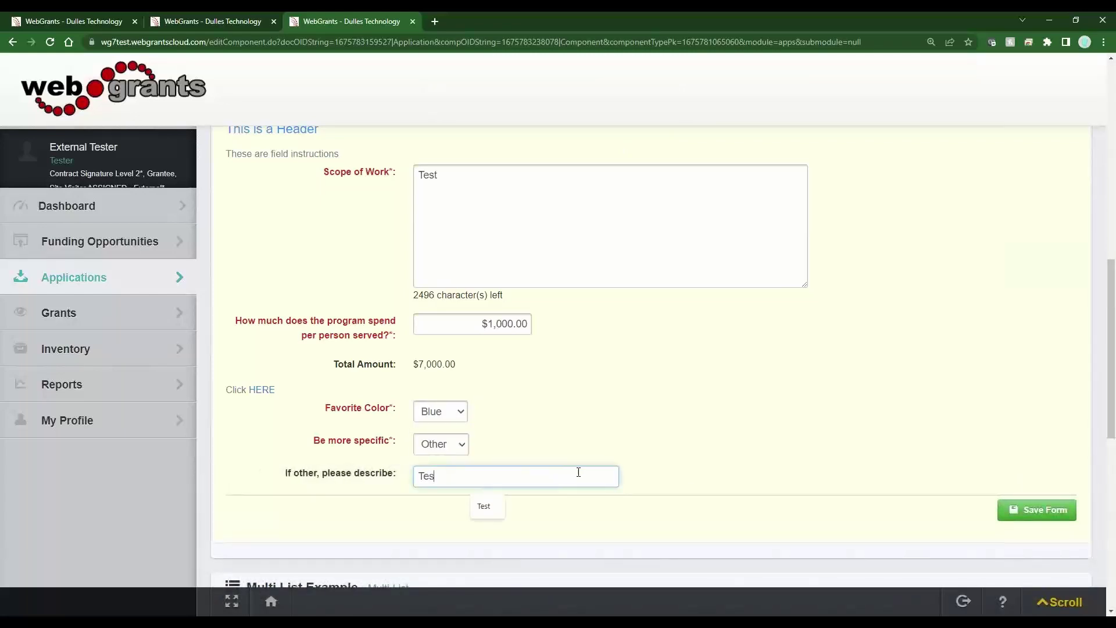
click(1021, 511)
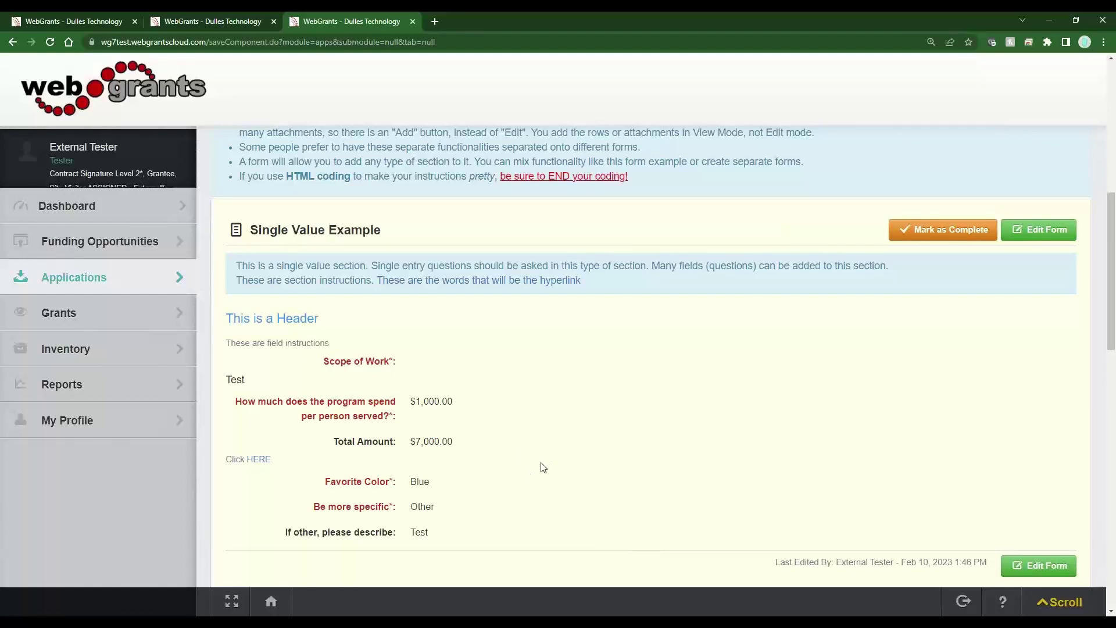
scroll(498, 393, up, 15)
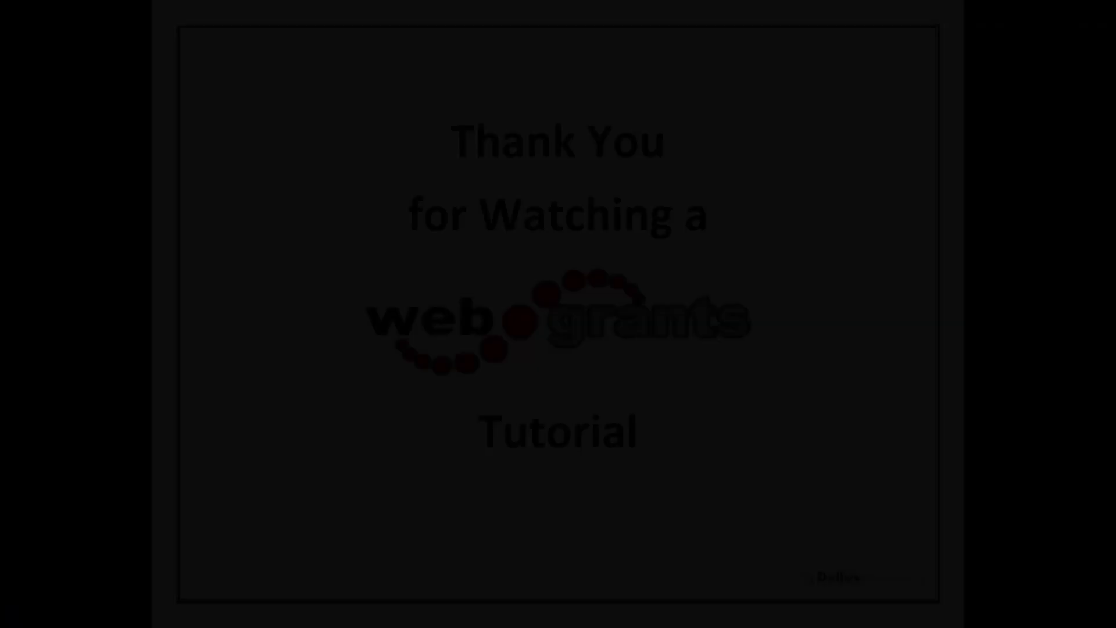